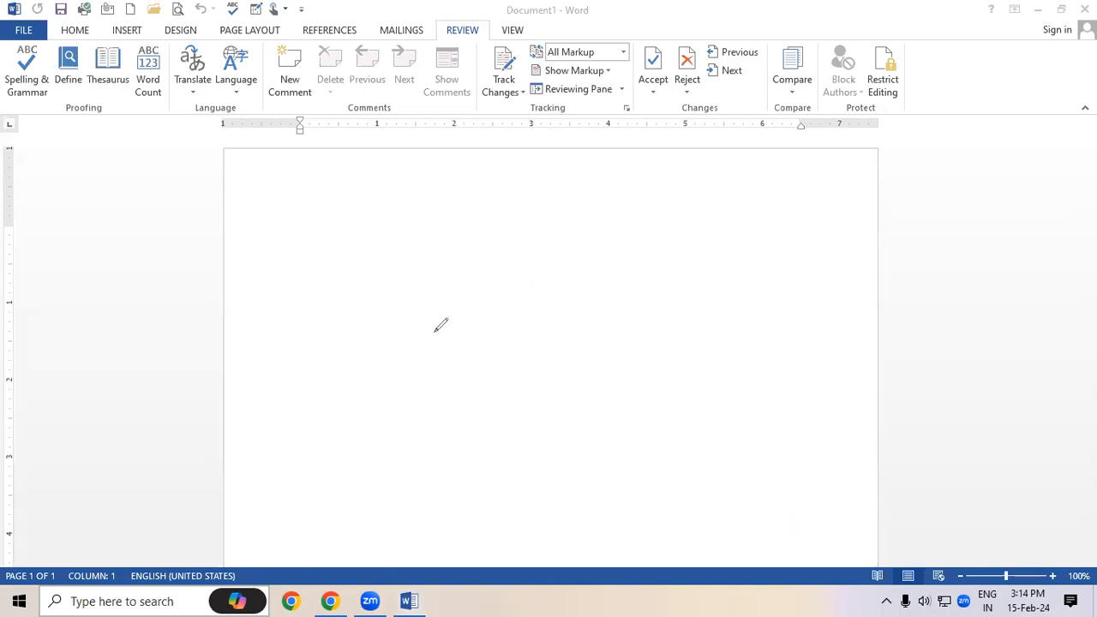
Fill the blank Document1 with five sample paragraphs using =rand()
{"action": "mouse_move", "coordinate": [103, 115]}
{"action": "left_mouse_down"}
{"action": "mouse_move", "coordinate": [133, 101]}
{"action": "mouse_move", "coordinate": [73, 89]}
{"action": "mouse_move", "coordinate": [61, 113]}
{"action": "mouse_move", "coordinate": [110, 117]}
{"action": "left_mouse_up"}
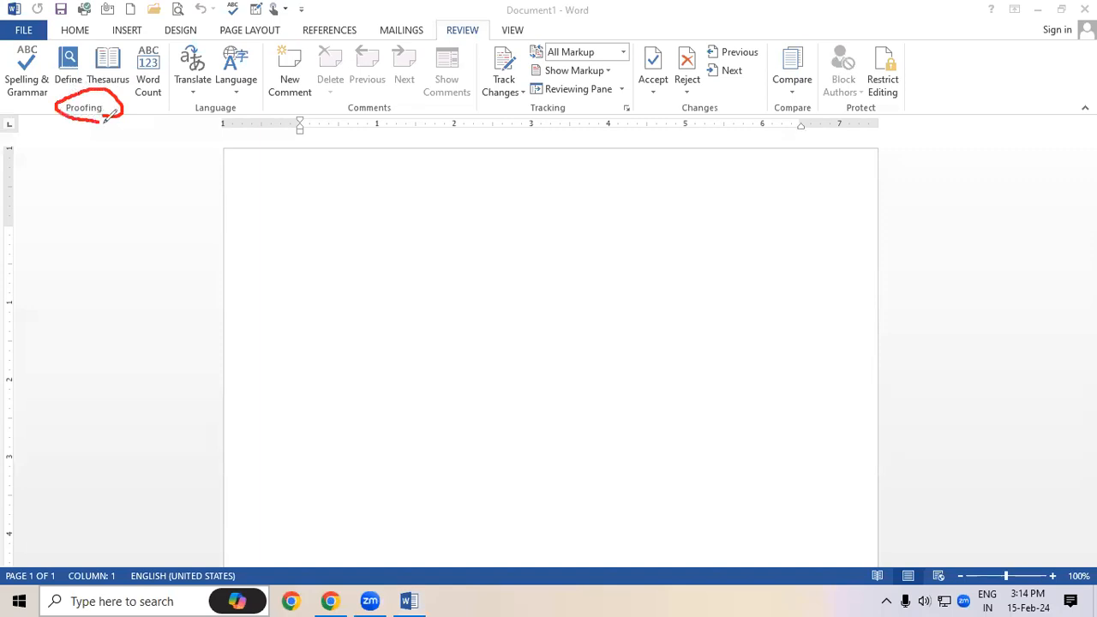
{"action": "mouse_move", "coordinate": [226, 96]}
{"action": "left_mouse_down"}
{"action": "mouse_move", "coordinate": [185, 103]}
{"action": "mouse_move", "coordinate": [236, 120]}
{"action": "mouse_move", "coordinate": [229, 94]}
{"action": "mouse_move", "coordinate": [205, 96]}
{"action": "left_mouse_up"}
{"action": "mouse_move", "coordinate": [363, 92]}
{"action": "left_mouse_down"}
{"action": "mouse_move", "coordinate": [360, 125]}
{"action": "mouse_move", "coordinate": [415, 94]}
{"action": "mouse_move", "coordinate": [354, 93]}
{"action": "left_mouse_up"}
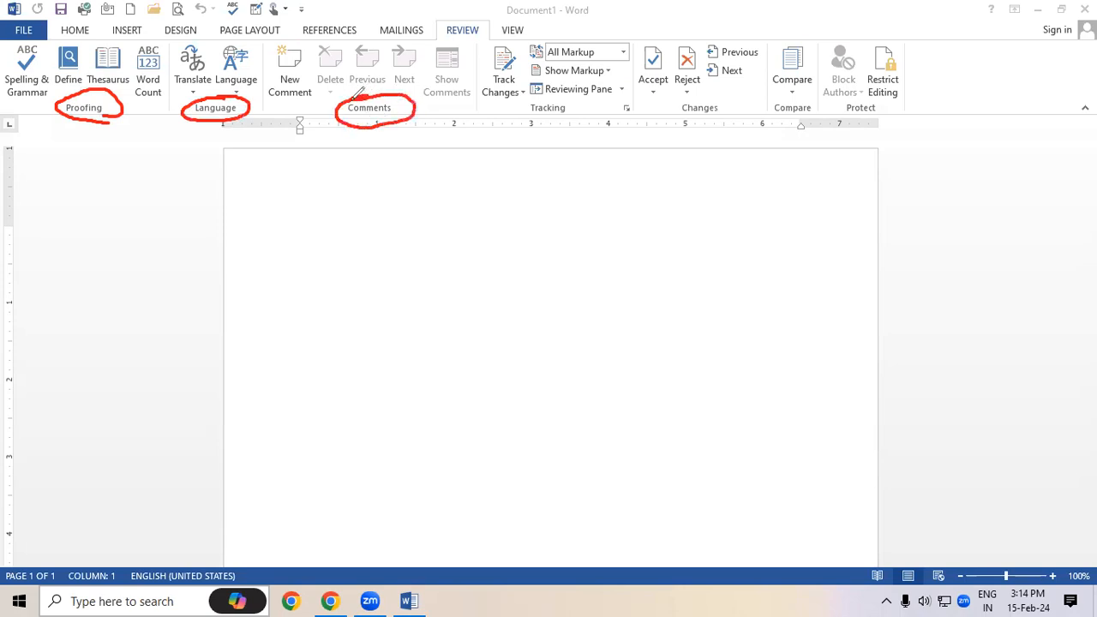
{"action": "mouse_move", "coordinate": [555, 96]}
{"action": "left_mouse_down"}
{"action": "mouse_move", "coordinate": [519, 106]}
{"action": "mouse_move", "coordinate": [573, 120]}
{"action": "mouse_move", "coordinate": [567, 96]}
{"action": "mouse_move", "coordinate": [548, 96]}
{"action": "left_mouse_up"}
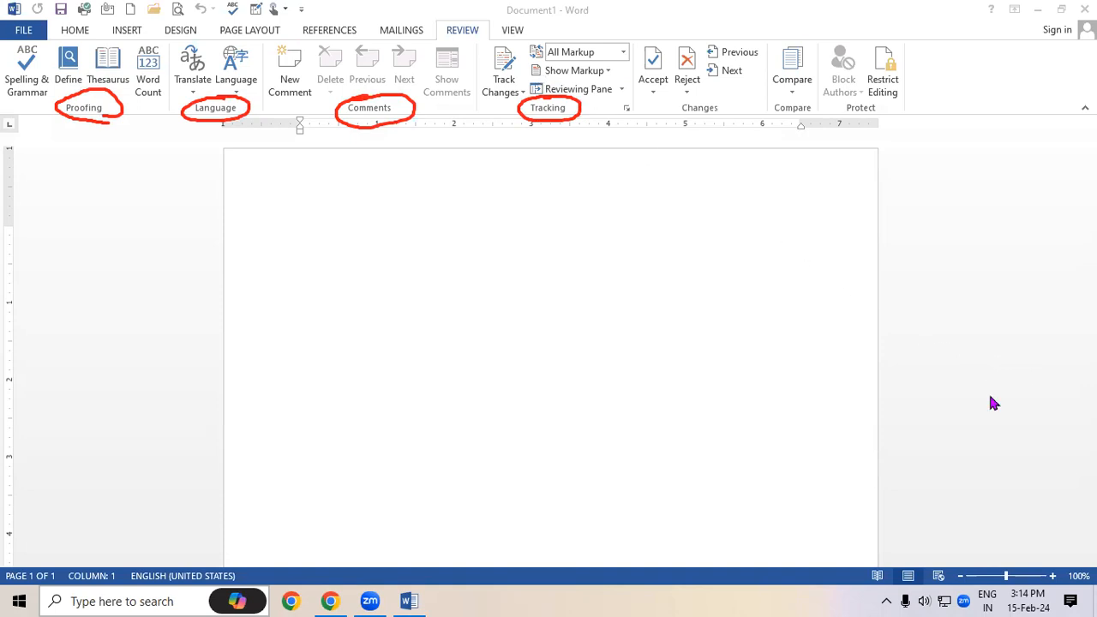
{"action": "left_click", "coordinate": [990, 397]}
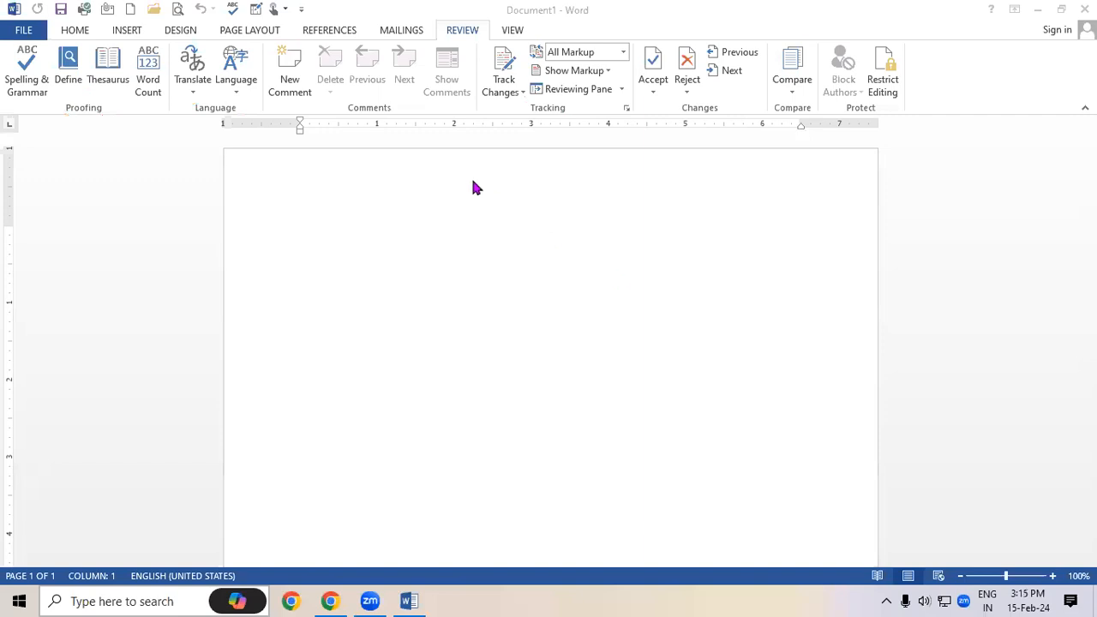
{"action": "left_click", "coordinate": [511, 284]}
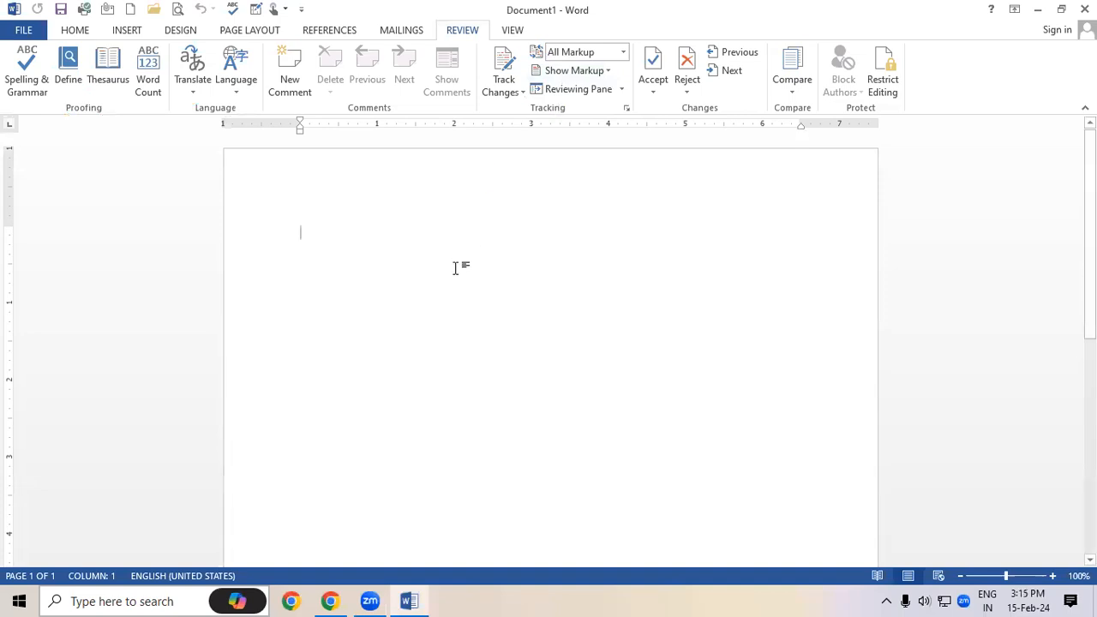
{"action": "type", "text": "=rand"}
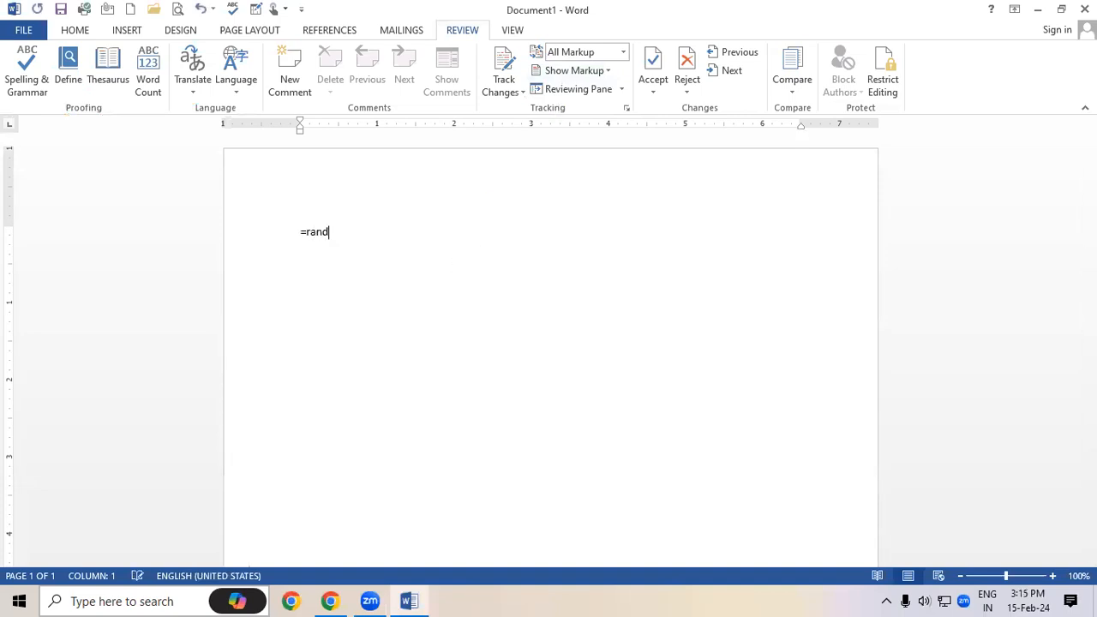
{"action": "type", "text": "()"}
{"action": "key", "text": "Return"}
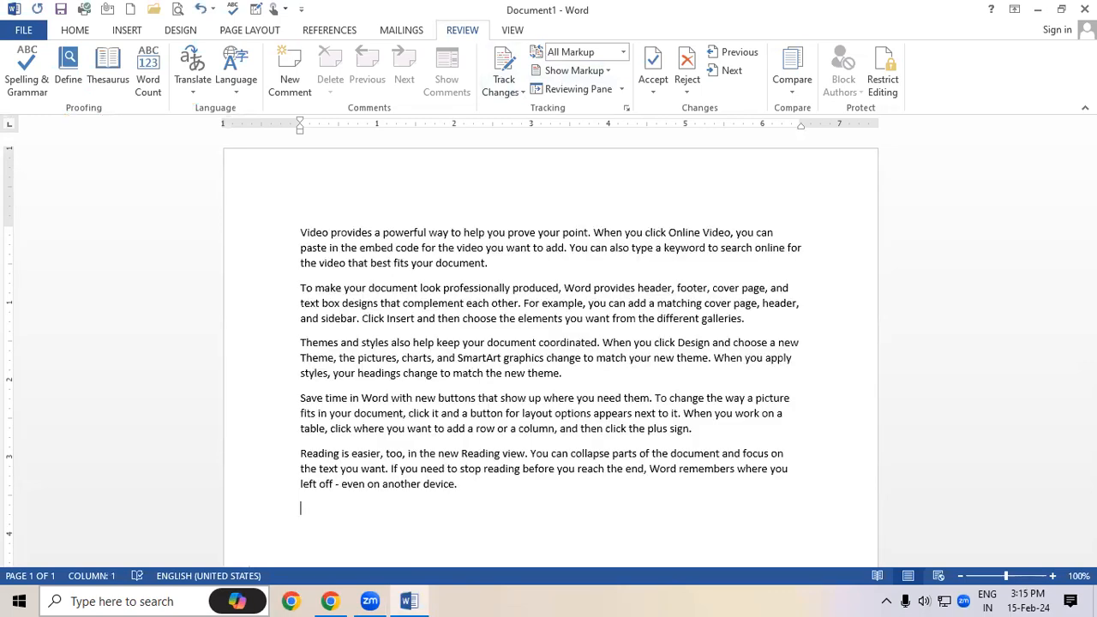
With Track Changes on, add the tracked line 'tytjtyj hjk dyj yhjtyukj syj hjtdkj xfn ktuj'
{"action": "scroll", "coordinate": [551, 343], "scroll_direction": "down", "scroll_amount": 1}
{"action": "scroll", "coordinate": [550, 343], "scroll_direction": "up", "scroll_amount": 1}
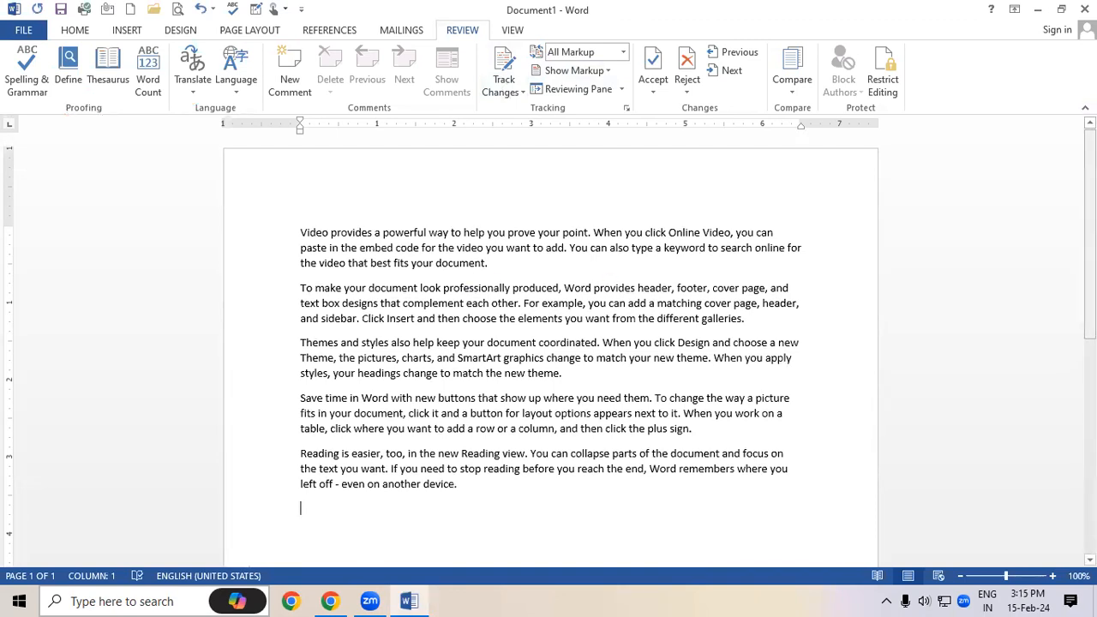
{"action": "scroll", "coordinate": [551, 342], "scroll_direction": "down", "scroll_amount": 1}
{"action": "scroll", "coordinate": [1071, 249], "scroll_direction": "down", "scroll_amount": 2}
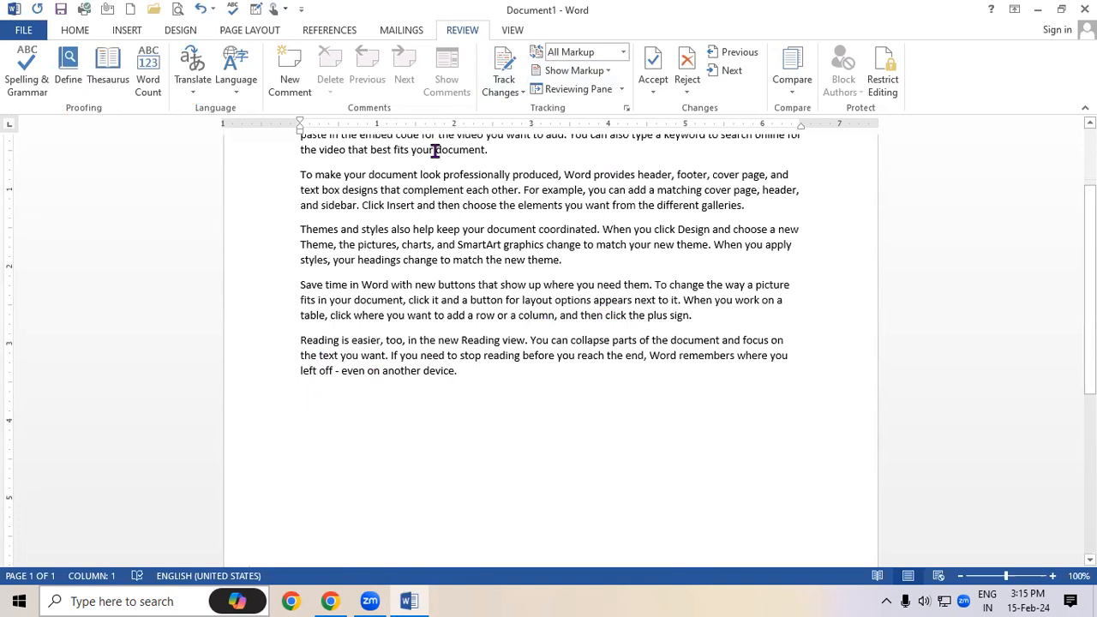
{"action": "left_click", "coordinate": [499, 64]}
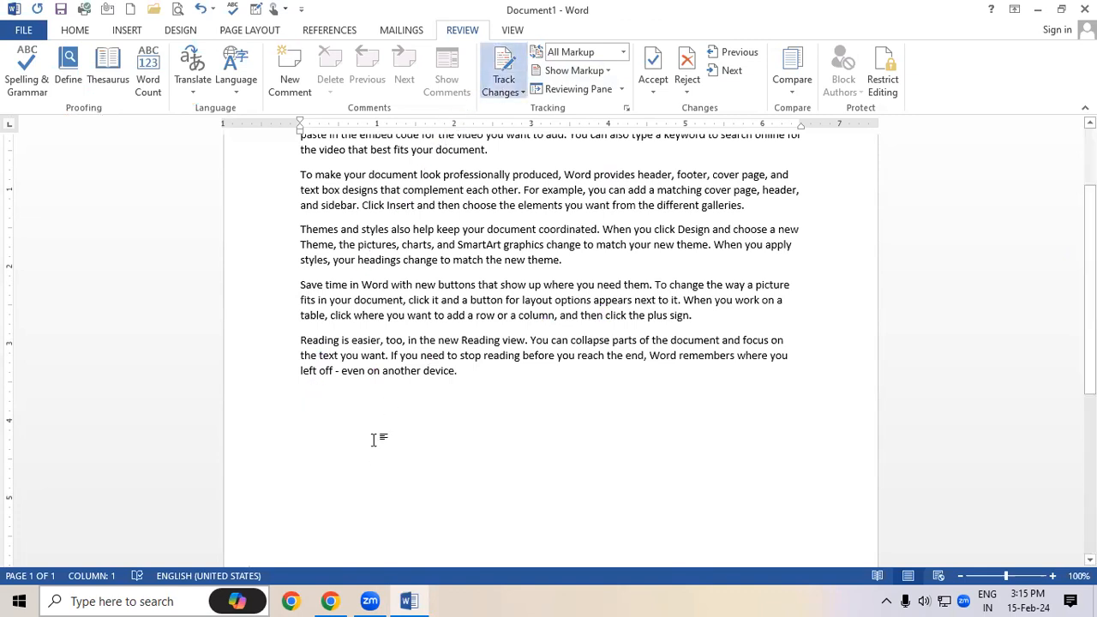
{"action": "type", "text": "tyt"}
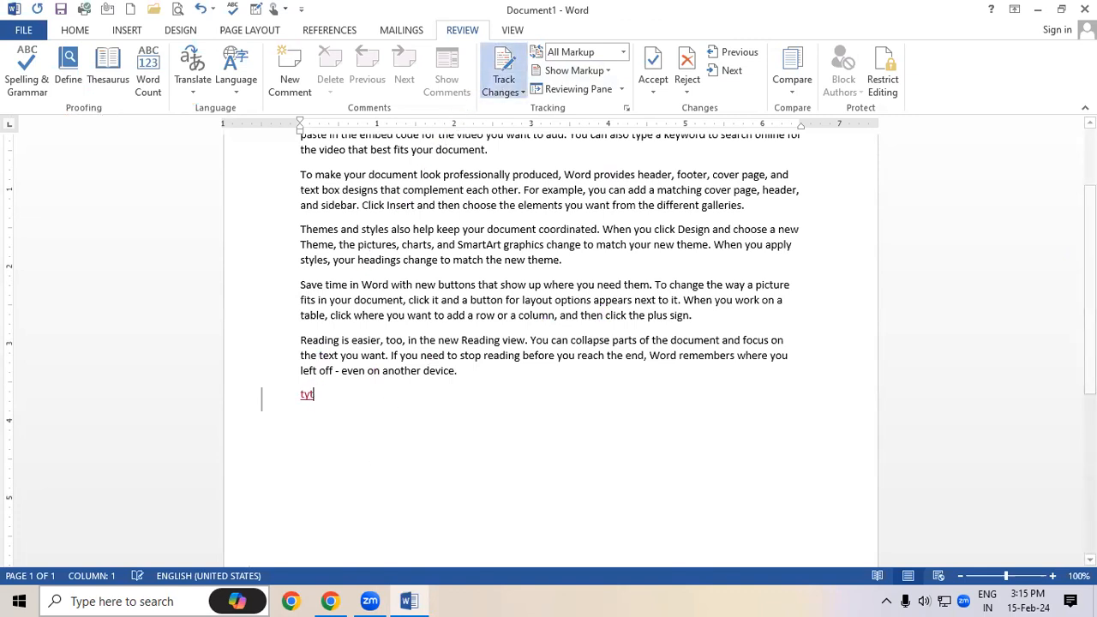
{"action": "type", "text": "jtyj hj"}
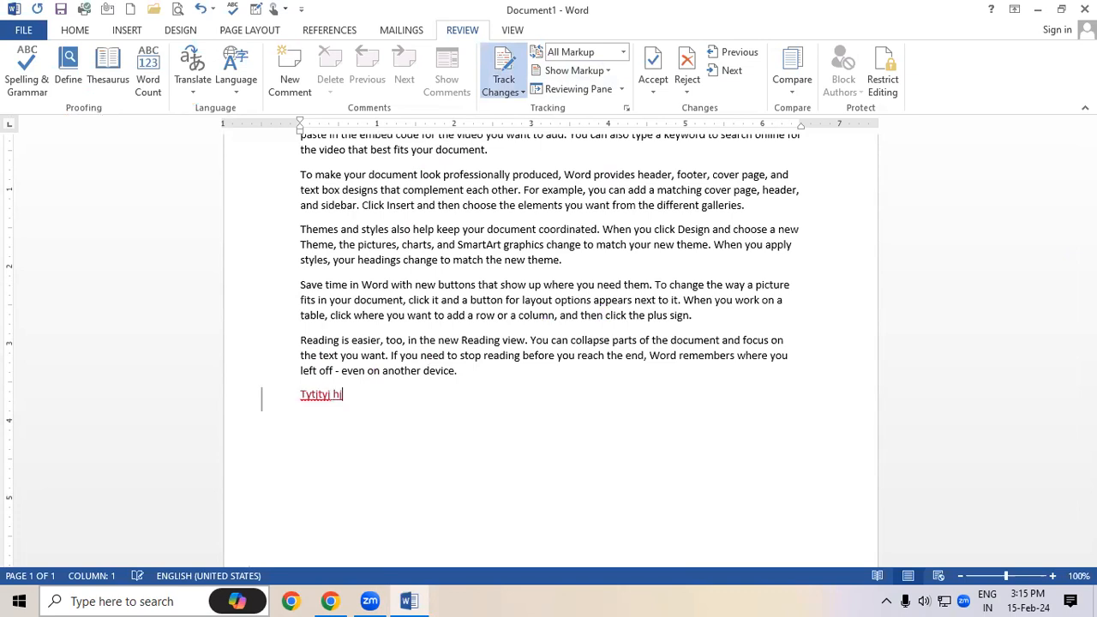
{"action": "type", "text": "k dyj y"}
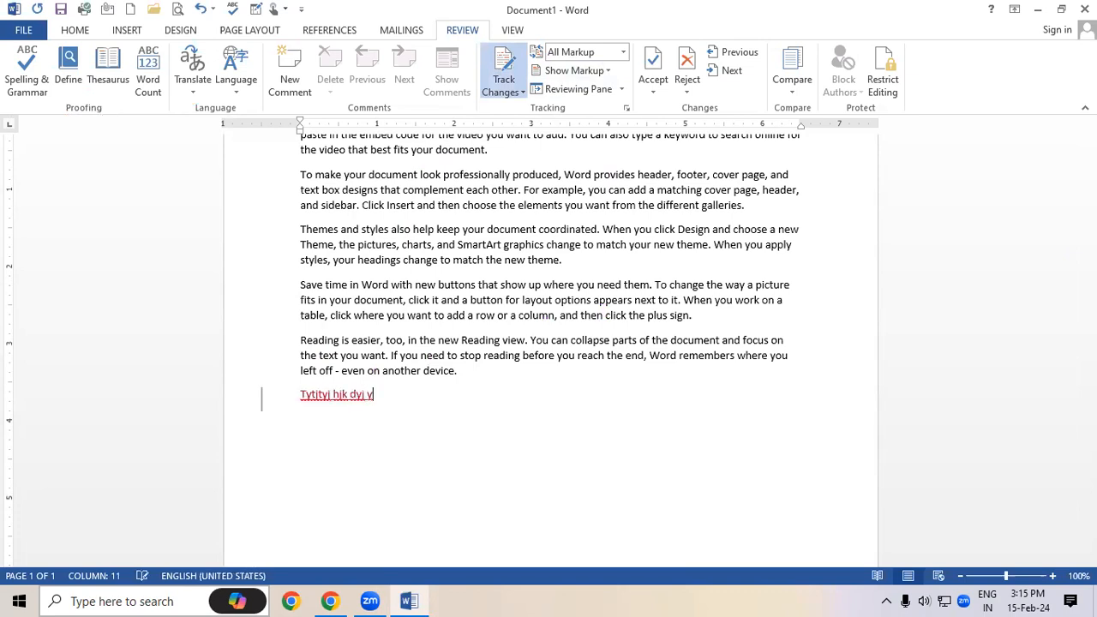
{"action": "type", "text": "hjtyukj syj hjtdkj xfn ktuj"}
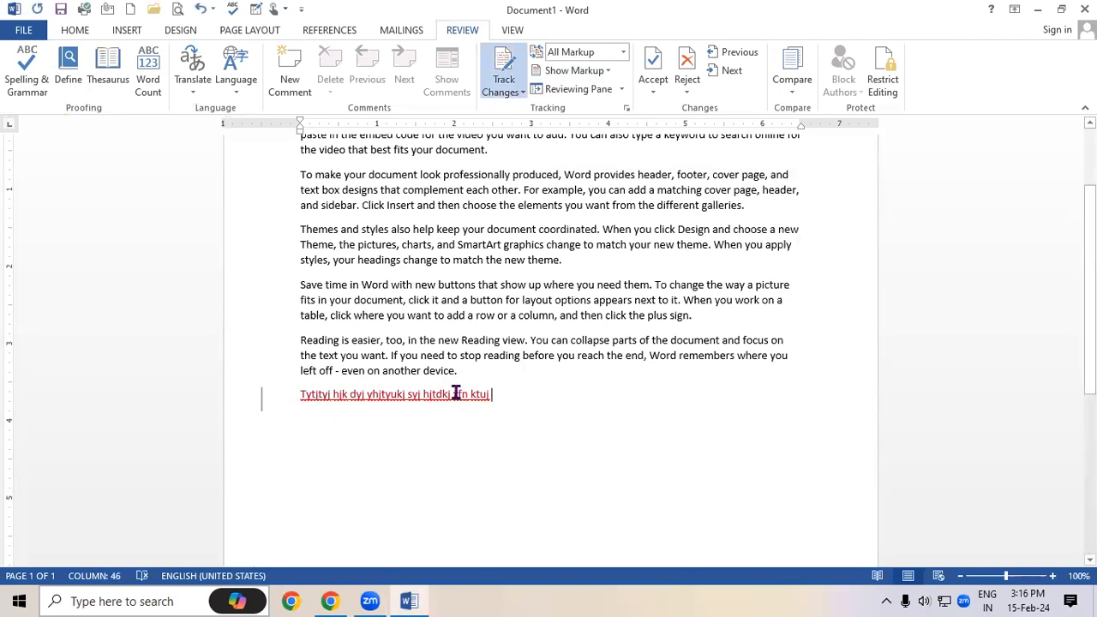
Turn tracking off, type 'yujtyjituik' untracked, then delete it
{"action": "left_click", "coordinate": [300, 340]}
{"action": "left_click", "coordinate": [504, 65]}
{"action": "type", "text": "yujty"}
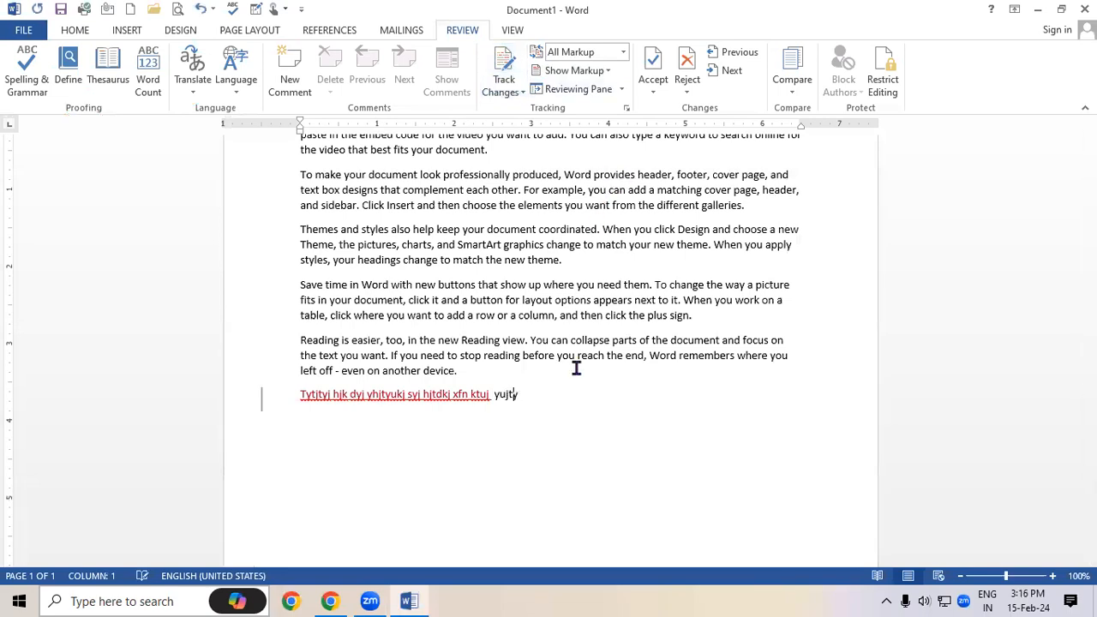
{"action": "type", "text": "jituik"}
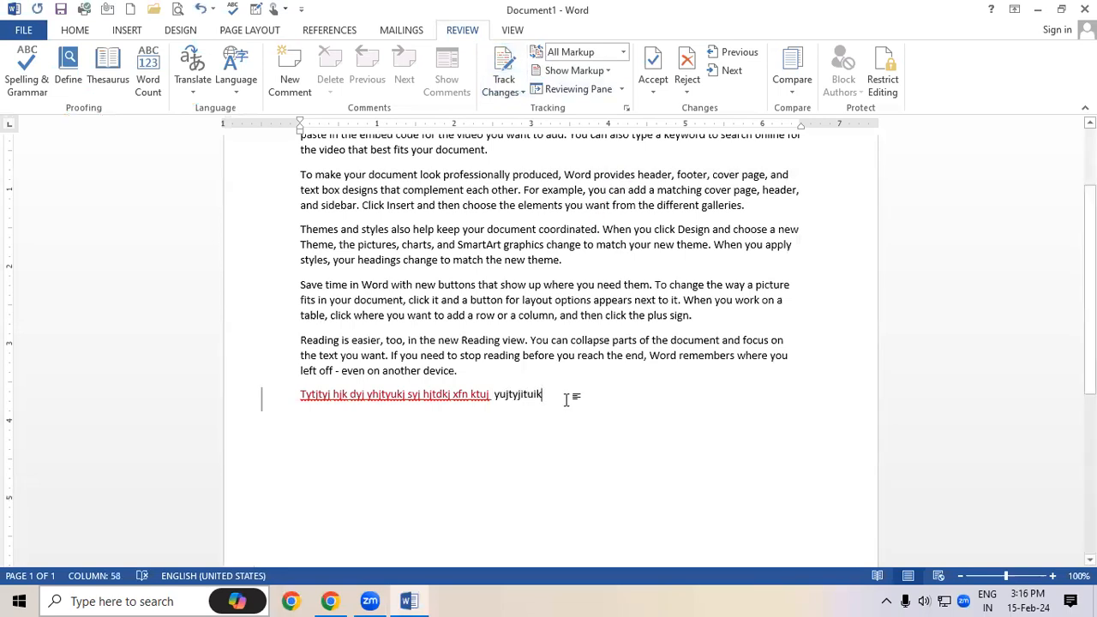
{"action": "left_click_drag", "start_coordinate": [554, 391], "coordinate": [495, 392]}
{"action": "key", "text": "BackSpace"}
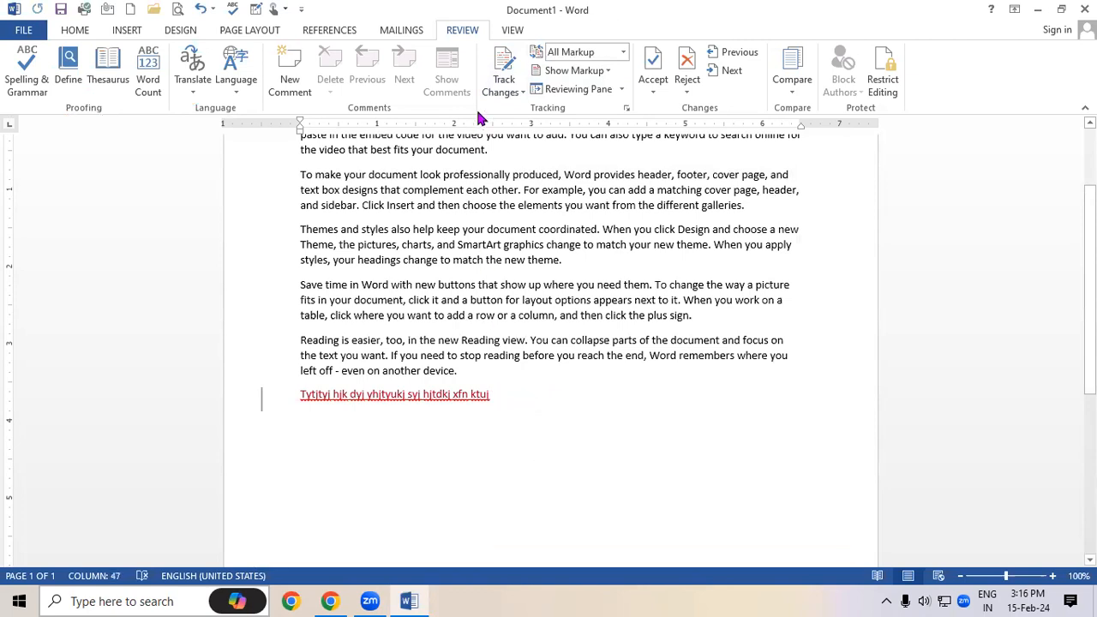
Re-enable tracking, switch markup to Simple Markup then No Markup, and turn tracking off
{"action": "left_click", "coordinate": [500, 75]}
{"action": "left_click", "coordinate": [511, 112]}
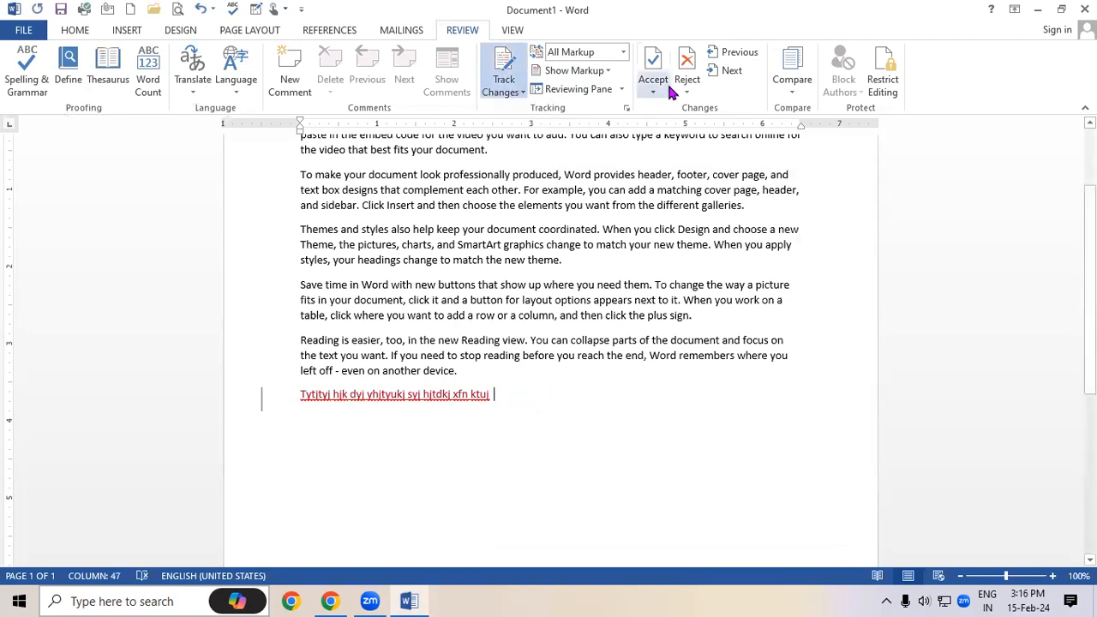
{"action": "left_click", "coordinate": [623, 52]}
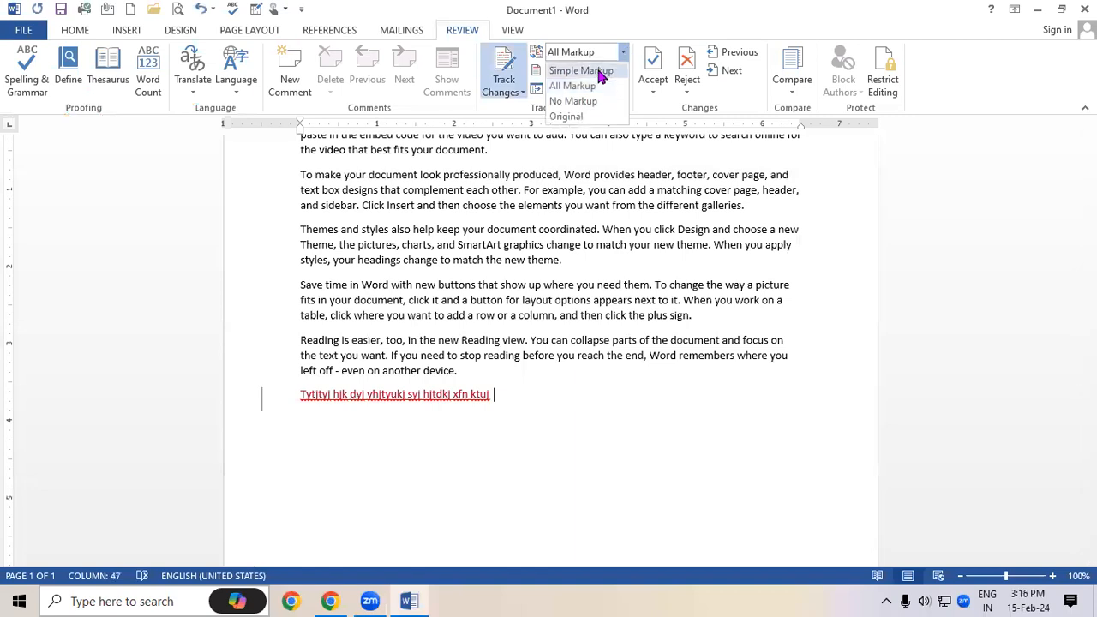
{"action": "left_click", "coordinate": [603, 71]}
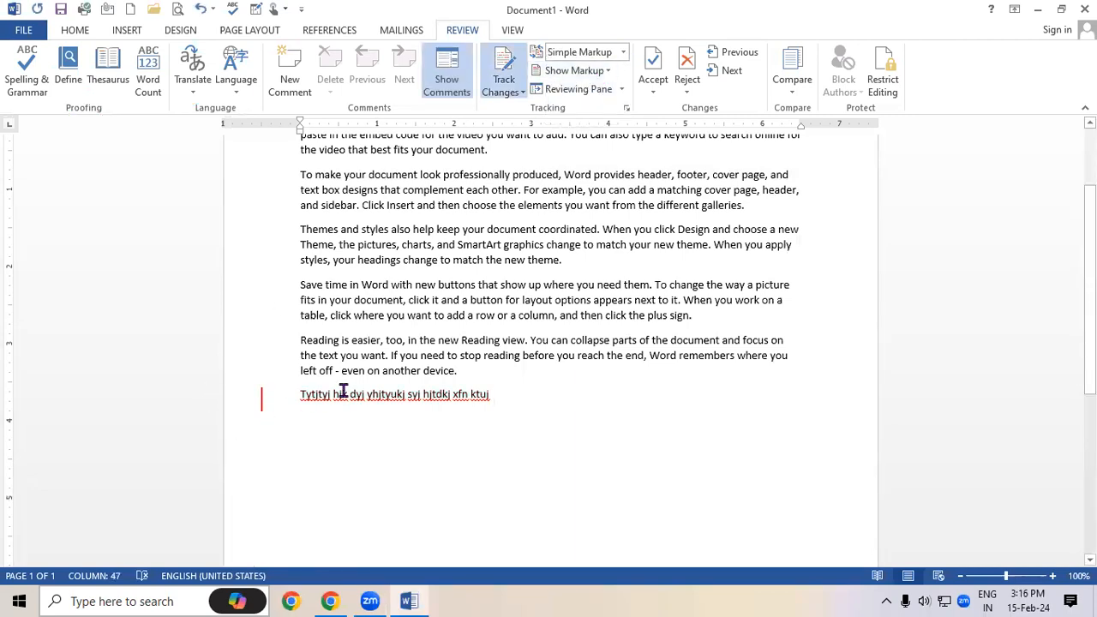
{"action": "left_click", "coordinate": [623, 53]}
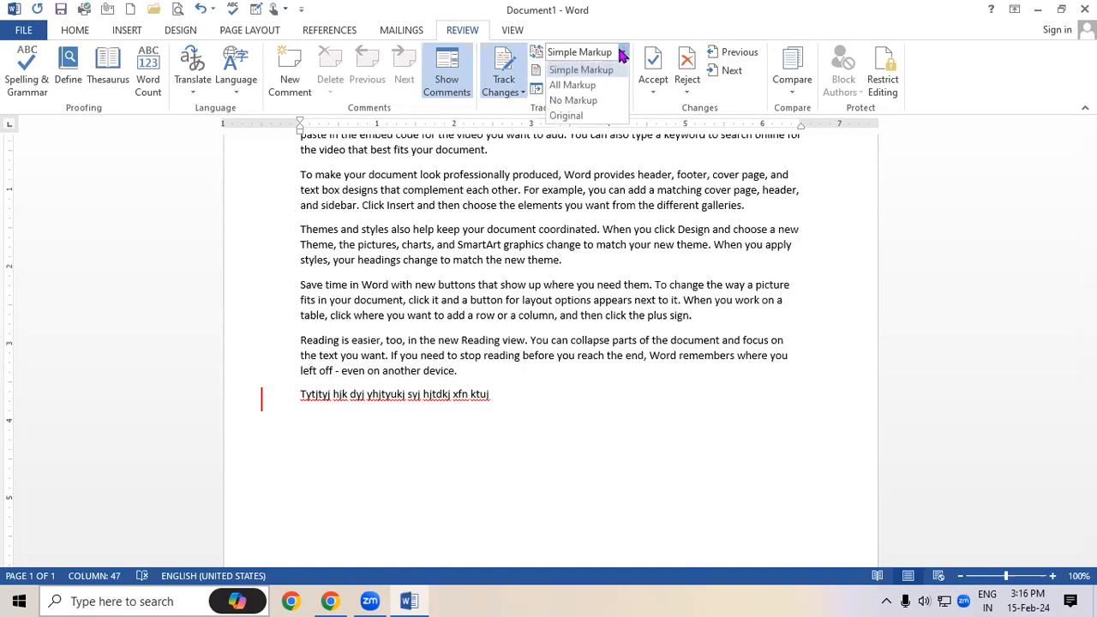
{"action": "left_click", "coordinate": [588, 102]}
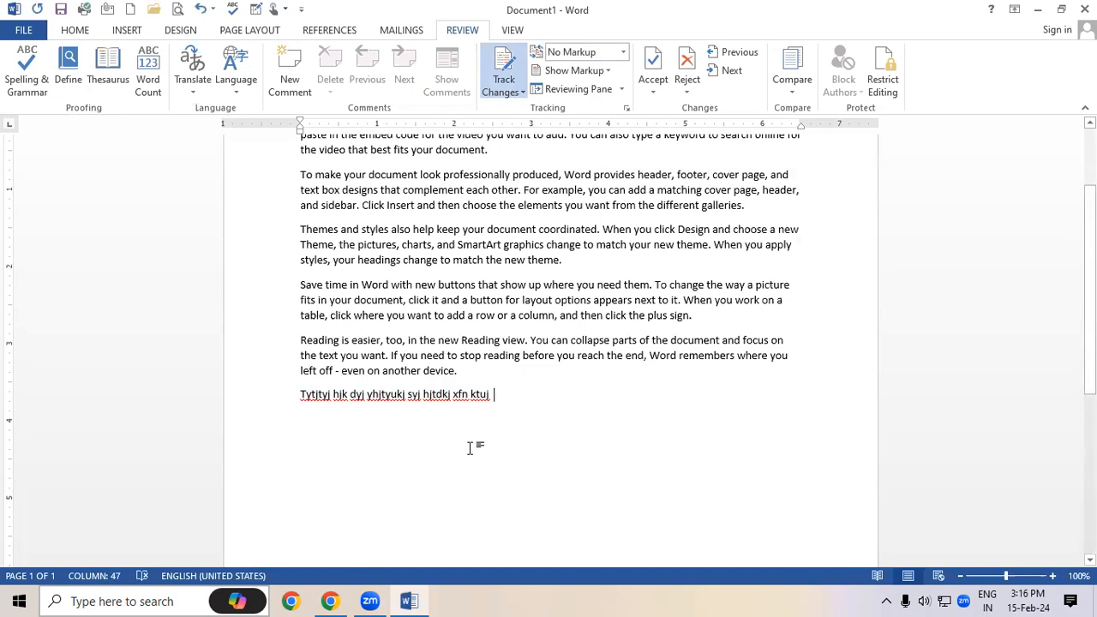
{"action": "left_click", "coordinate": [499, 72]}
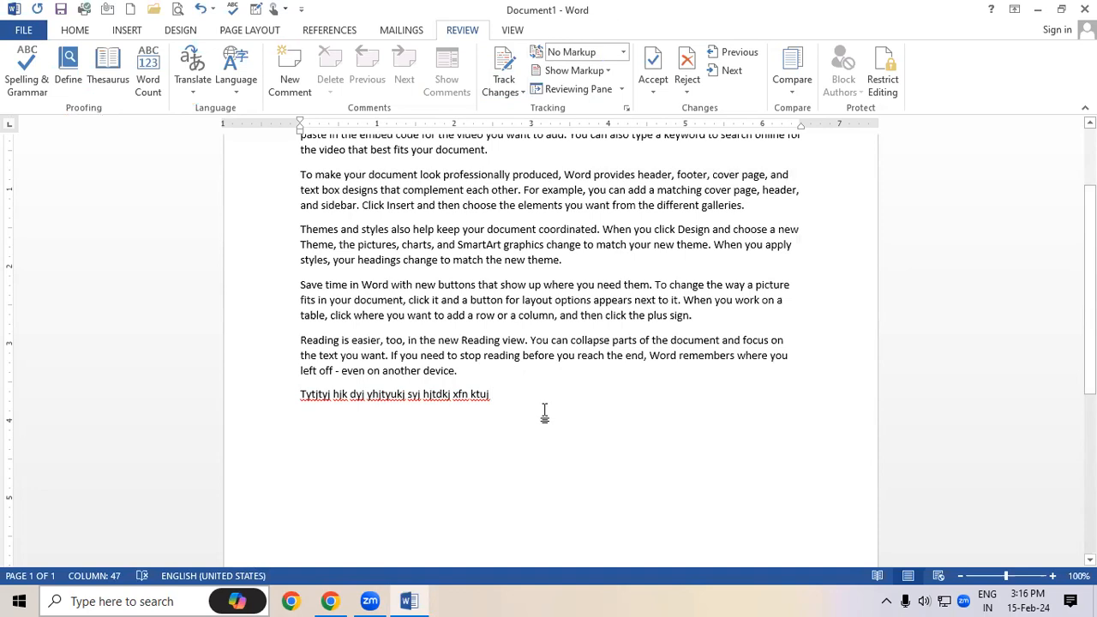
{"action": "left_click", "coordinate": [519, 93]}
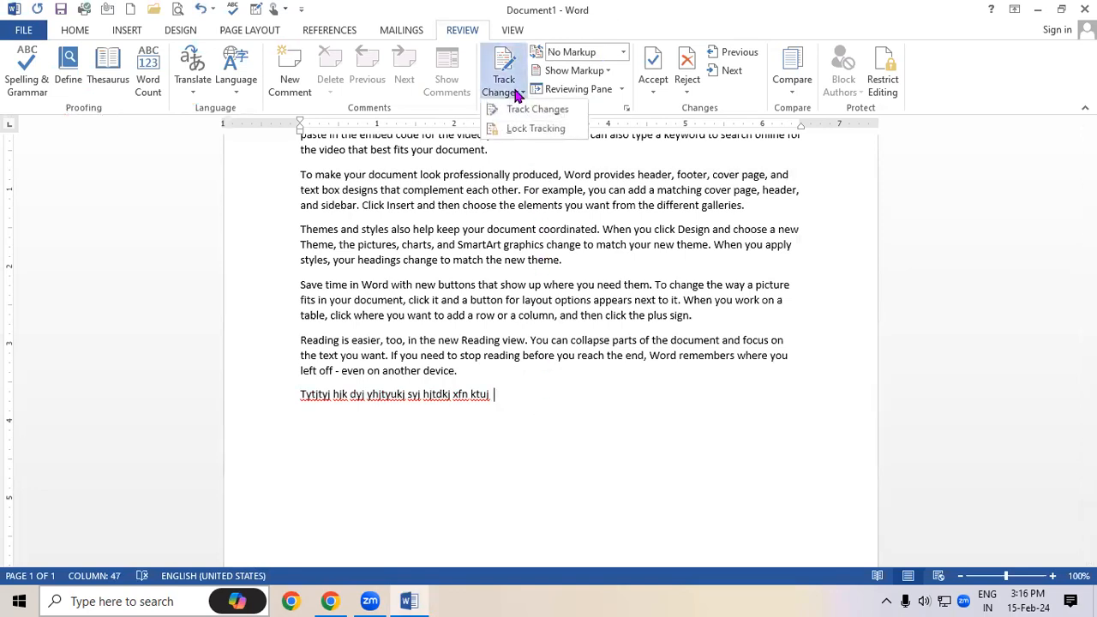
Lock change tracking with a password entered and confirmed
{"action": "left_click", "coordinate": [515, 131]}
{"action": "left_click_drag", "start_coordinate": [536, 233], "coordinate": [514, 170]}
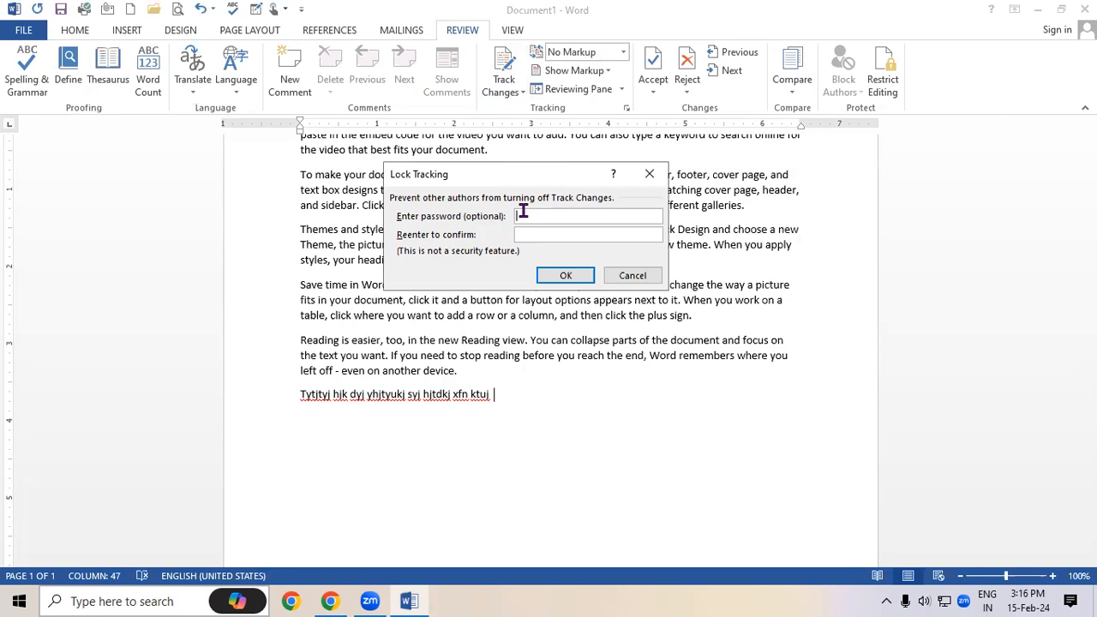
{"action": "type", "text": "1"}
{"action": "left_click", "coordinate": [522, 236]}
{"action": "type", "text": "1"}
{"action": "left_click", "coordinate": [553, 276]}
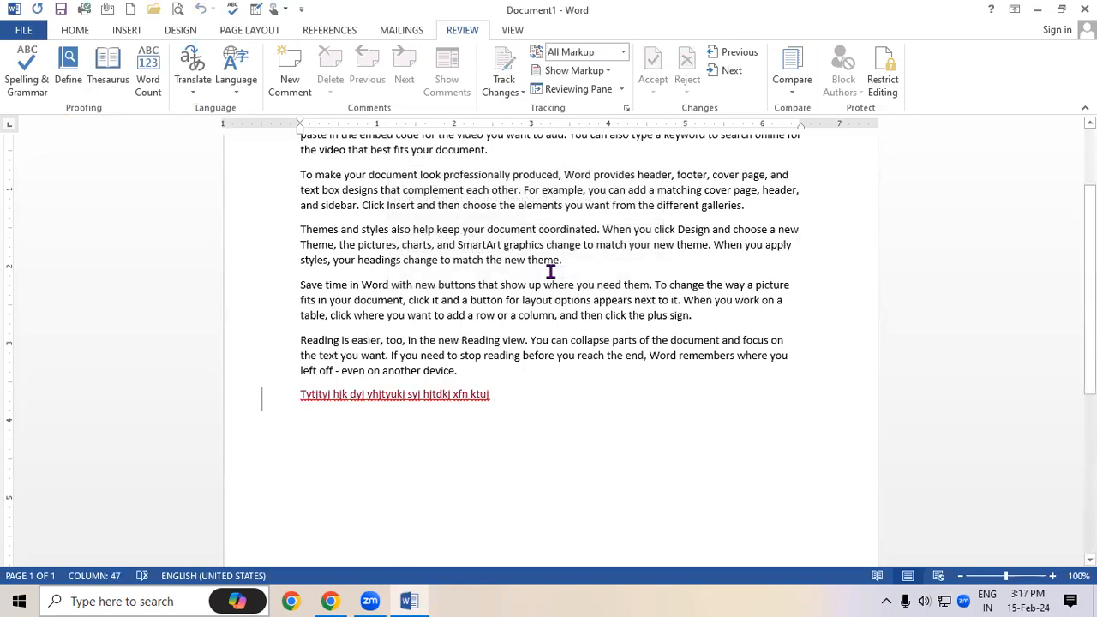
Cancel the unlock-tracking prompt and set the review display to No Markup
{"action": "left_click", "coordinate": [514, 91]}
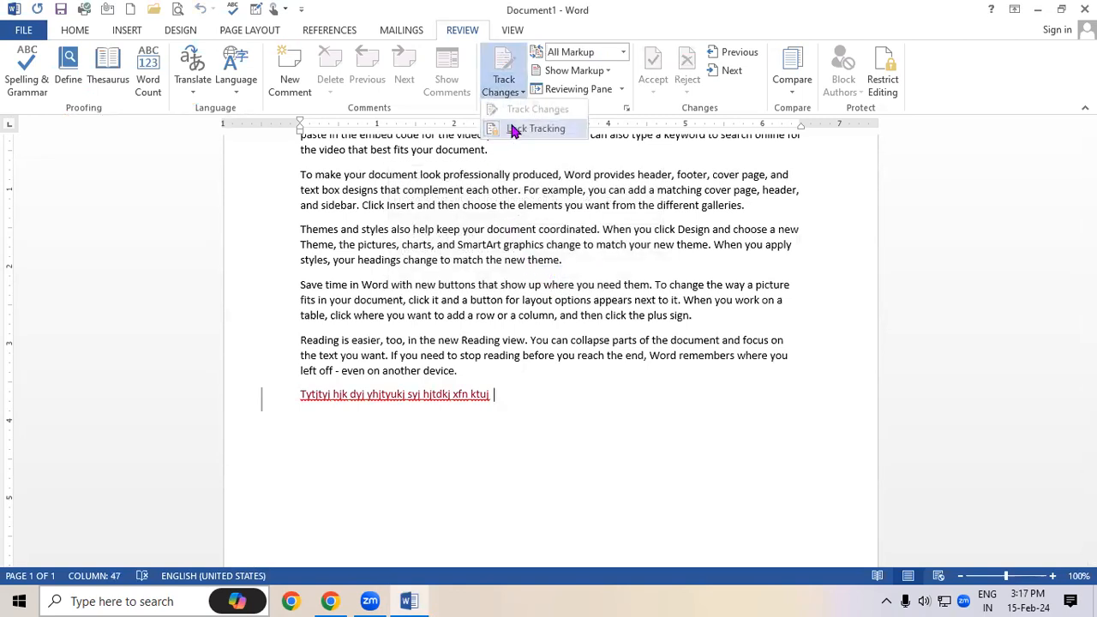
{"action": "left_click", "coordinate": [512, 129]}
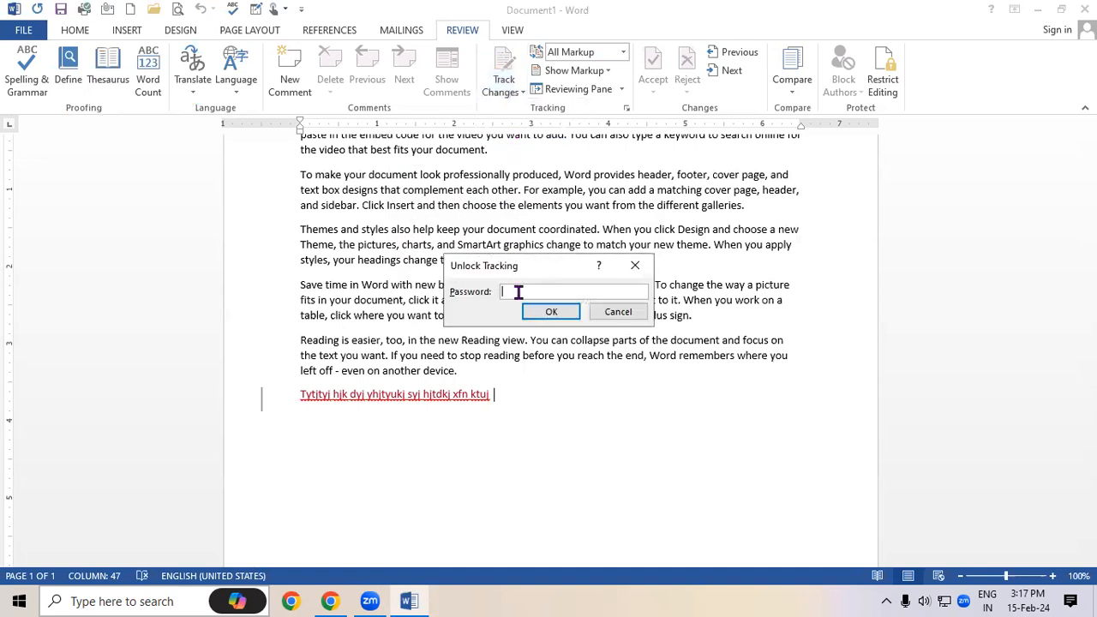
{"action": "left_click", "coordinate": [635, 265]}
{"action": "left_click", "coordinate": [623, 52]}
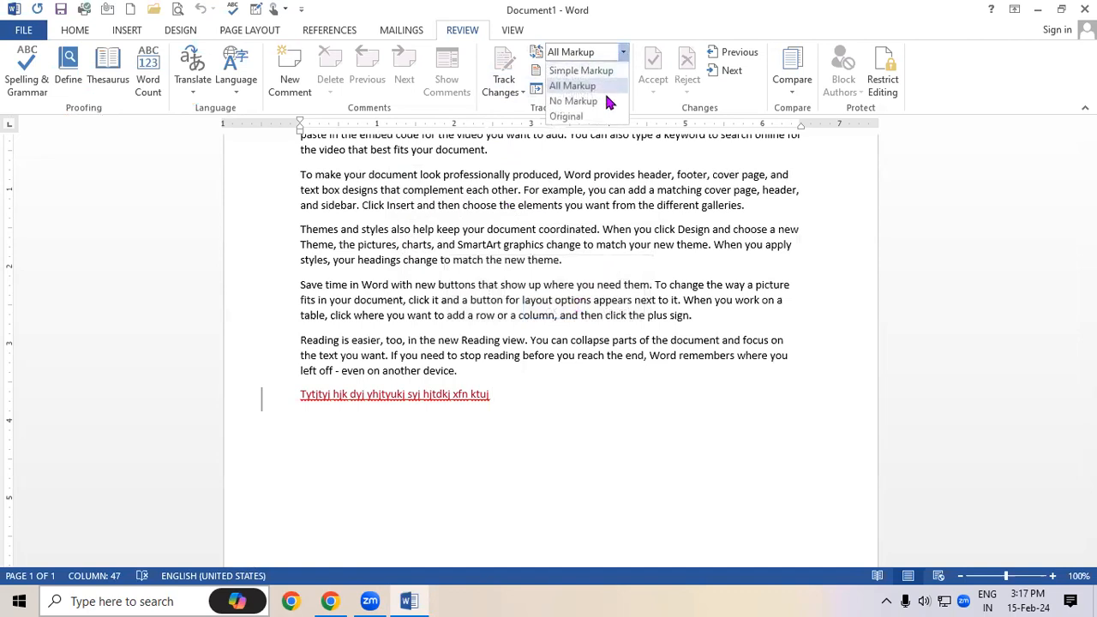
{"action": "left_click", "coordinate": [600, 101]}
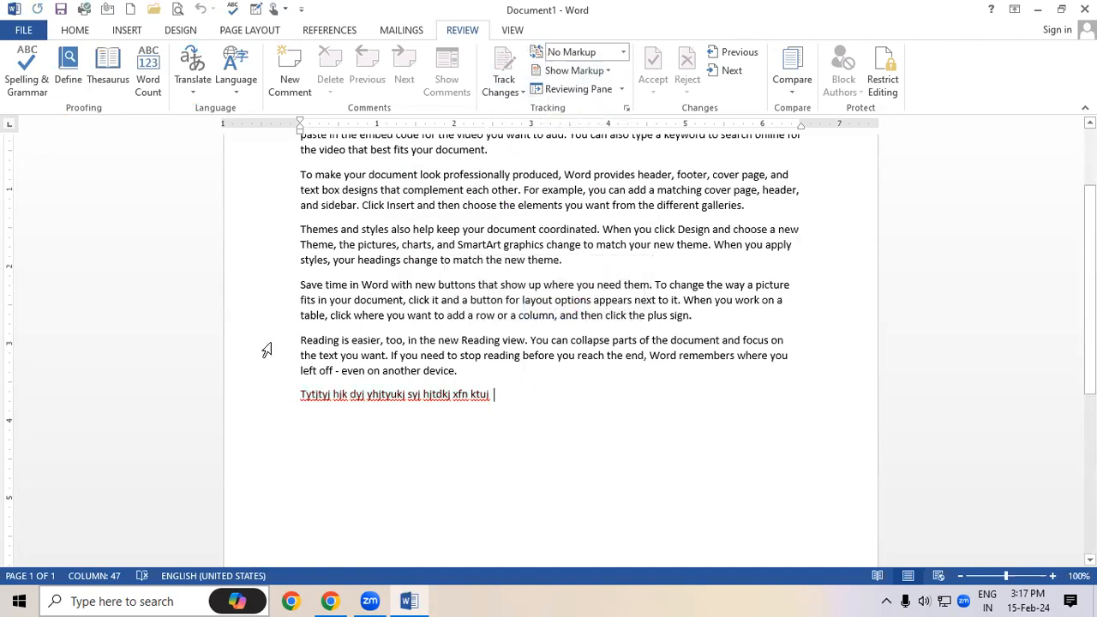
Replace the closing text with three lines: 'yiytktu', 'yjfykmtuktu' and 'kmmutk'
{"action": "left_click_drag", "start_coordinate": [306, 334], "coordinate": [554, 421]}
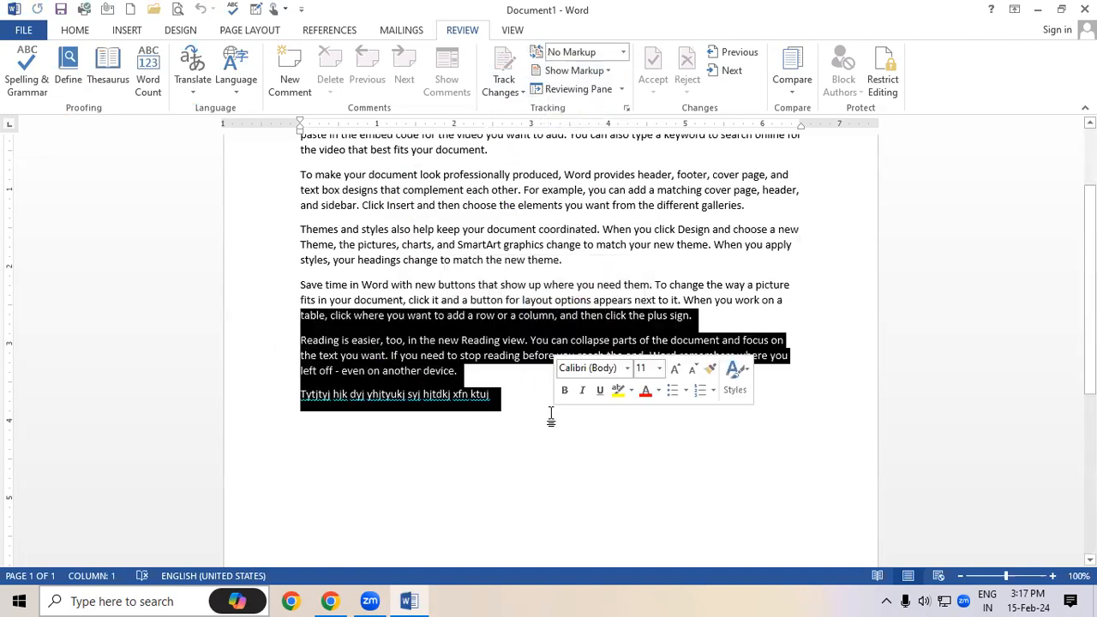
{"action": "key", "text": "BackSpace"}
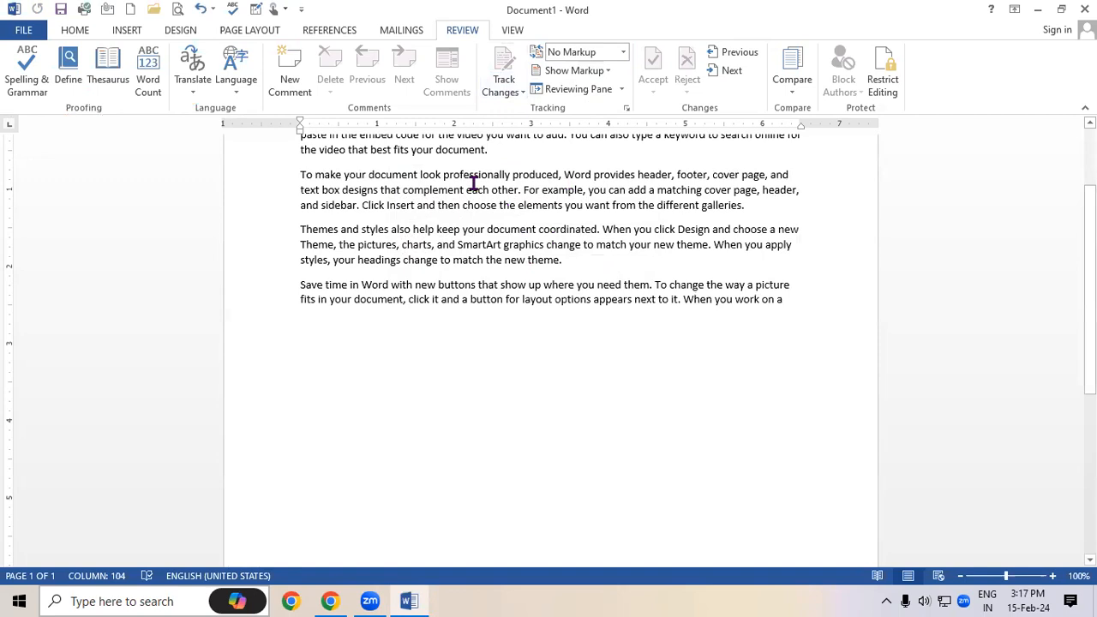
{"action": "left_click", "coordinate": [348, 373]}
{"action": "left_click", "coordinate": [791, 301]}
{"action": "key", "text": "Return"}
{"action": "type", "text": "yiytktu"}
{"action": "key", "text": "Return"}
{"action": "type", "text": "yjfykmtuktu"}
{"action": "key", "text": "Return"}
{"action": "type", "text": "kmmutk"}
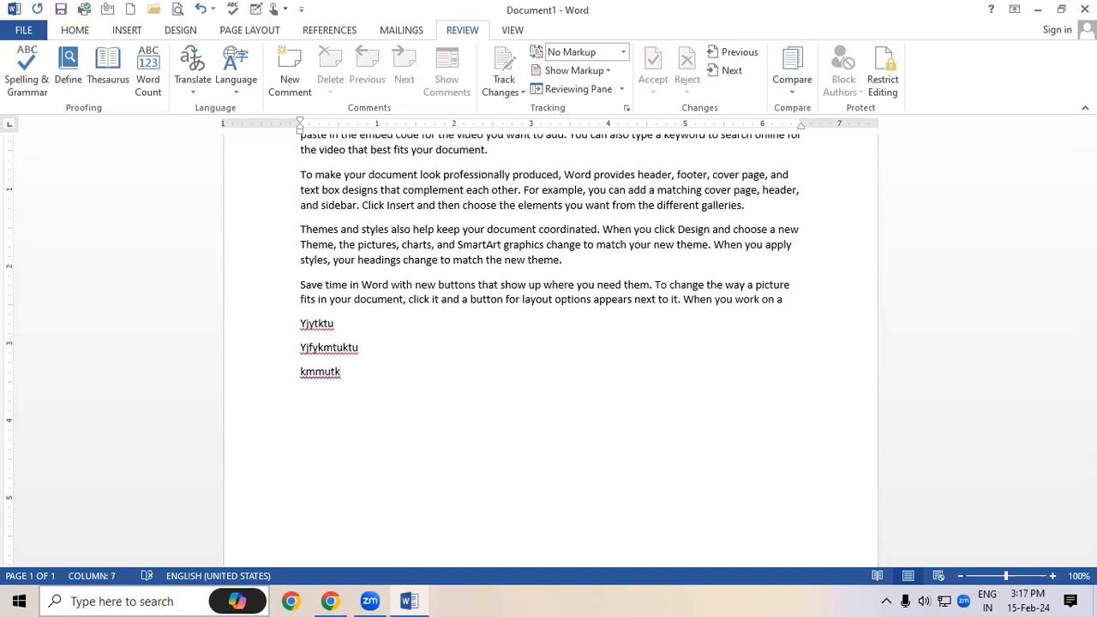
Delete the 'SmartArt graphics change to match your' phrase and make the second paragraph bold italic 12 pt
{"action": "left_click_drag", "start_coordinate": [494, 244], "coordinate": [635, 255]}
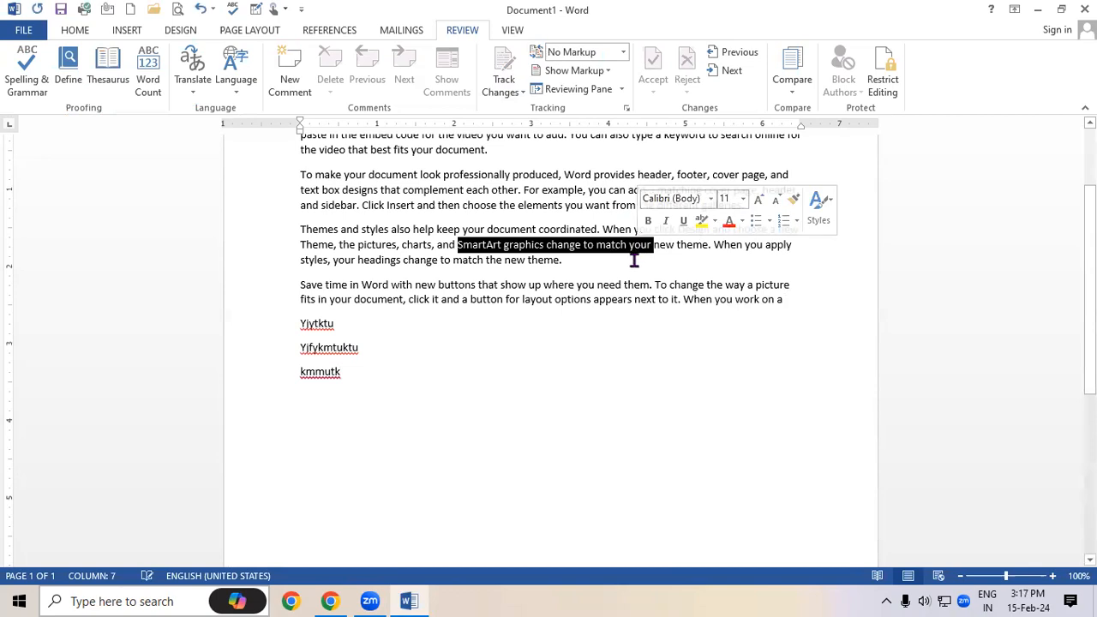
{"action": "key", "text": "Delete"}
{"action": "left_click_drag", "start_coordinate": [293, 164], "coordinate": [771, 208]}
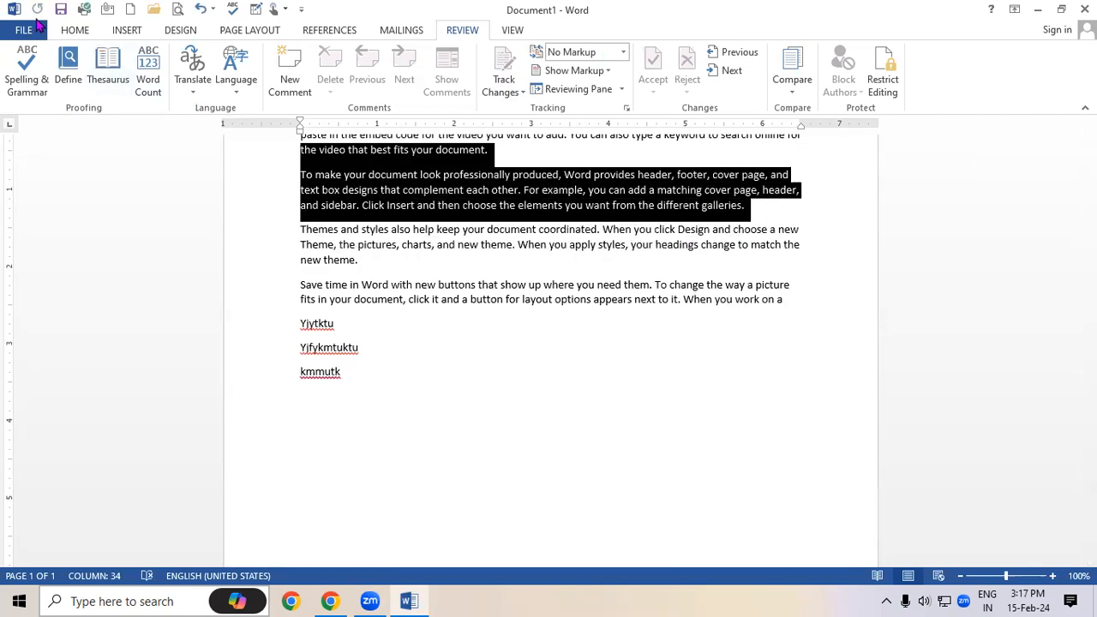
{"action": "left_click", "coordinate": [74, 30]}
{"action": "left_click", "coordinate": [140, 84]}
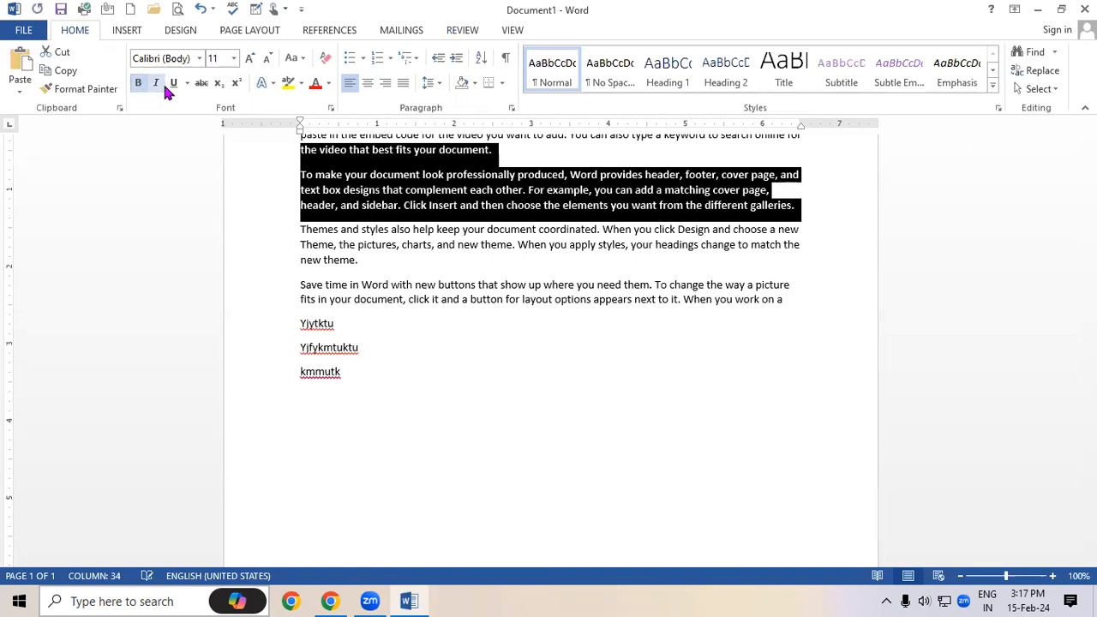
{"action": "left_click", "coordinate": [155, 83]}
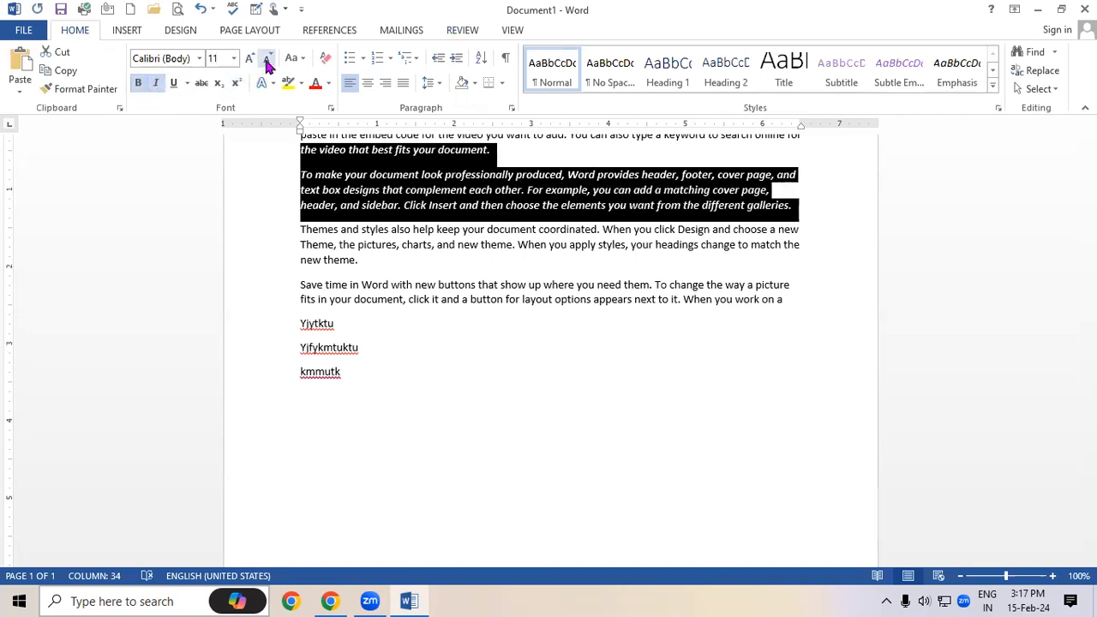
{"action": "left_click", "coordinate": [250, 60]}
{"action": "left_click", "coordinate": [389, 348]}
{"action": "scroll", "coordinate": [403, 364], "scroll_direction": "up", "scroll_amount": 2}
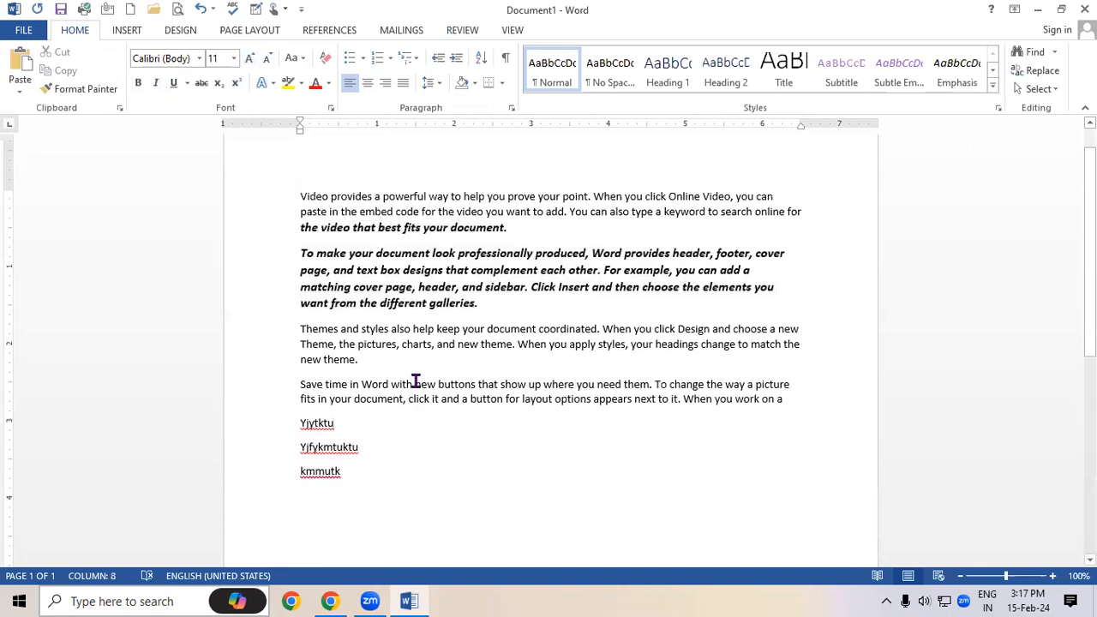
{"action": "left_click", "coordinate": [462, 30]}
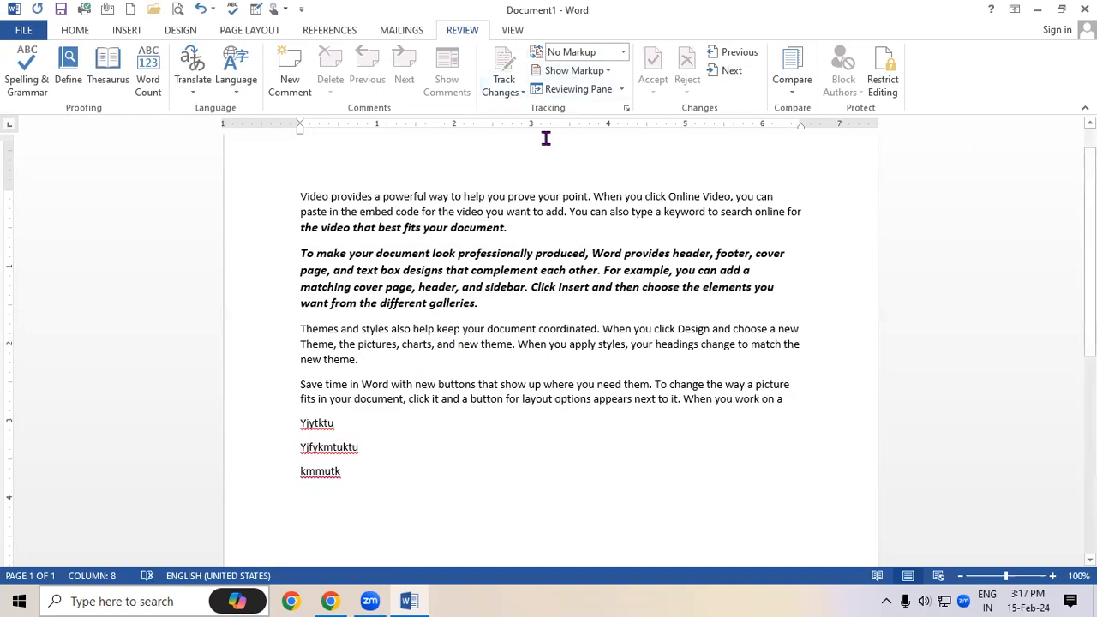
View the document as Original, then No Markup, then All Markup
{"action": "left_click", "coordinate": [623, 53]}
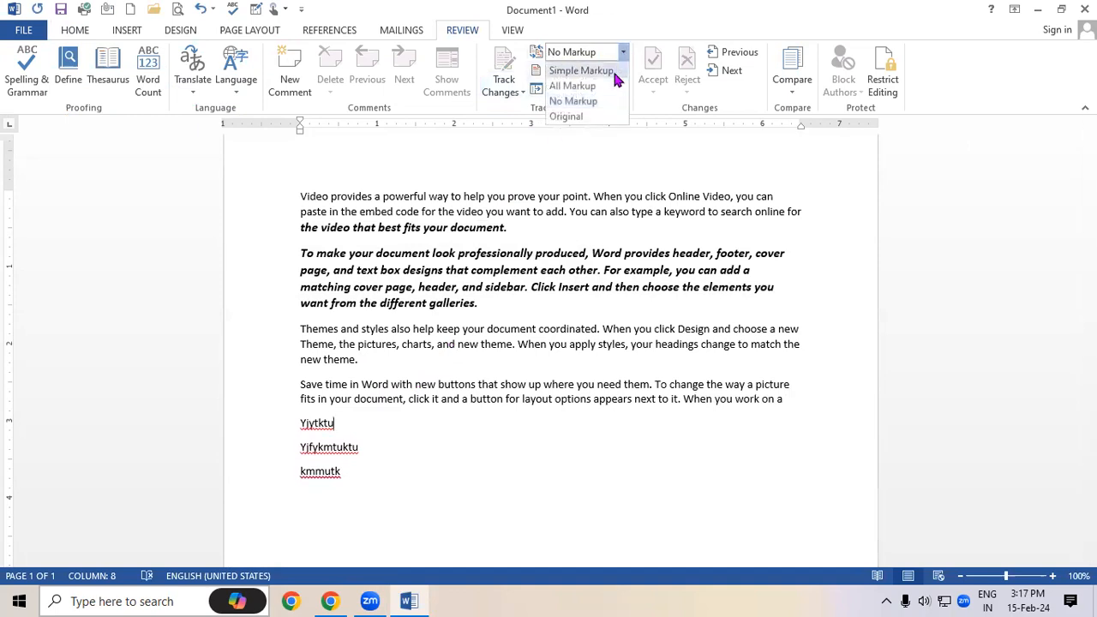
{"action": "left_click", "coordinate": [599, 117]}
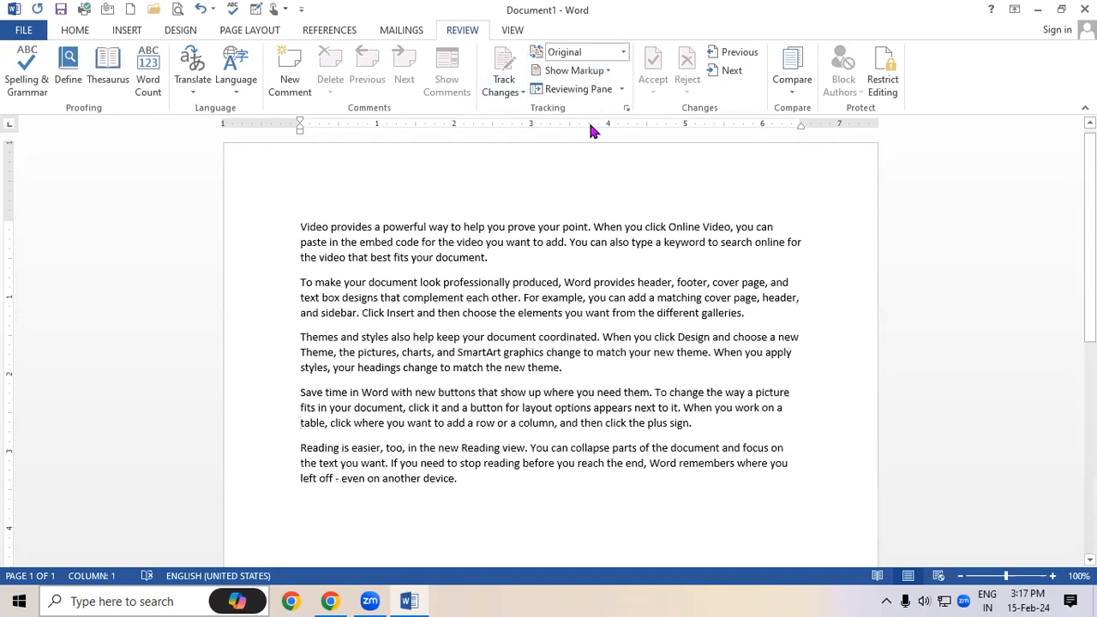
{"action": "scroll", "coordinate": [512, 293], "scroll_direction": "down", "scroll_amount": 1}
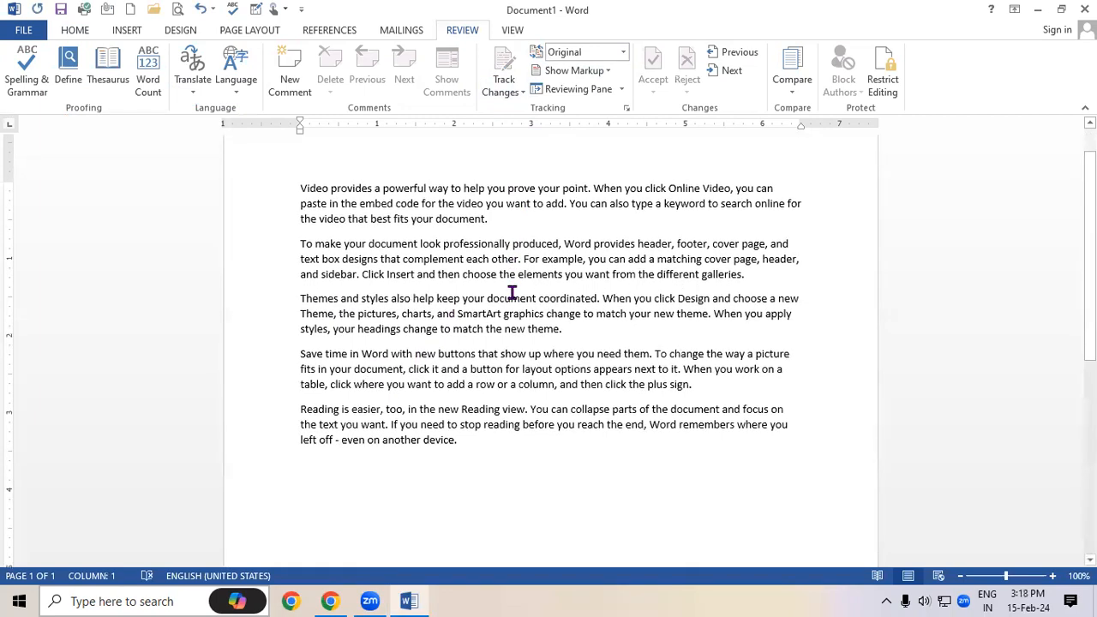
{"action": "left_click", "coordinate": [624, 53]}
{"action": "left_click", "coordinate": [598, 98]}
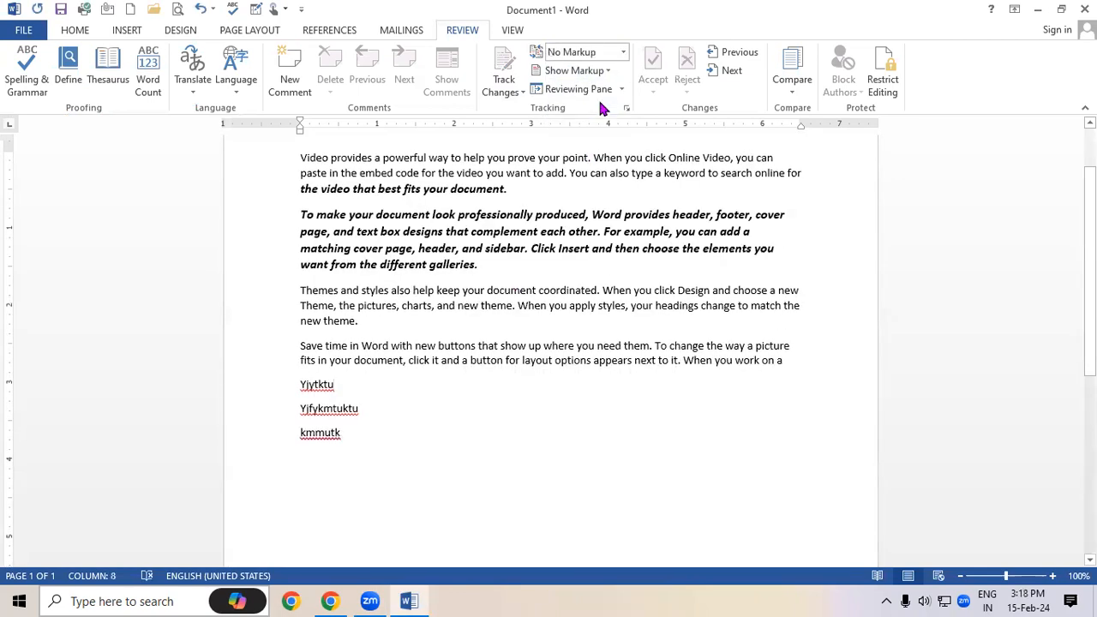
{"action": "left_click", "coordinate": [623, 53]}
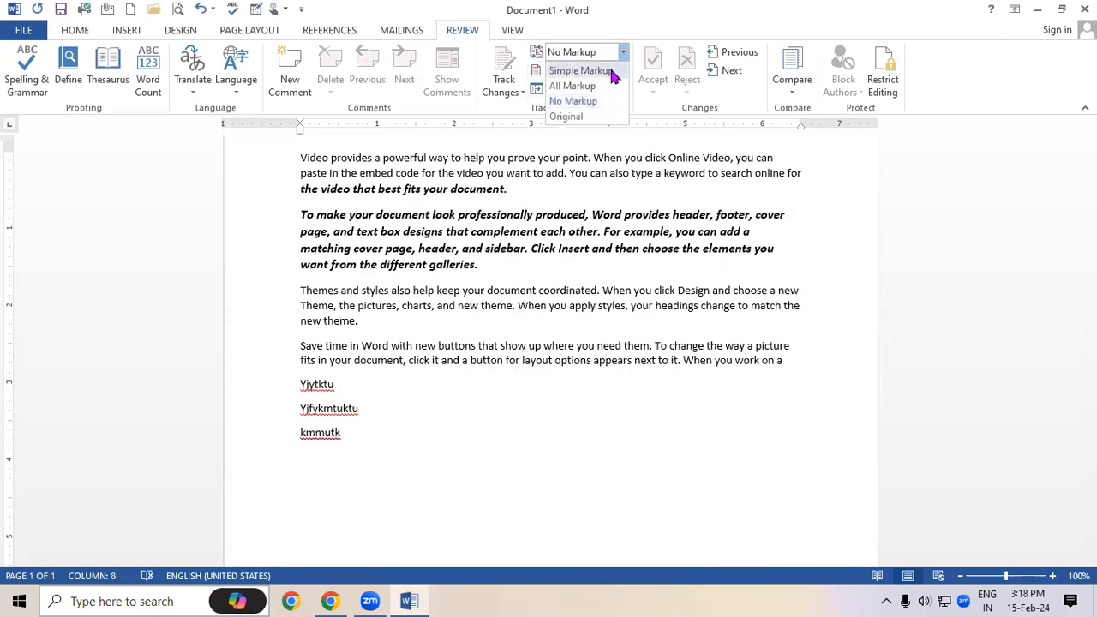
{"action": "left_click", "coordinate": [598, 84]}
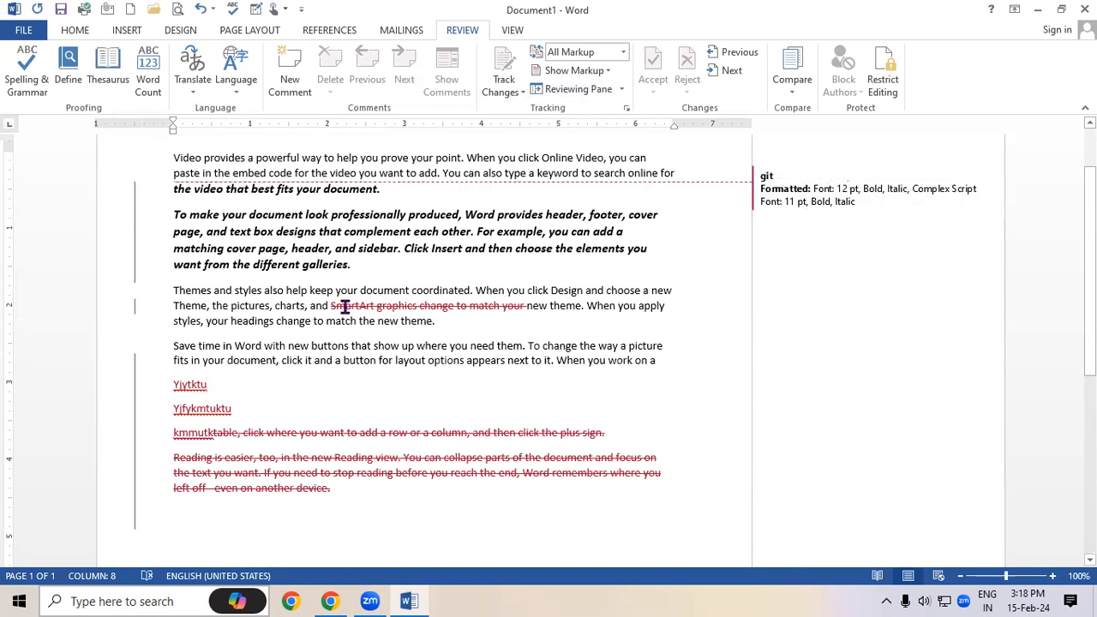
Select the struck-through closing paragraphs to inspect them, then deselect
{"action": "left_click_drag", "start_coordinate": [332, 306], "coordinate": [527, 306]}
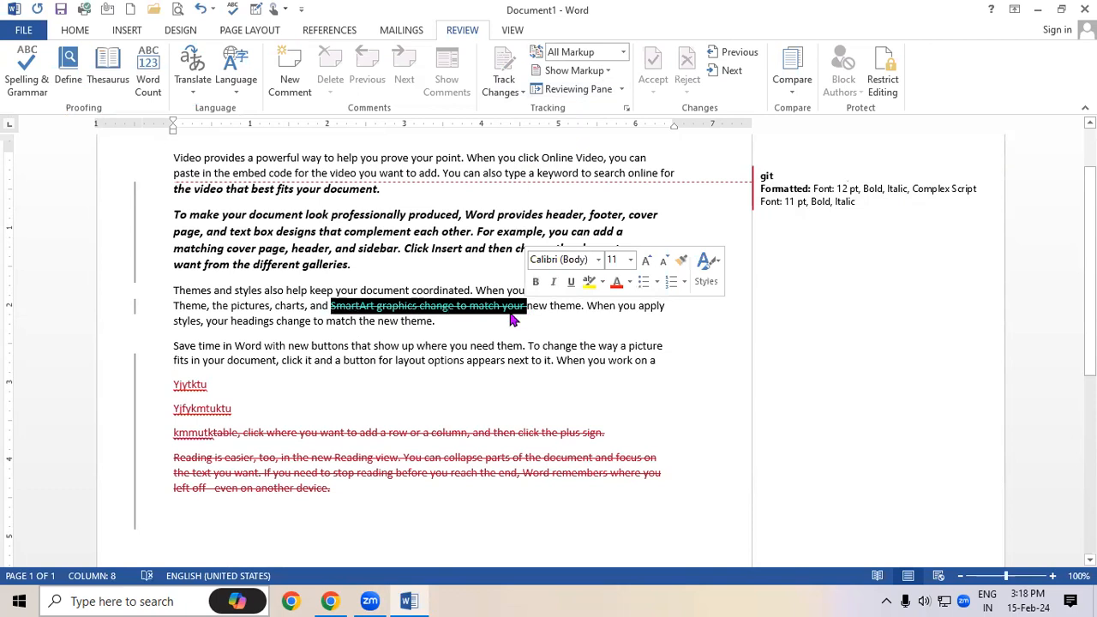
{"action": "scroll", "coordinate": [434, 349], "scroll_direction": "down", "scroll_amount": 1}
{"action": "left_click_drag", "start_coordinate": [171, 344], "coordinate": [369, 453]}
{"action": "left_click", "coordinate": [370, 447]}
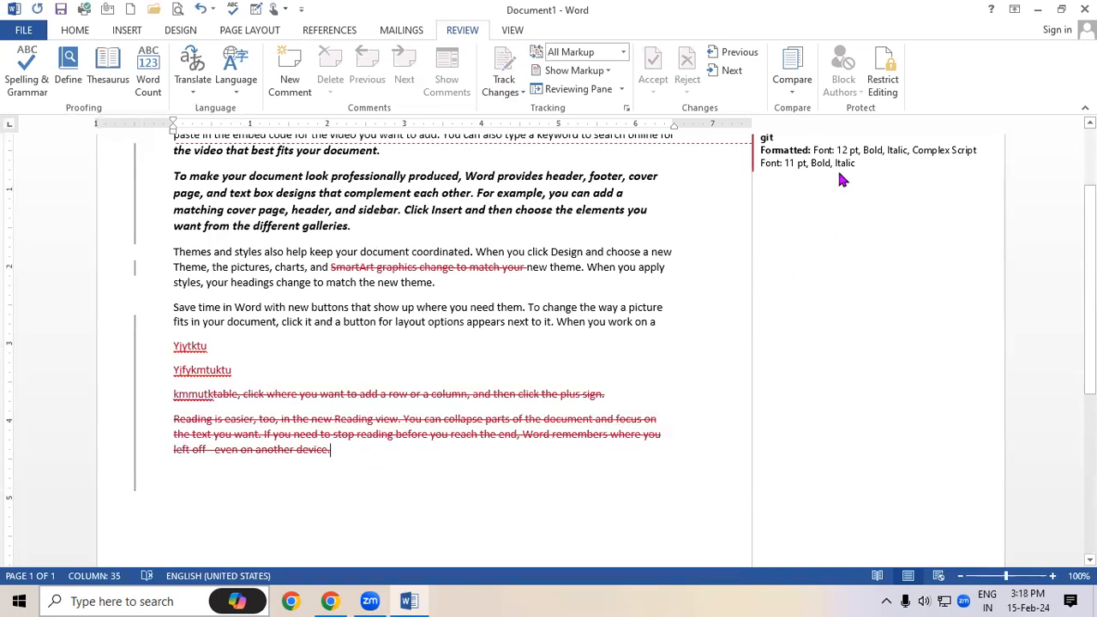
Add a new comment on the opening sentence of the Themes paragraph
{"action": "scroll", "coordinate": [840, 179], "scroll_direction": "up", "scroll_amount": 1}
{"action": "left_click", "coordinate": [603, 71]}
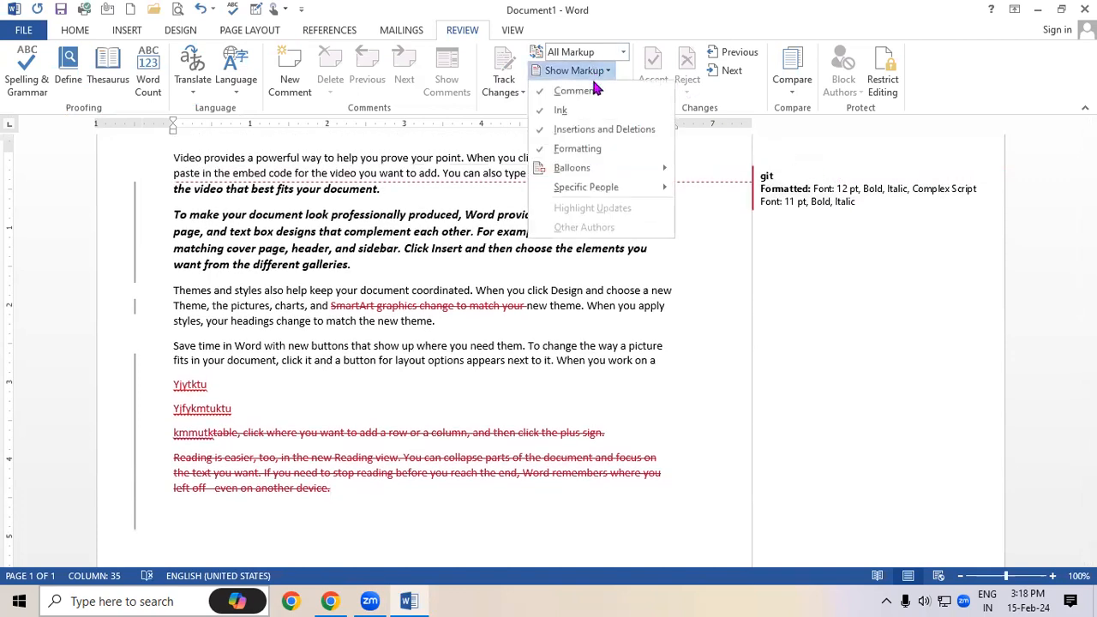
{"action": "left_click", "coordinate": [517, 255]}
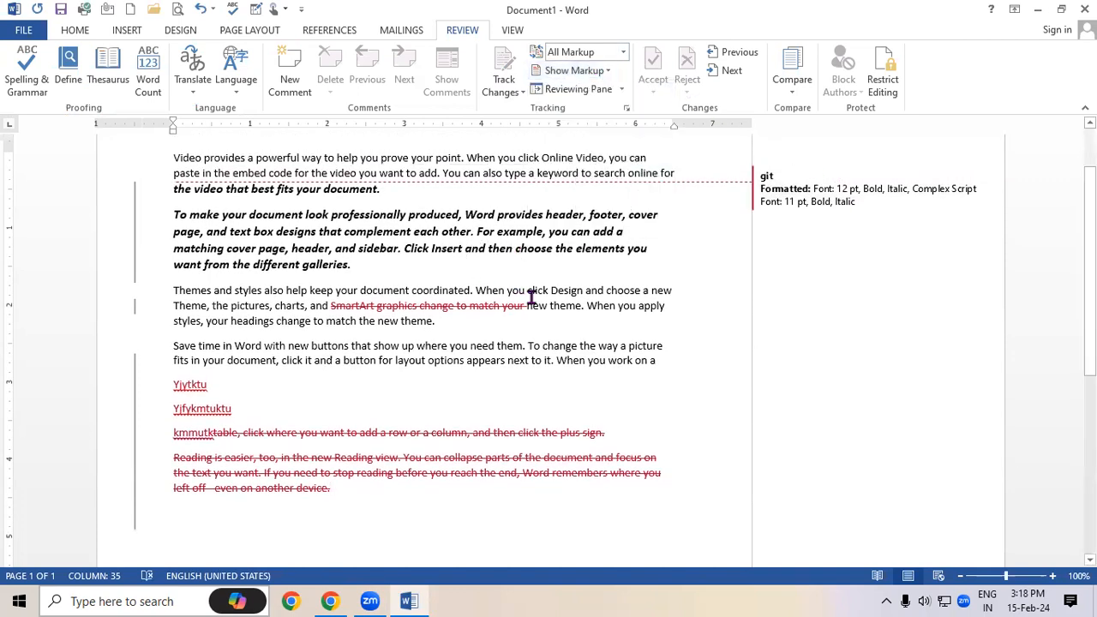
{"action": "left_click_drag", "start_coordinate": [531, 296], "coordinate": [354, 267]}
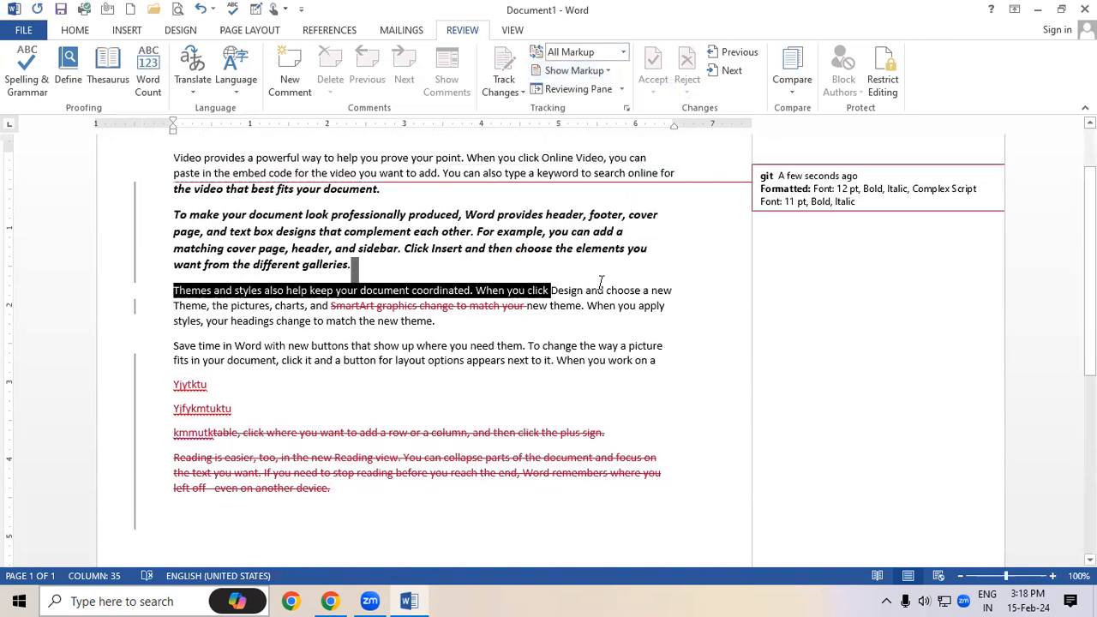
{"action": "left_click", "coordinate": [292, 73]}
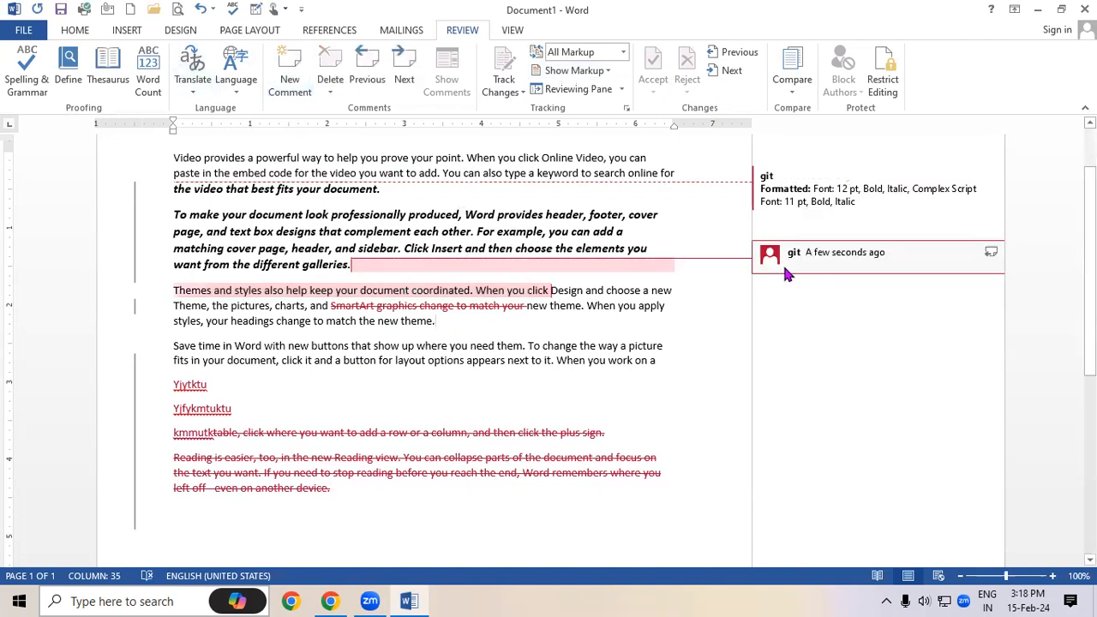
{"action": "left_click", "coordinate": [575, 71]}
Hide comments, then toggle insertions and deletions off and back on in Show Markup
{"action": "left_click", "coordinate": [575, 92]}
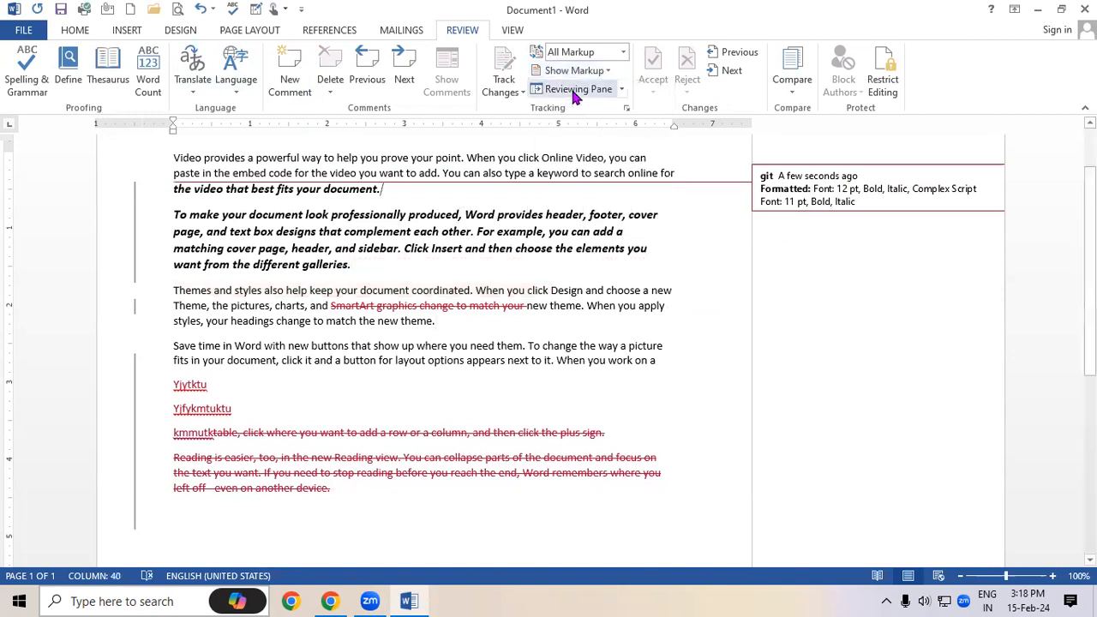
{"action": "left_click", "coordinate": [576, 71]}
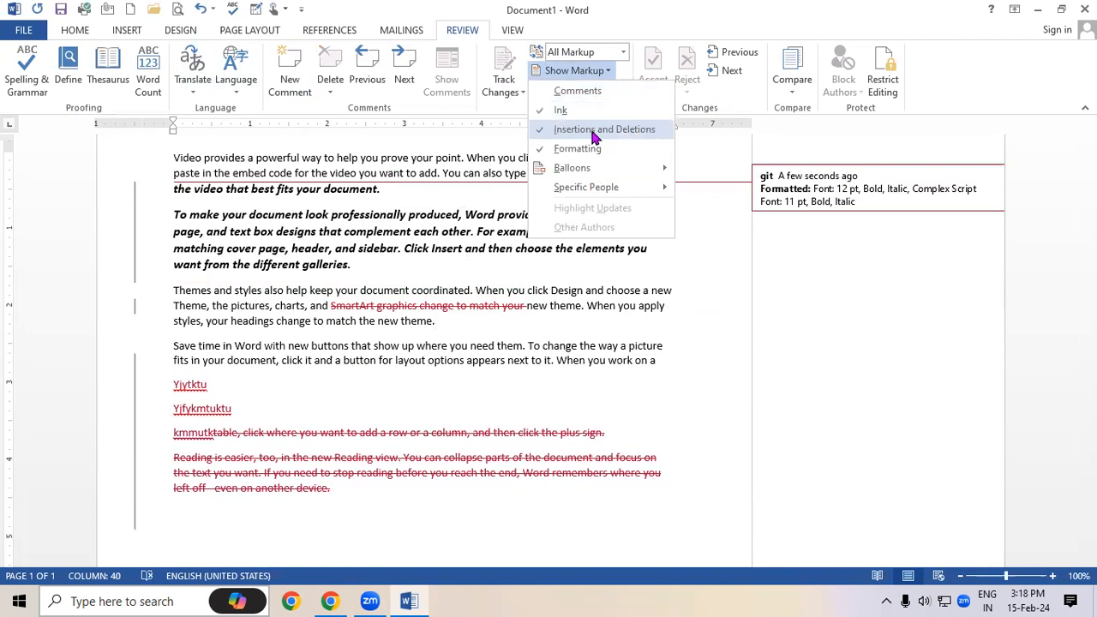
{"action": "left_click", "coordinate": [593, 129]}
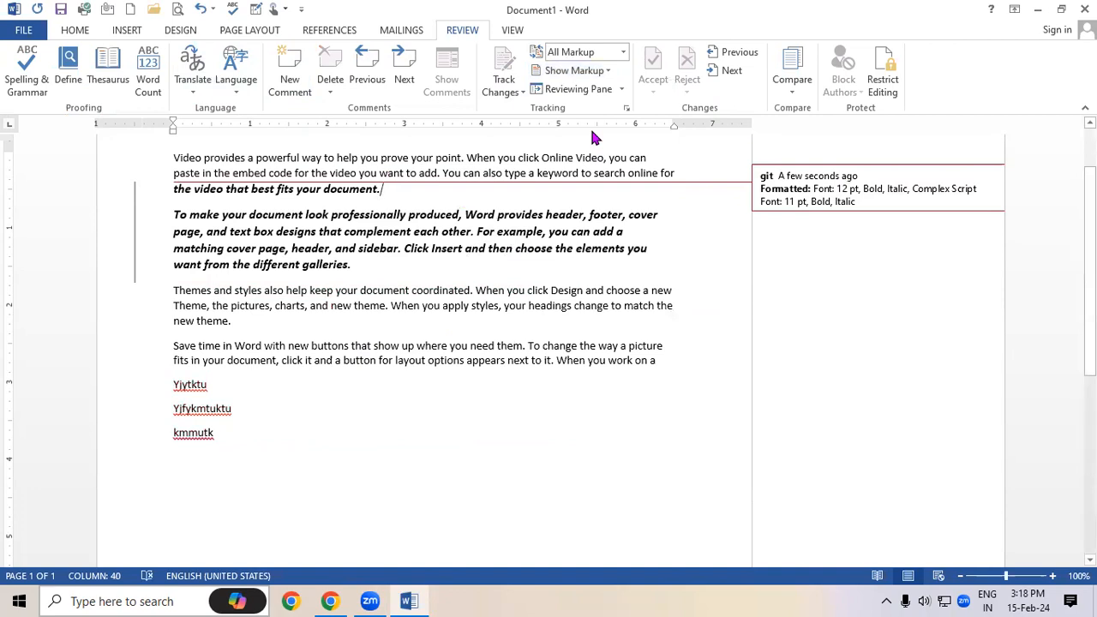
{"action": "left_click", "coordinate": [595, 71]}
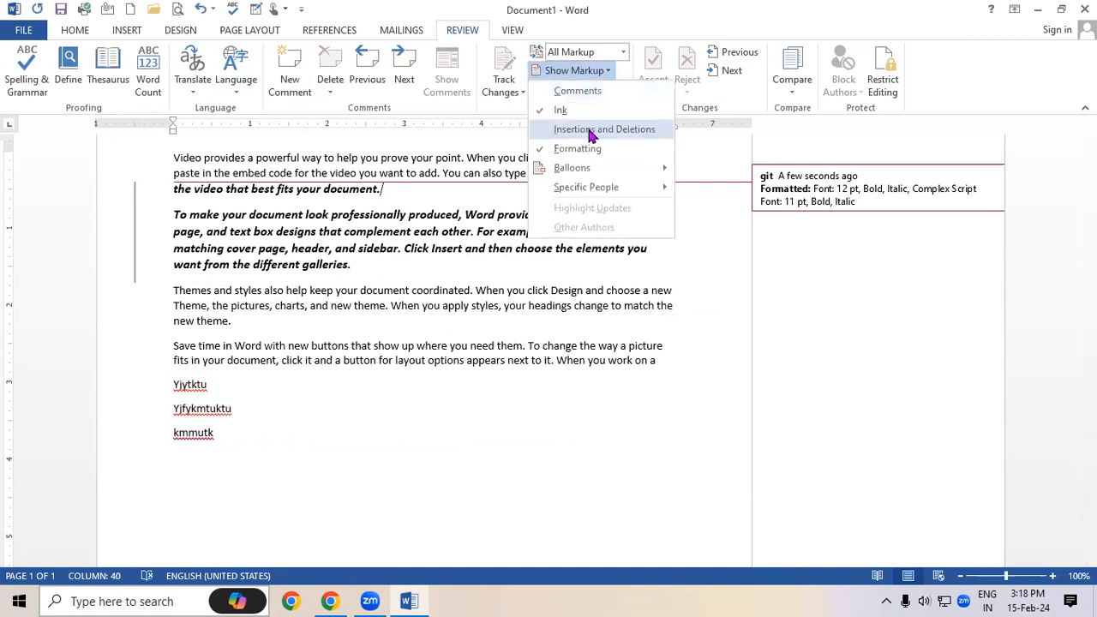
{"action": "left_click", "coordinate": [591, 129]}
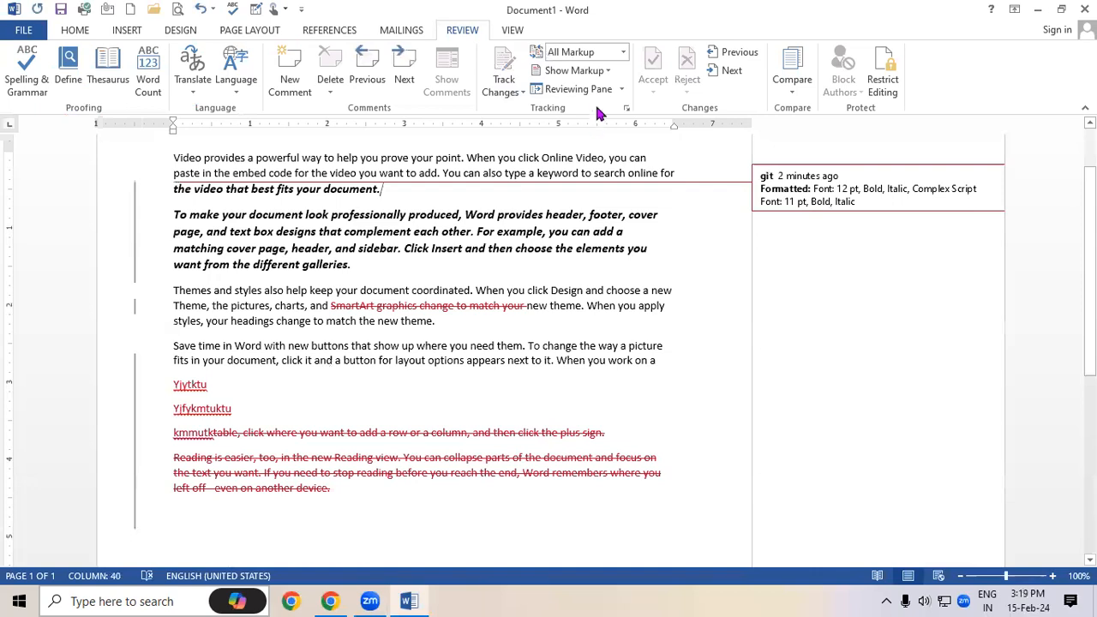
Toggle formatting changes off and on in Show Markup, leaving formatting shown
{"action": "left_click", "coordinate": [599, 74]}
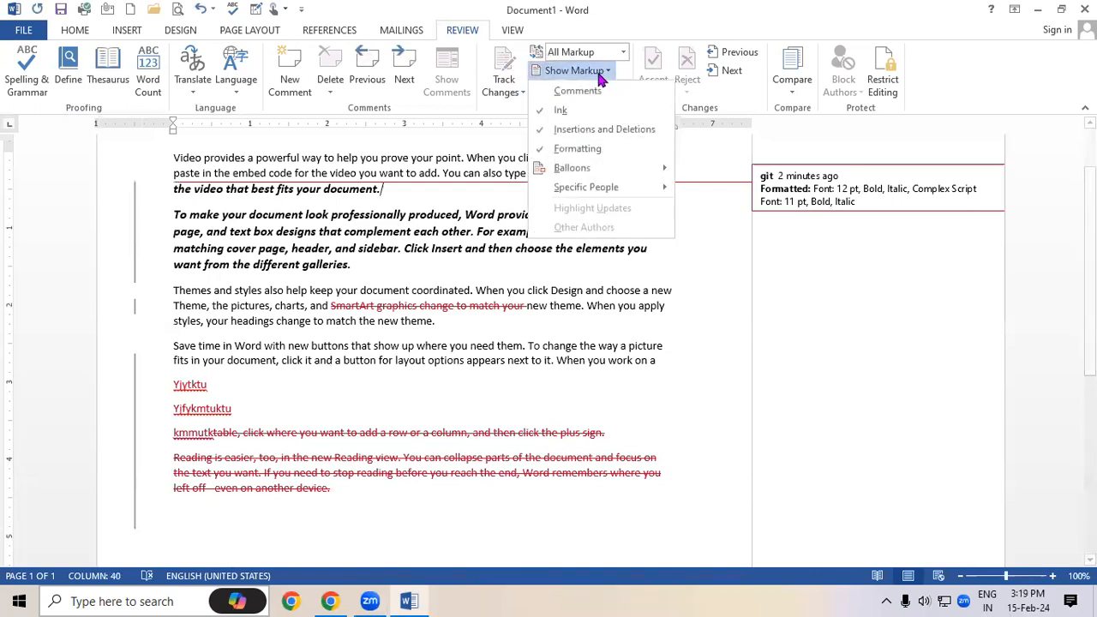
{"action": "left_click", "coordinate": [583, 150]}
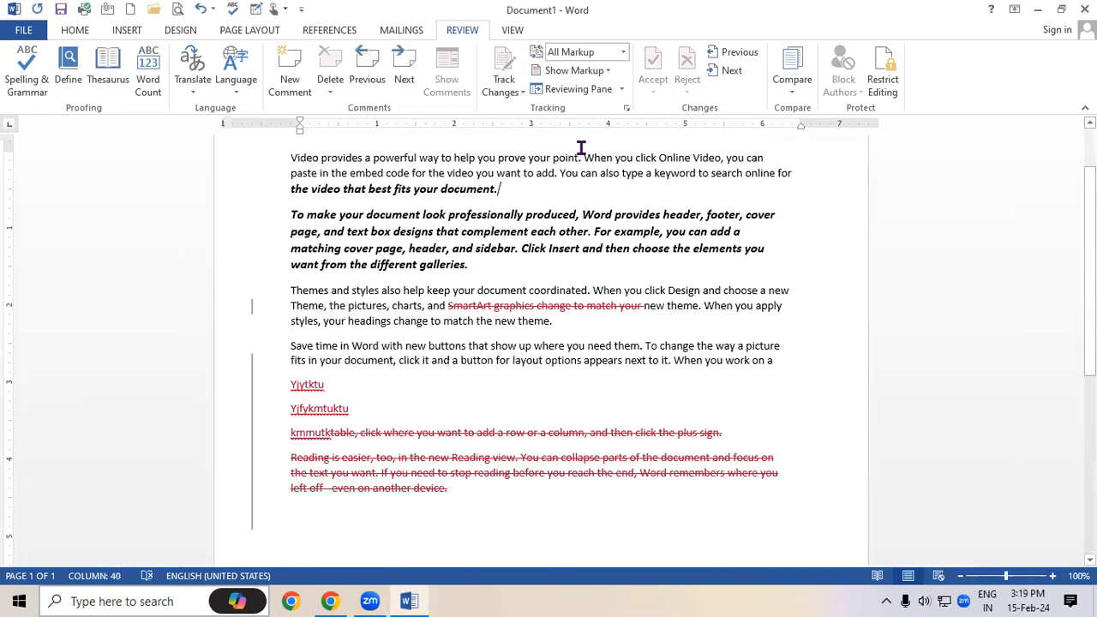
{"action": "left_click", "coordinate": [589, 72]}
{"action": "left_click", "coordinate": [581, 148]}
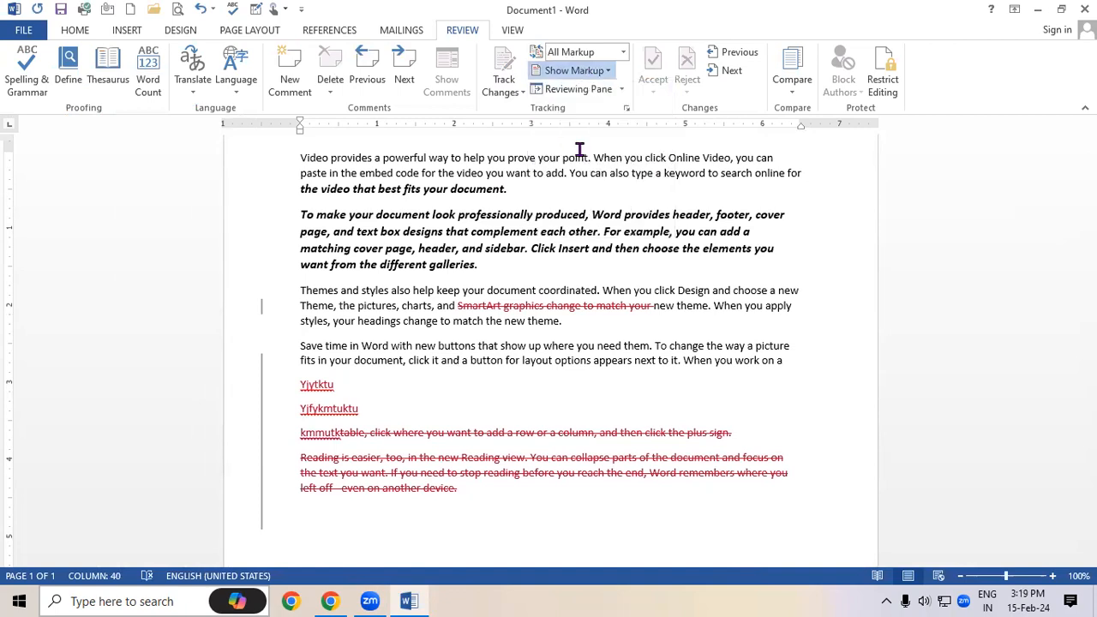
{"action": "left_click", "coordinate": [576, 89]}
{"action": "left_click", "coordinate": [576, 72]}
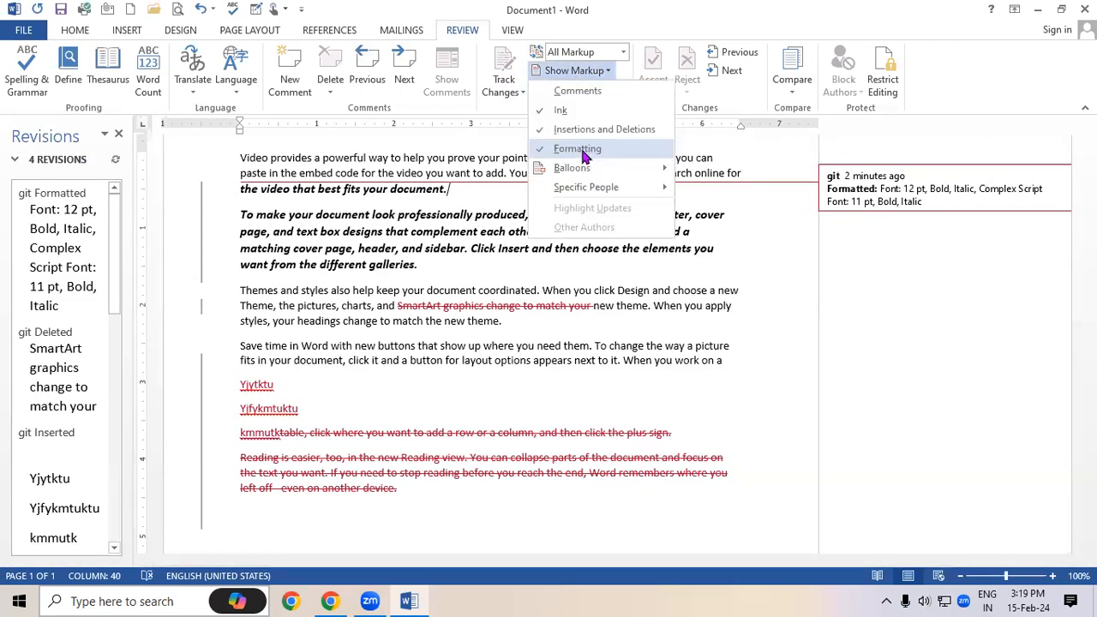
{"action": "left_click", "coordinate": [582, 149]}
{"action": "left_click", "coordinate": [118, 134]}
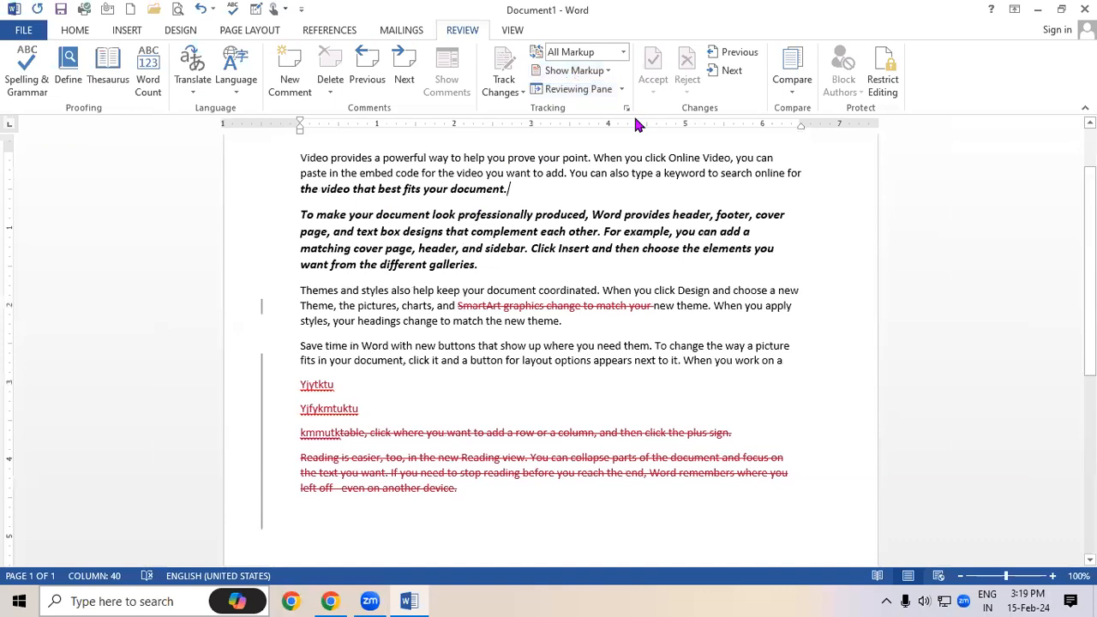
{"action": "left_click", "coordinate": [609, 77]}
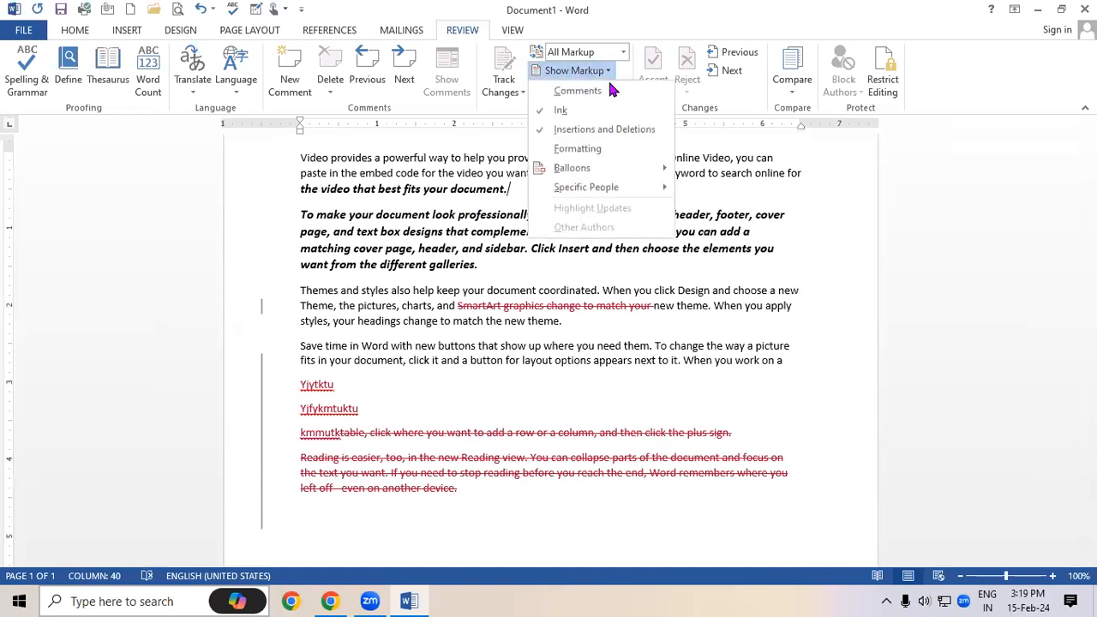
{"action": "left_click", "coordinate": [611, 142]}
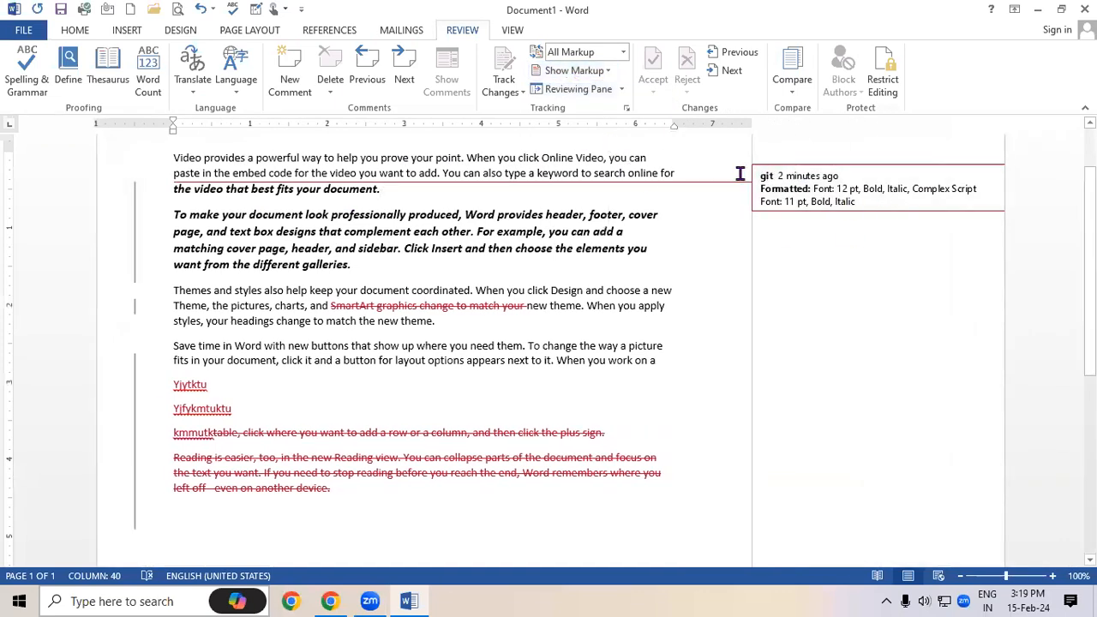
Show all revisions inline, then switch back to showing revisions in balloons
{"action": "left_click", "coordinate": [574, 70]}
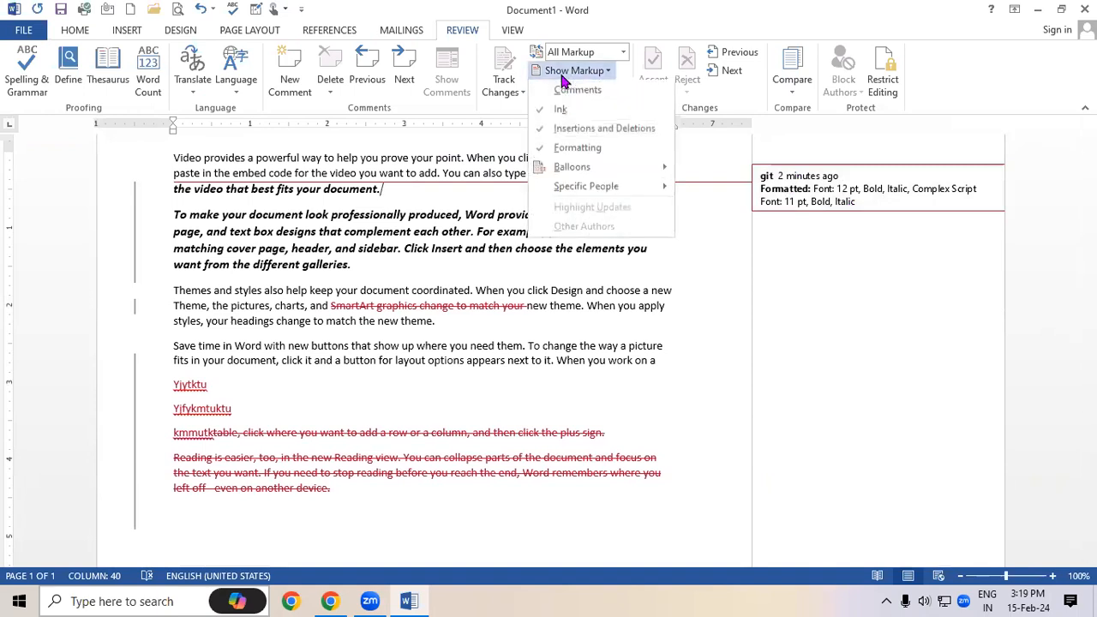
{"action": "mouse_move", "coordinate": [569, 174]}
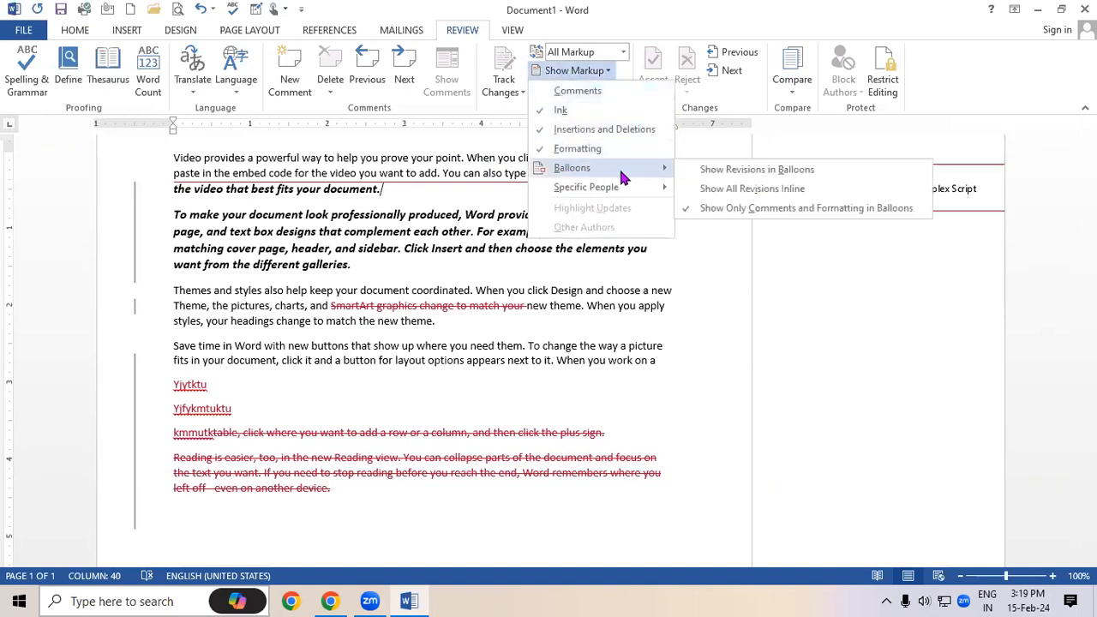
{"action": "left_click", "coordinate": [735, 189]}
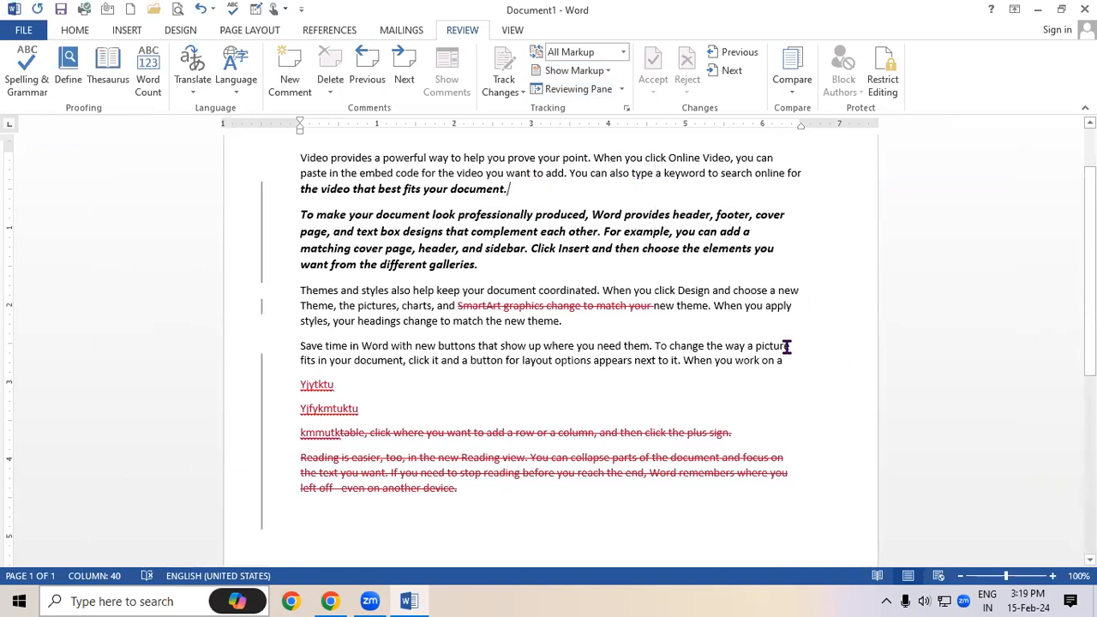
{"action": "left_click", "coordinate": [596, 72]}
{"action": "mouse_move", "coordinate": [626, 174]}
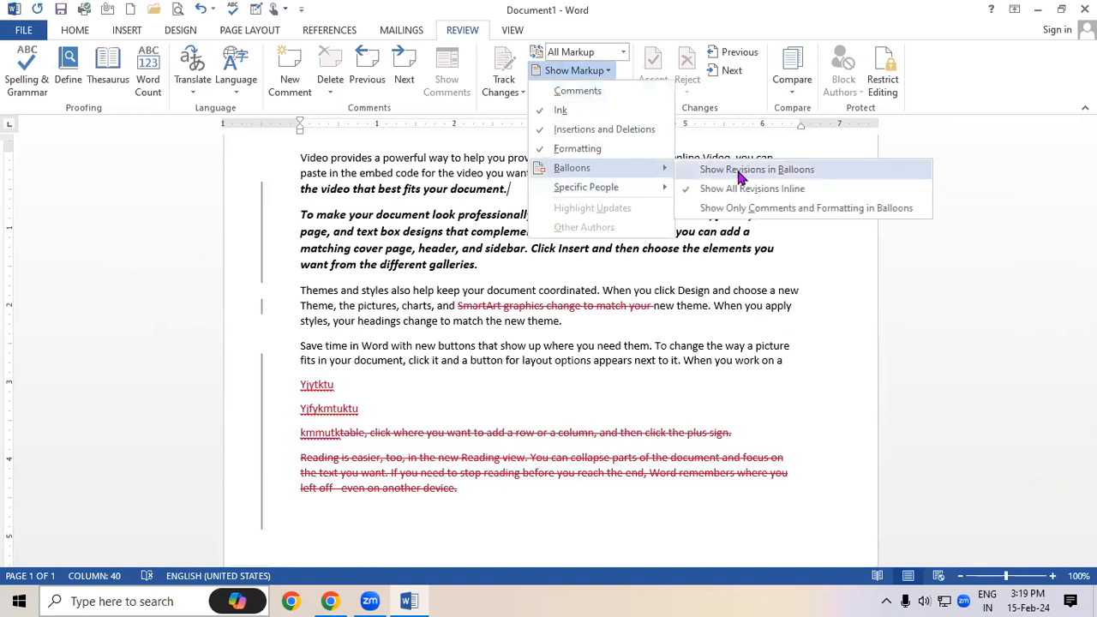
{"action": "left_click", "coordinate": [737, 169]}
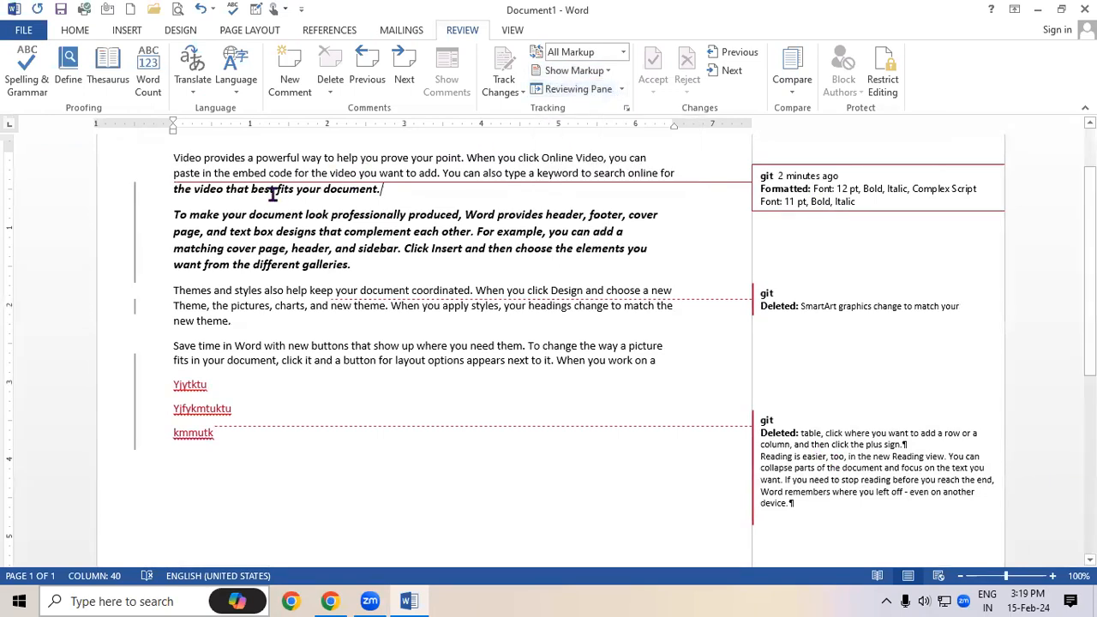
{"action": "left_click", "coordinate": [622, 89]}
{"action": "left_click", "coordinate": [632, 109]}
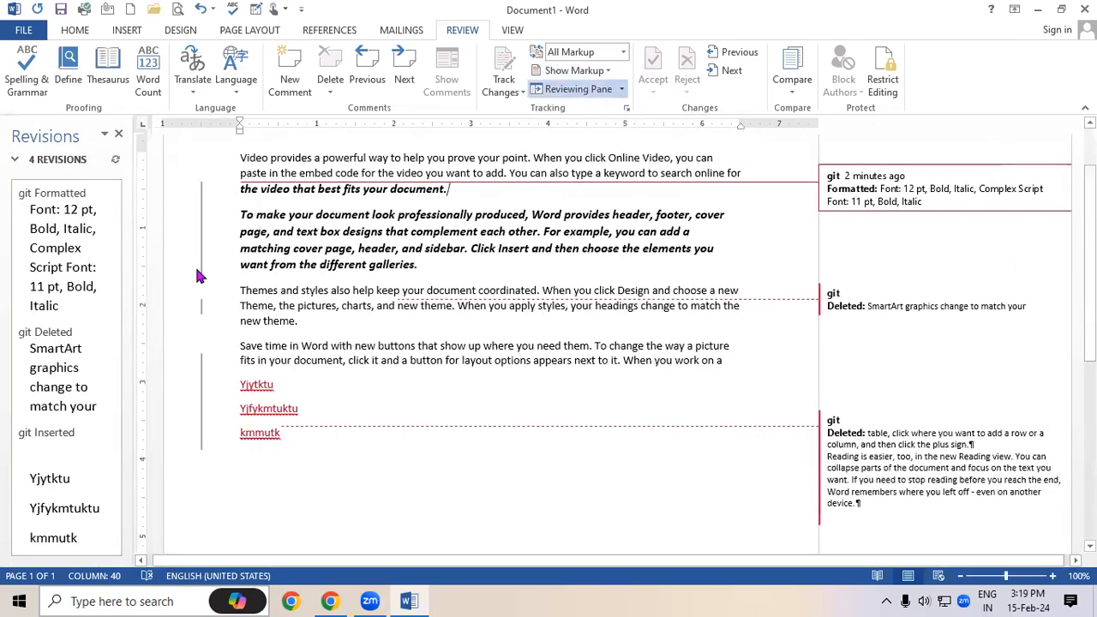
{"action": "scroll", "coordinate": [36, 441], "scroll_direction": "down", "scroll_amount": 1}
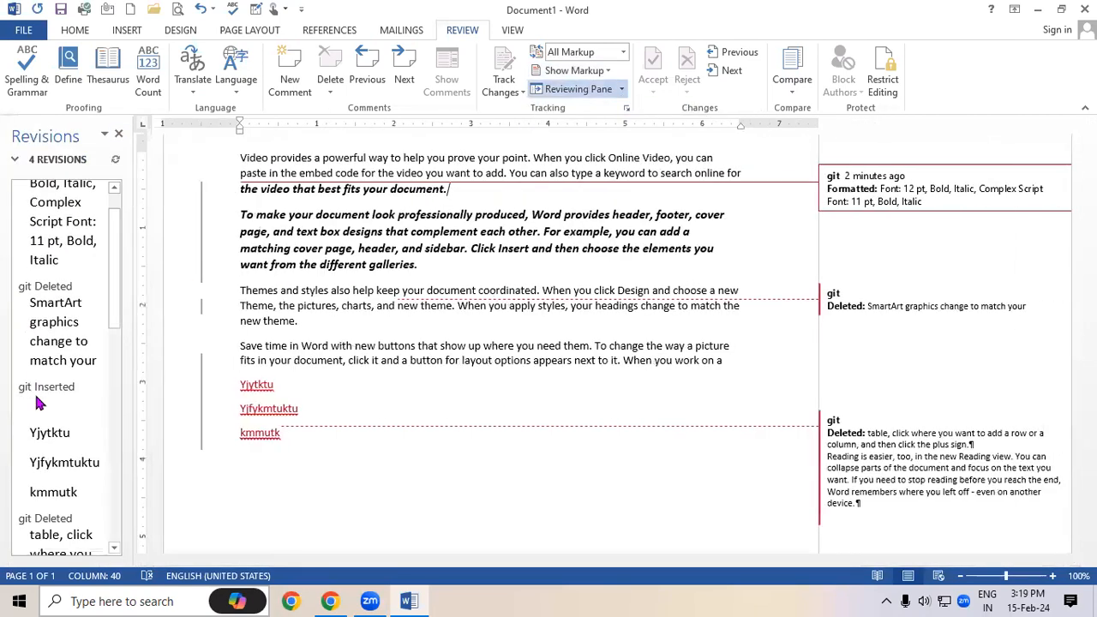
{"action": "left_click", "coordinate": [623, 90]}
{"action": "left_click", "coordinate": [605, 127]}
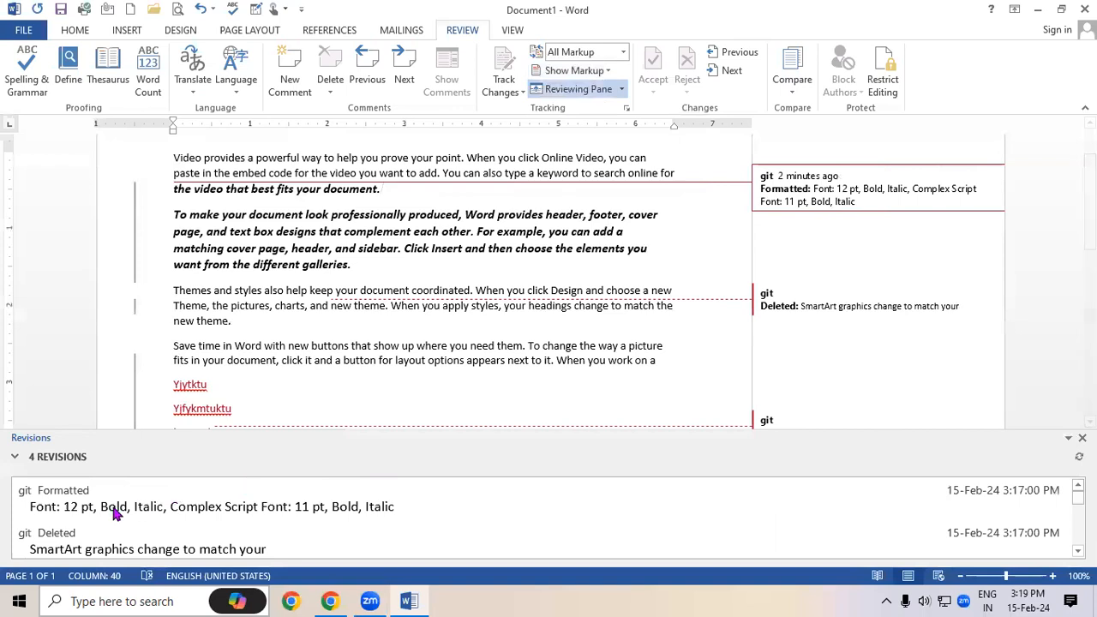
{"action": "scroll", "coordinate": [110, 520], "scroll_direction": "down", "scroll_amount": 1}
{"action": "scroll", "coordinate": [110, 520], "scroll_direction": "up", "scroll_amount": 1}
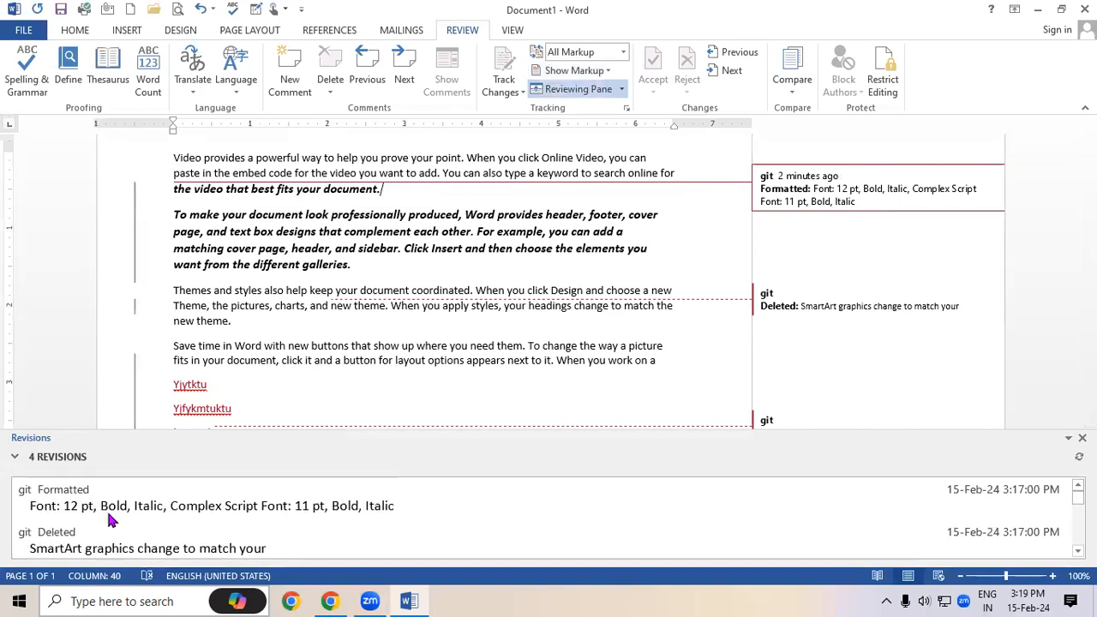
{"action": "scroll", "coordinate": [109, 520], "scroll_direction": "down", "scroll_amount": 1}
{"action": "scroll", "coordinate": [110, 520], "scroll_direction": "up", "scroll_amount": 1}
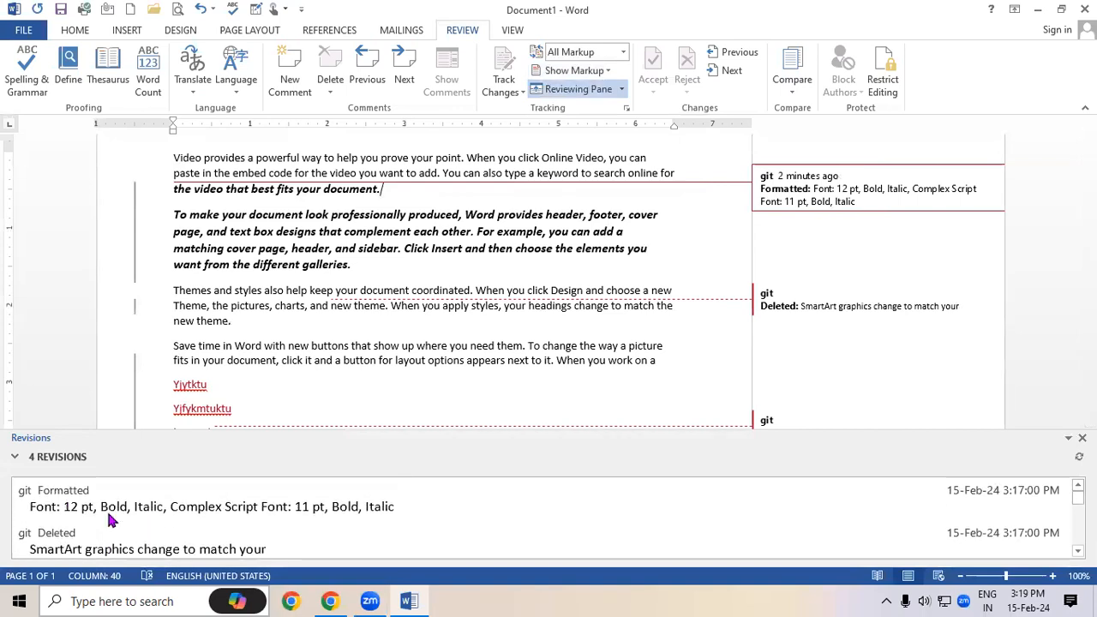
{"action": "scroll", "coordinate": [109, 520], "scroll_direction": "down", "scroll_amount": 1}
{"action": "scroll", "coordinate": [109, 520], "scroll_direction": "up", "scroll_amount": 1}
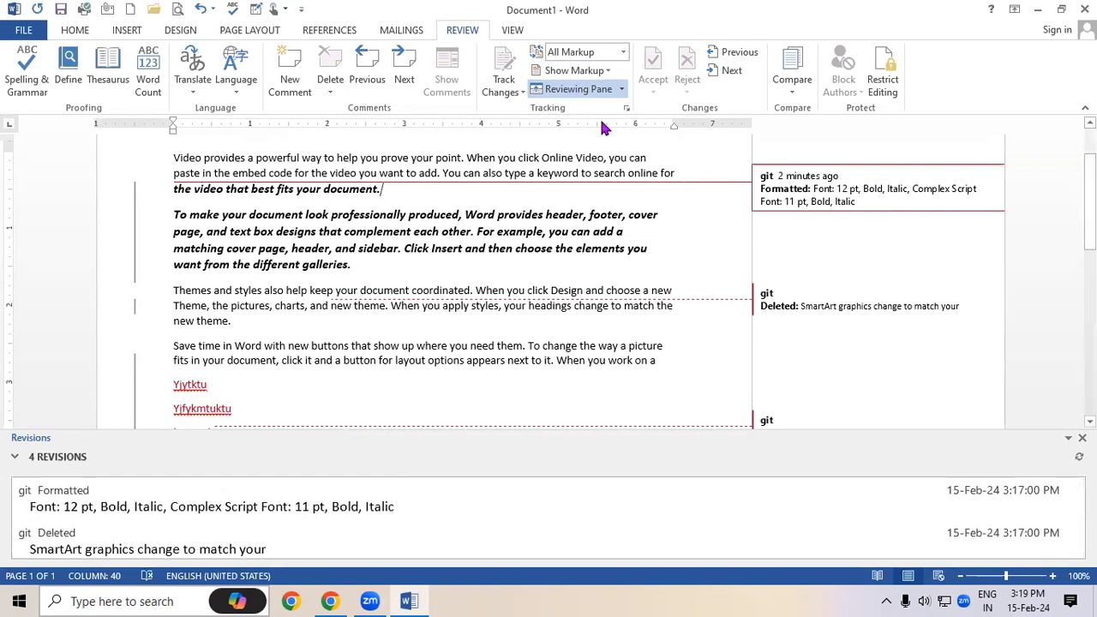
{"action": "left_click", "coordinate": [578, 89]}
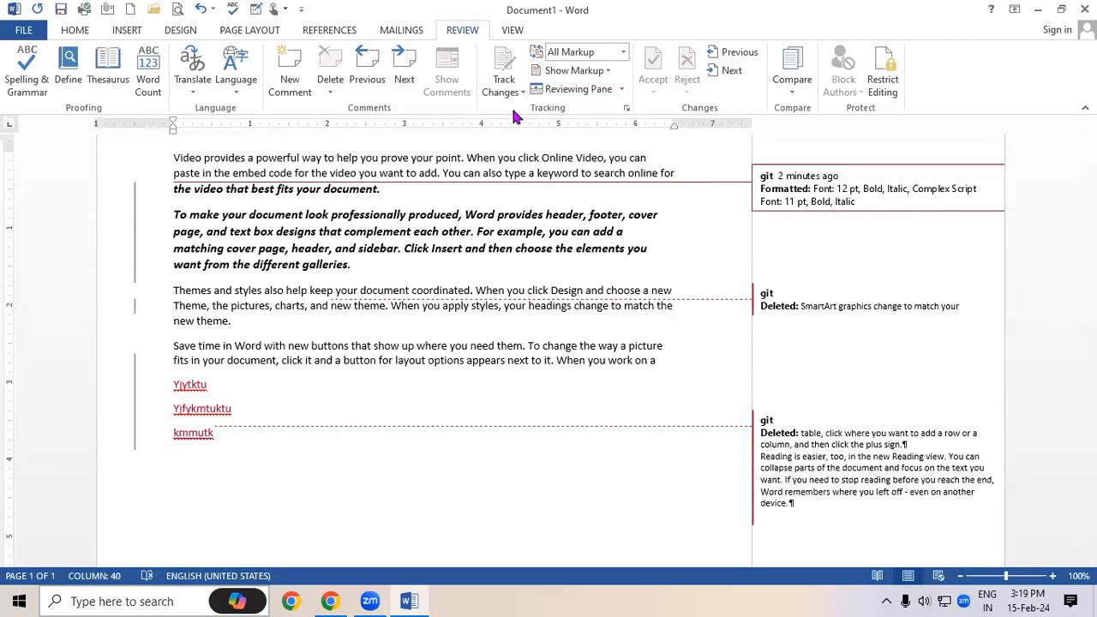
{"action": "scroll", "coordinate": [559, 290], "scroll_direction": "up", "scroll_amount": 2}
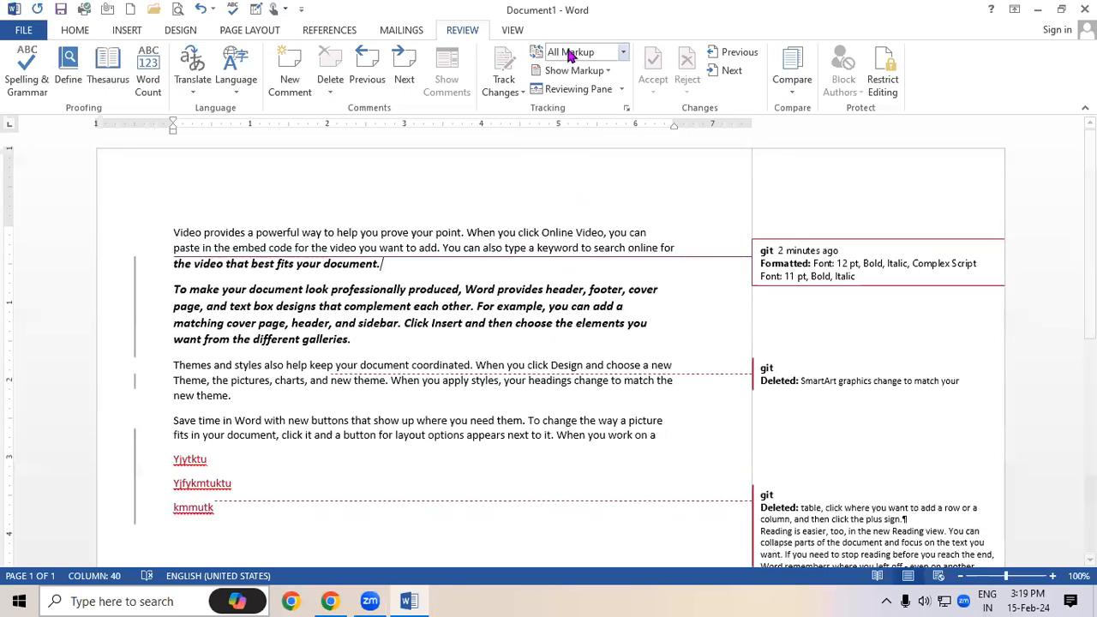
Set the view to No Markup and unlock change tracking
{"action": "left_click", "coordinate": [623, 52]}
{"action": "left_click", "coordinate": [591, 101]}
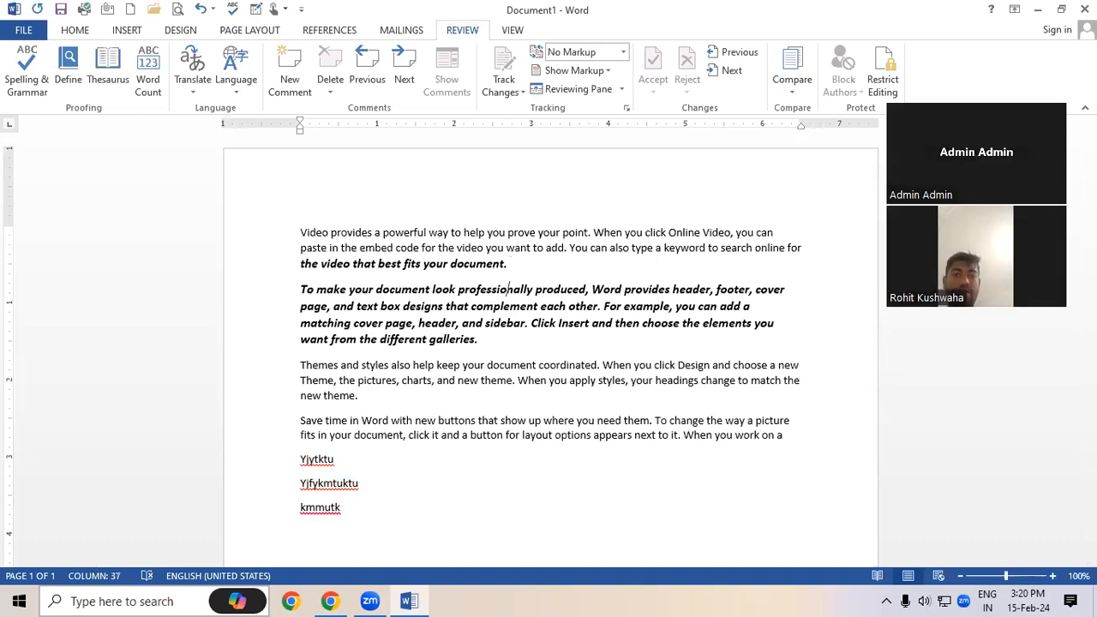
{"action": "left_click", "coordinate": [641, 274]}
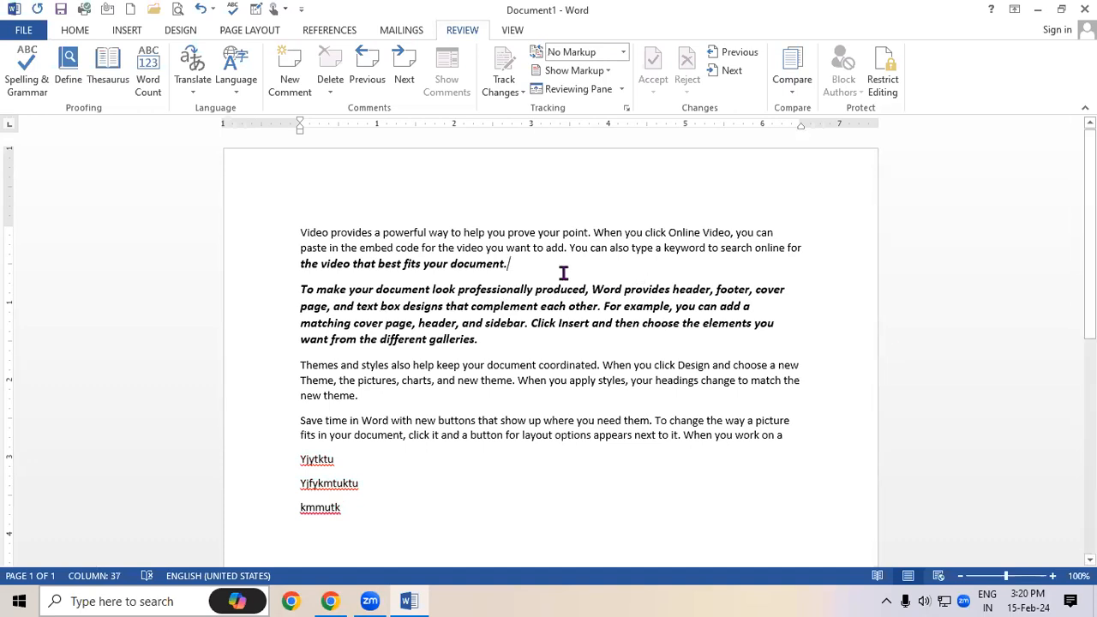
{"action": "left_click", "coordinate": [510, 92]}
{"action": "left_click", "coordinate": [521, 133]}
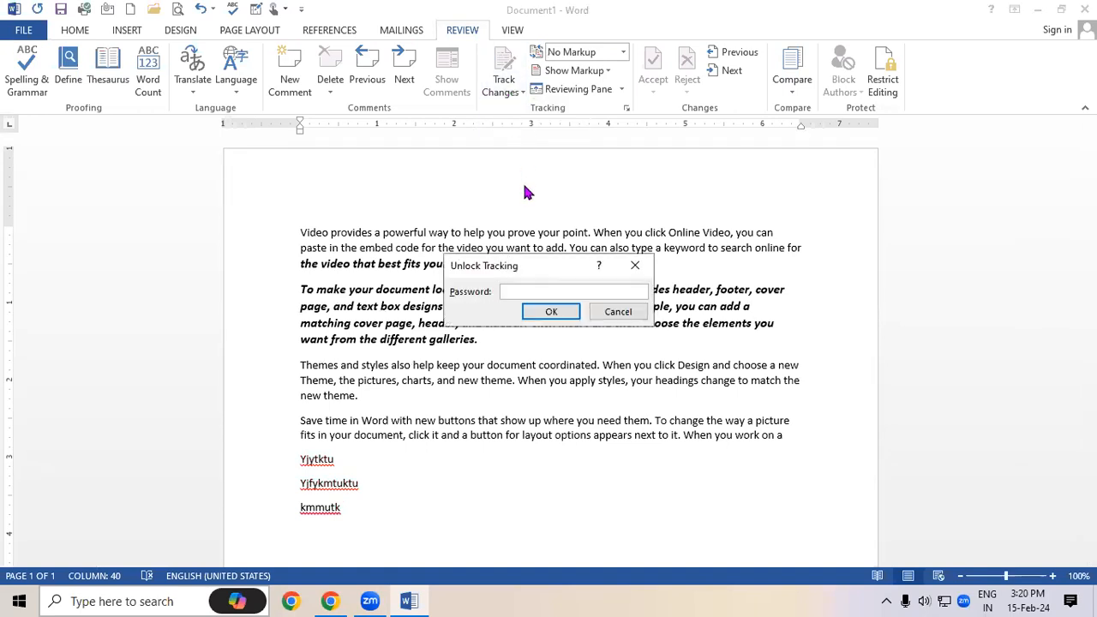
{"action": "left_click", "coordinate": [545, 313]}
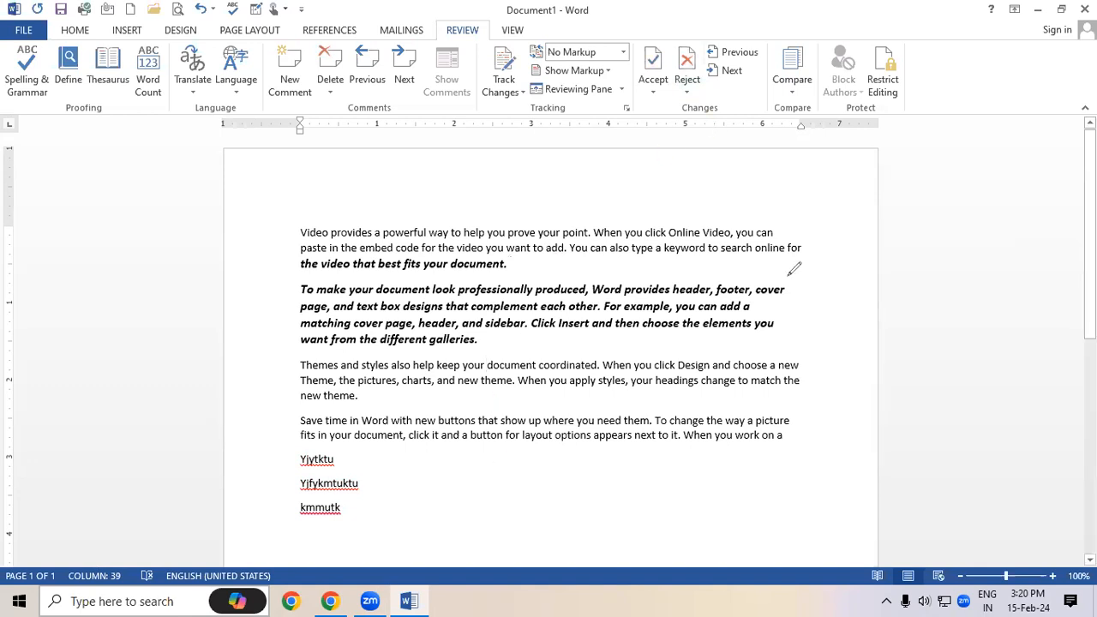
Switch the display back to all markup with balloons
{"action": "mouse_move", "coordinate": [722, 54]}
{"action": "left_mouse_down"}
{"action": "mouse_move", "coordinate": [758, 54]}
{"action": "mouse_move", "coordinate": [723, 82]}
{"action": "left_mouse_up"}
{"action": "left_click_drag", "start_coordinate": [638, 107], "coordinate": [666, 100]}
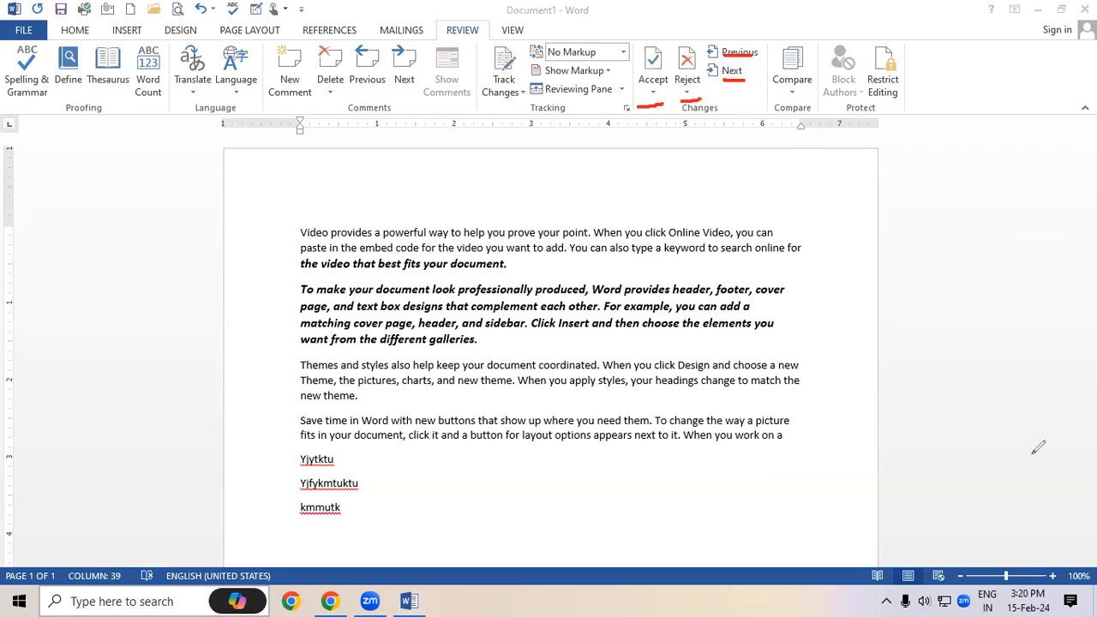
{"action": "key", "text": "e"}
Step through the tracked changes with Next and Previous
{"action": "left_click", "coordinate": [733, 70]}
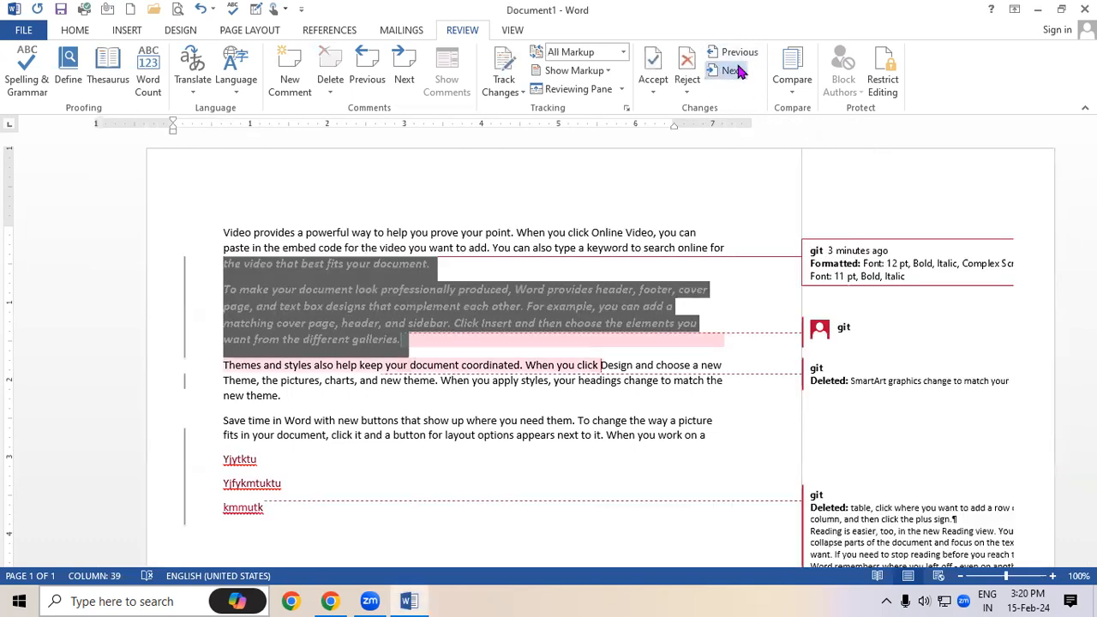
{"action": "left_click", "coordinate": [735, 71]}
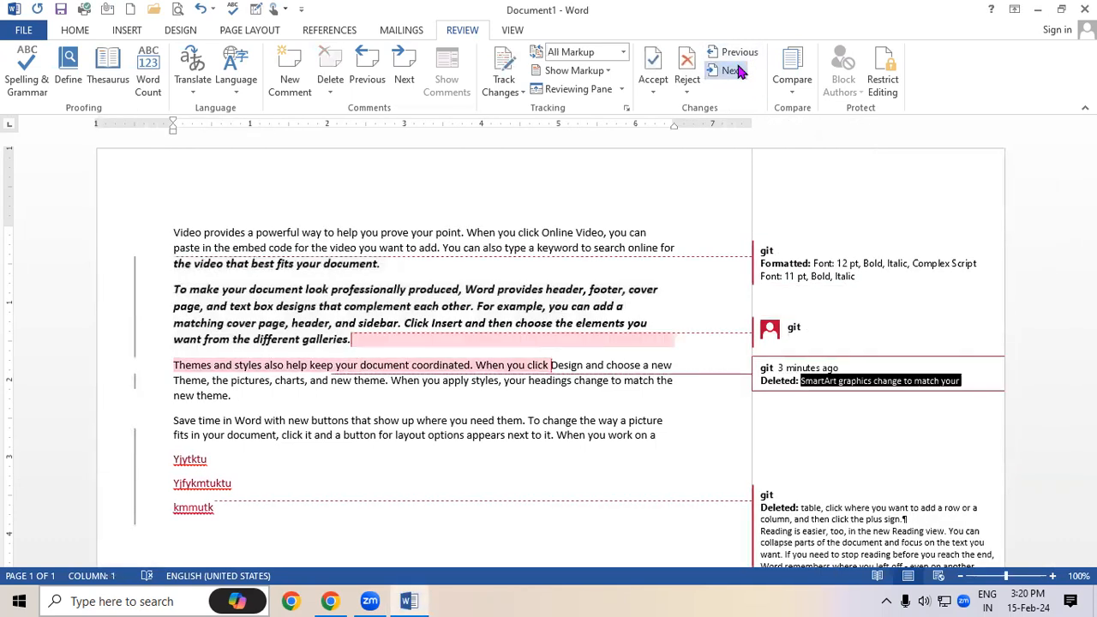
{"action": "left_click", "coordinate": [735, 70]}
{"action": "left_click", "coordinate": [735, 70]}
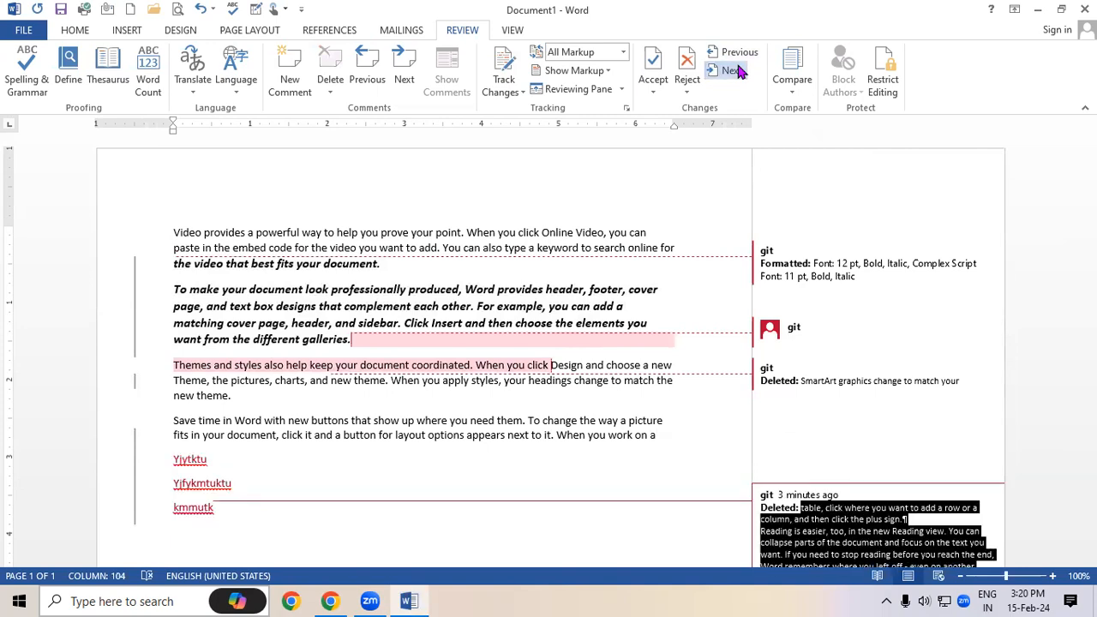
{"action": "left_click", "coordinate": [735, 70]}
{"action": "left_click", "coordinate": [737, 53]}
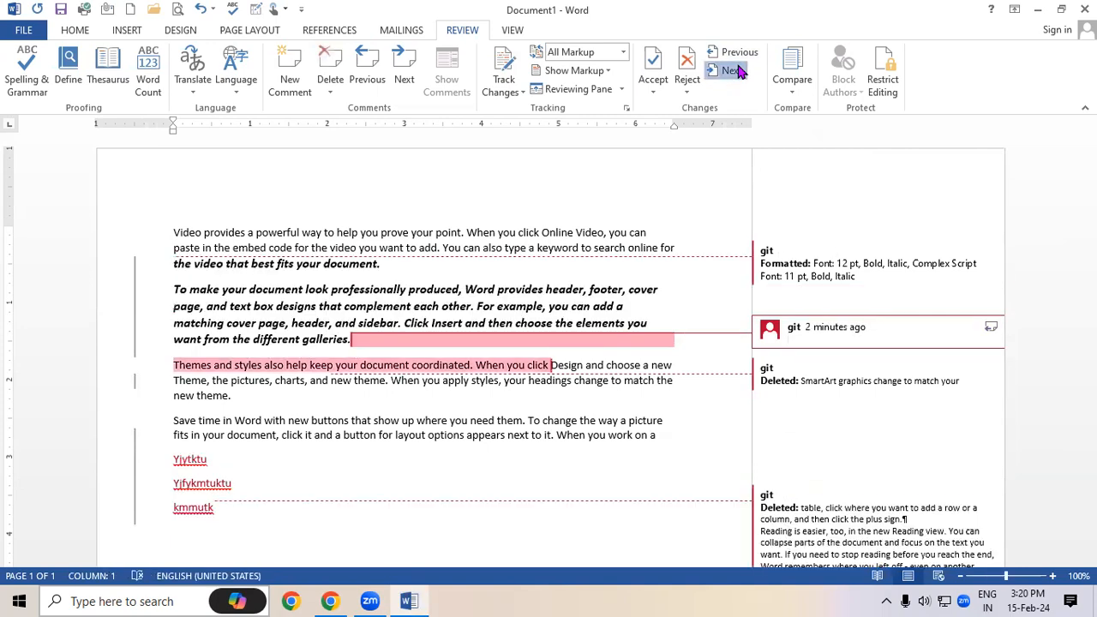
{"action": "left_click", "coordinate": [737, 52]}
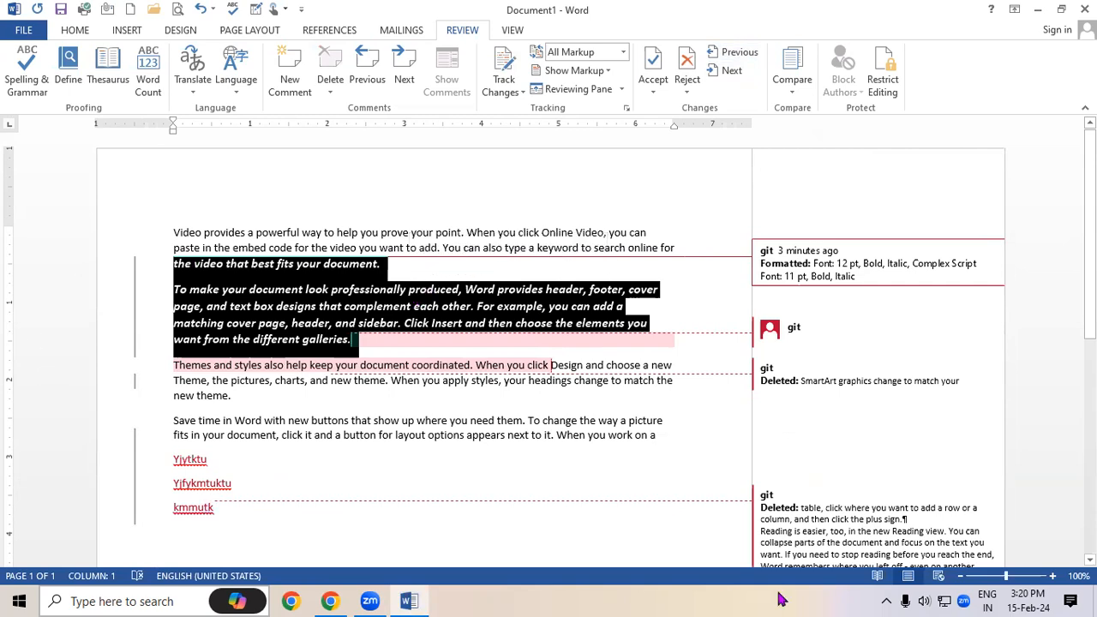
Reject the bold italic formatting, Themes comment, SmartArt deletion, inserted lines and final deletion
{"action": "left_click", "coordinate": [683, 60]}
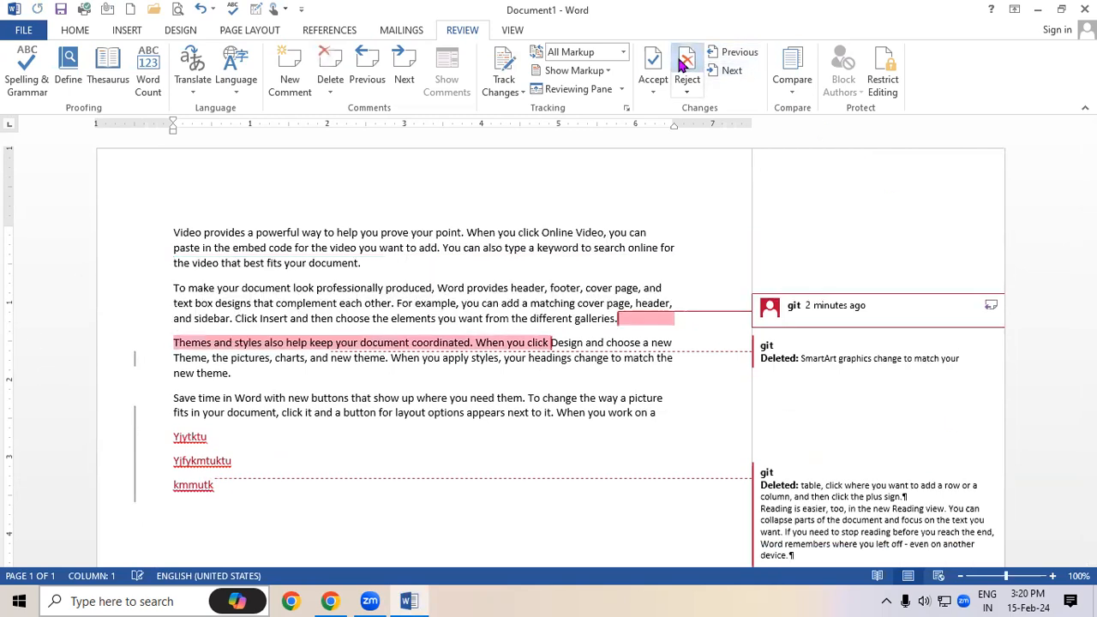
{"action": "left_click", "coordinate": [724, 52]}
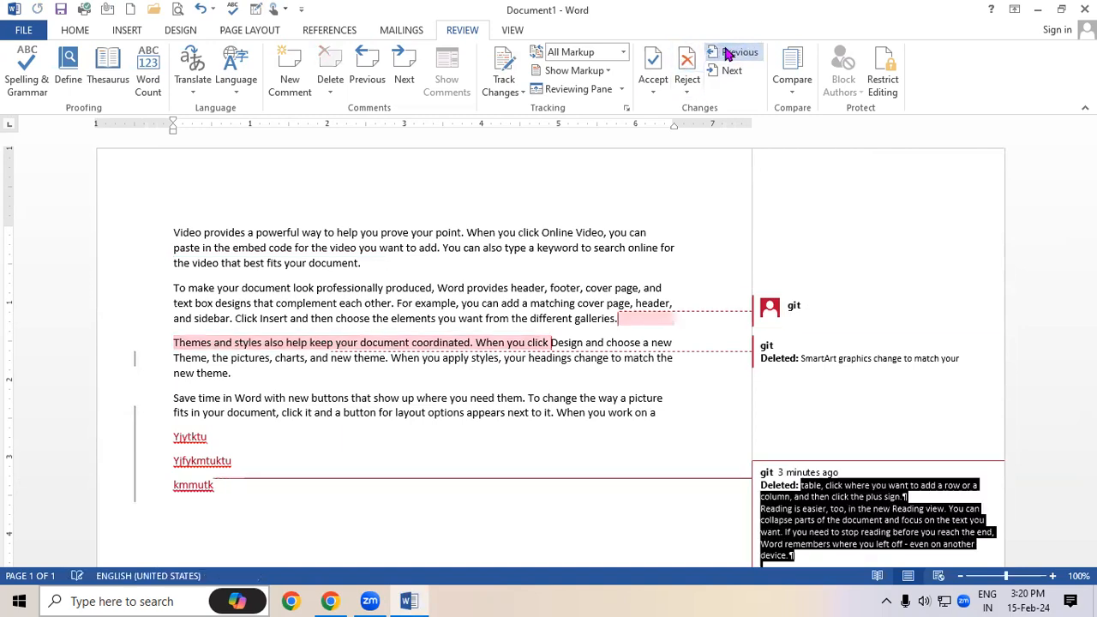
{"action": "left_click", "coordinate": [727, 53]}
{"action": "left_click", "coordinate": [724, 52]}
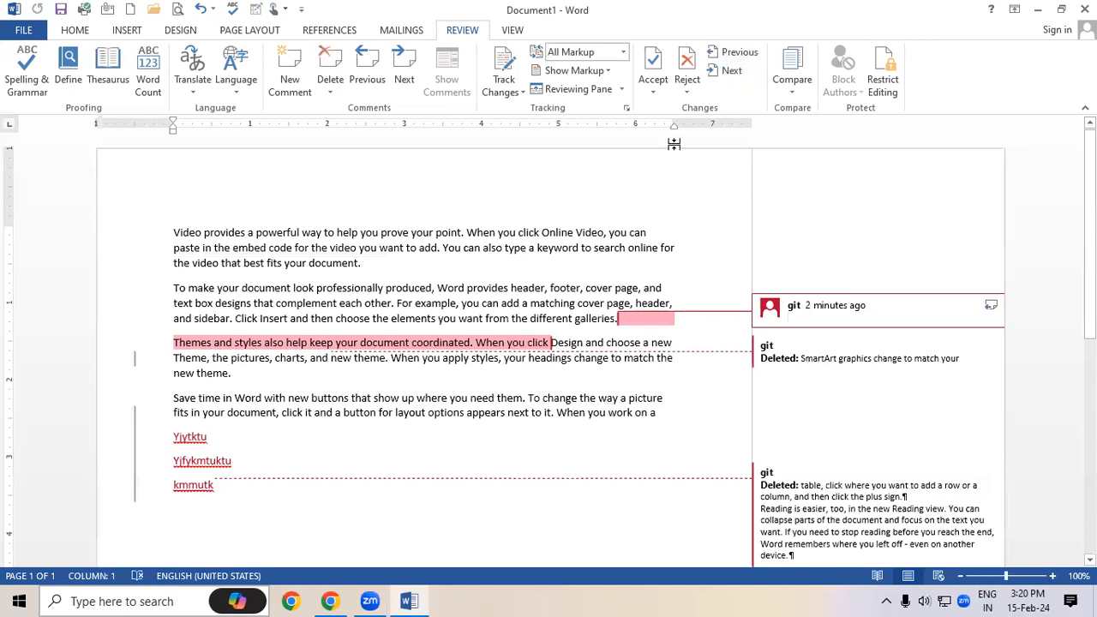
{"action": "left_click", "coordinate": [684, 64]}
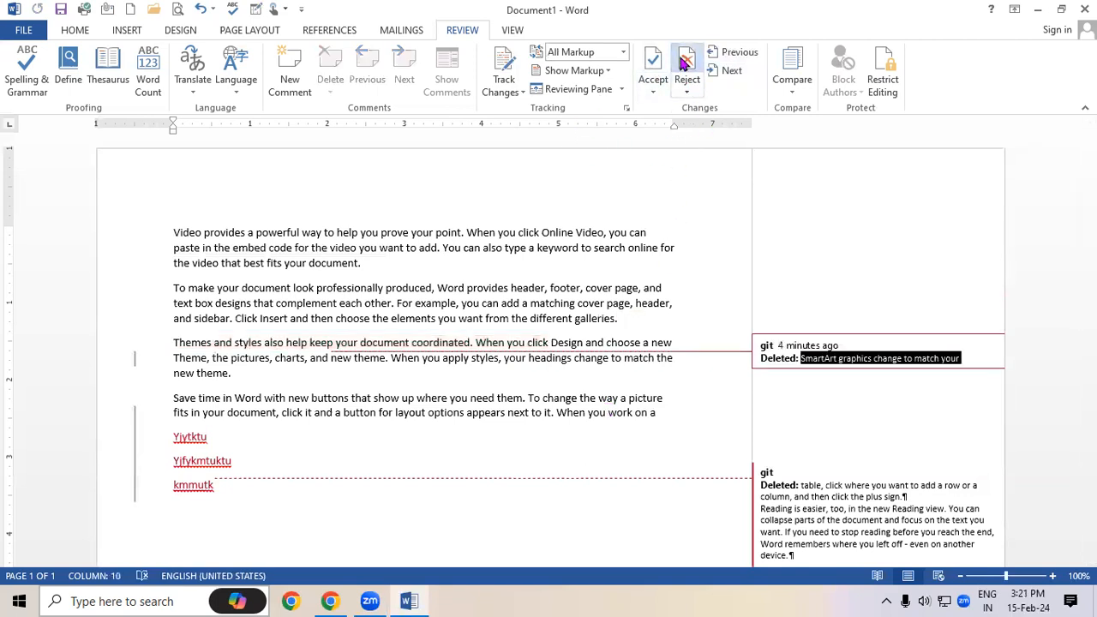
{"action": "left_click", "coordinate": [683, 65]}
{"action": "left_click", "coordinate": [684, 64]}
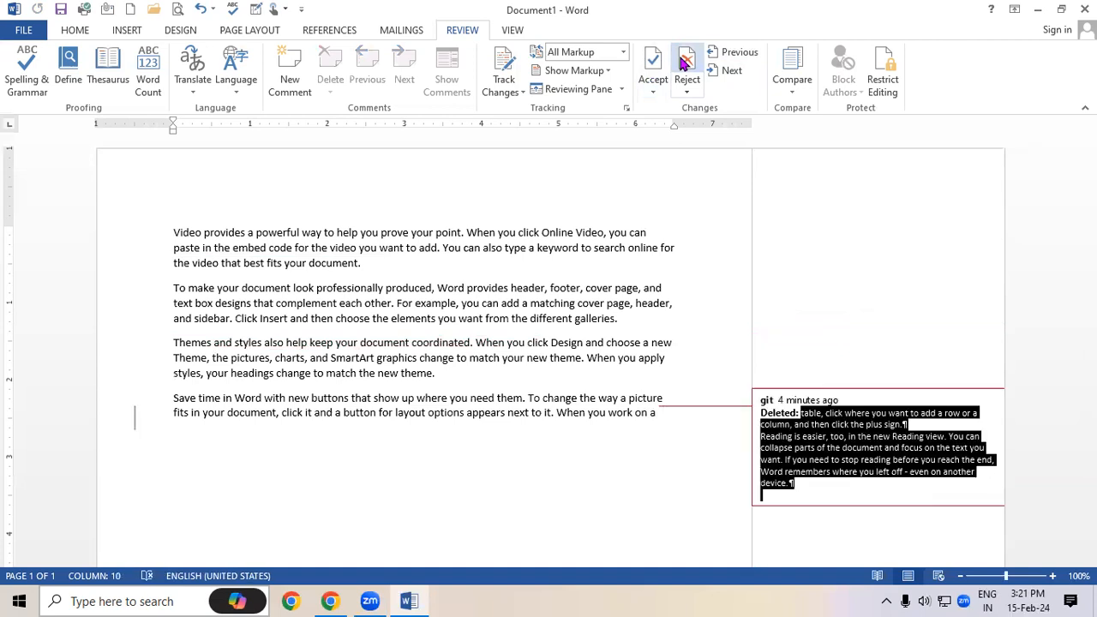
{"action": "left_click", "coordinate": [684, 64]}
{"action": "left_click", "coordinate": [553, 344]}
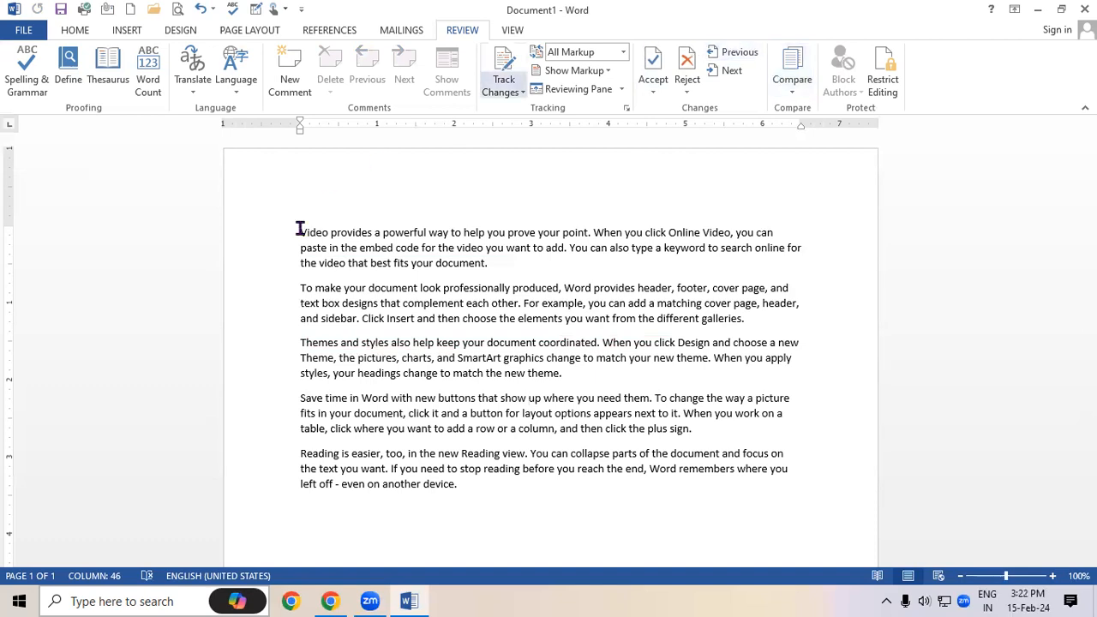
{"action": "left_click_drag", "start_coordinate": [299, 231], "coordinate": [467, 490]}
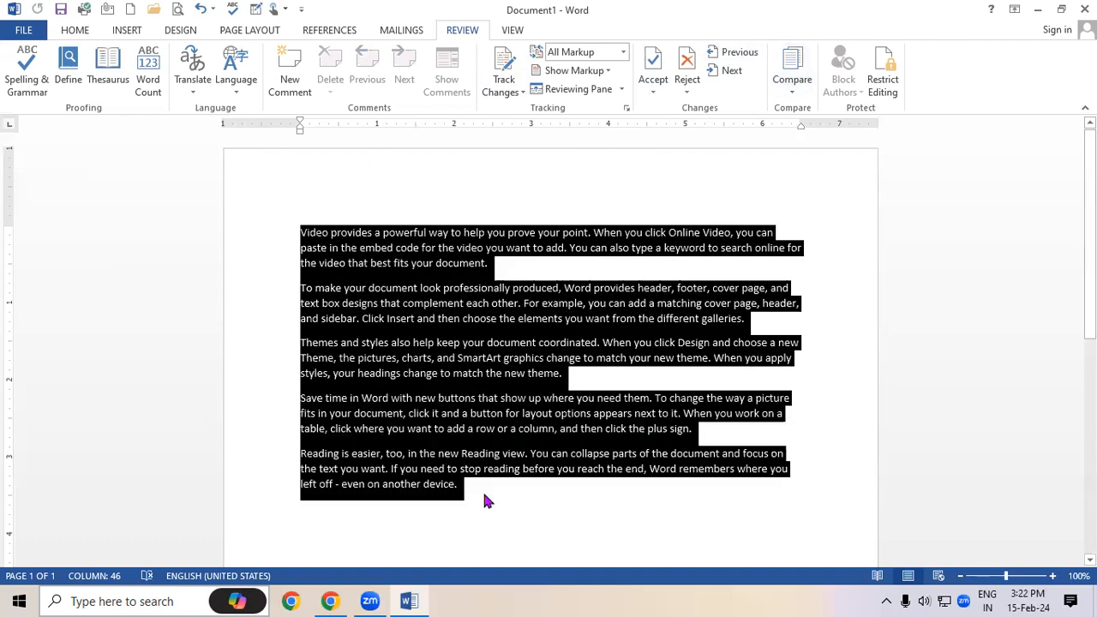
{"action": "left_click", "coordinate": [434, 368]}
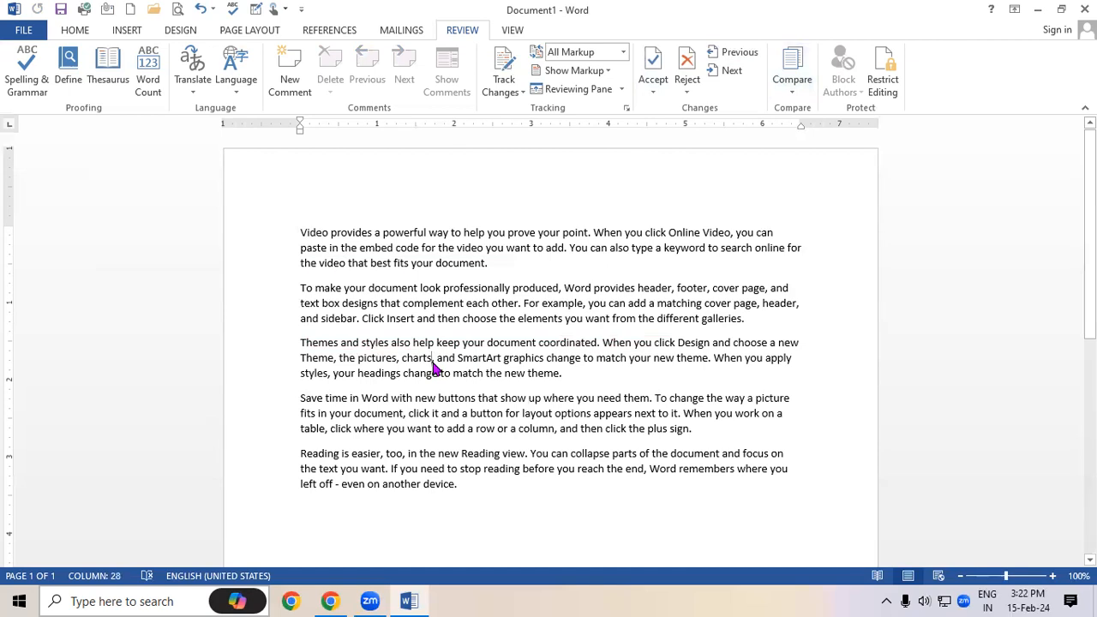
{"action": "left_click_drag", "start_coordinate": [302, 230], "coordinate": [515, 494]}
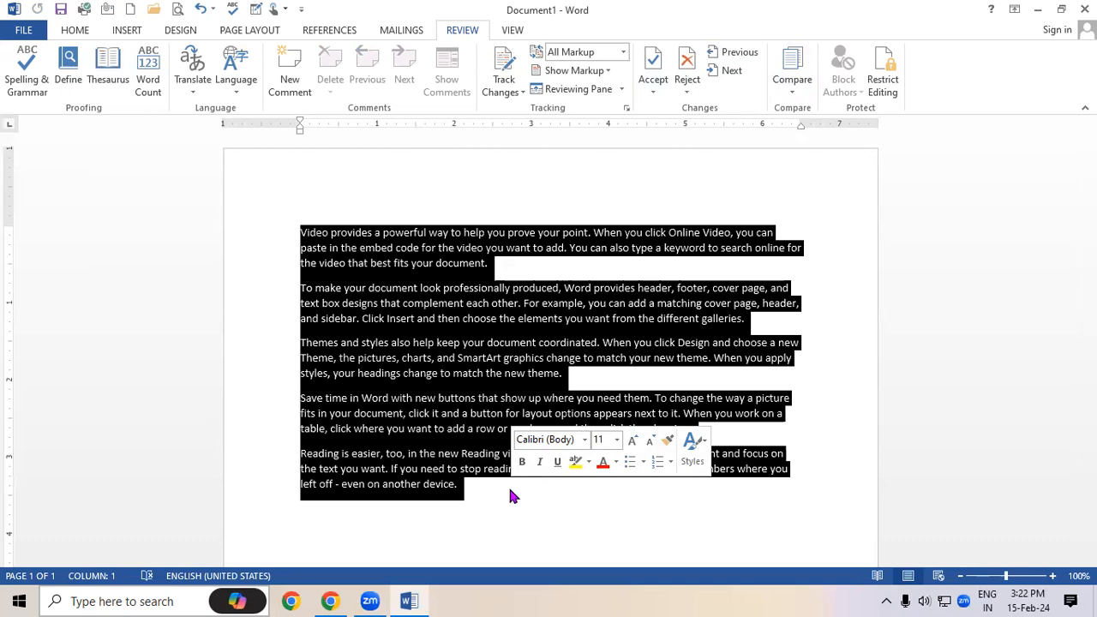
{"action": "left_click", "coordinate": [597, 375]}
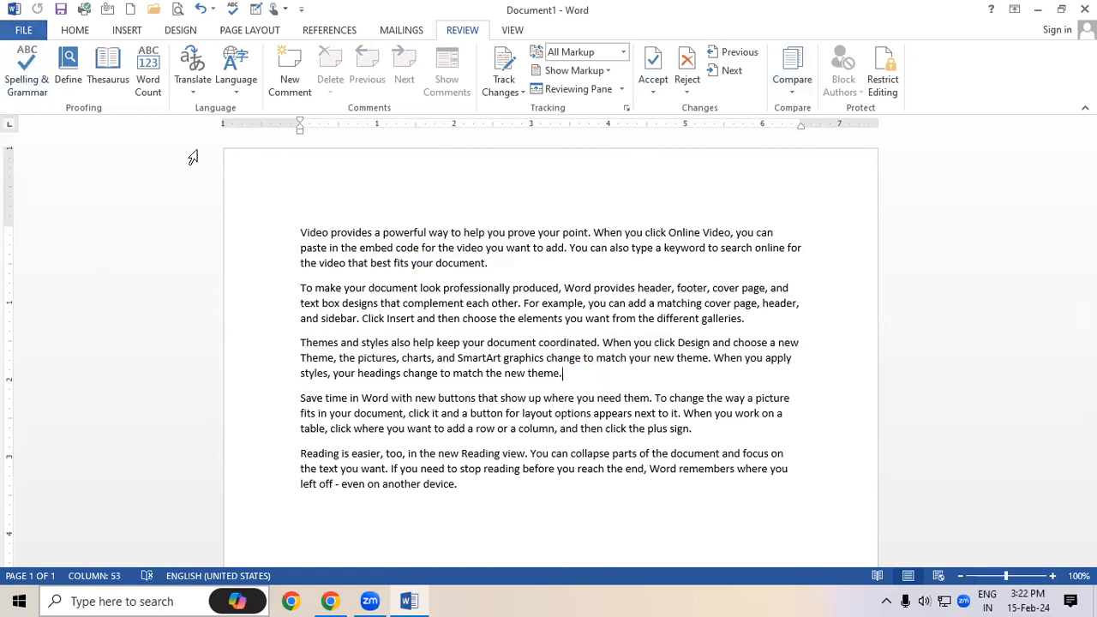
Replace all document text with five paragraphs of =rand() sample text
{"action": "key", "text": "ctrl+a"}
{"action": "type", "text": "=rand()"}
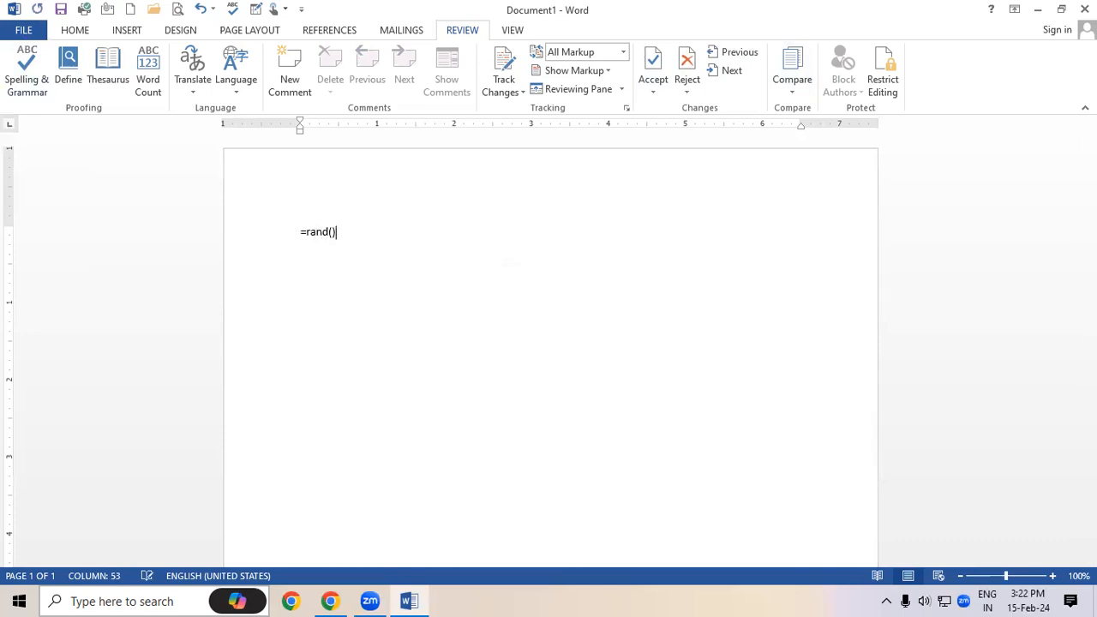
{"action": "key", "text": "Return"}
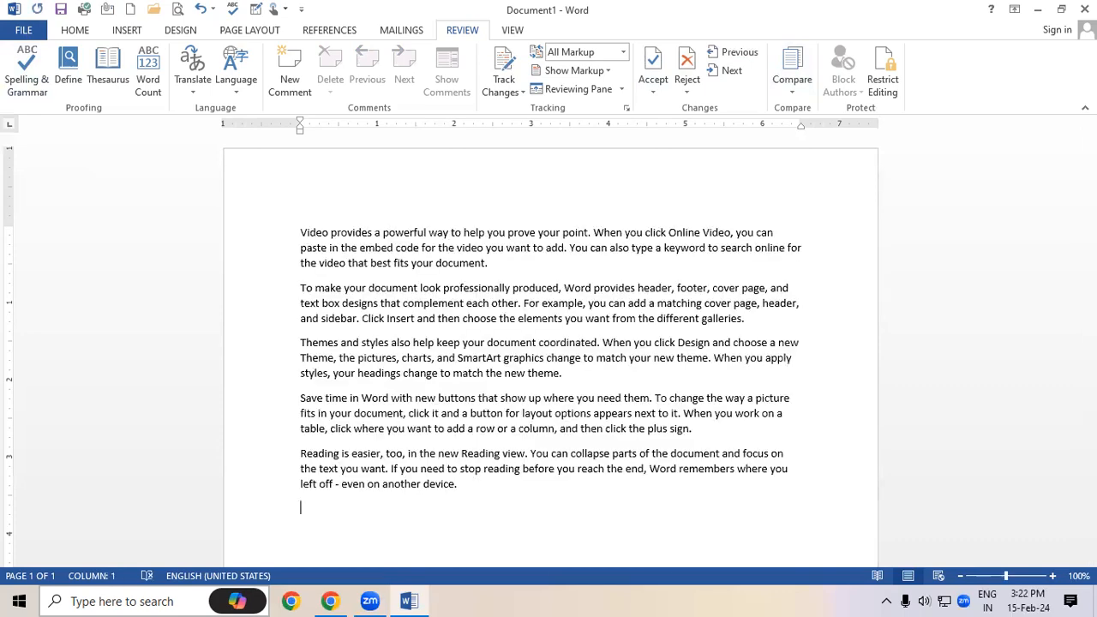
Save the document to the Desktop under the name 'Doc 1'
{"action": "left_click", "coordinate": [24, 29]}
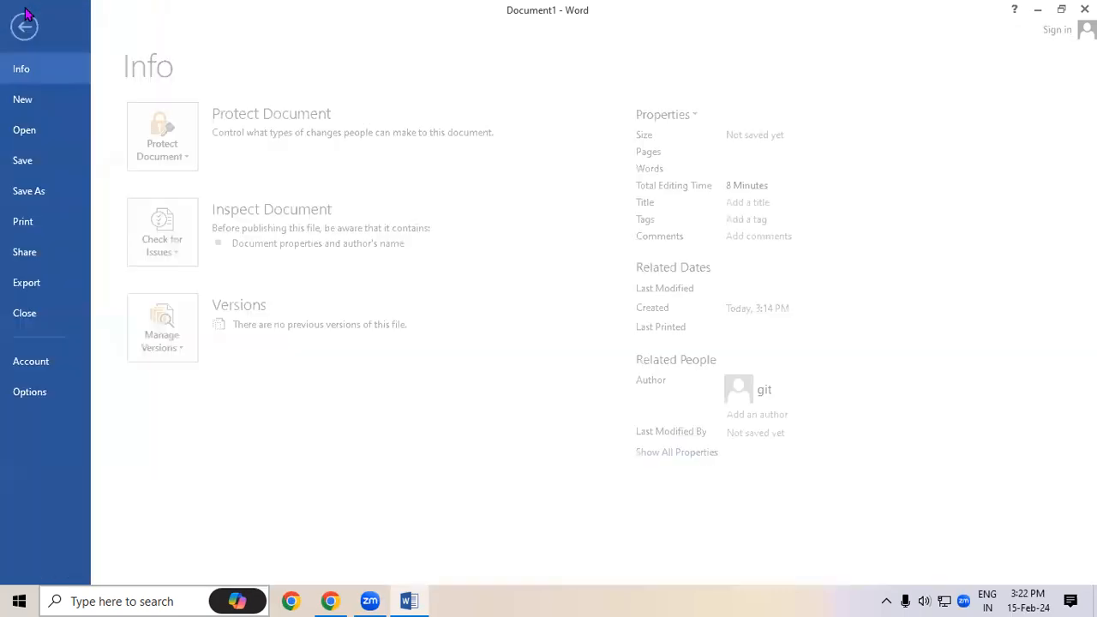
{"action": "left_click", "coordinate": [35, 173]}
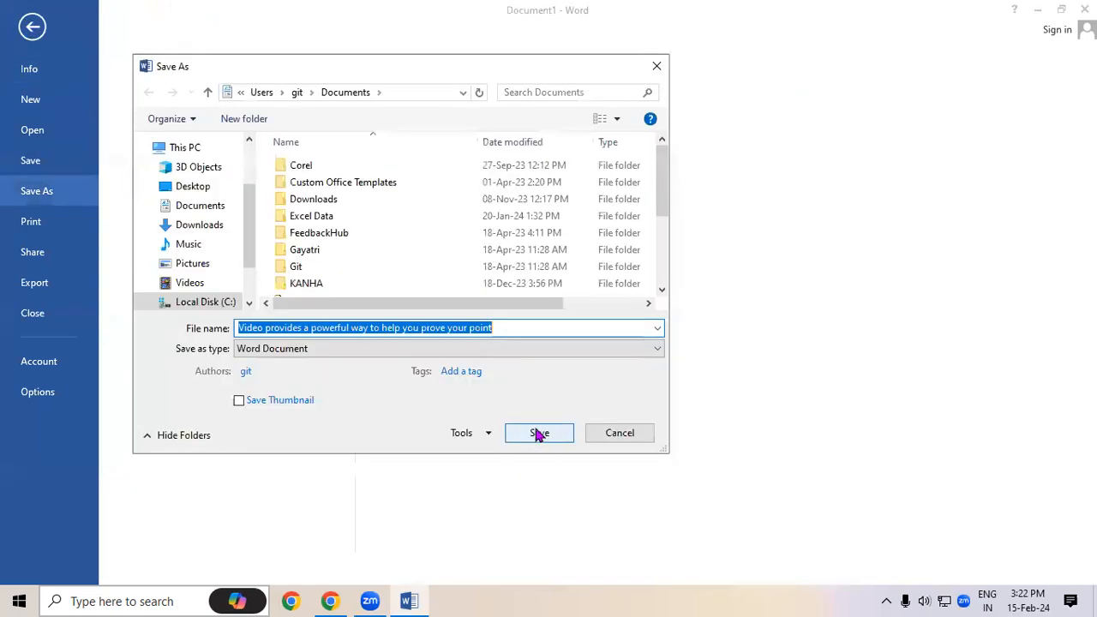
{"action": "left_click", "coordinate": [193, 186]}
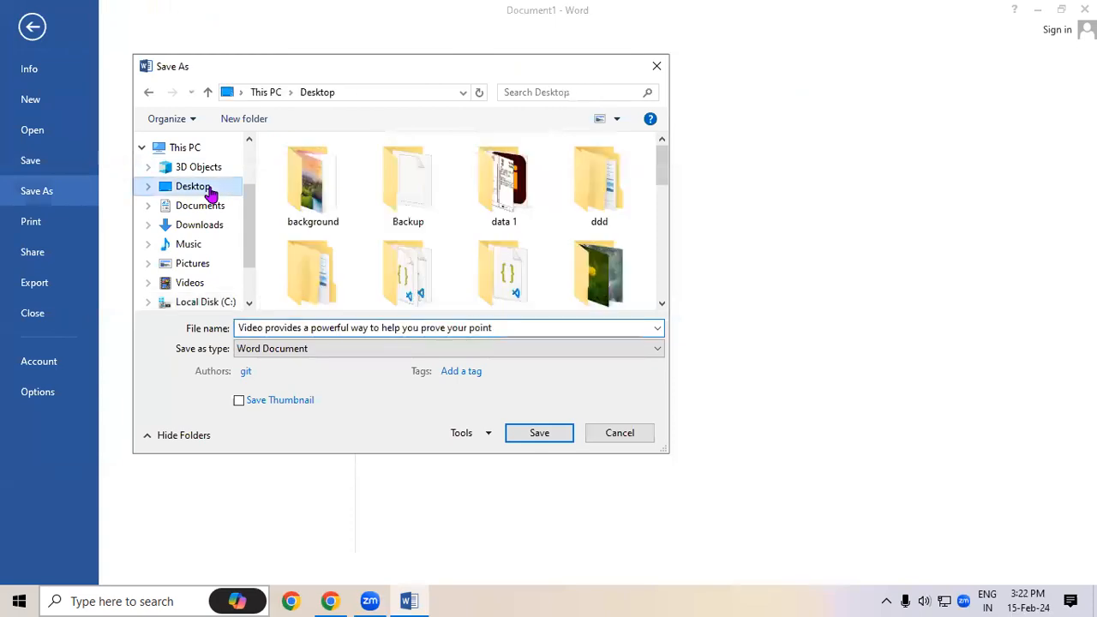
{"action": "left_click", "coordinate": [259, 324]}
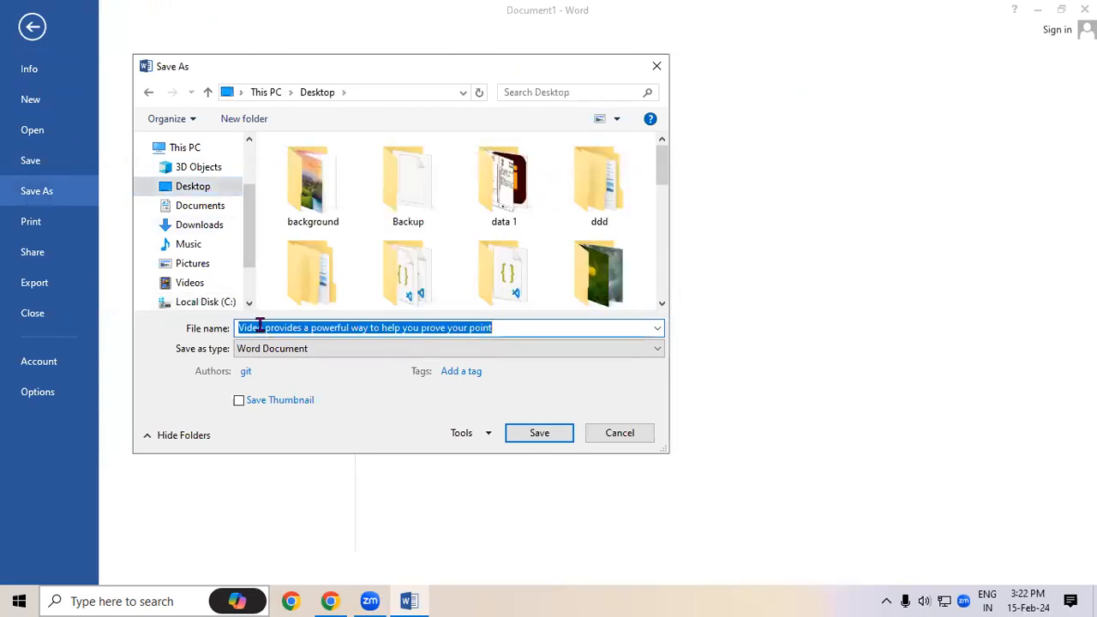
{"action": "type", "text": "Do"}
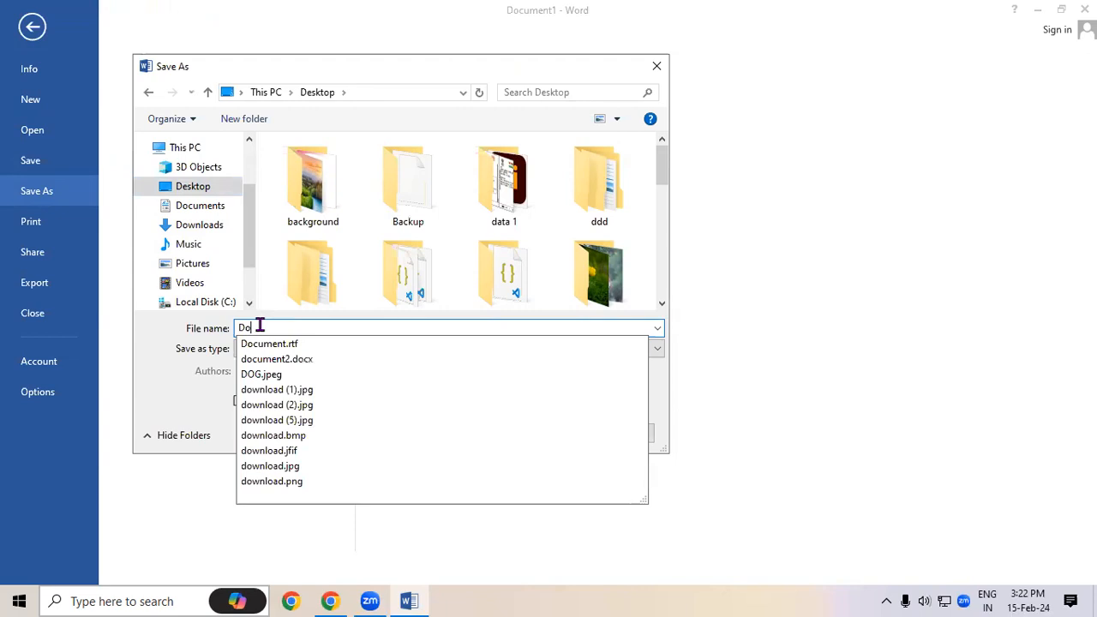
{"action": "type", "text": "c 1"}
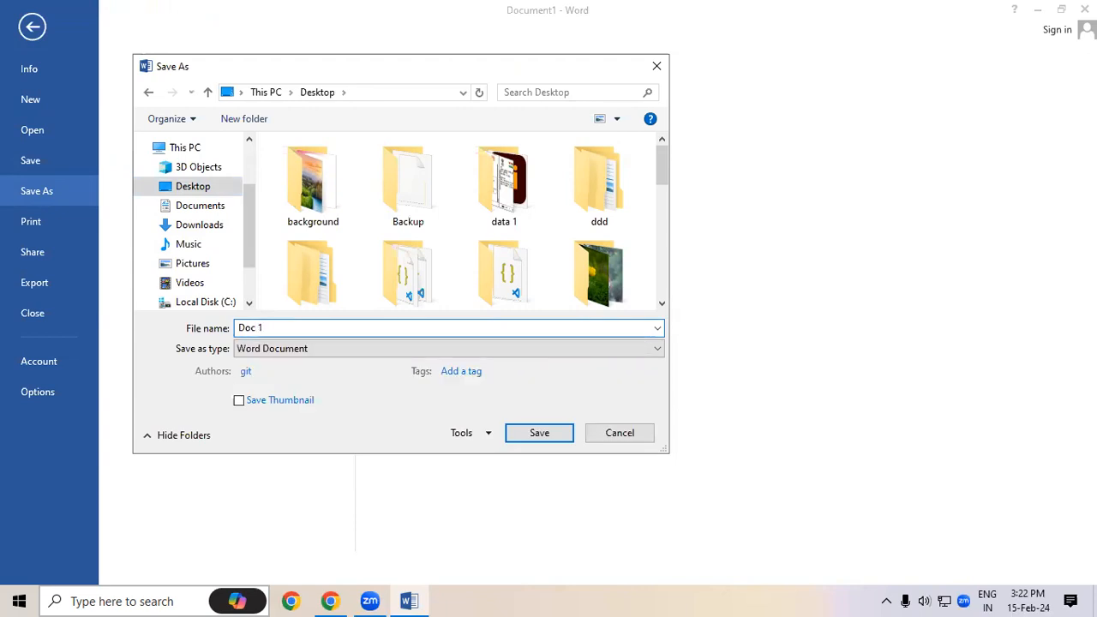
{"action": "left_click", "coordinate": [538, 434]}
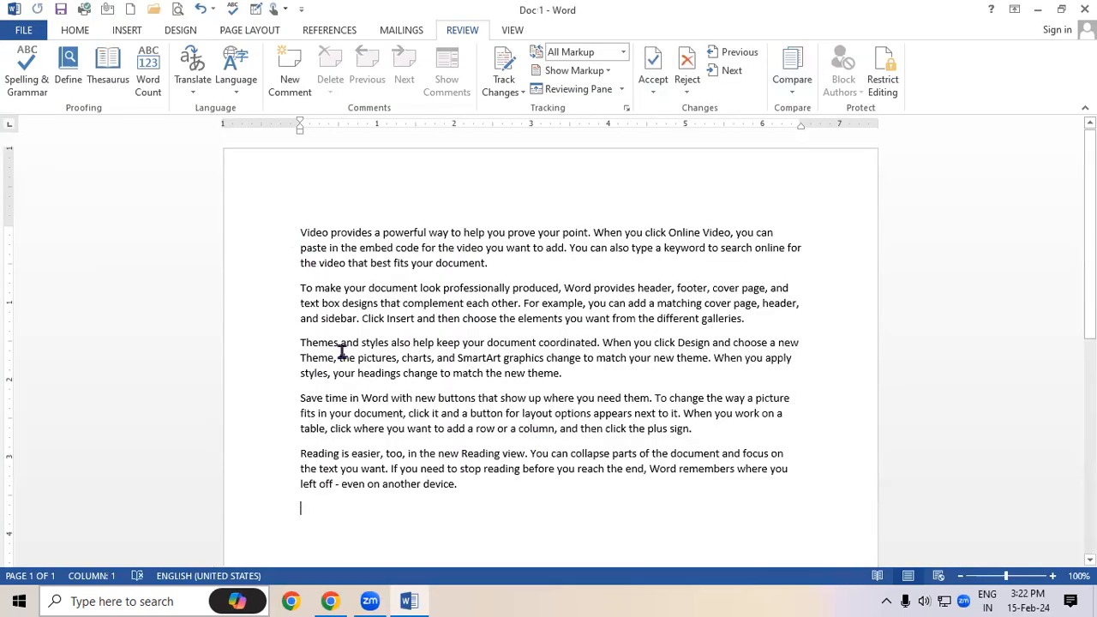
{"action": "left_click_drag", "start_coordinate": [300, 232], "coordinate": [381, 453]}
{"action": "left_click", "coordinate": [590, 251]}
Close Word, relaunch it with winword from the Run dialog, and start a blank document
{"action": "left_click", "coordinate": [1084, 10]}
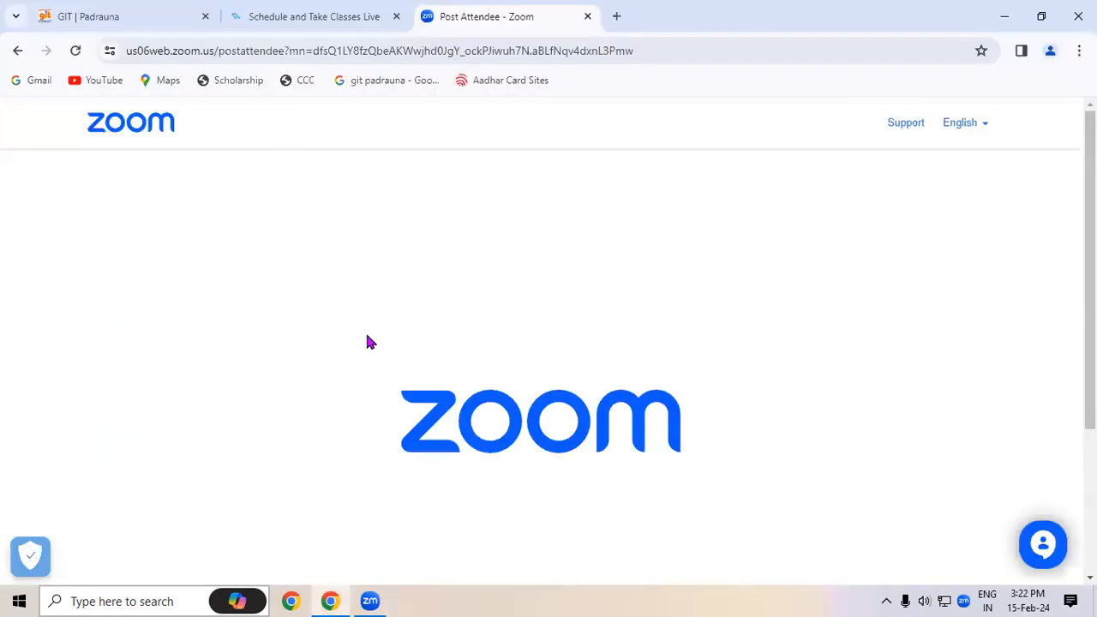
{"action": "key", "text": "super+r"}
{"action": "left_click", "coordinate": [135, 554]}
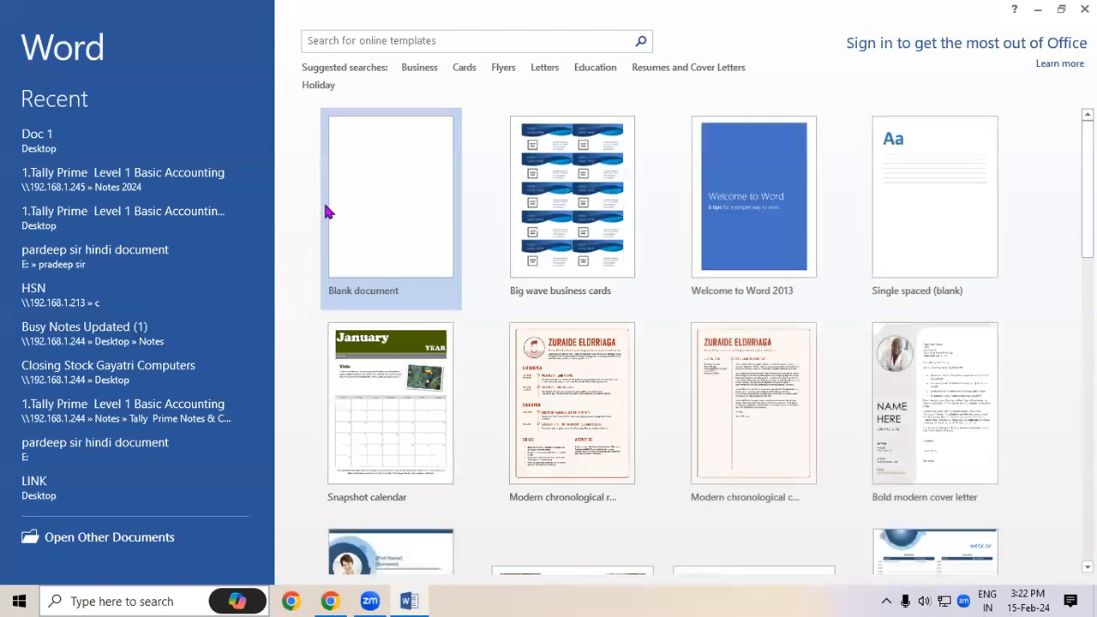
{"action": "left_click", "coordinate": [357, 179]}
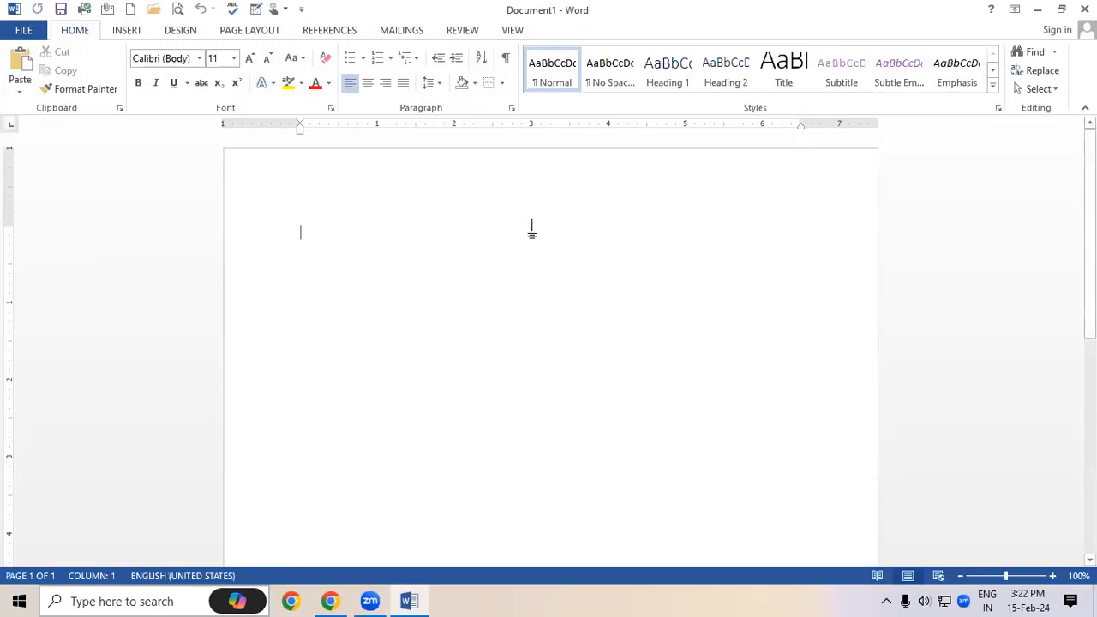
Generate =rand() sample text and insert an 'h' typo into Video, provides, powerful and help
{"action": "type", "text": "=rand"}
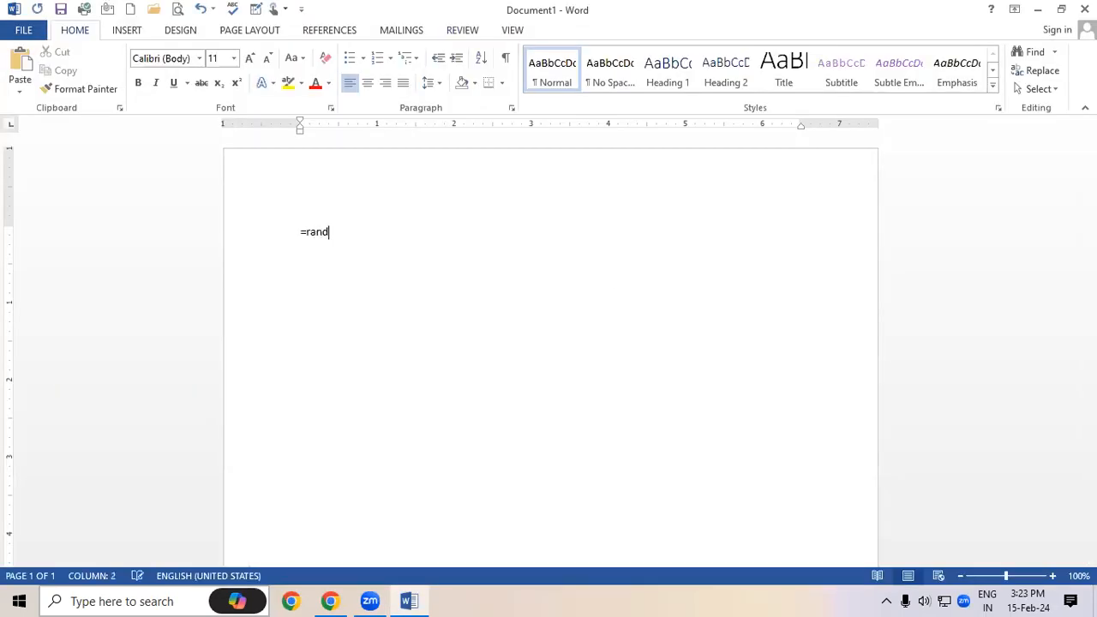
{"action": "type", "text": "()"}
{"action": "key", "text": "Return"}
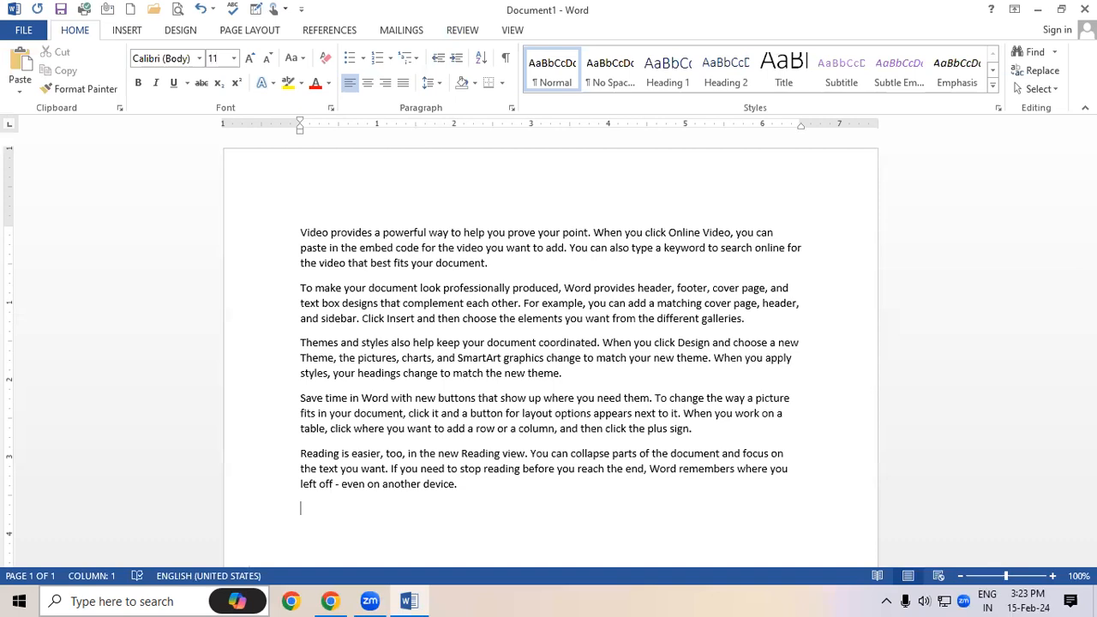
{"action": "left_click", "coordinate": [310, 232]}
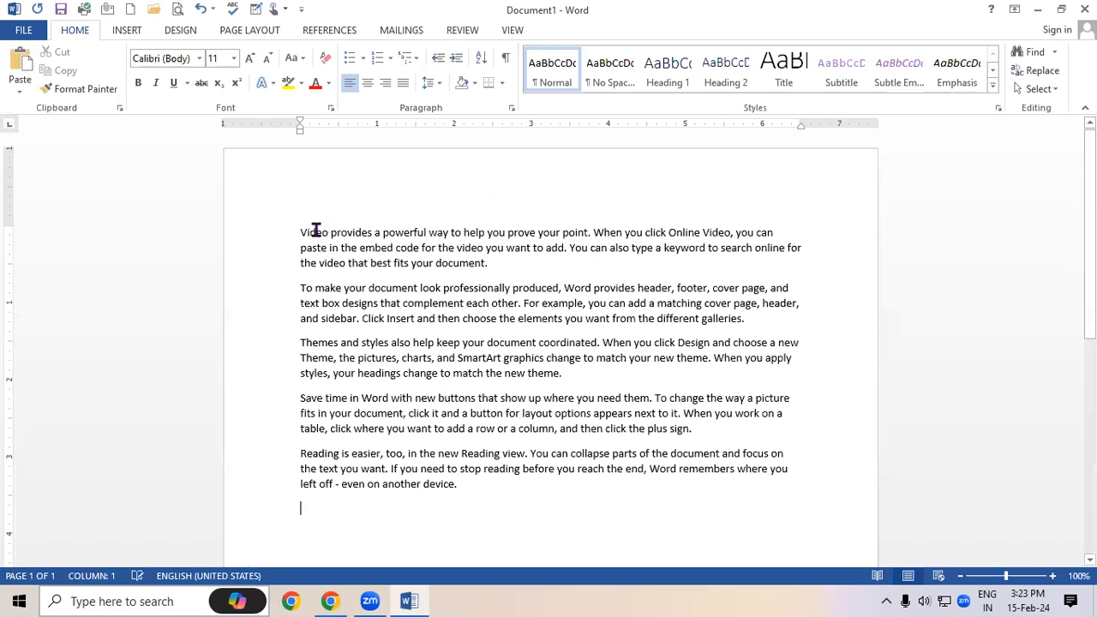
{"action": "type", "text": "h"}
{"action": "left_click", "coordinate": [360, 233]}
{"action": "type", "text": "h"}
{"action": "left_click", "coordinate": [406, 233]}
{"action": "type", "text": "h"}
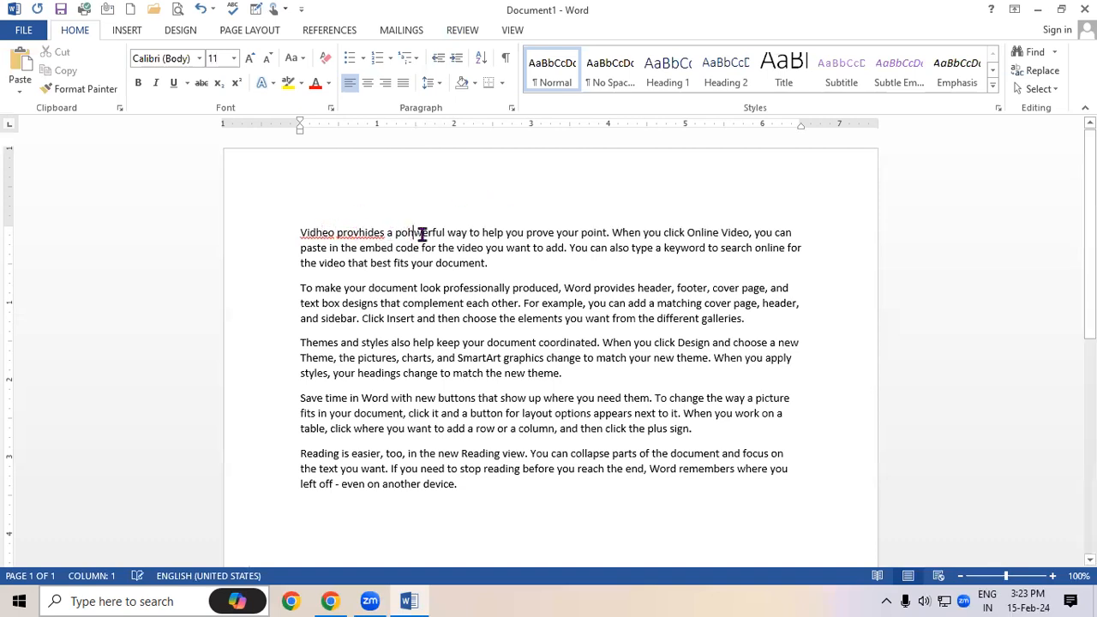
{"action": "left_click", "coordinate": [493, 229]}
{"action": "type", "text": "h"}
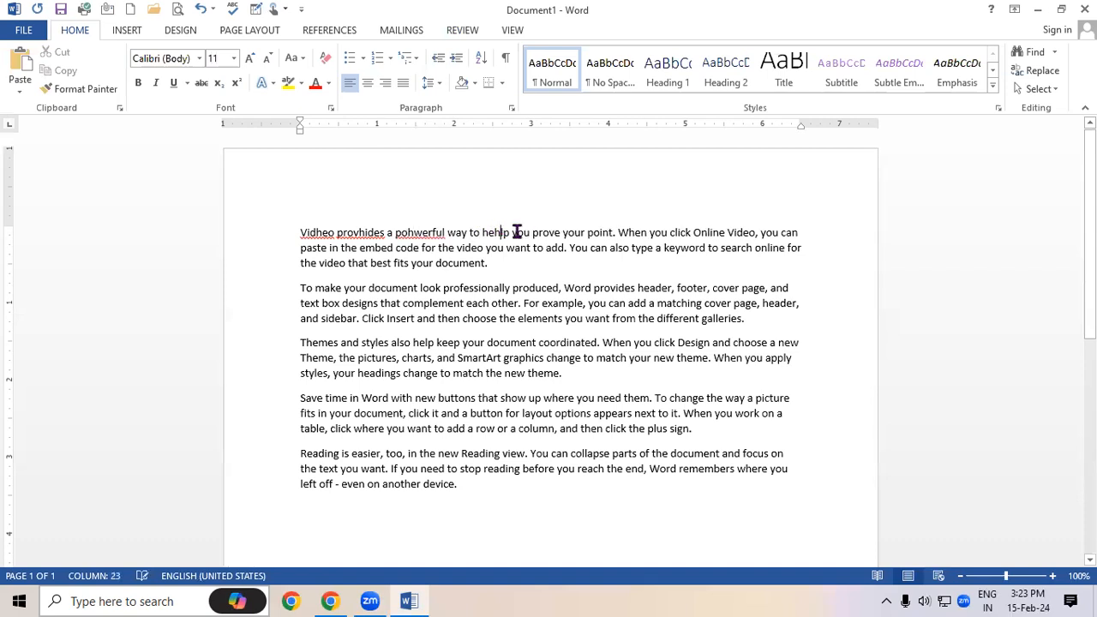
{"action": "left_click", "coordinate": [516, 231]}
Save the document to the Desktop as 'Doc 2', then close Word
{"action": "left_click", "coordinate": [29, 38]}
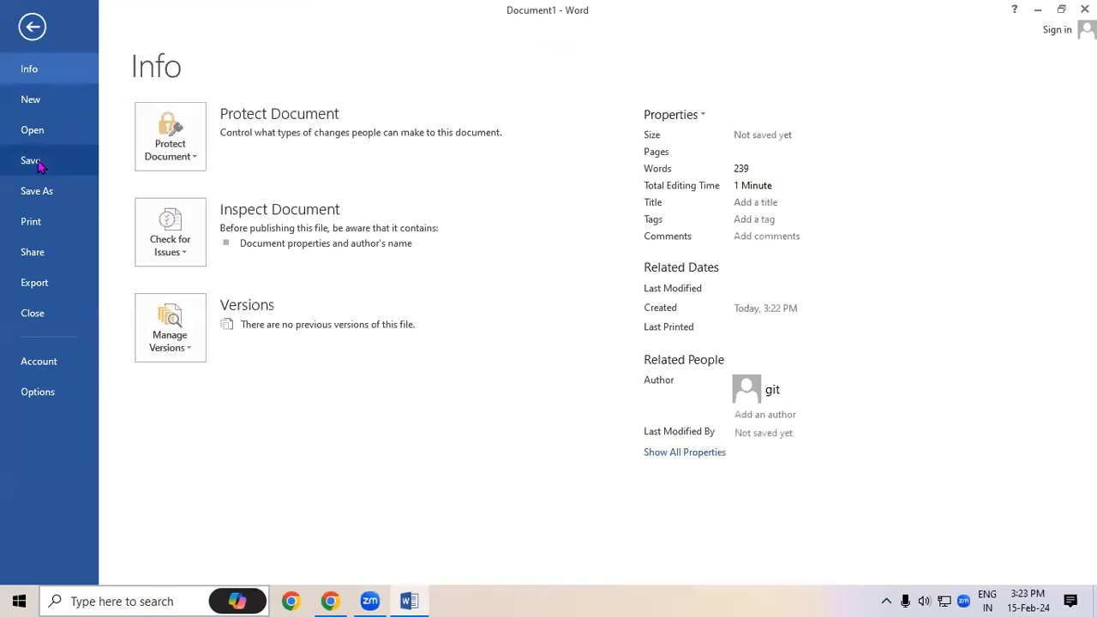
{"action": "left_click", "coordinate": [34, 161]}
{"action": "left_click", "coordinate": [433, 387]}
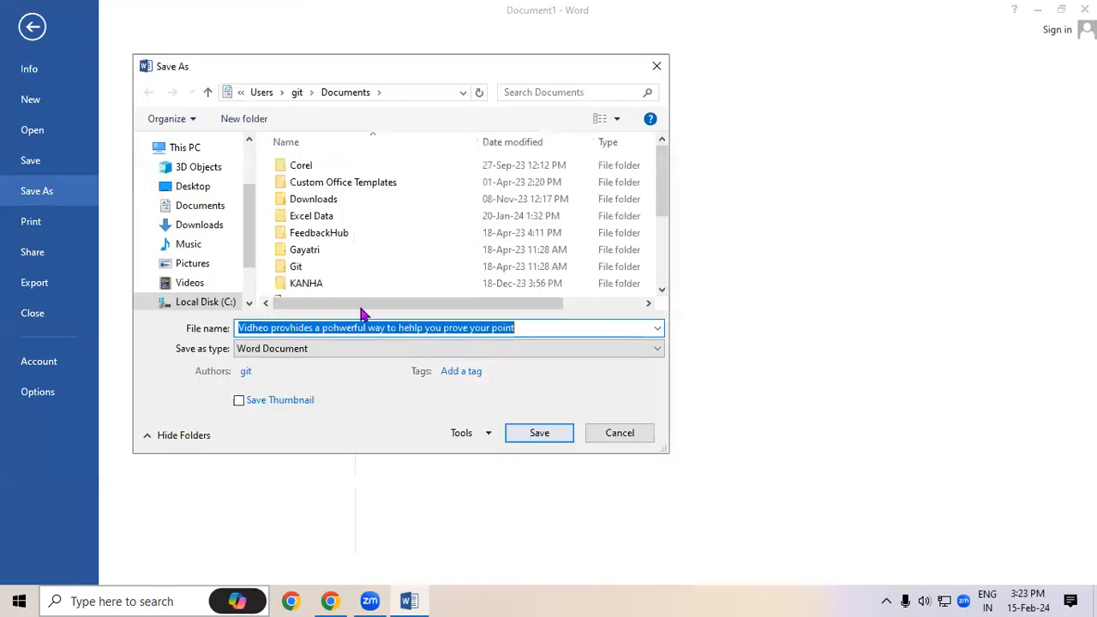
{"action": "left_click", "coordinate": [190, 185]}
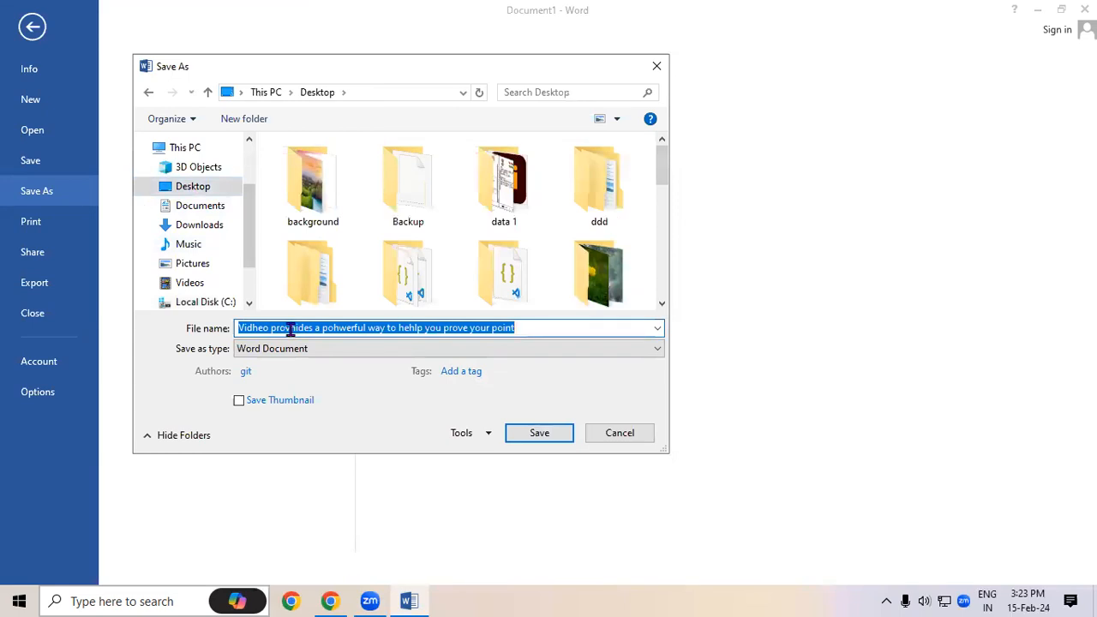
{"action": "type", "text": "Do"}
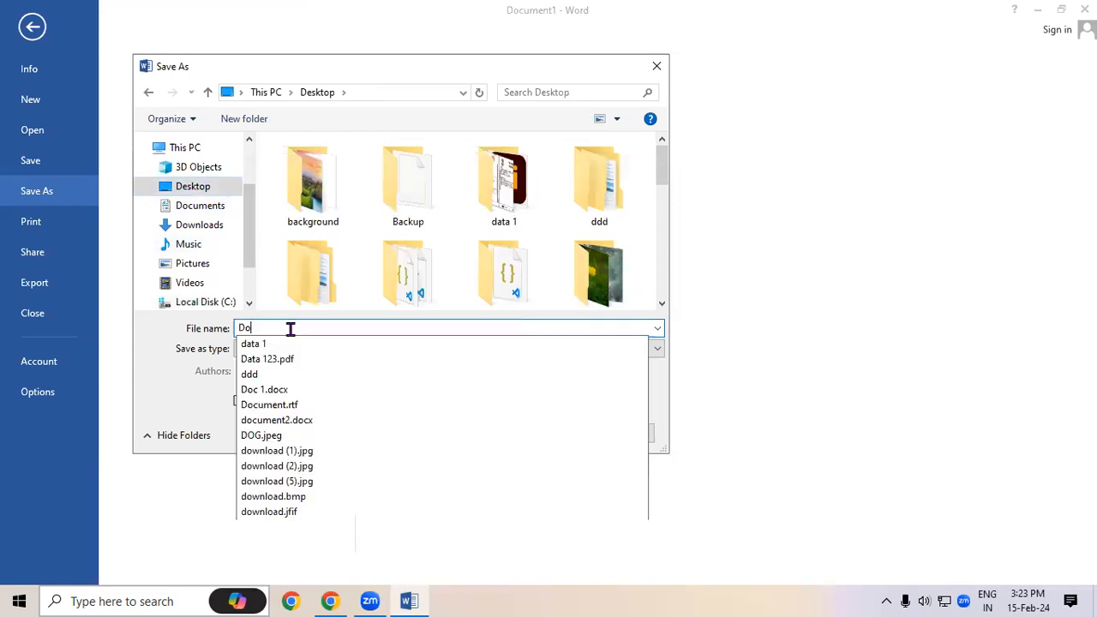
{"action": "type", "text": "c 2"}
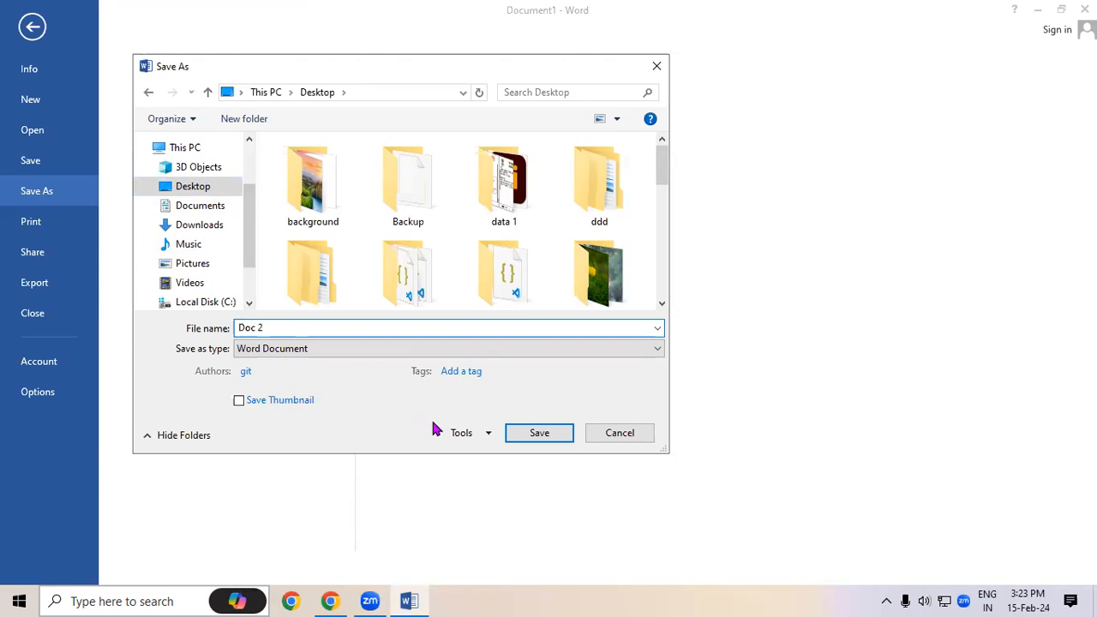
{"action": "left_click", "coordinate": [524, 442]}
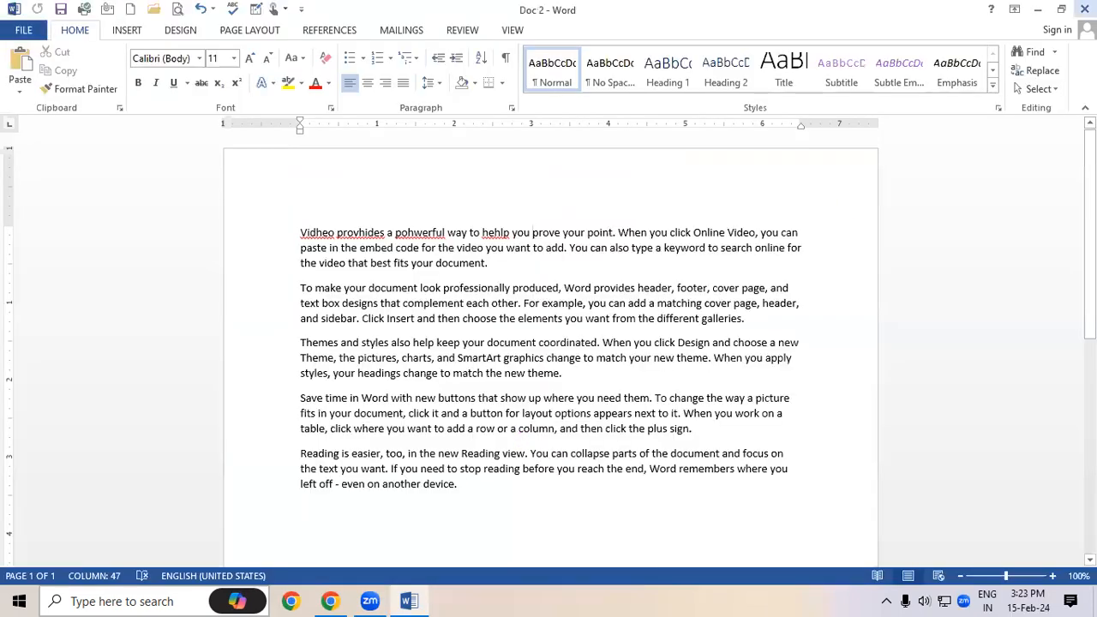
{"action": "left_click", "coordinate": [1084, 8]}
Minimize the browser, check the Doc 1 and Doc 2 desktop files, and relaunch Word with winword
{"action": "left_click", "coordinate": [1004, 16]}
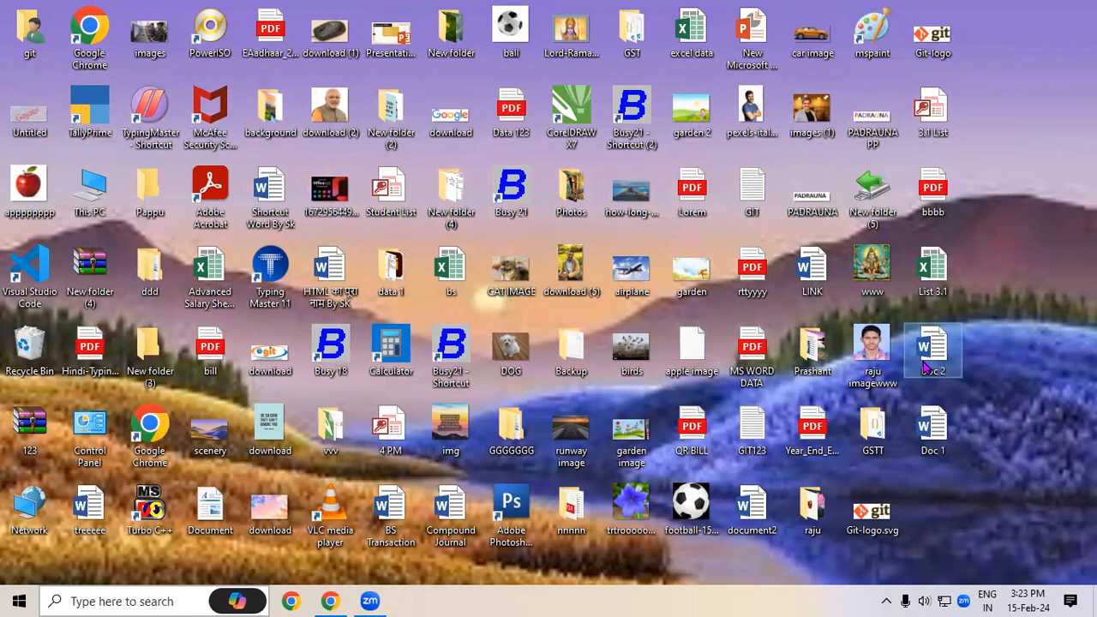
{"action": "left_click", "coordinate": [948, 425]}
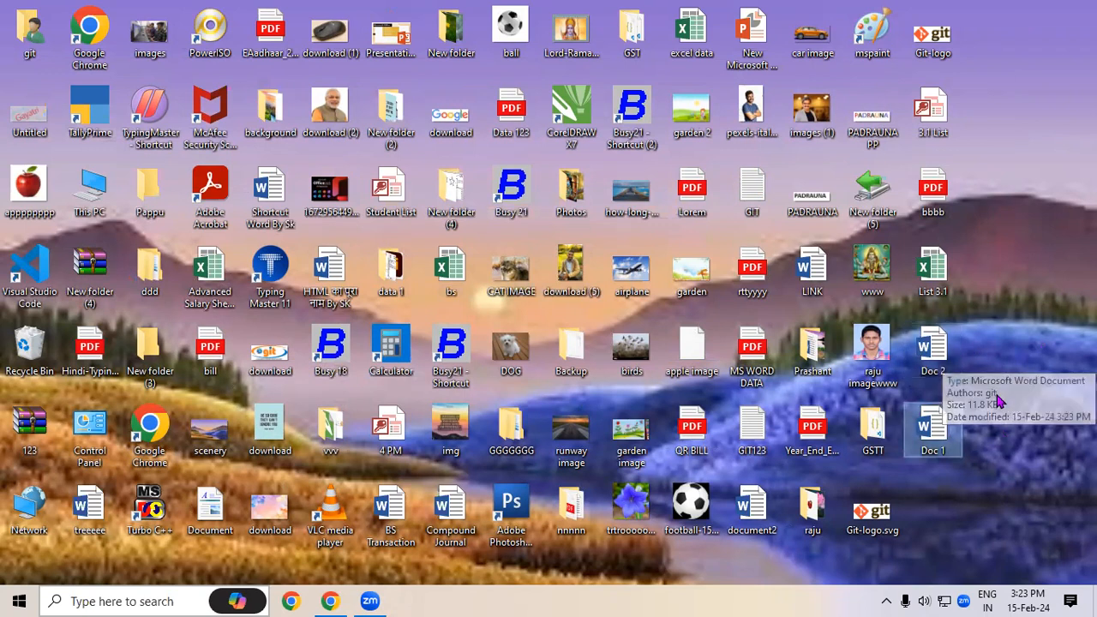
{"action": "left_click", "coordinate": [950, 523]}
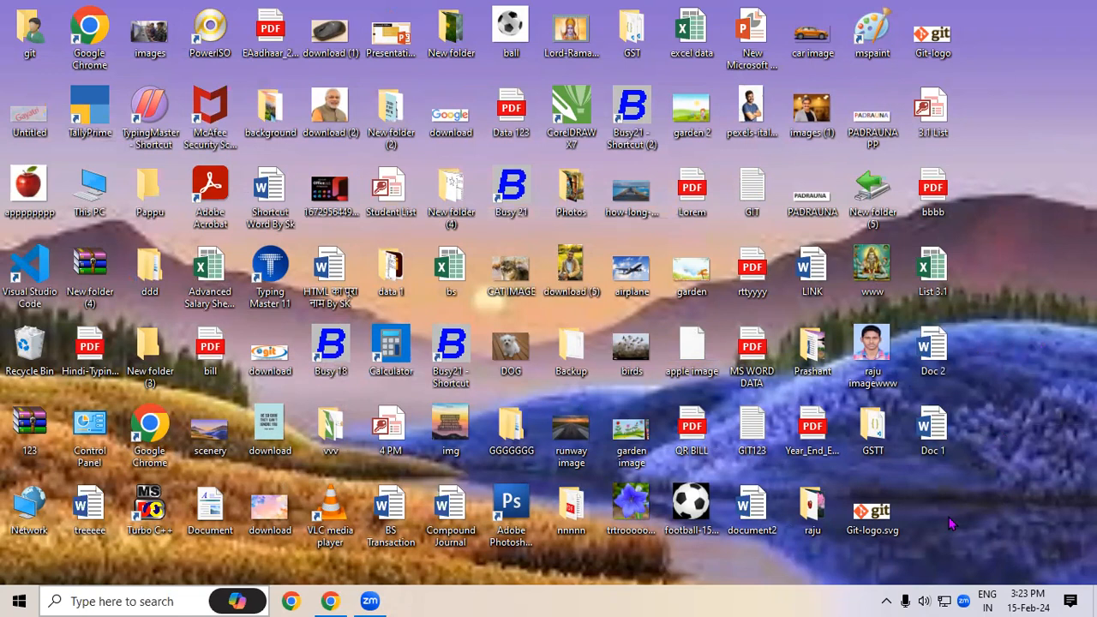
{"action": "key", "text": "super+r"}
{"action": "left_click", "coordinate": [137, 553]}
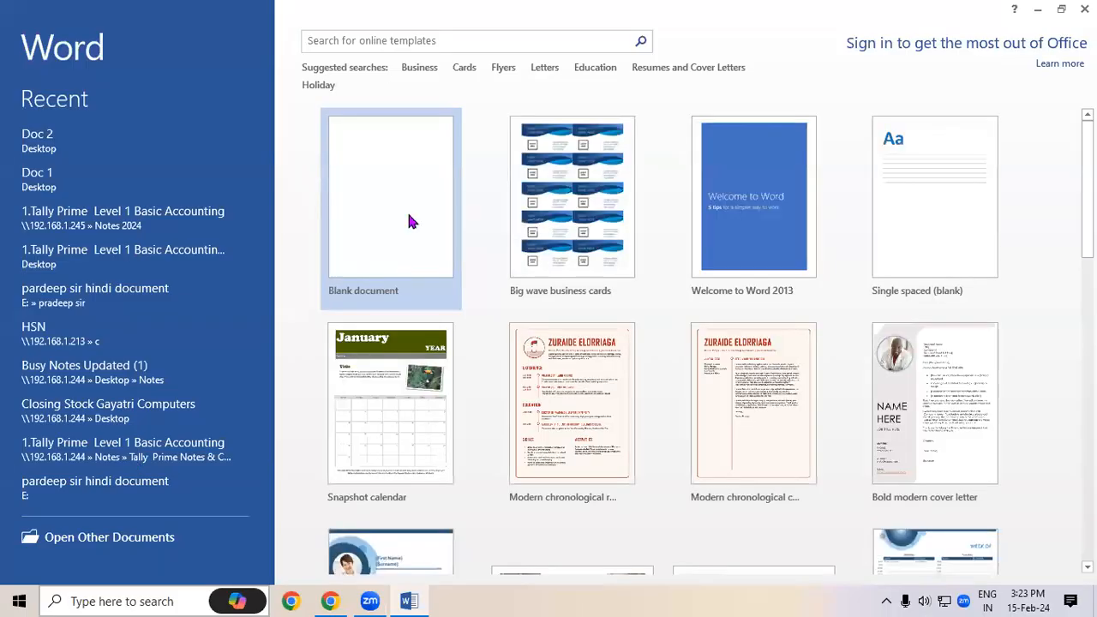
Create a blank document and bring up the Compare Documents dialog from the Review tab
{"action": "left_click", "coordinate": [409, 222]}
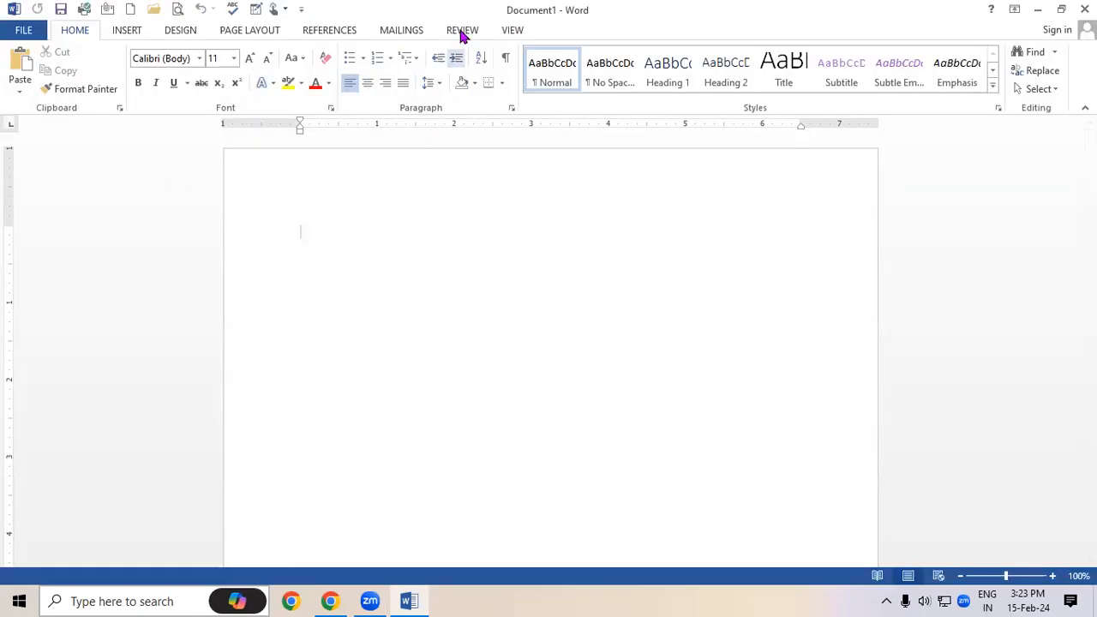
{"action": "left_click", "coordinate": [463, 31]}
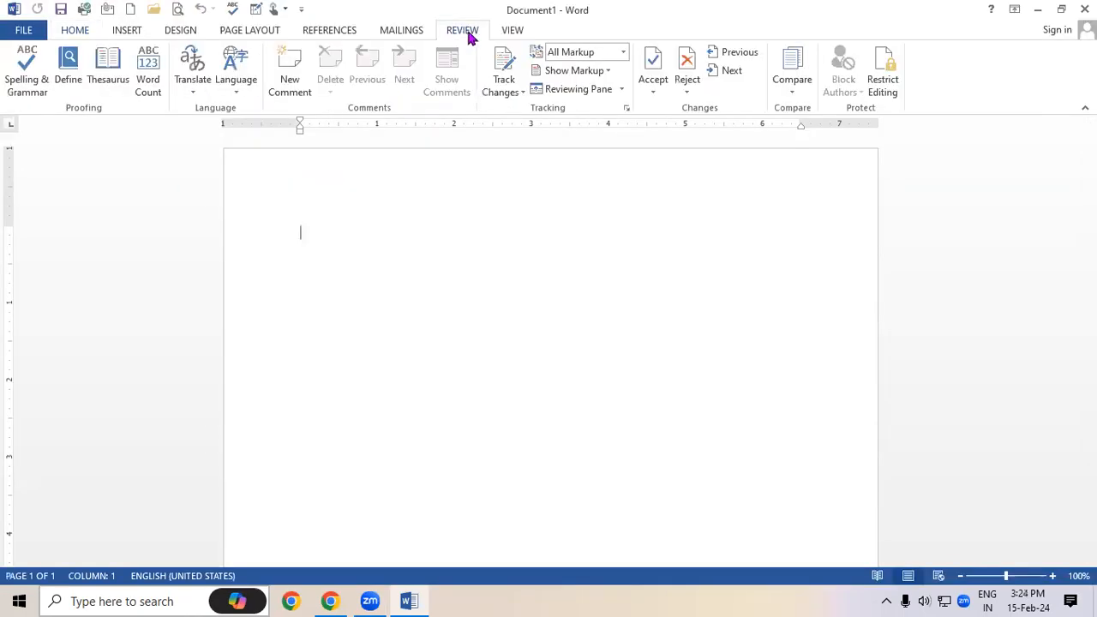
{"action": "left_click", "coordinate": [793, 93]}
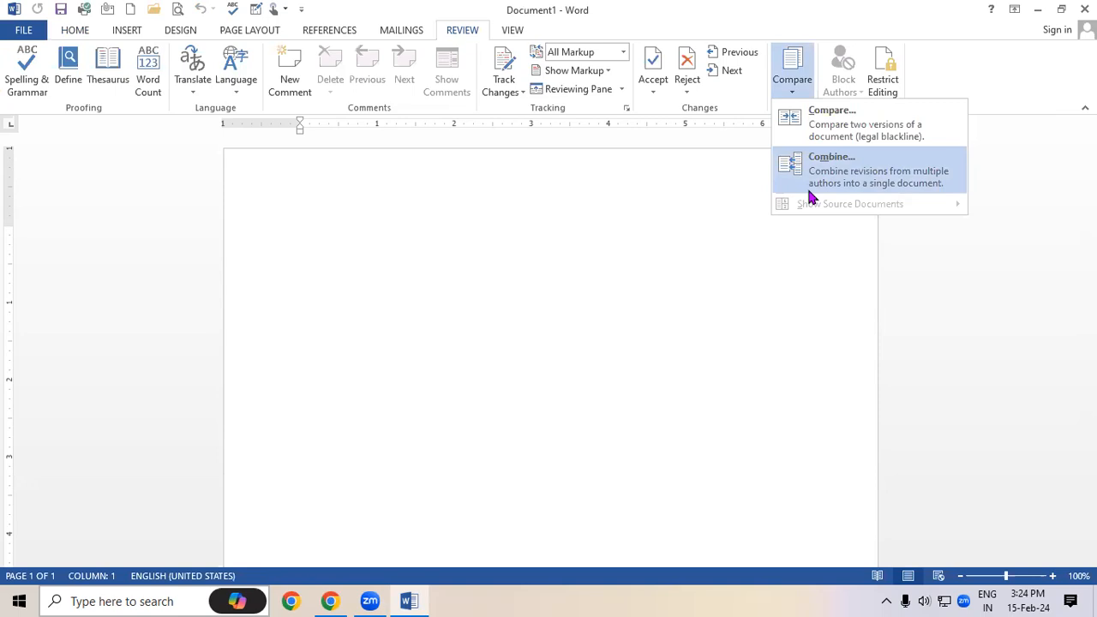
{"action": "left_click", "coordinate": [810, 142]}
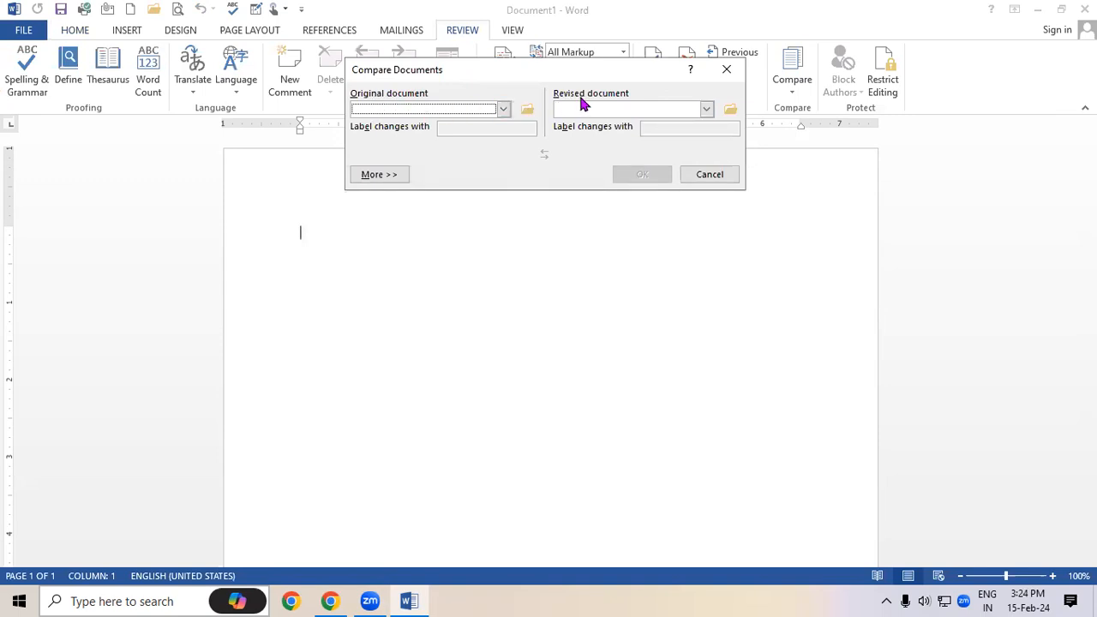
Pick Doc 1 from the Desktop as the original document
{"action": "left_click", "coordinate": [503, 110]}
{"action": "left_click", "coordinate": [471, 124]}
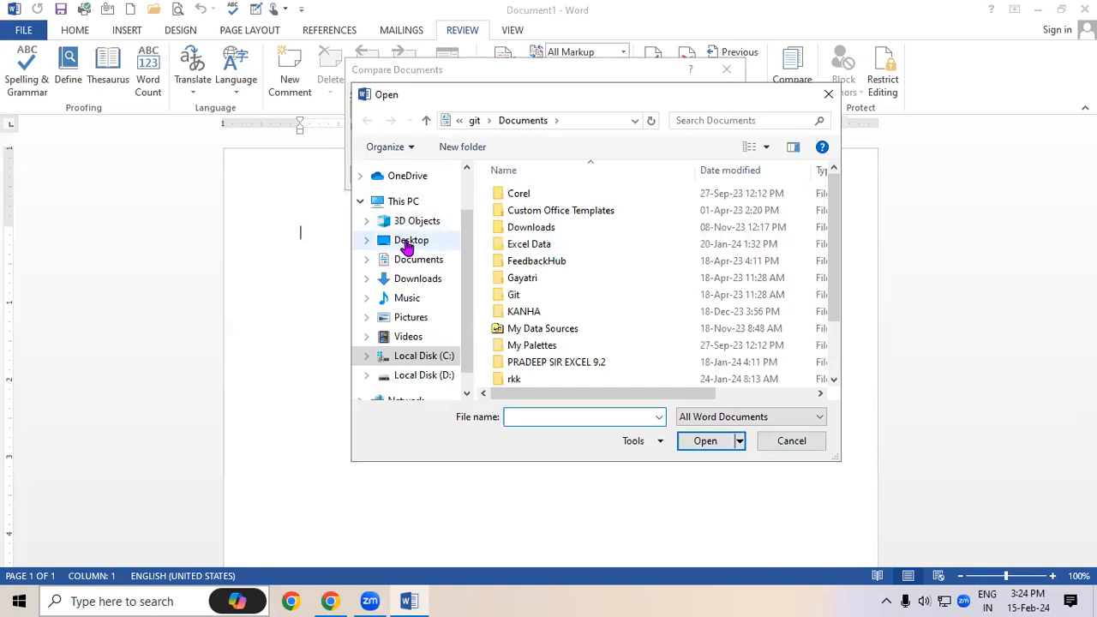
{"action": "left_click", "coordinate": [408, 243]}
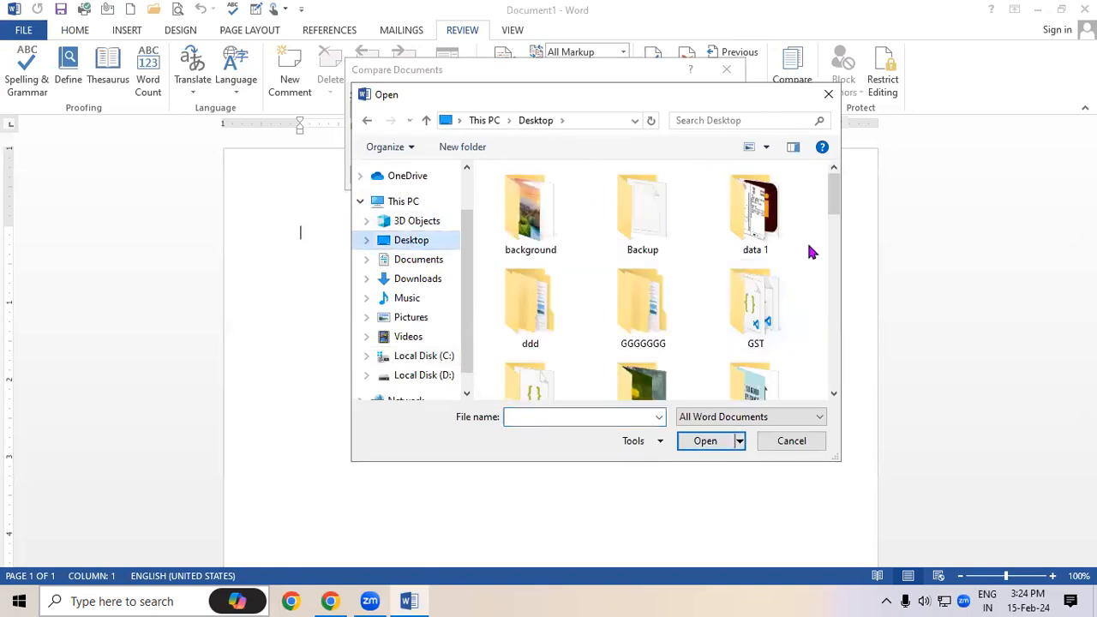
{"action": "left_click_drag", "start_coordinate": [835, 191], "coordinate": [811, 298]}
{"action": "left_click", "coordinate": [773, 278]}
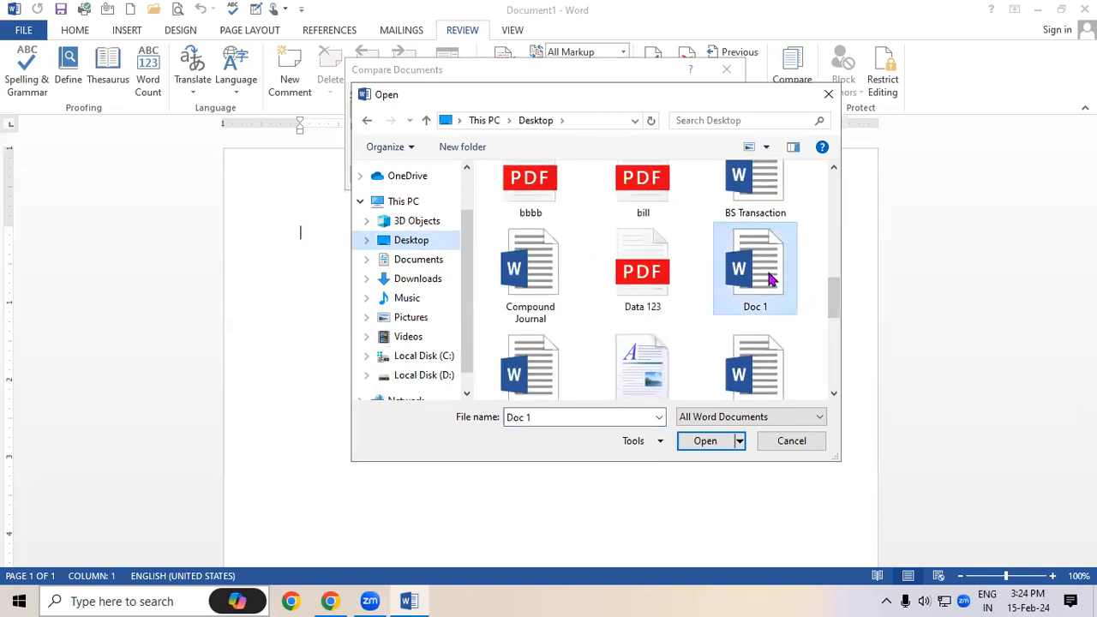
{"action": "left_click", "coordinate": [705, 442]}
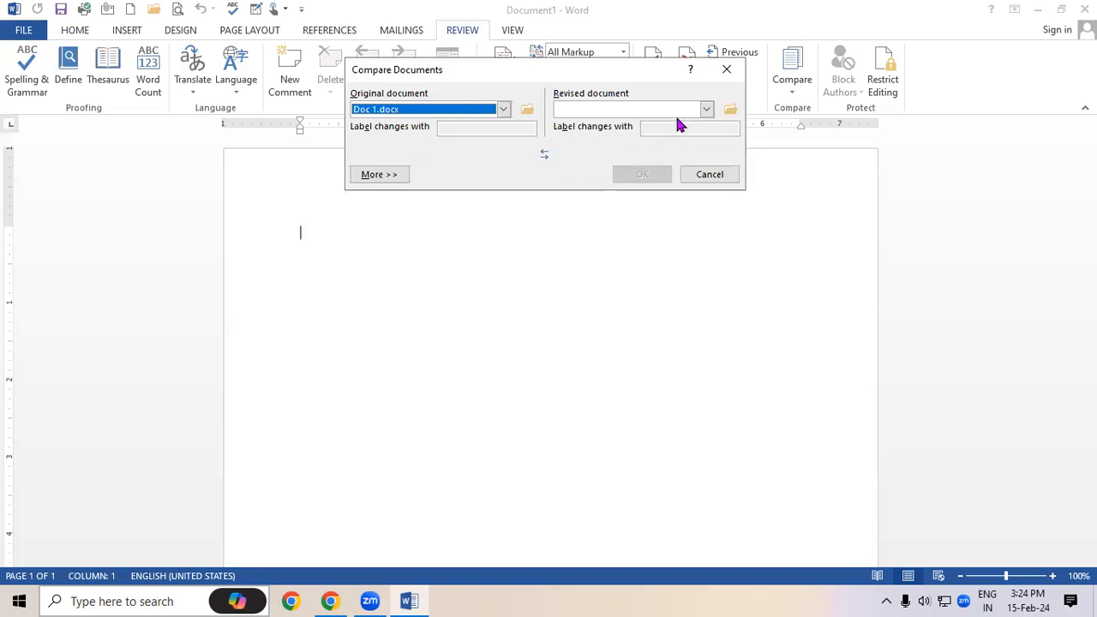
Pick Doc 2 as the revised document and run the comparison
{"action": "left_click", "coordinate": [706, 109]}
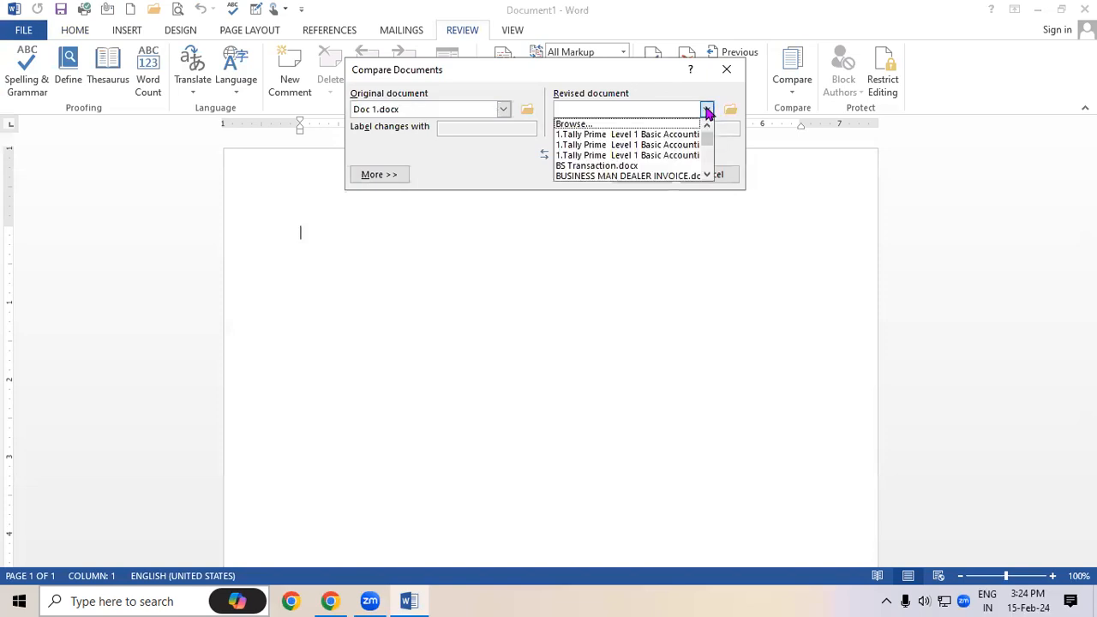
{"action": "left_click", "coordinate": [644, 125]}
{"action": "scroll", "coordinate": [797, 265], "scroll_direction": "down", "scroll_amount": 10}
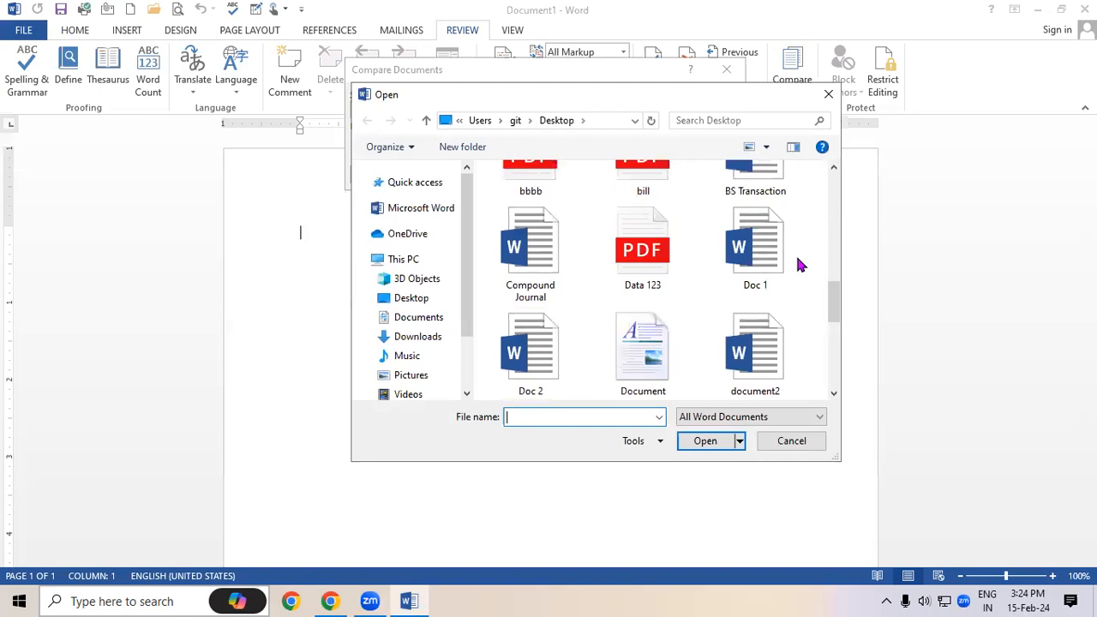
{"action": "left_click", "coordinate": [552, 351]}
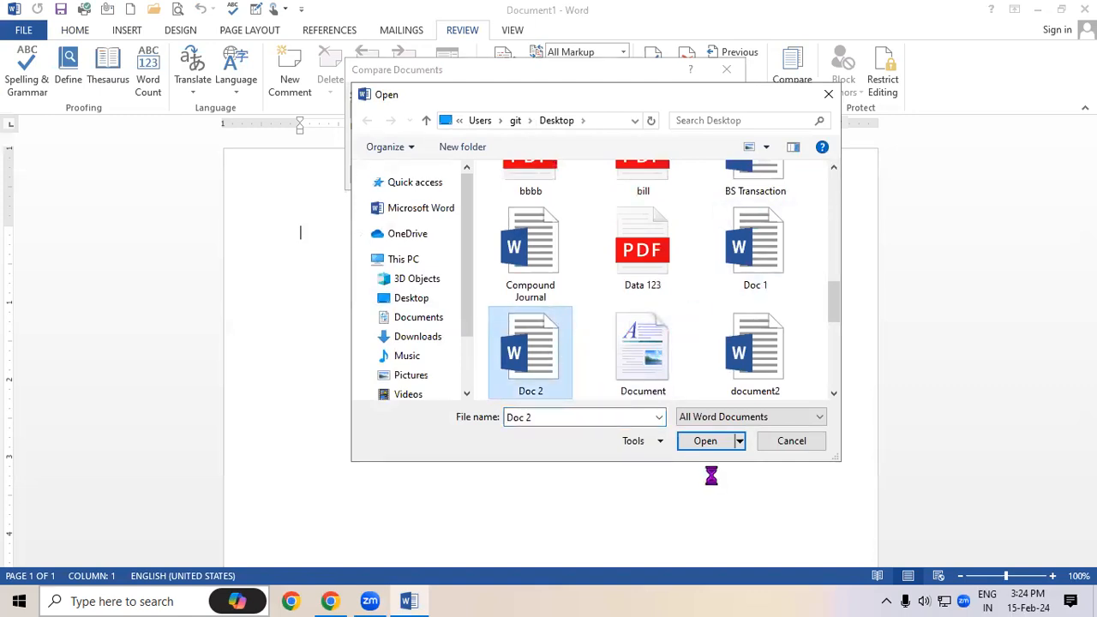
{"action": "left_click", "coordinate": [714, 441]}
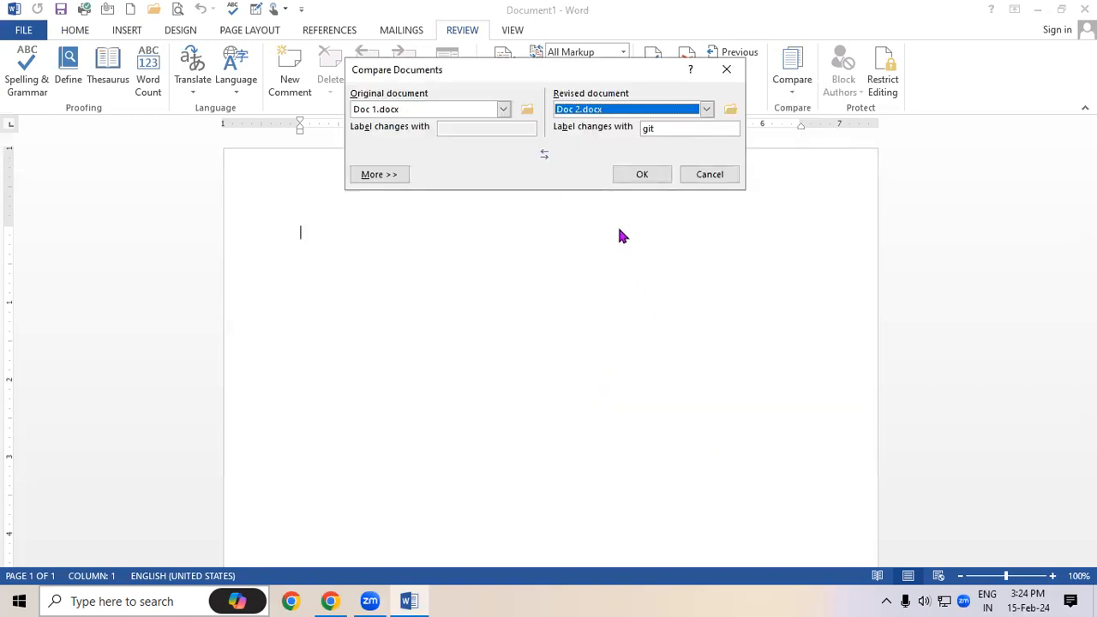
{"action": "left_click", "coordinate": [642, 175]}
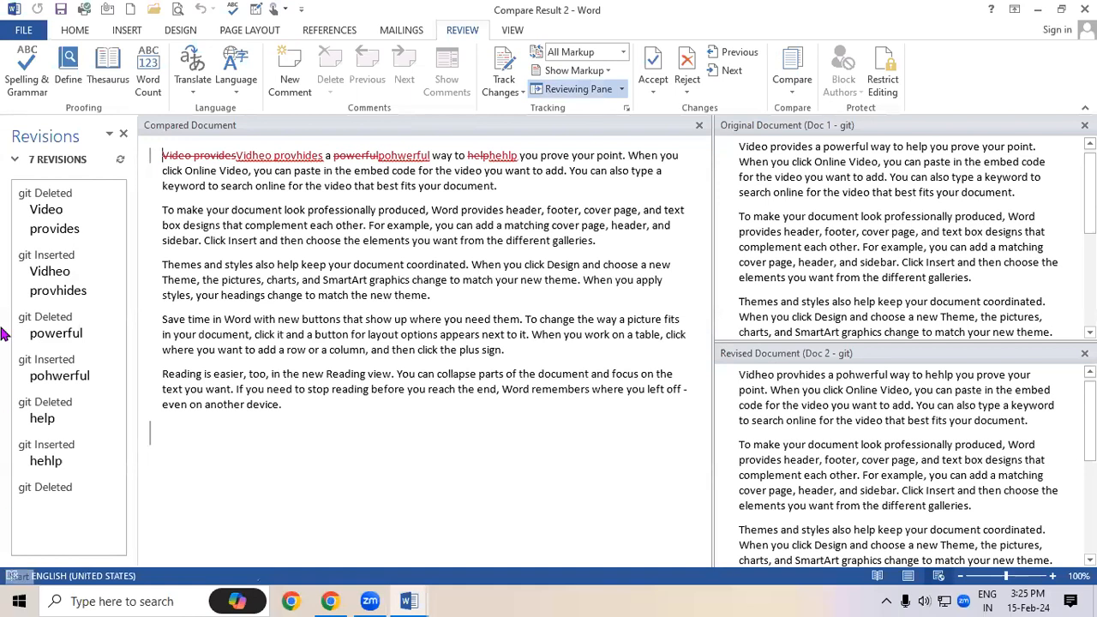
Inspect the Video provides, Vidheo provhides and powerful revisions in the Revisions pane
{"action": "left_click_drag", "start_coordinate": [164, 155], "coordinate": [272, 156]}
{"action": "left_click", "coordinate": [305, 156]}
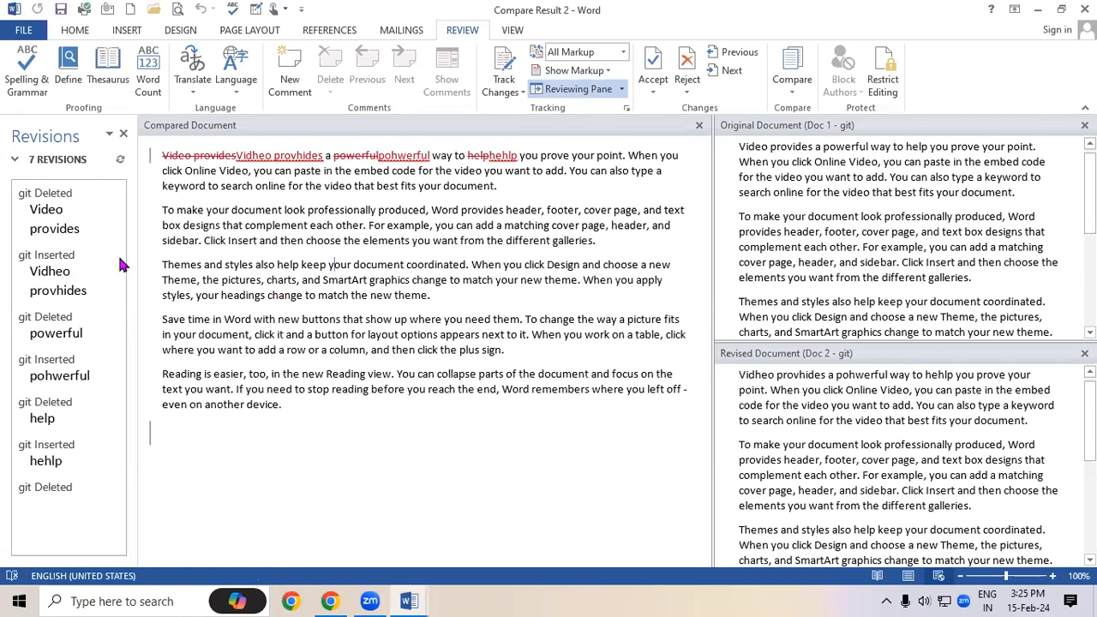
{"action": "left_click", "coordinate": [30, 217]}
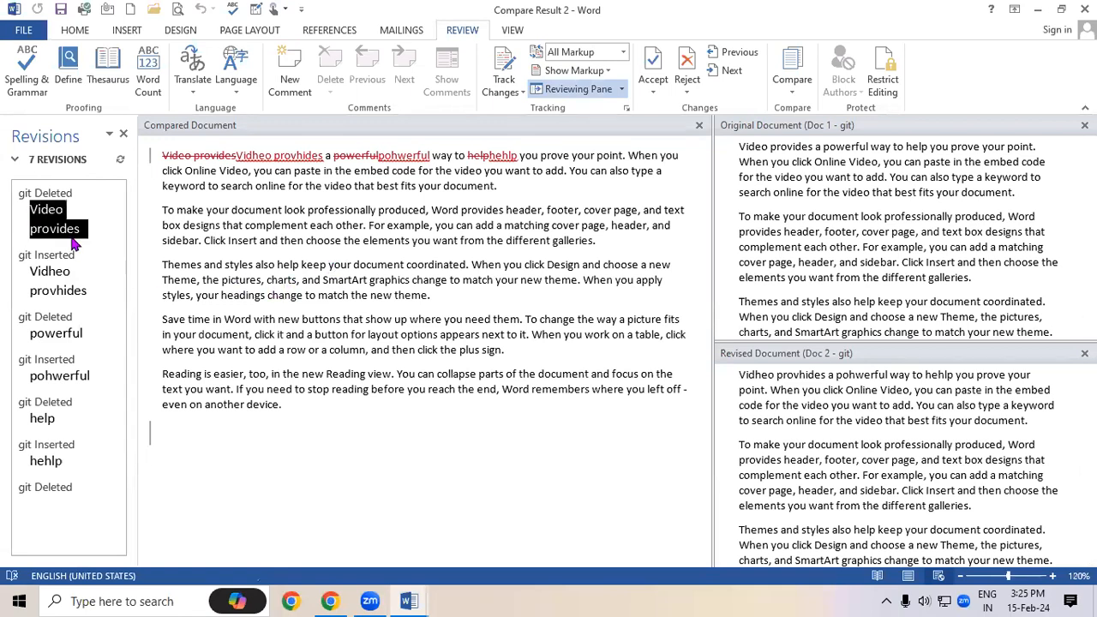
{"action": "left_click", "coordinate": [39, 279]}
{"action": "left_click", "coordinate": [76, 334]}
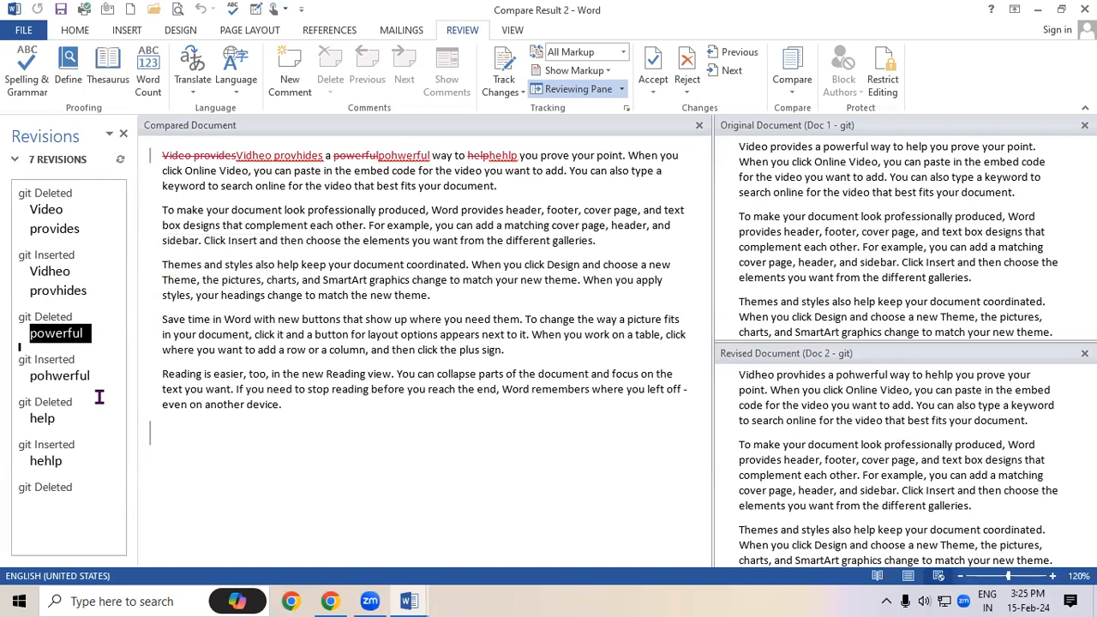
{"action": "left_click_drag", "start_coordinate": [34, 216], "coordinate": [95, 241]}
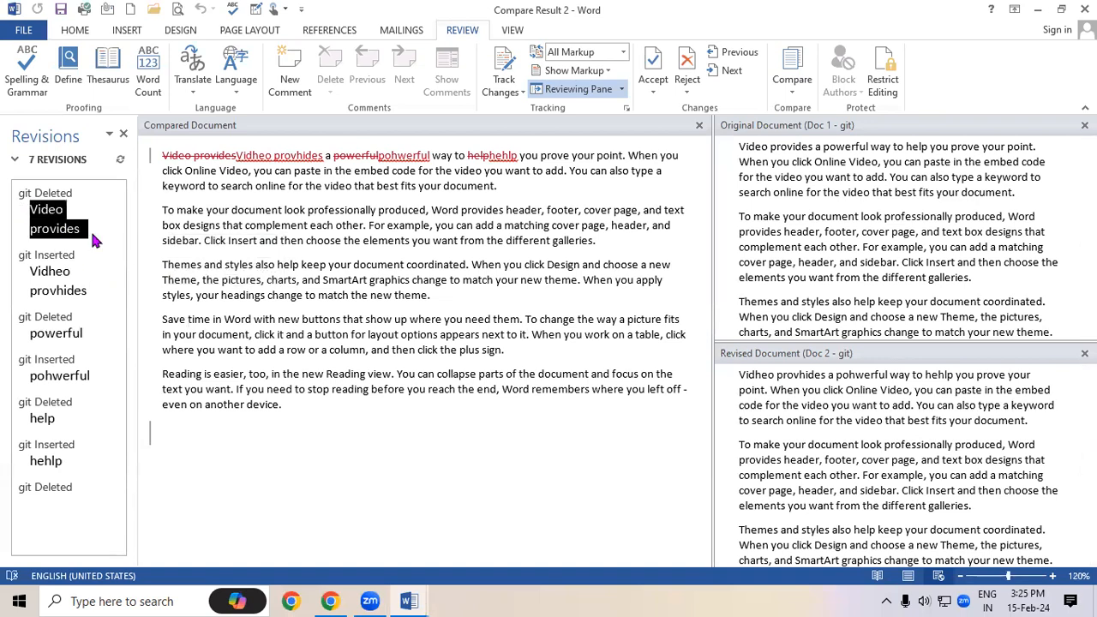
{"action": "left_click_drag", "start_coordinate": [31, 272], "coordinate": [98, 293]}
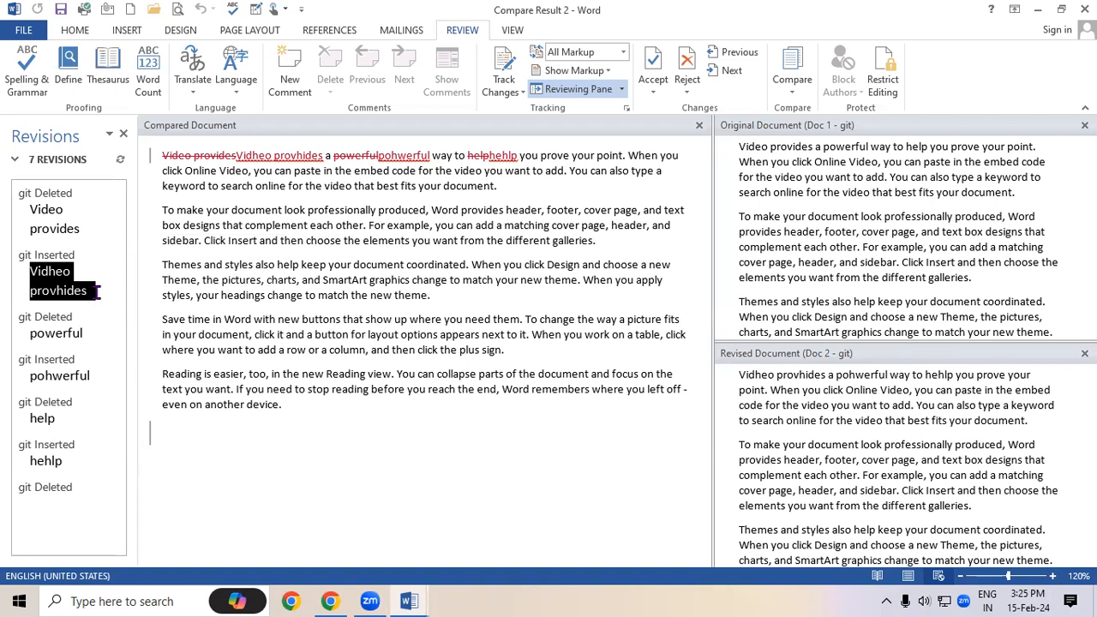
{"action": "left_click", "coordinate": [350, 339]}
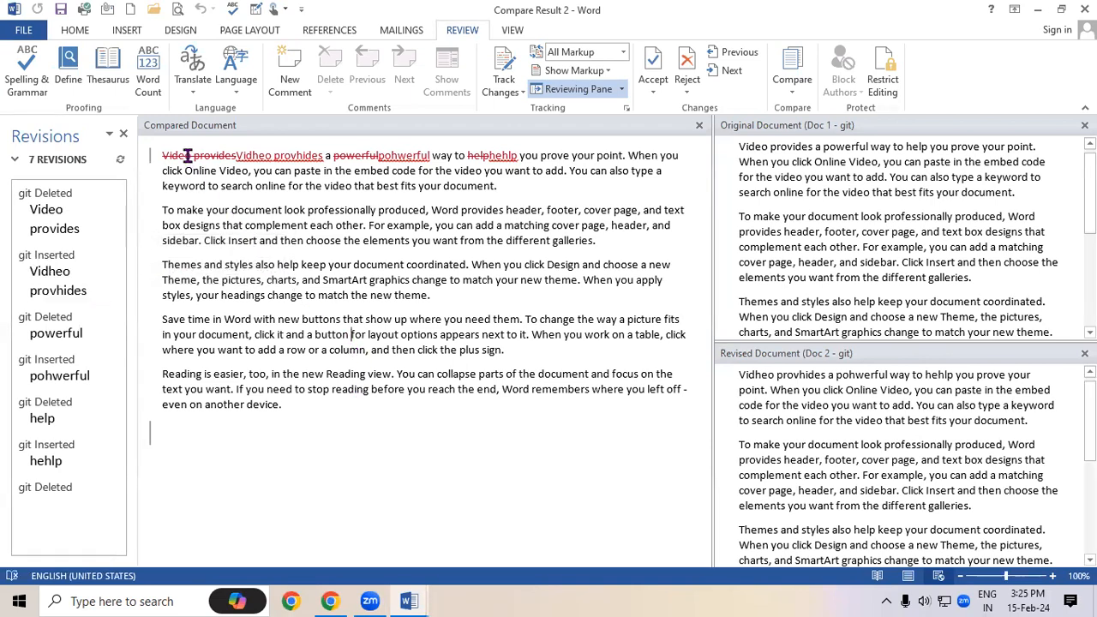
Review the powerful/pohwerful and help/hehlp revisions, then close Compare Result 2
{"action": "left_click_drag", "start_coordinate": [159, 155], "coordinate": [494, 156]}
{"action": "left_click", "coordinate": [497, 161]}
{"action": "double_click", "coordinate": [499, 161]}
{"action": "left_click", "coordinate": [428, 241]}
{"action": "left_click_drag", "start_coordinate": [36, 207], "coordinate": [82, 291]}
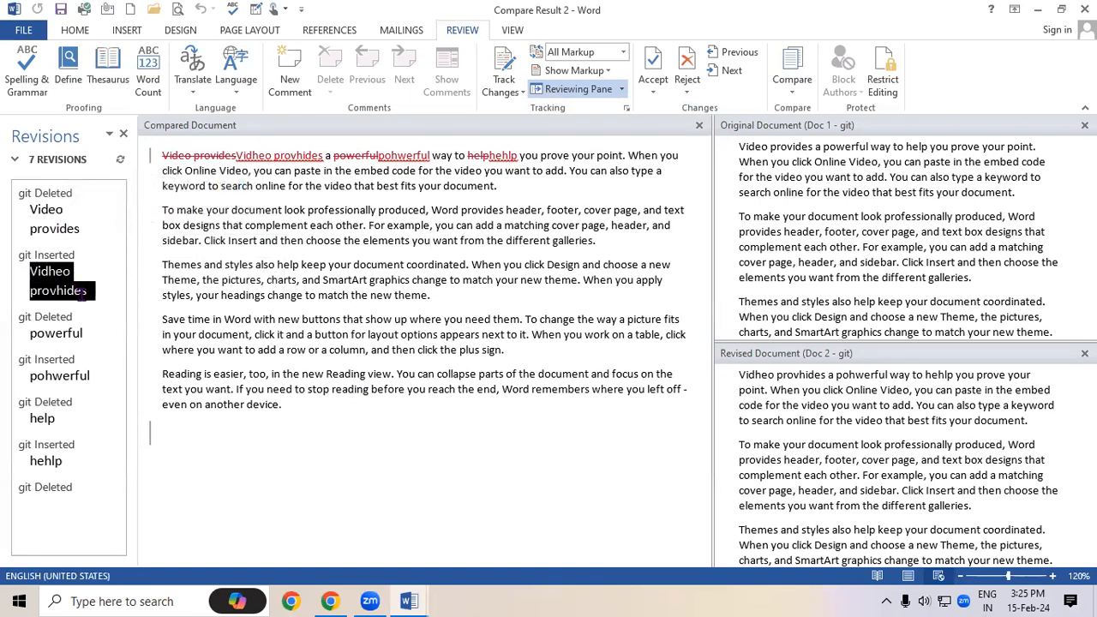
{"action": "left_click_drag", "start_coordinate": [31, 336], "coordinate": [86, 336]}
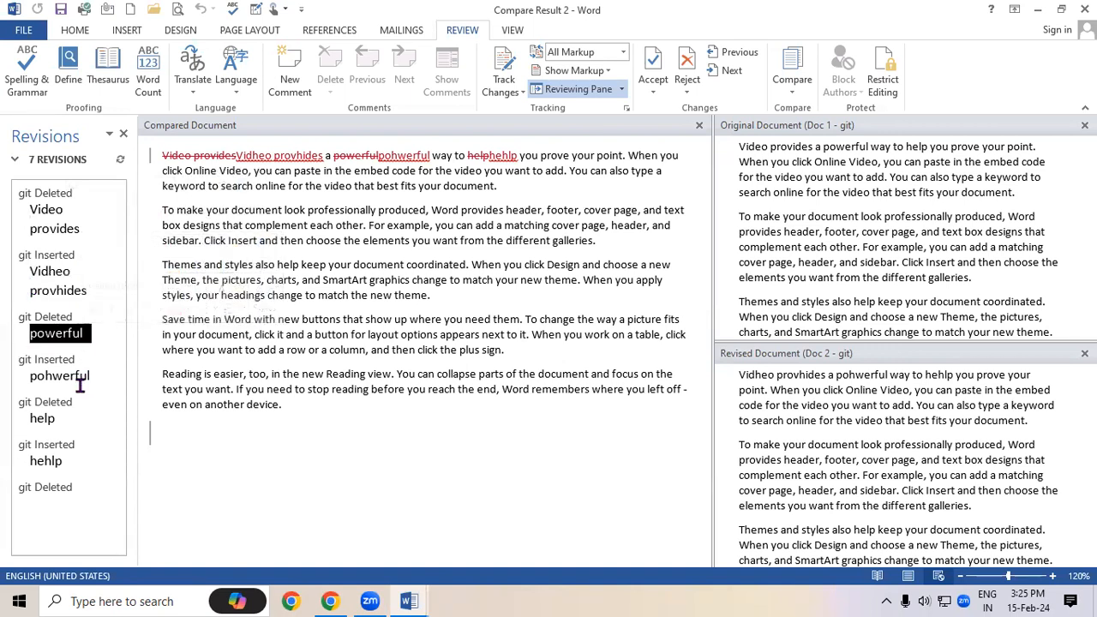
{"action": "left_click_drag", "start_coordinate": [29, 374], "coordinate": [128, 381]}
{"action": "left_click_drag", "start_coordinate": [30, 419], "coordinate": [80, 422]}
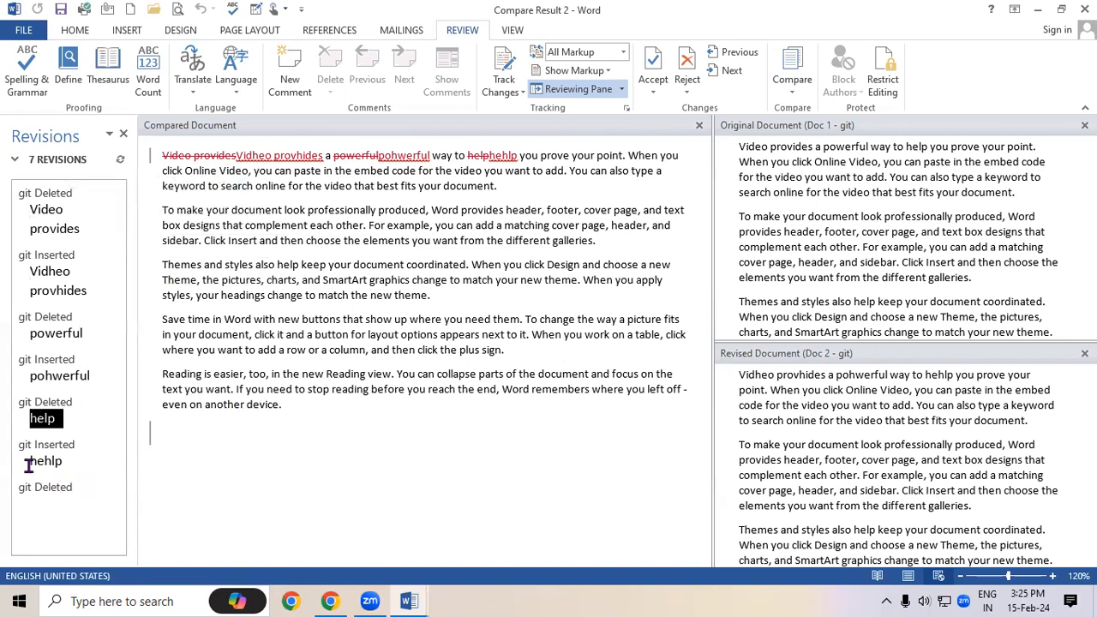
{"action": "left_click_drag", "start_coordinate": [28, 465], "coordinate": [77, 467]}
{"action": "left_click", "coordinate": [340, 479]}
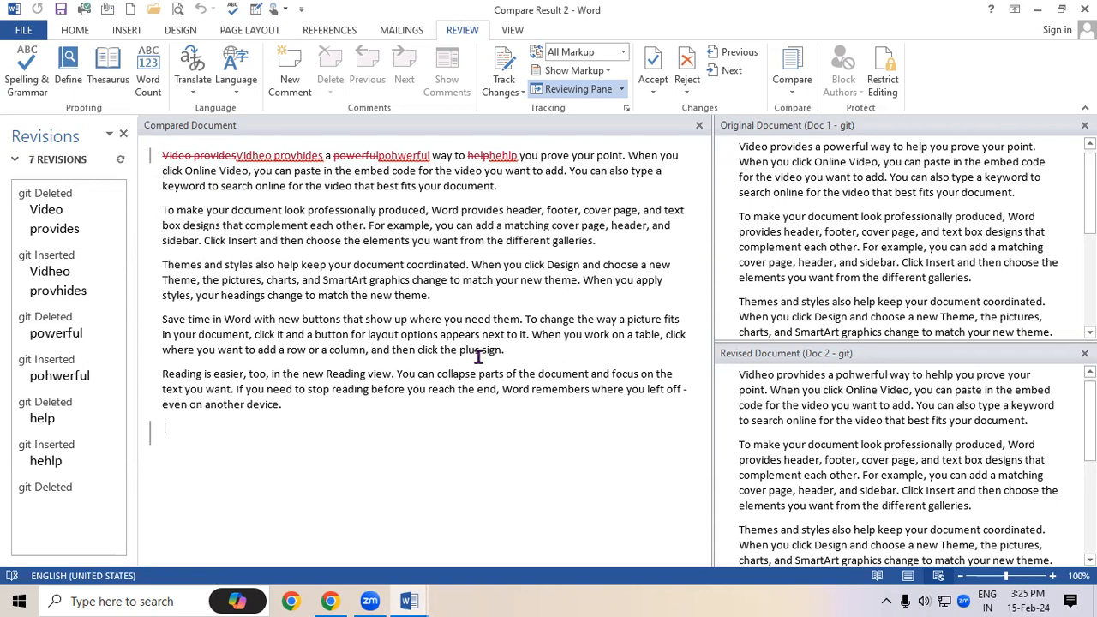
{"action": "left_click", "coordinate": [1086, 9]}
Discard the comparison result without saving and open Doc 2 from the desktop
{"action": "left_click", "coordinate": [533, 334]}
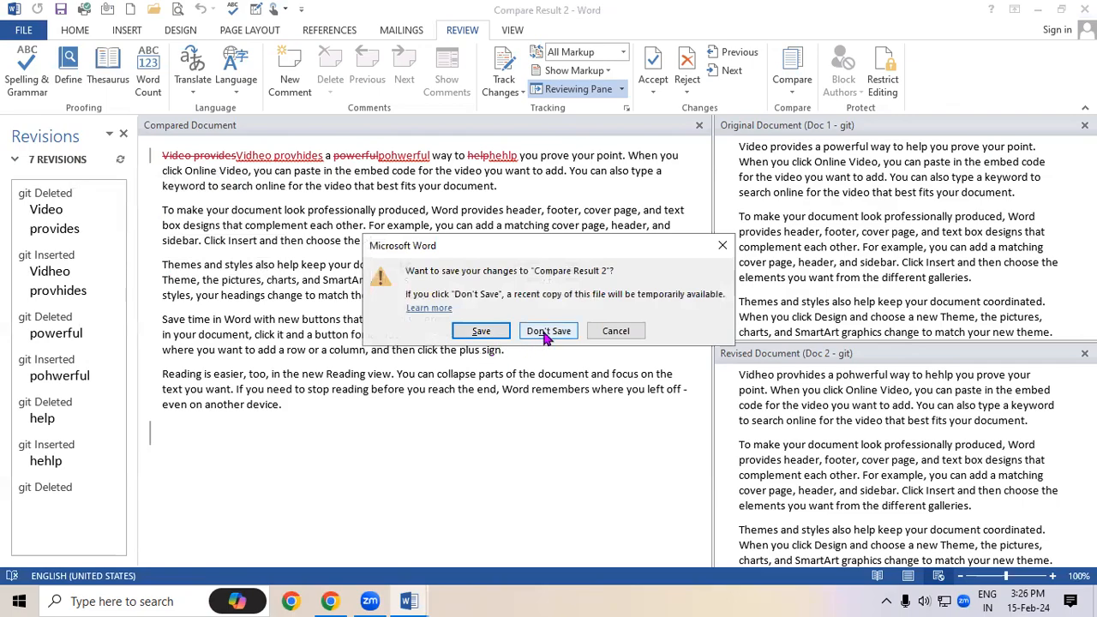
{"action": "left_click", "coordinate": [1037, 10]}
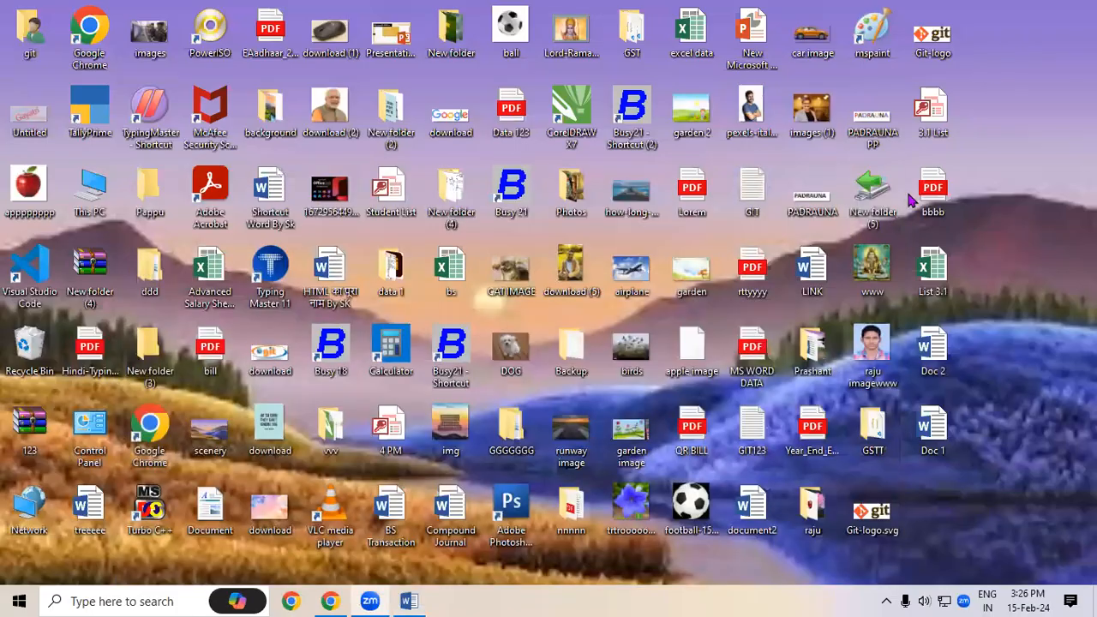
{"action": "double_click", "coordinate": [936, 367]}
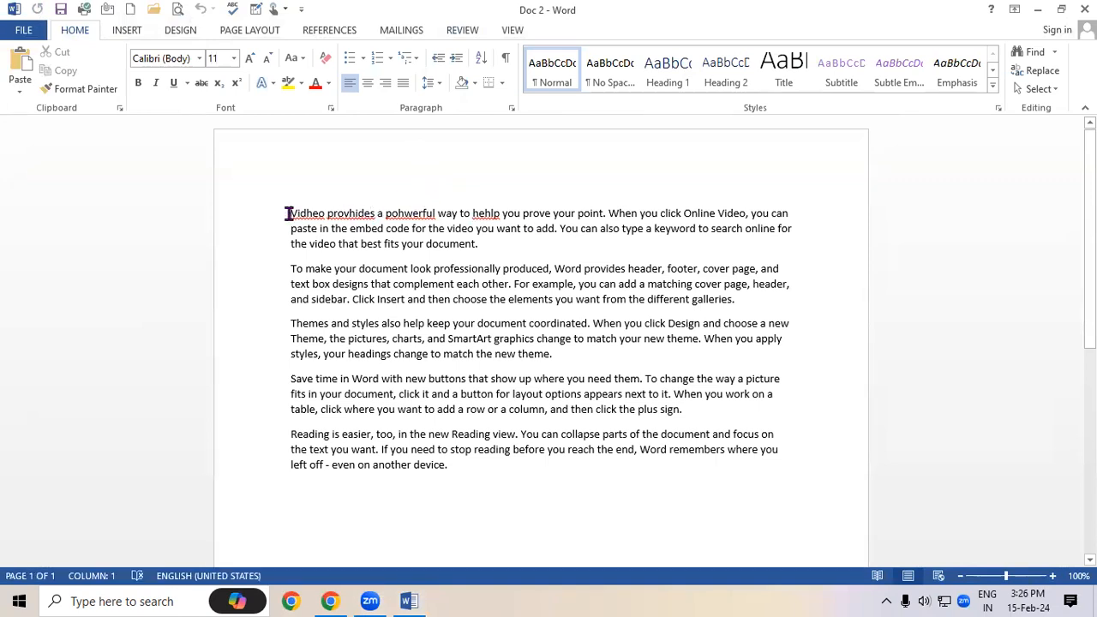
Correct 'hehlp' to help and 'pohwerful' to powerful via spelling suggestions, then close Doc 2
{"action": "right_click", "coordinate": [485, 215]}
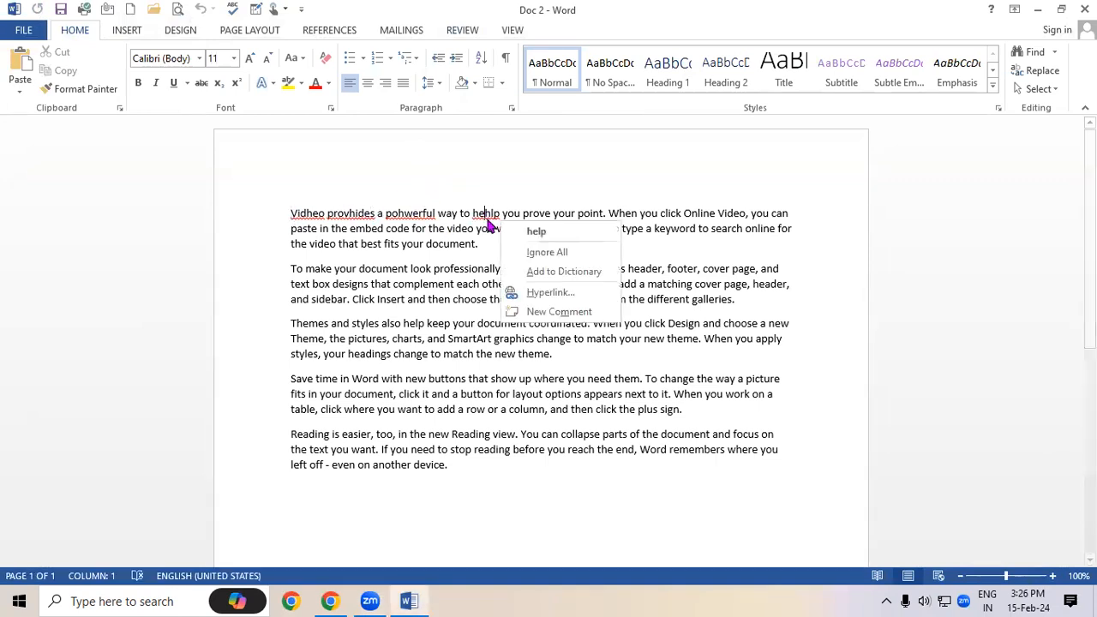
{"action": "left_click", "coordinate": [527, 231]}
{"action": "right_click", "coordinate": [422, 216]}
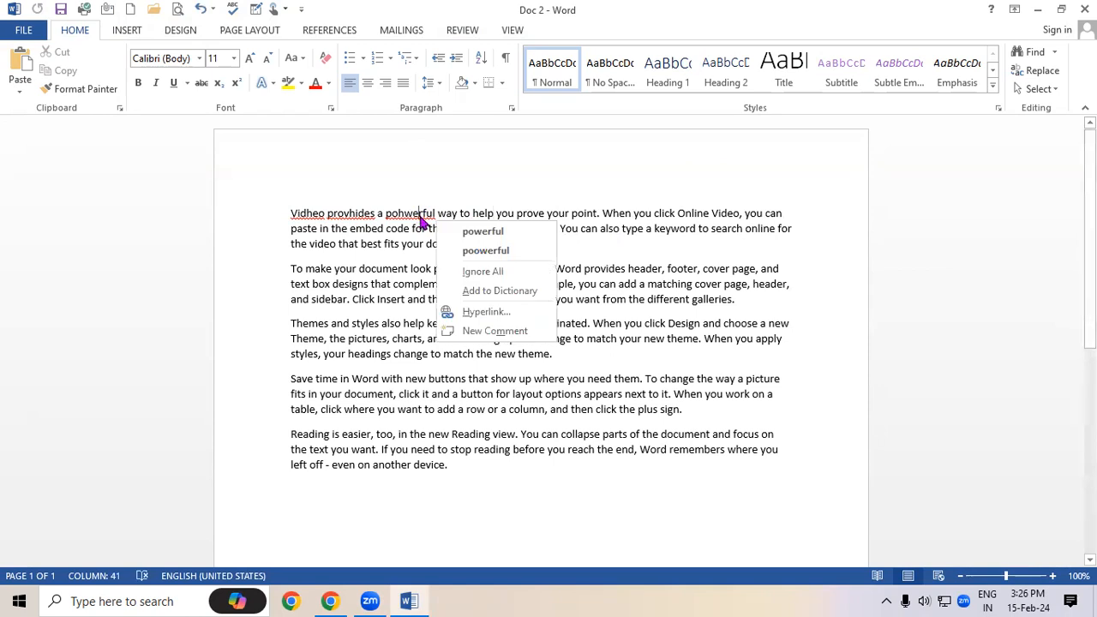
{"action": "left_click", "coordinate": [467, 232]}
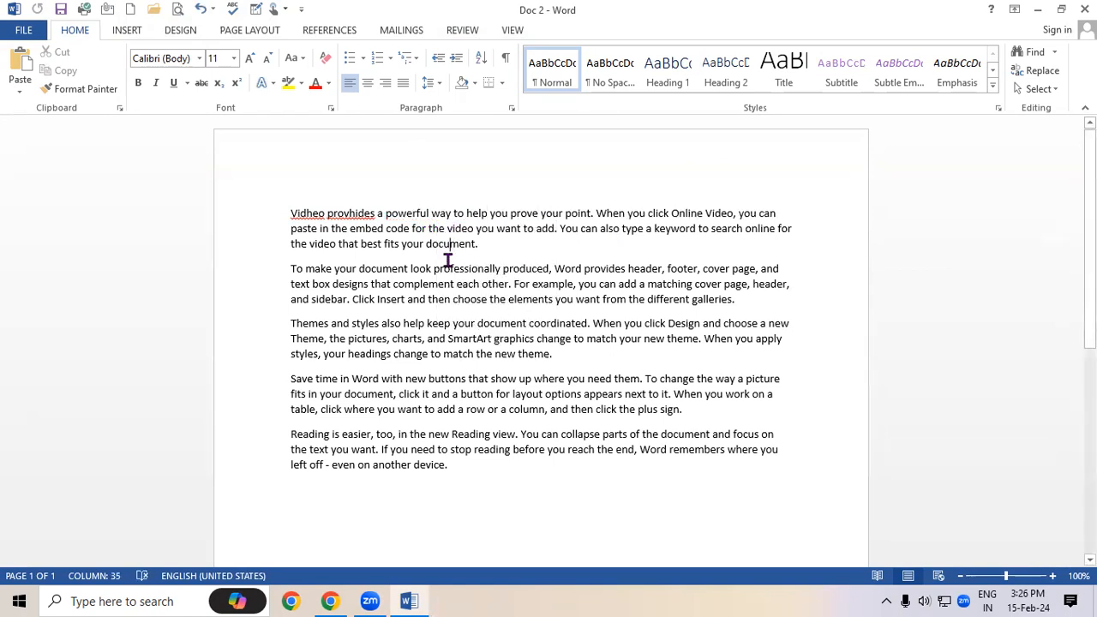
{"action": "left_click", "coordinate": [1084, 9]}
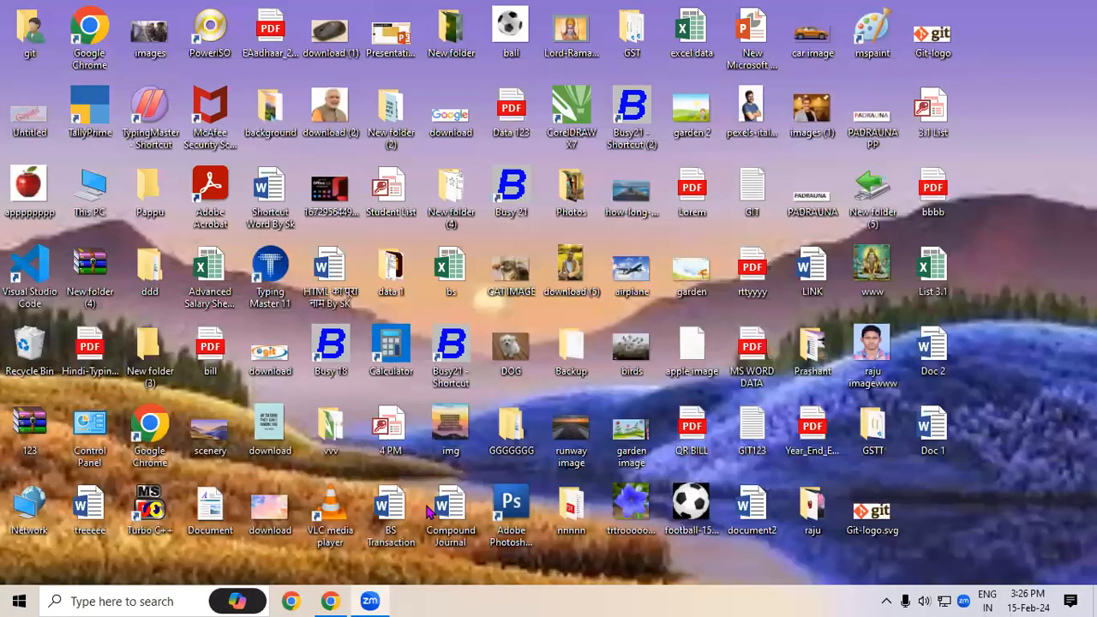
Relaunch Word with winword, start a blank document, and bring up the Compare Documents dialog
{"action": "key", "text": "super+r"}
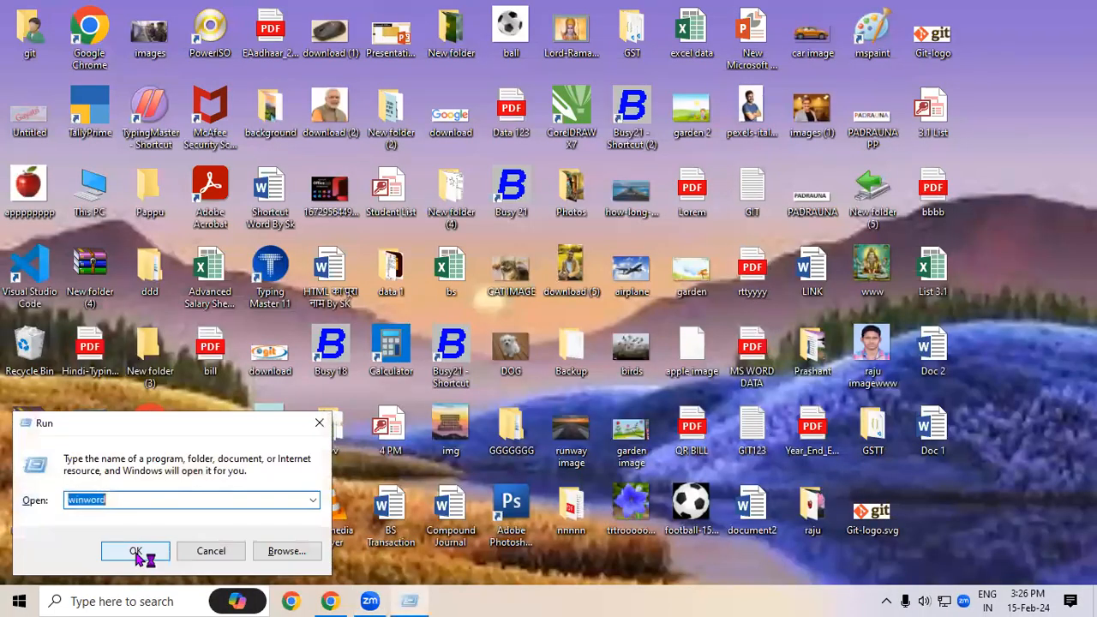
{"action": "left_click", "coordinate": [142, 550]}
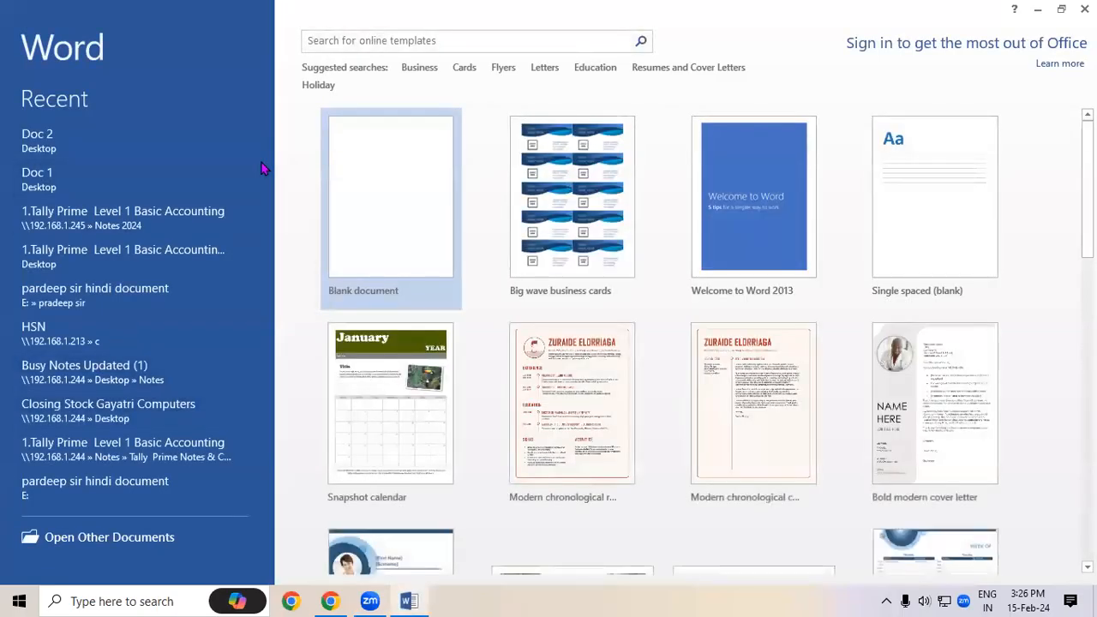
{"action": "left_click", "coordinate": [419, 211]}
{"action": "left_click", "coordinate": [471, 31]}
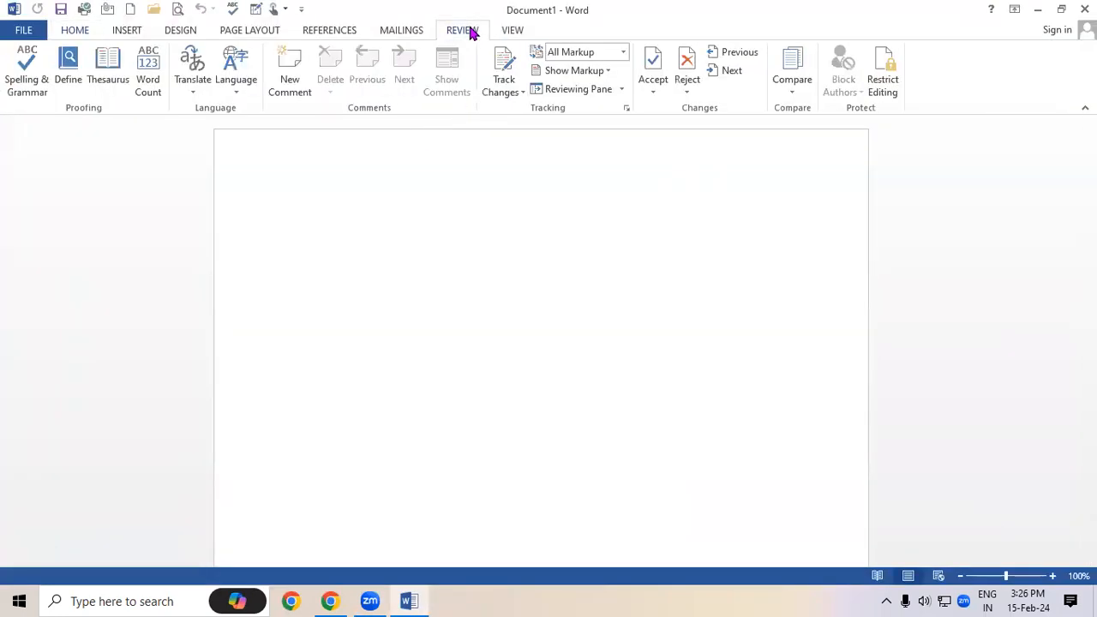
{"action": "left_click", "coordinate": [793, 86]}
{"action": "left_click", "coordinate": [797, 108]}
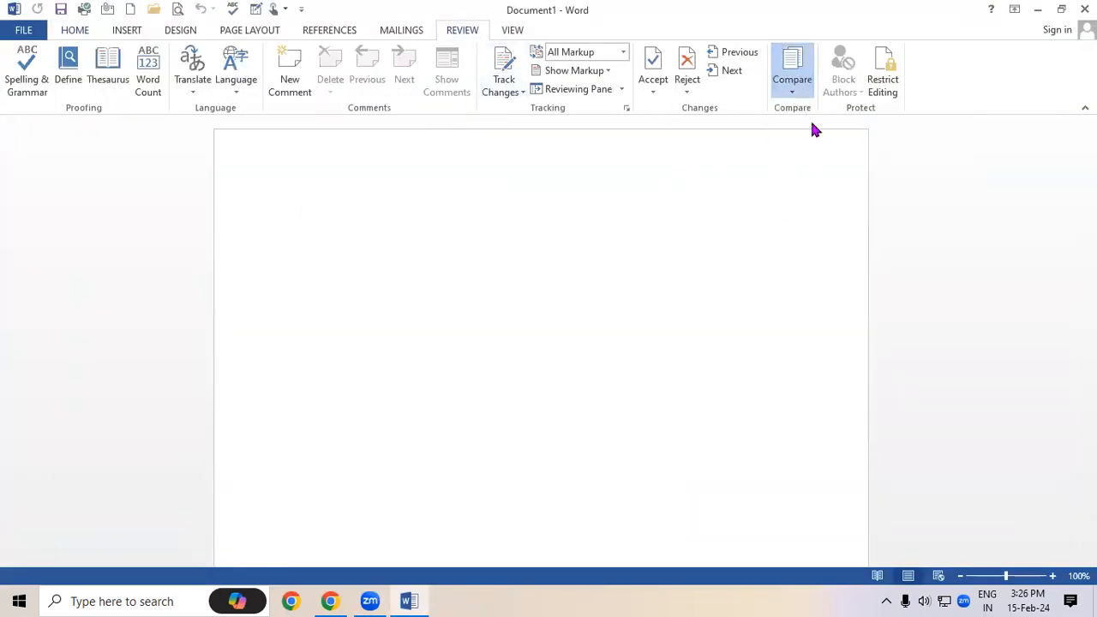
Choose Doc 1 from the Desktop as the original document
{"action": "left_click", "coordinate": [503, 108]}
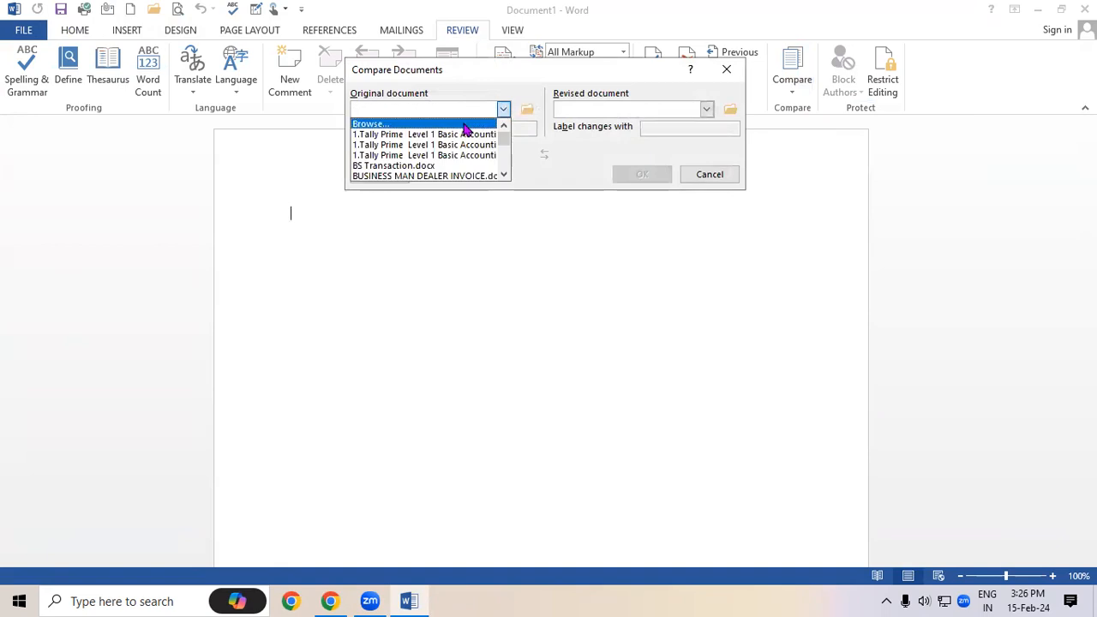
{"action": "left_click", "coordinate": [465, 124]}
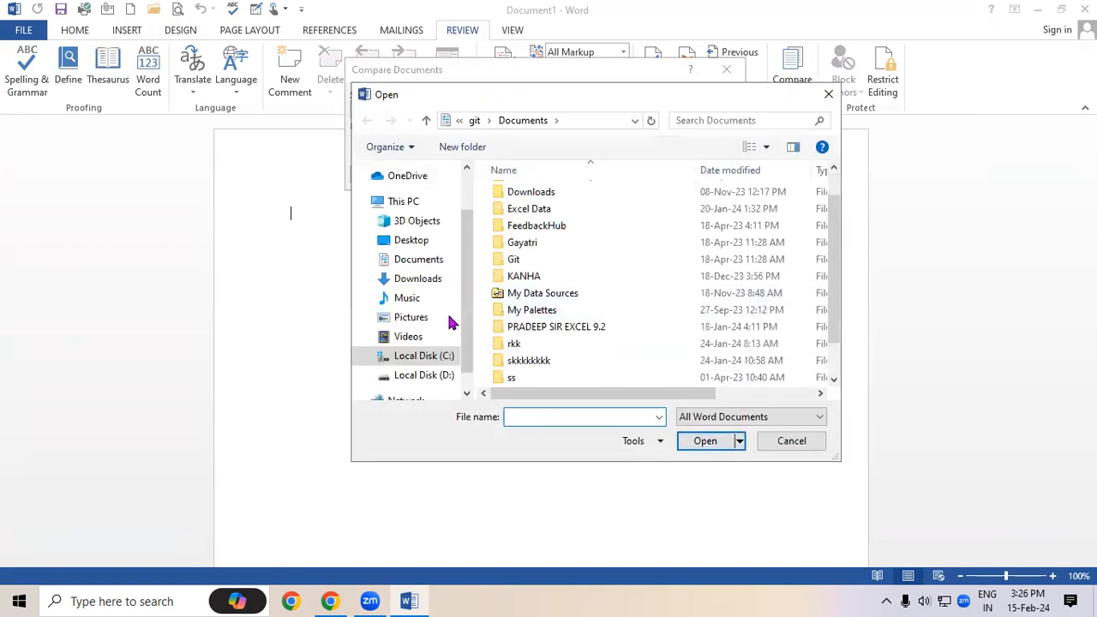
{"action": "left_click", "coordinate": [398, 242]}
{"action": "scroll", "coordinate": [583, 319], "scroll_direction": "down", "scroll_amount": 4}
{"action": "scroll", "coordinate": [690, 332], "scroll_direction": "down", "scroll_amount": 3}
{"action": "left_click", "coordinate": [784, 319]}
{"action": "left_click", "coordinate": [705, 441]}
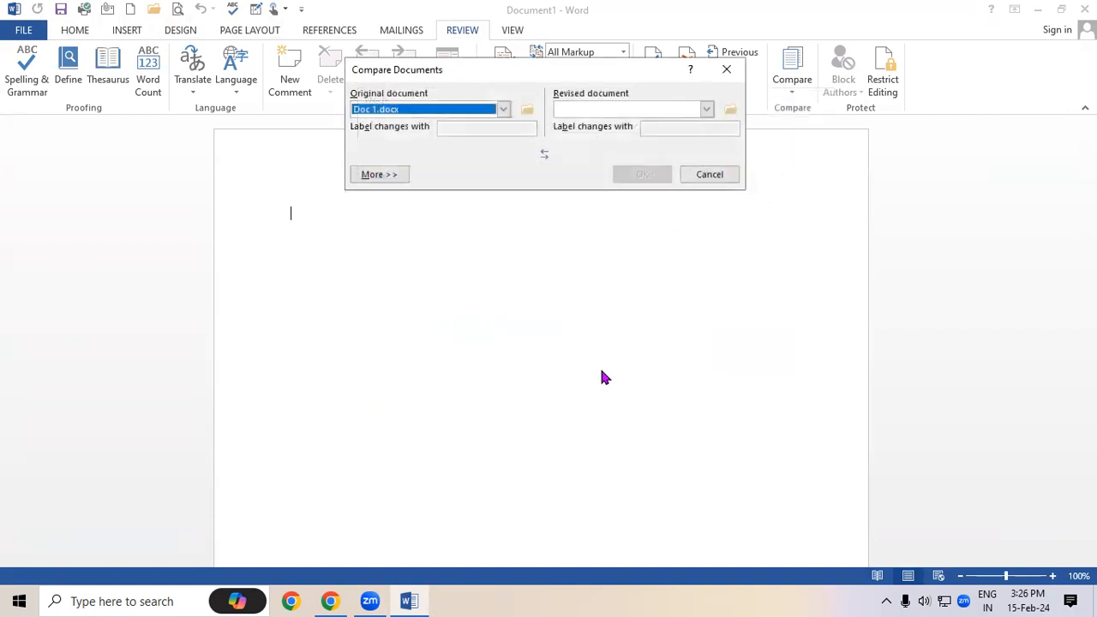
Choose Doc 2 as the revised document and run the comparison
{"action": "left_click", "coordinate": [705, 109]}
{"action": "left_click", "coordinate": [638, 120]}
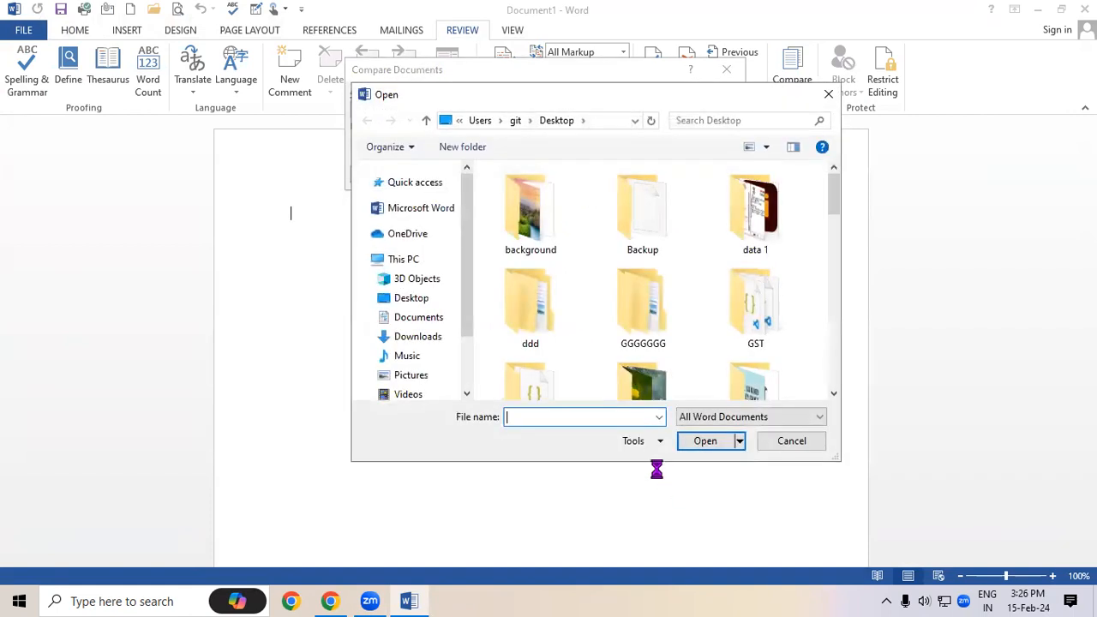
{"action": "scroll", "coordinate": [580, 348], "scroll_direction": "down", "scroll_amount": 4}
{"action": "scroll", "coordinate": [573, 337], "scroll_direction": "down", "scroll_amount": 9}
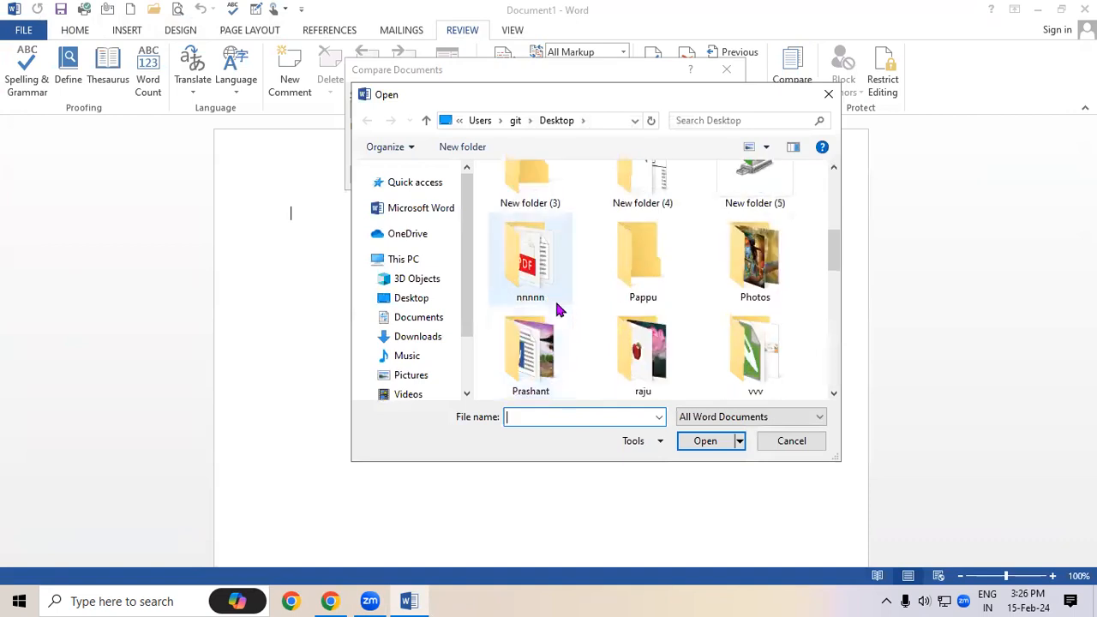
{"action": "left_click", "coordinate": [515, 240]}
{"action": "left_click", "coordinate": [708, 441]}
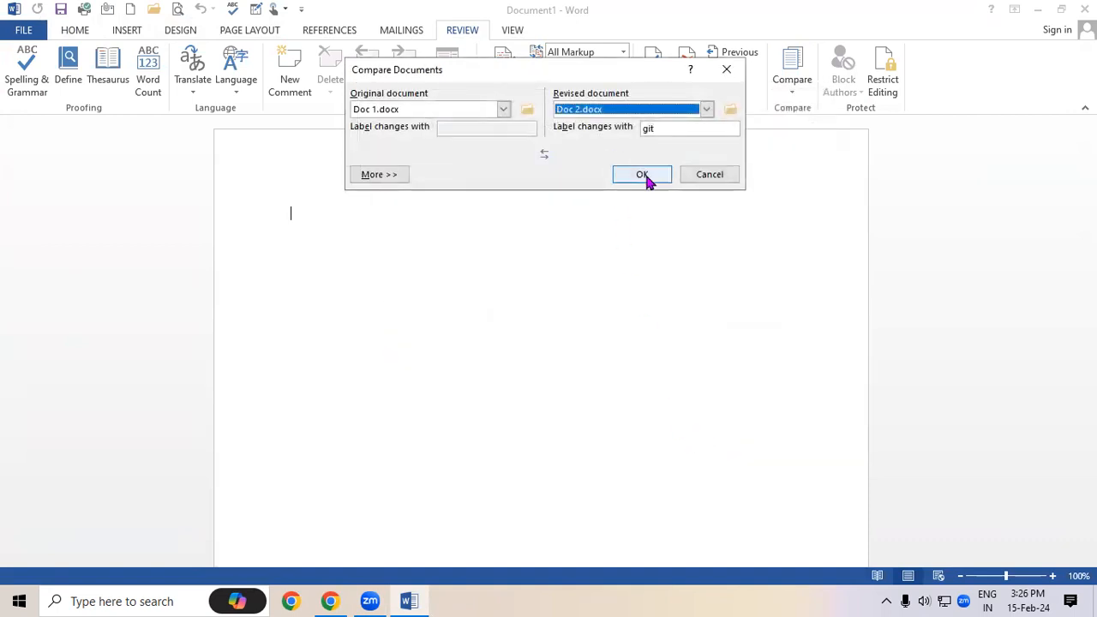
{"action": "left_click", "coordinate": [644, 176]}
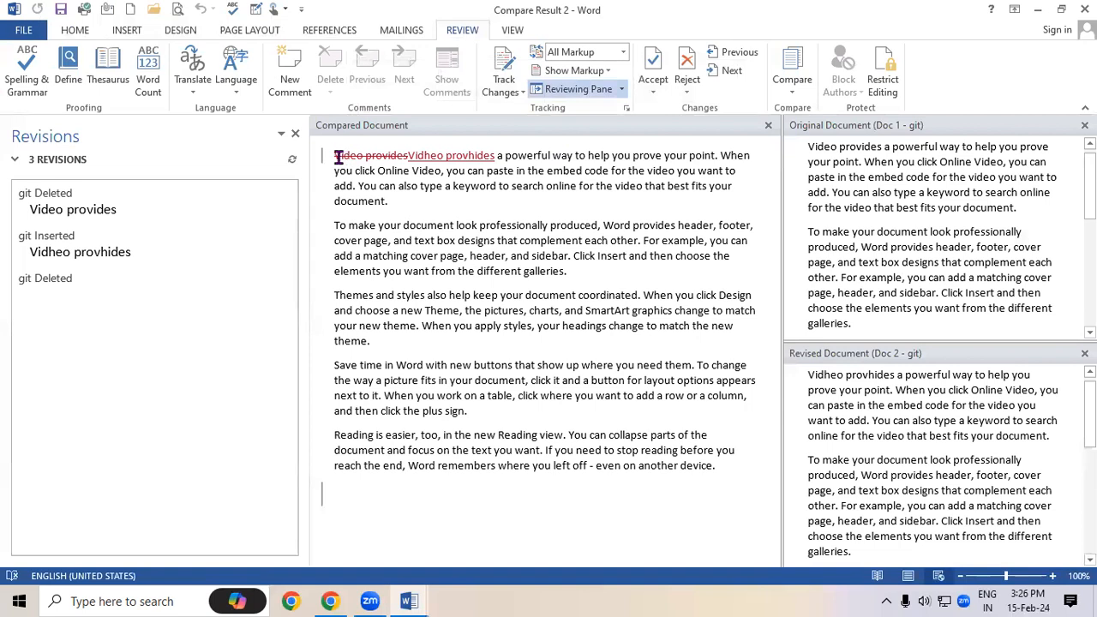
{"action": "left_click", "coordinate": [477, 156]}
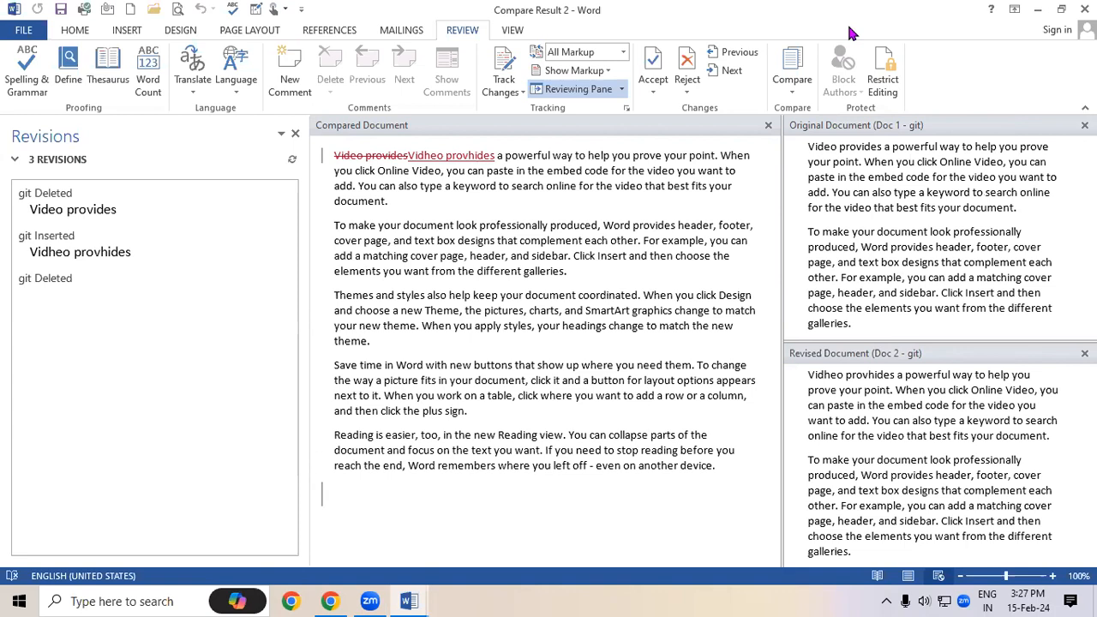
{"action": "left_click", "coordinate": [331, 31]}
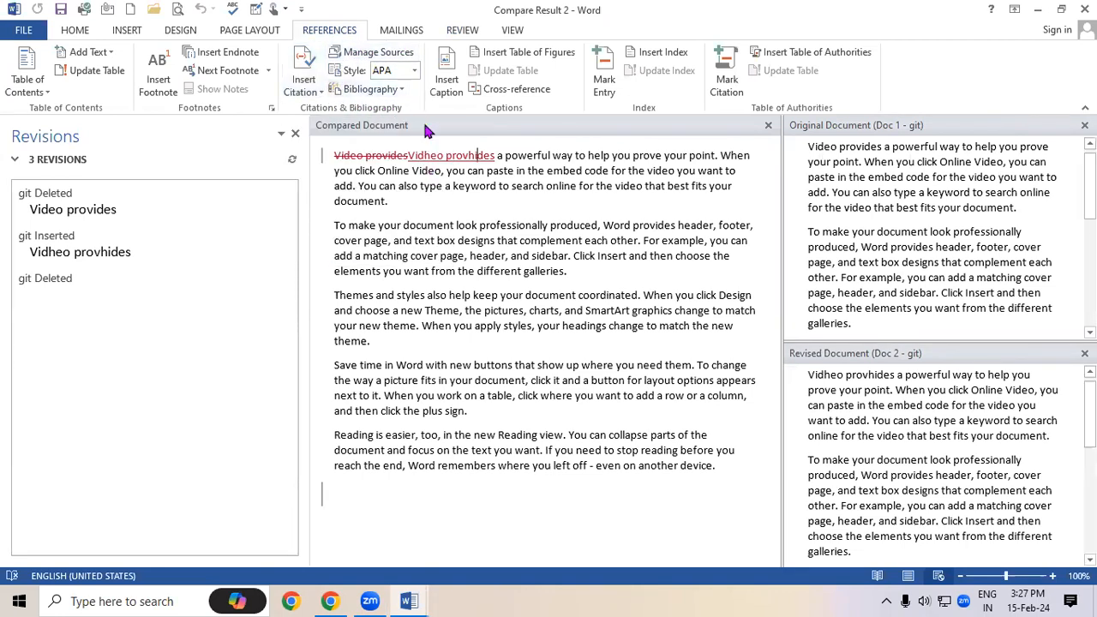
{"action": "left_click", "coordinate": [447, 36]}
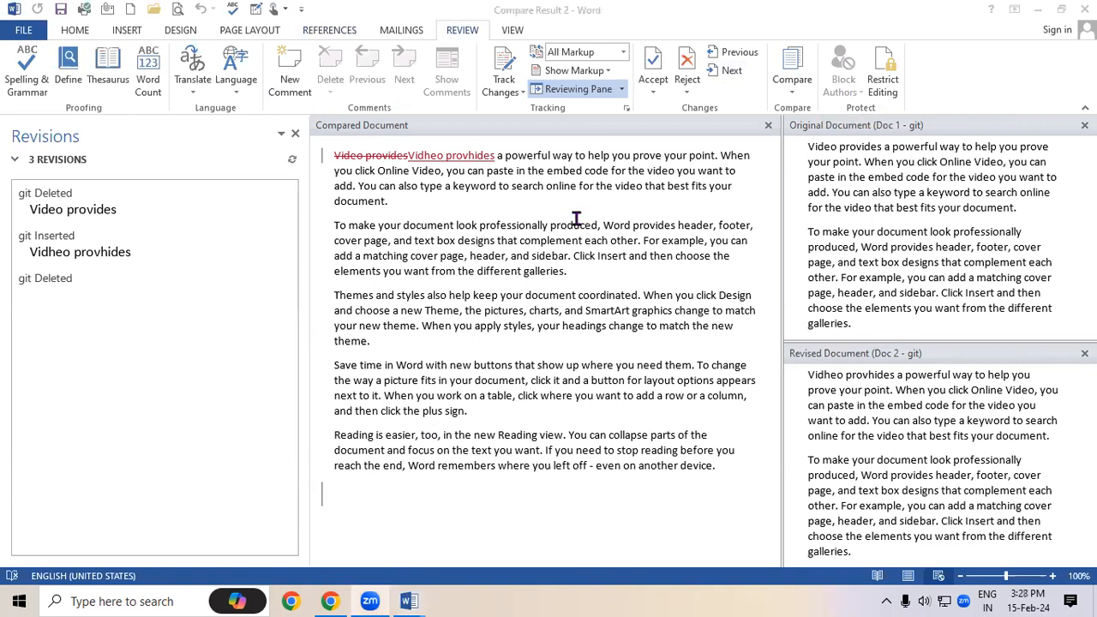
{"action": "left_click", "coordinate": [330, 33]}
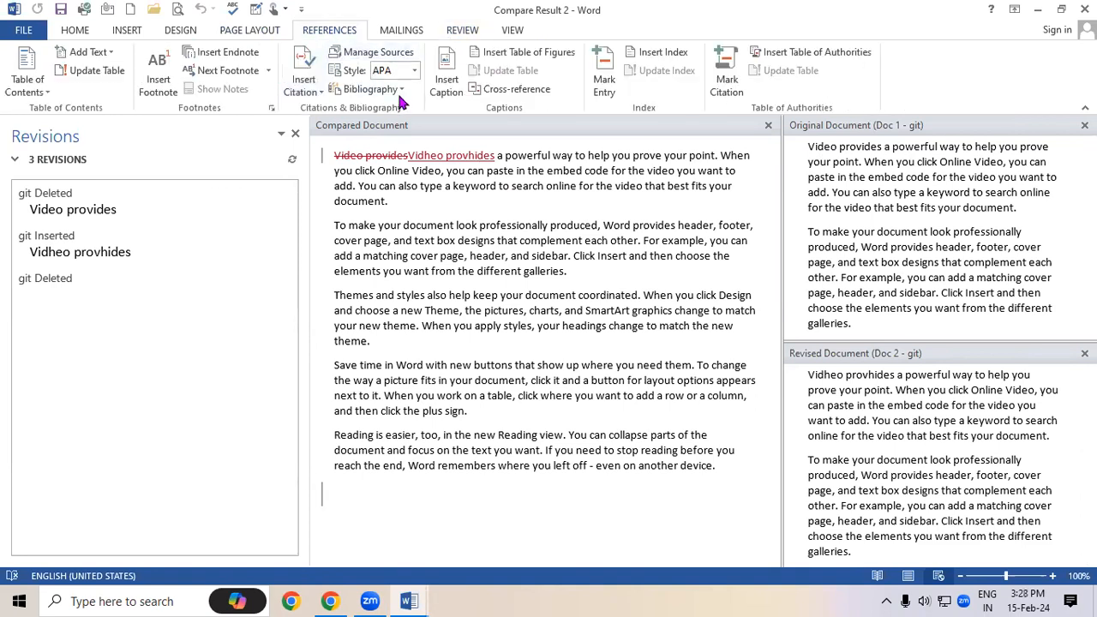
{"action": "left_click", "coordinate": [369, 89]}
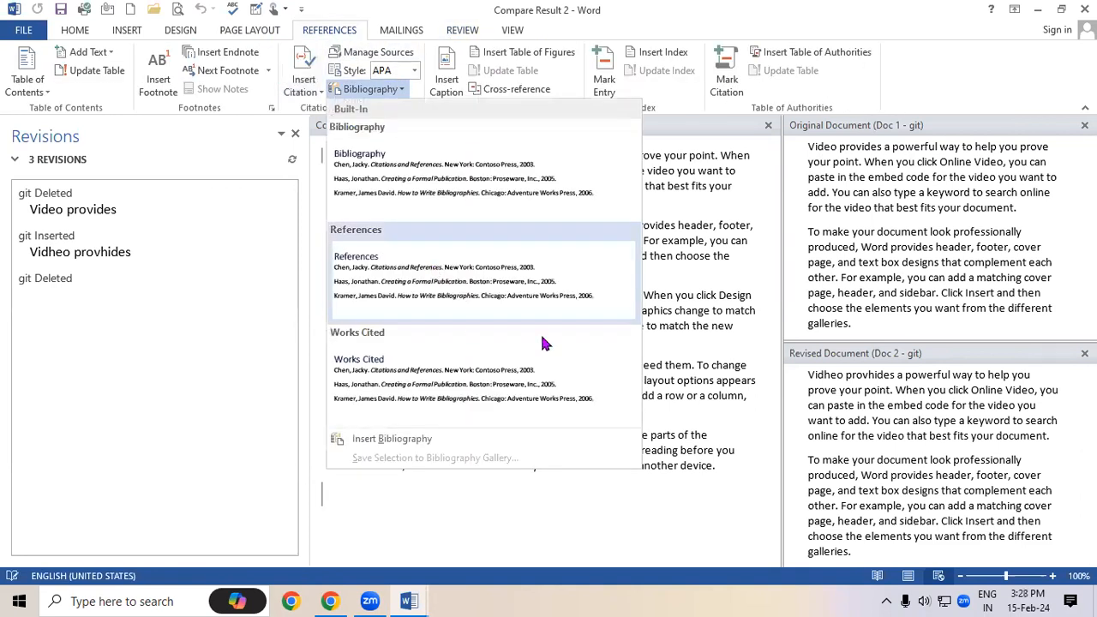
{"action": "left_click", "coordinate": [693, 199]}
{"action": "left_click", "coordinate": [462, 33]}
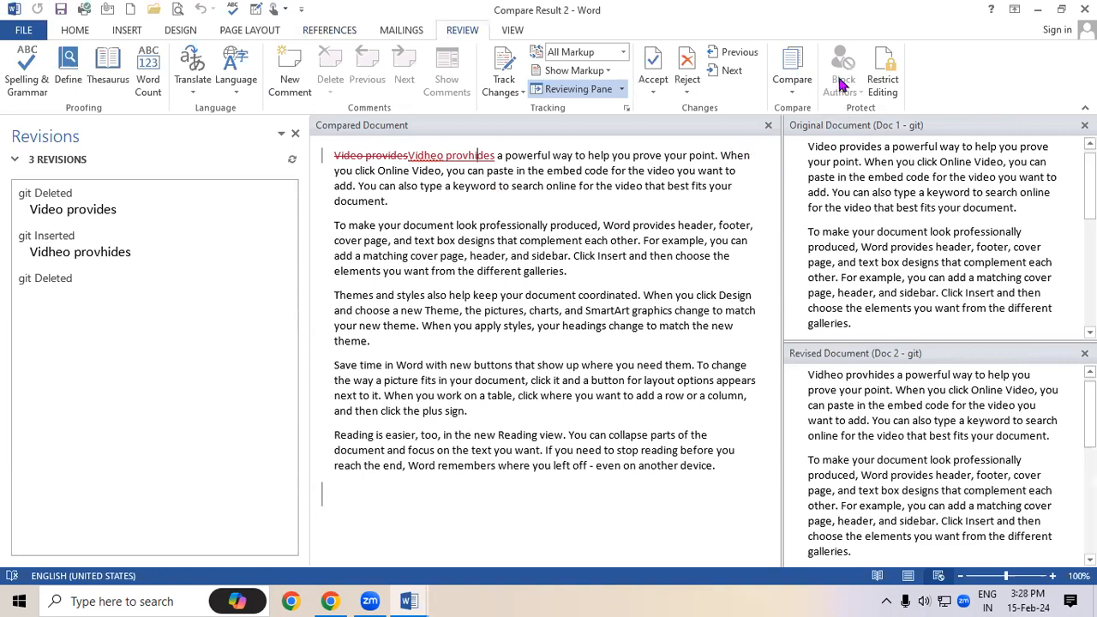
{"action": "left_click", "coordinate": [478, 170]}
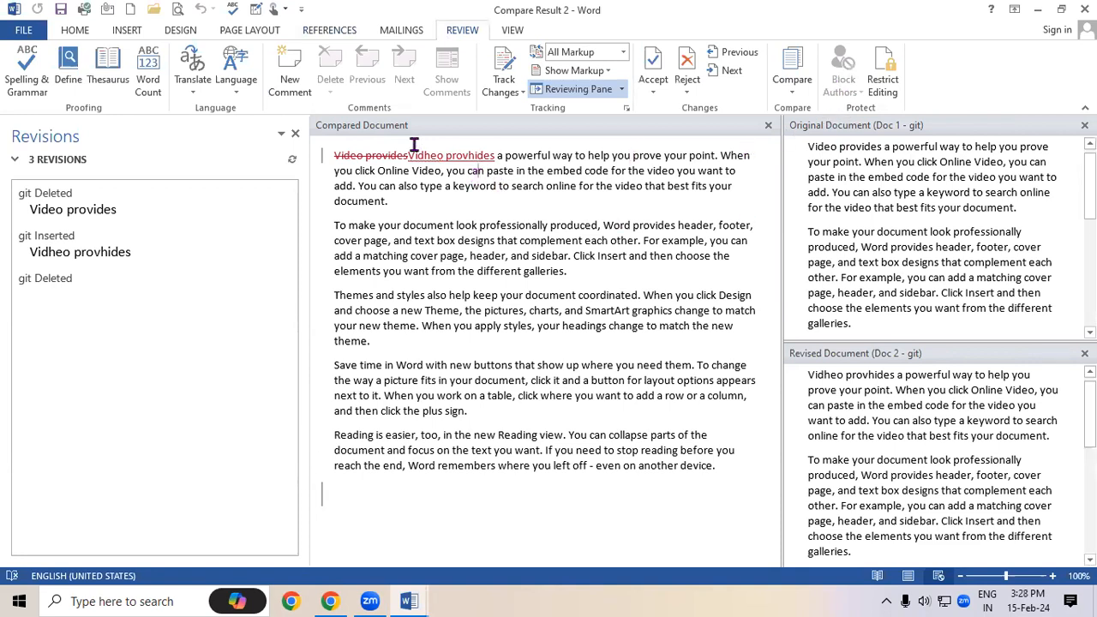
{"action": "left_click", "coordinate": [329, 30]}
{"action": "left_click", "coordinate": [397, 91]}
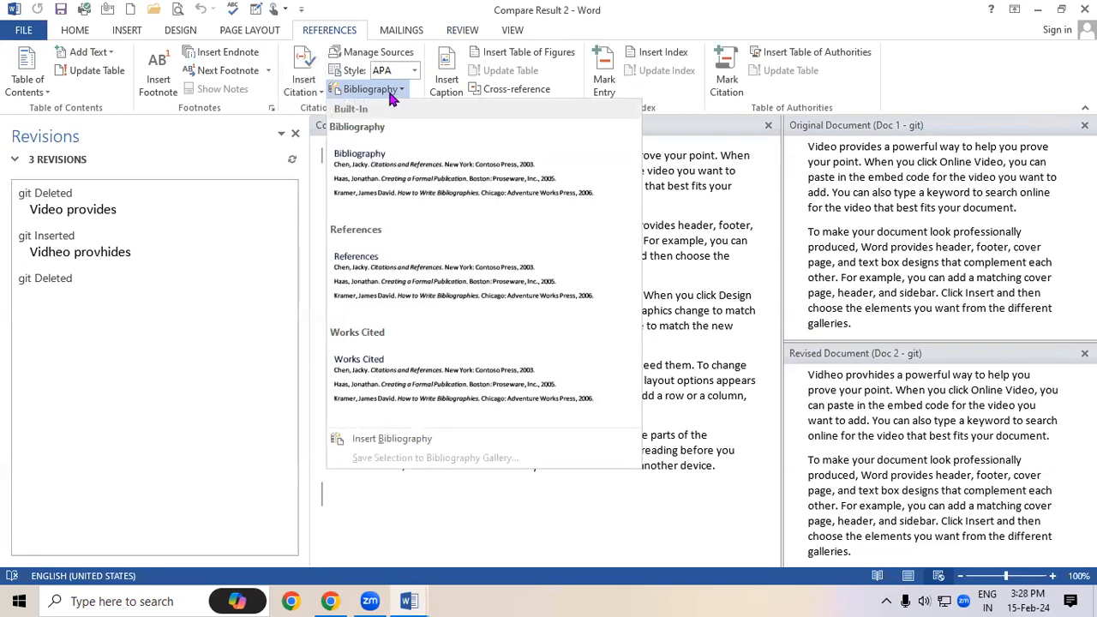
{"action": "left_click", "coordinate": [728, 257]}
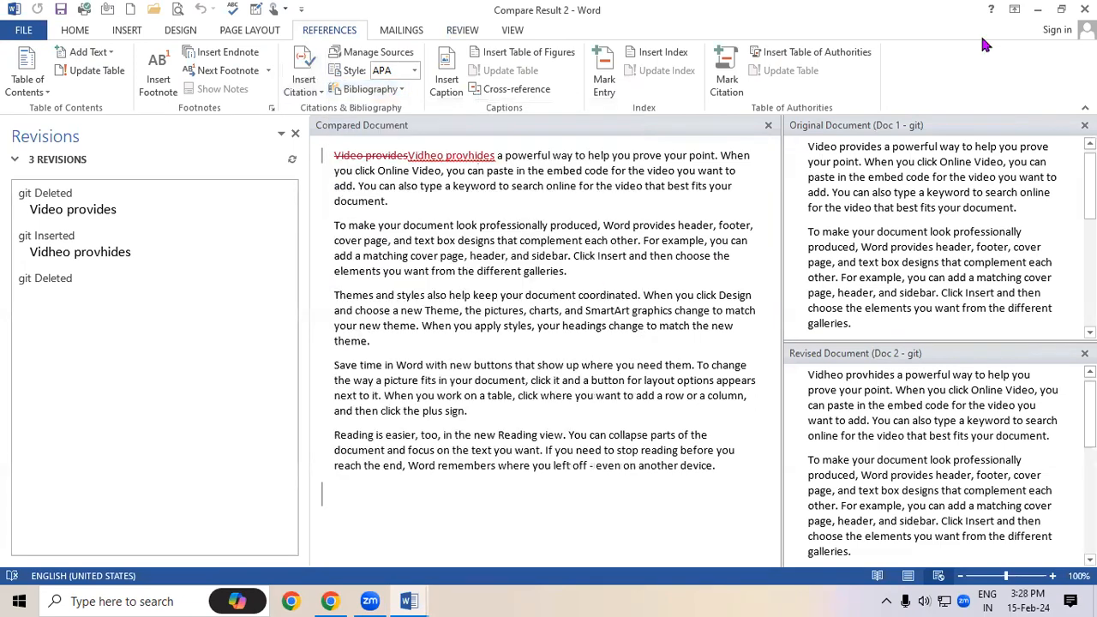
{"action": "left_click", "coordinate": [467, 30]}
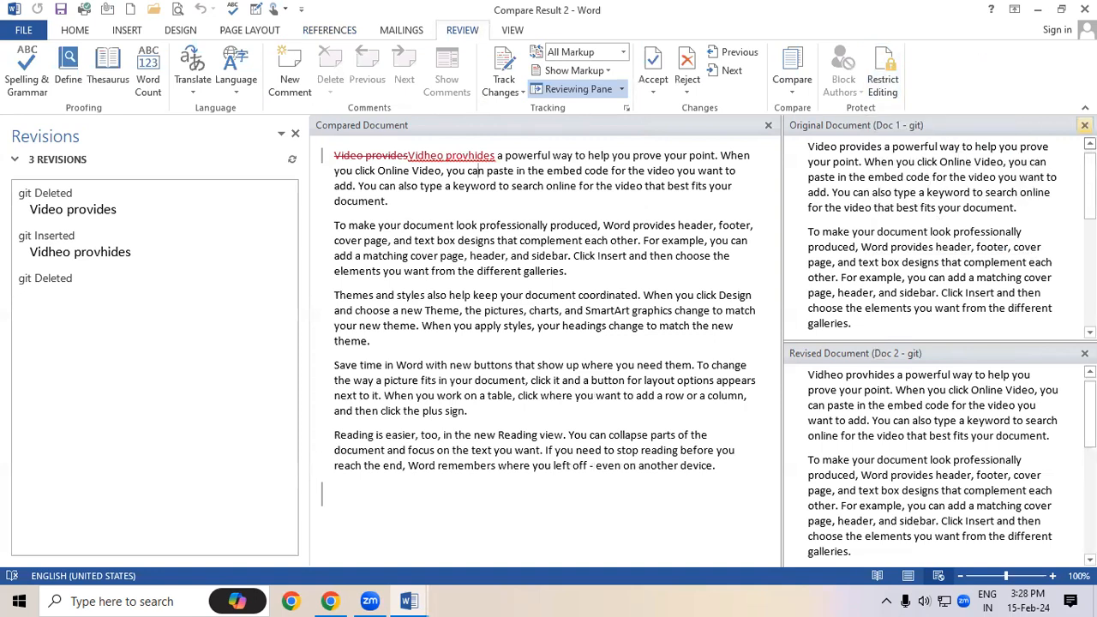
Hide the source-document panes and revisions list, then open the Restrict Editing pane
{"action": "left_click", "coordinate": [1084, 125]}
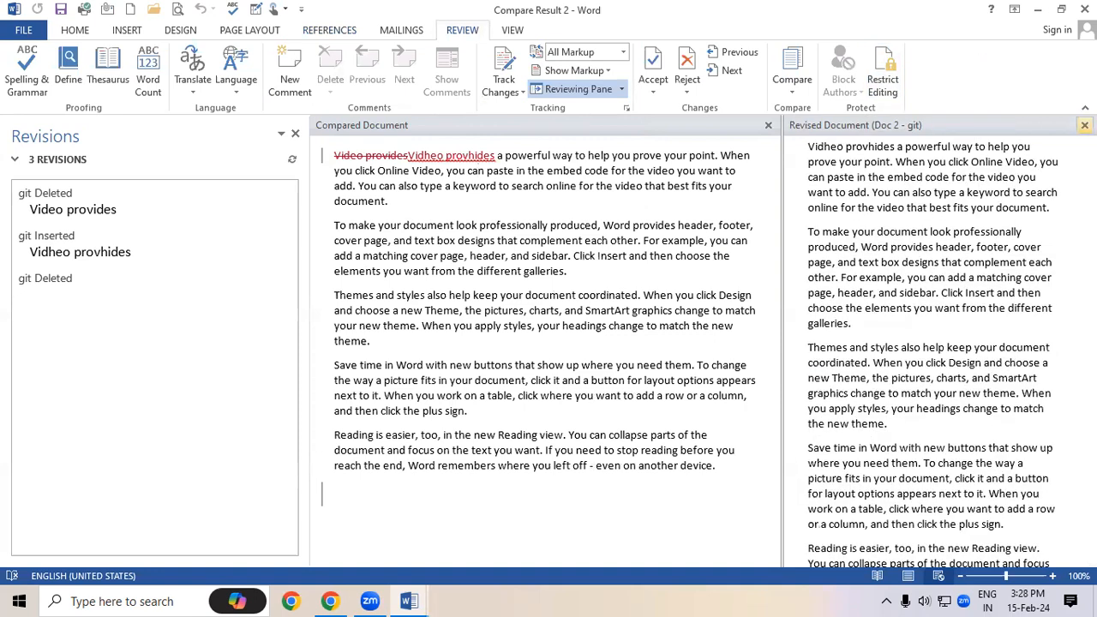
{"action": "left_click", "coordinate": [1084, 125]}
{"action": "left_click", "coordinate": [295, 134]}
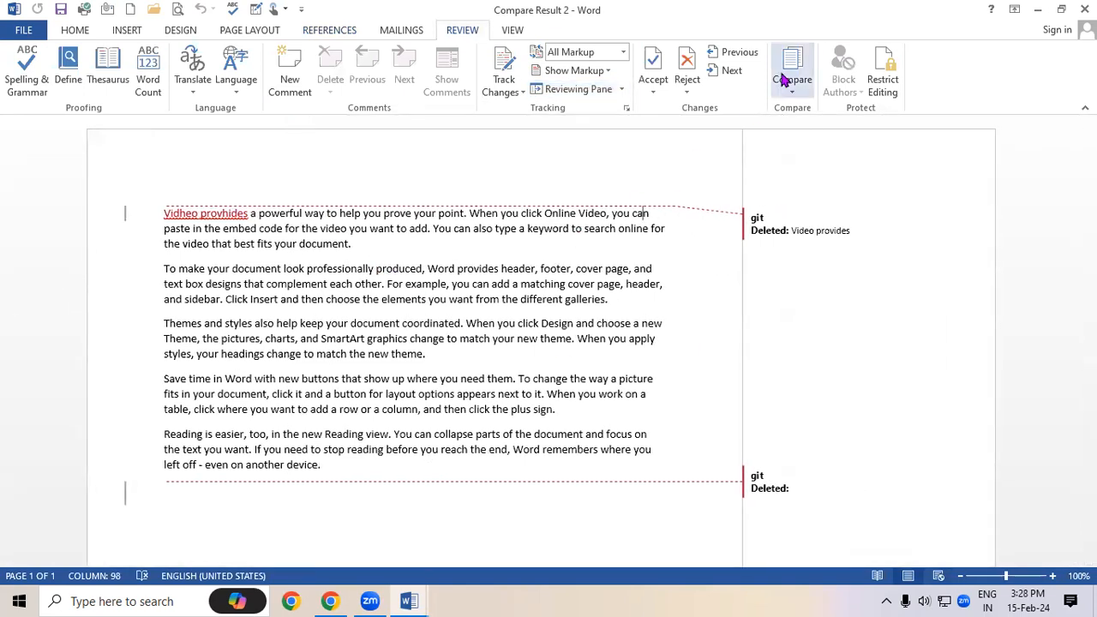
{"action": "double_click", "coordinate": [313, 244]}
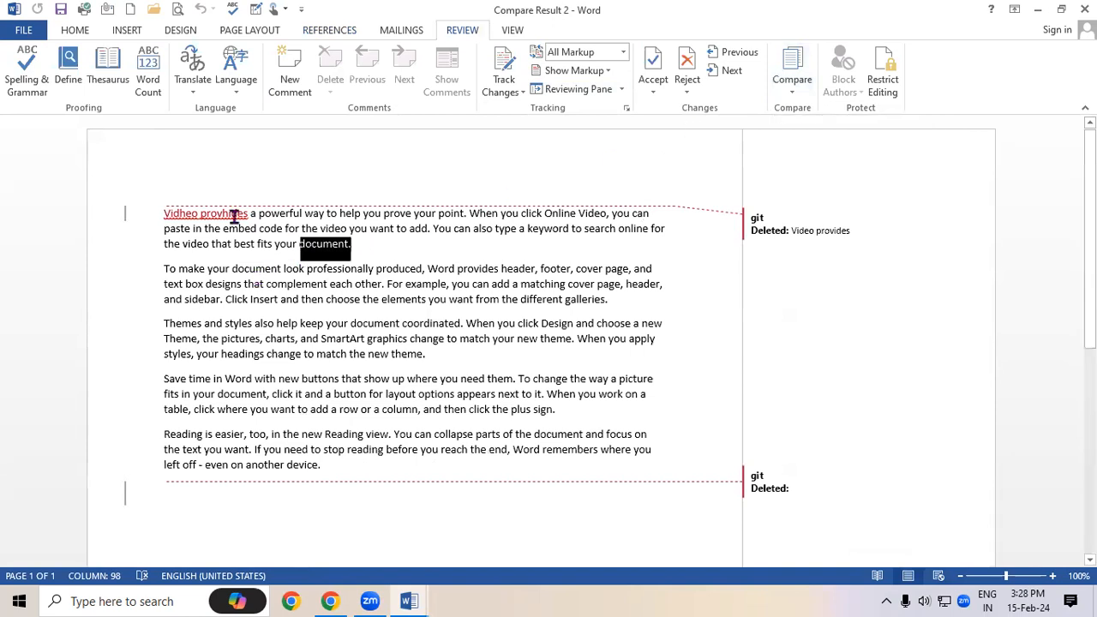
{"action": "triple_click", "coordinate": [182, 213]}
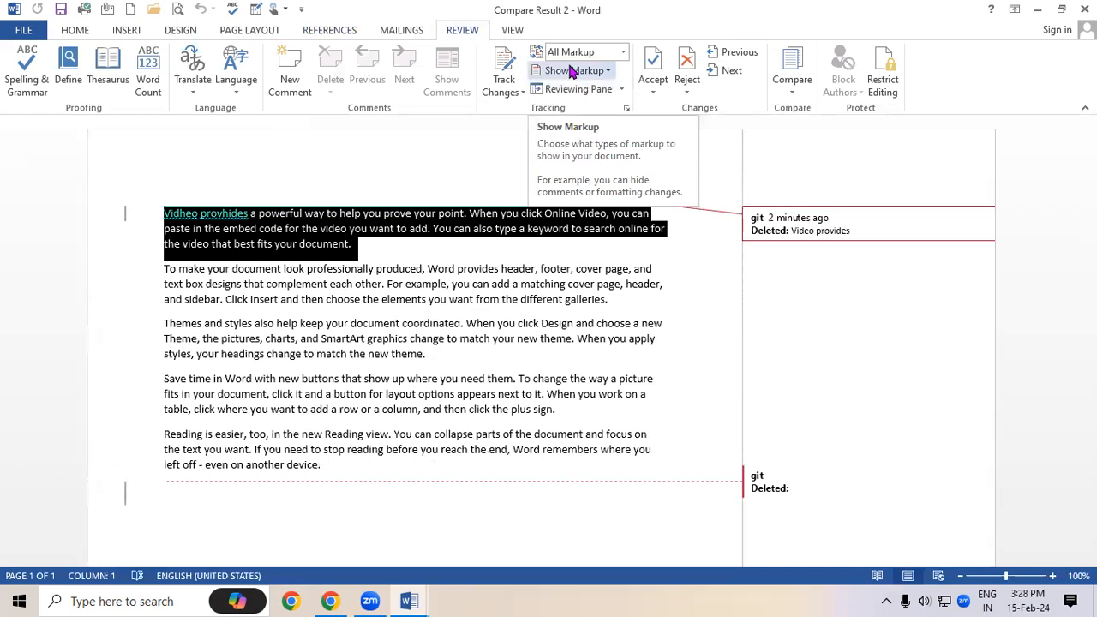
{"action": "left_click", "coordinate": [529, 300]}
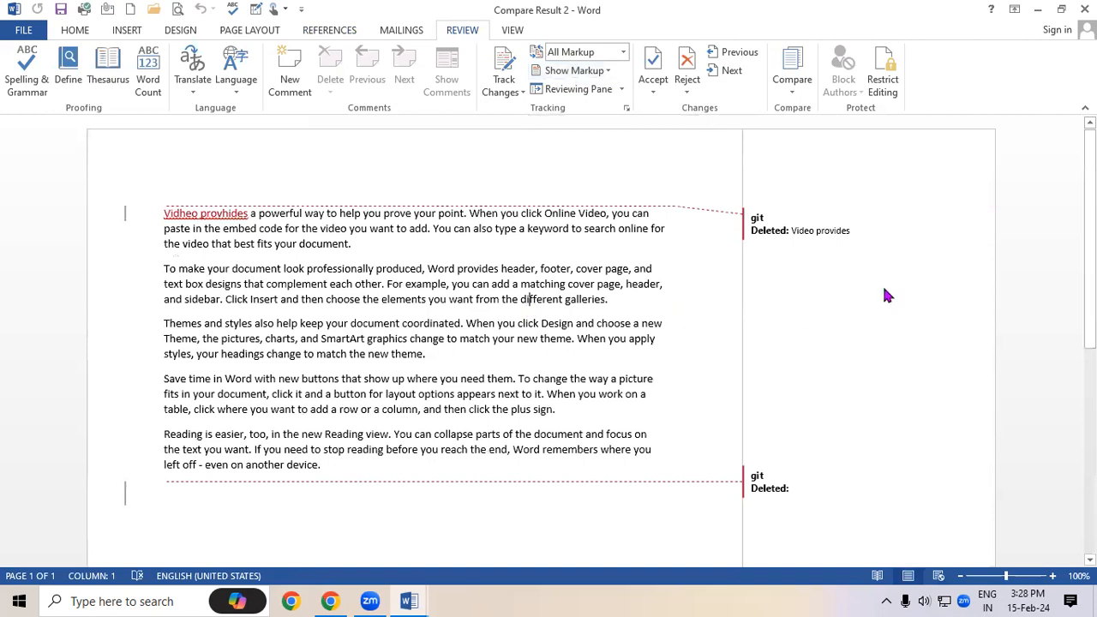
{"action": "left_click", "coordinate": [883, 86]}
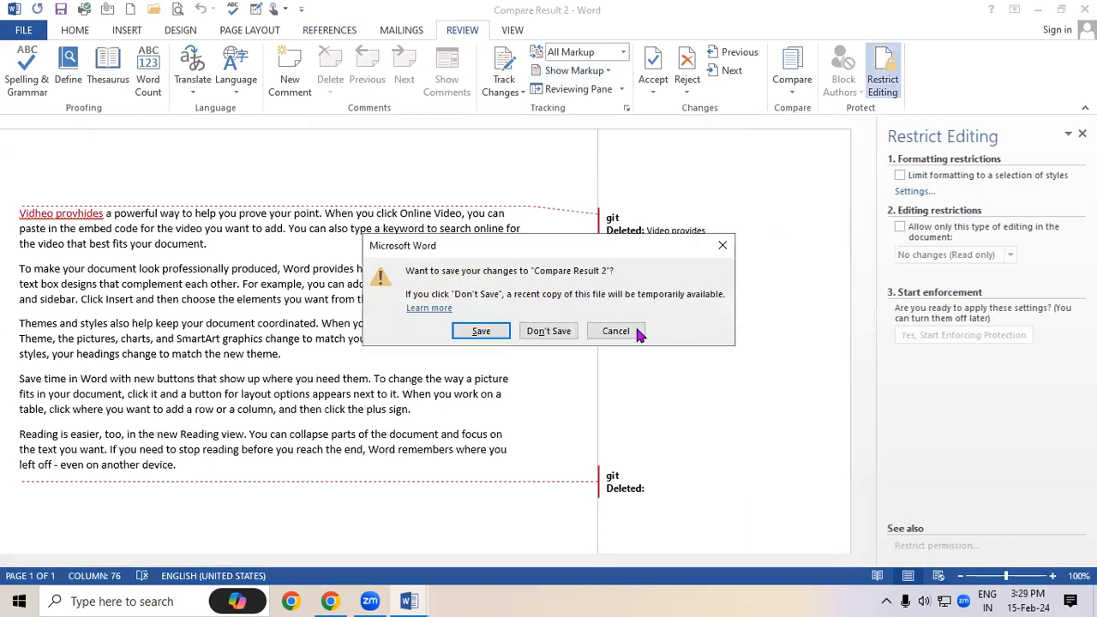
Discard Compare Result 2 unsaved and fill the new Document1 with =rand() sample paragraphs
{"action": "left_click", "coordinate": [557, 331]}
{"action": "type", "text": "=rand"}
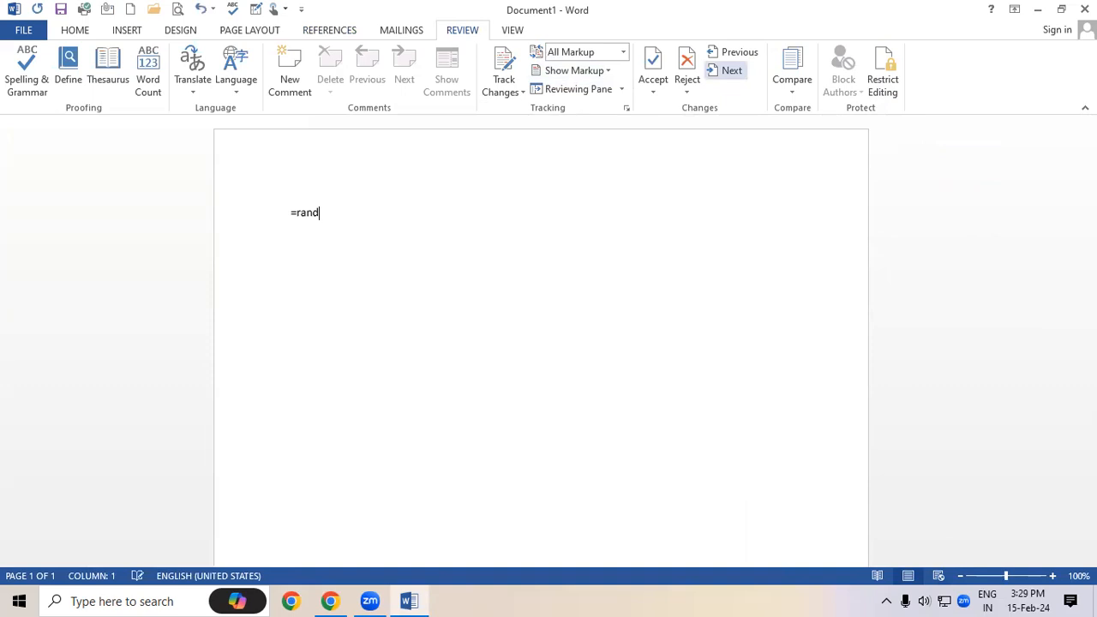
{"action": "type", "text": "()"}
{"action": "key", "text": "Return"}
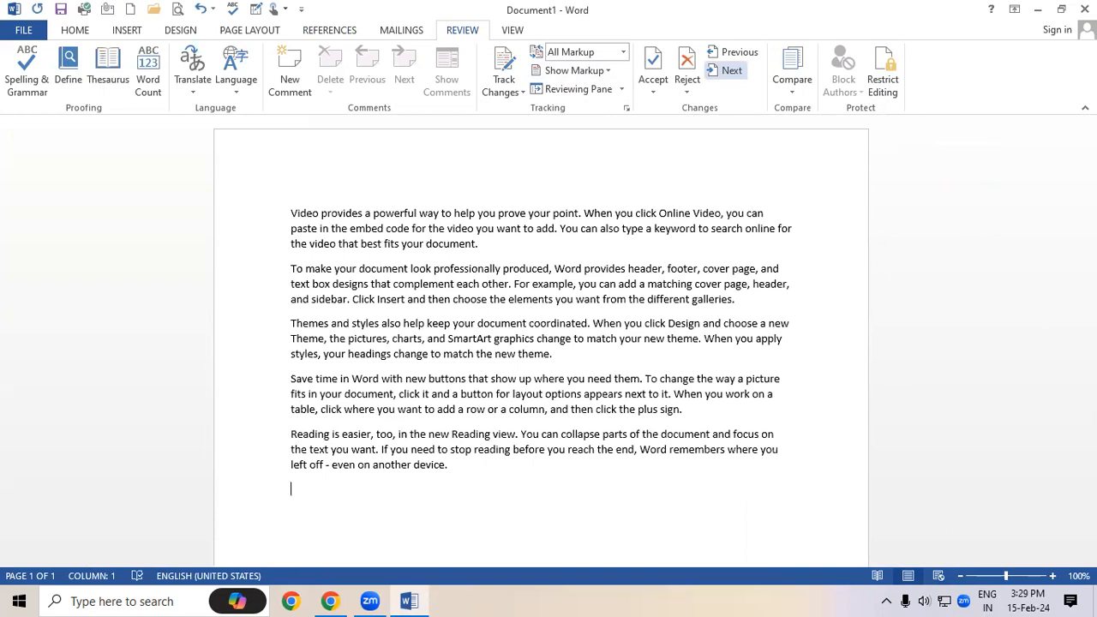
In Restrict Editing, limit formatting to selected styles and allow only No changes (Read only) editing
{"action": "left_click", "coordinate": [888, 89]}
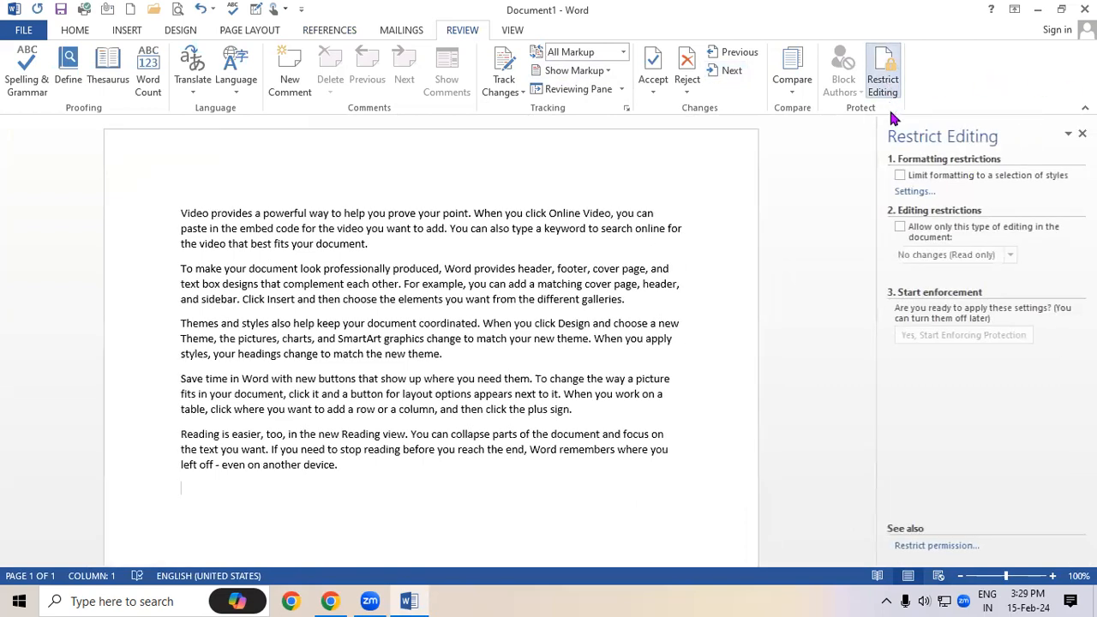
{"action": "left_click", "coordinate": [900, 176]}
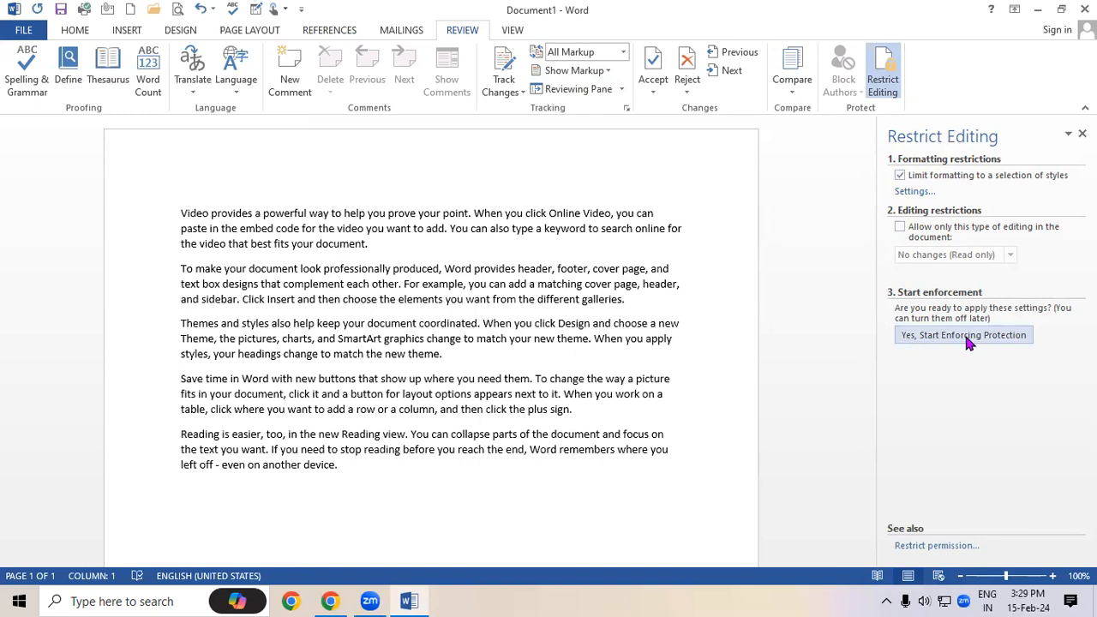
{"action": "left_click", "coordinate": [900, 227]}
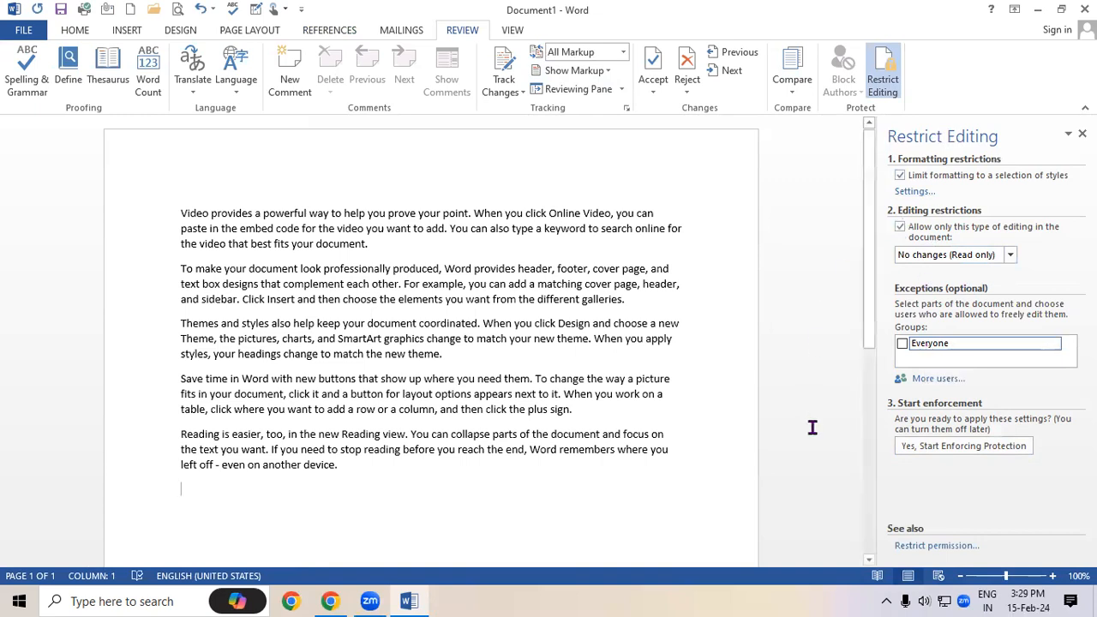
Start enforcing protection, entering and confirming a password
{"action": "left_click", "coordinate": [948, 445]}
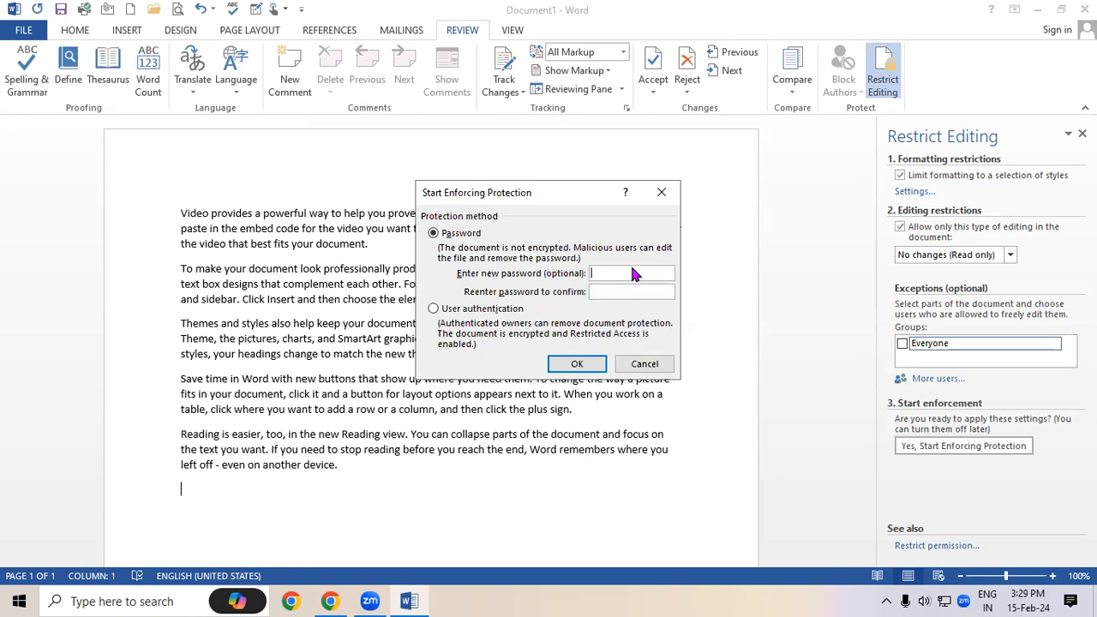
{"action": "type", "text": "1"}
{"action": "key", "text": "Tab"}
{"action": "type", "text": "1"}
{"action": "left_click", "coordinate": [574, 367]}
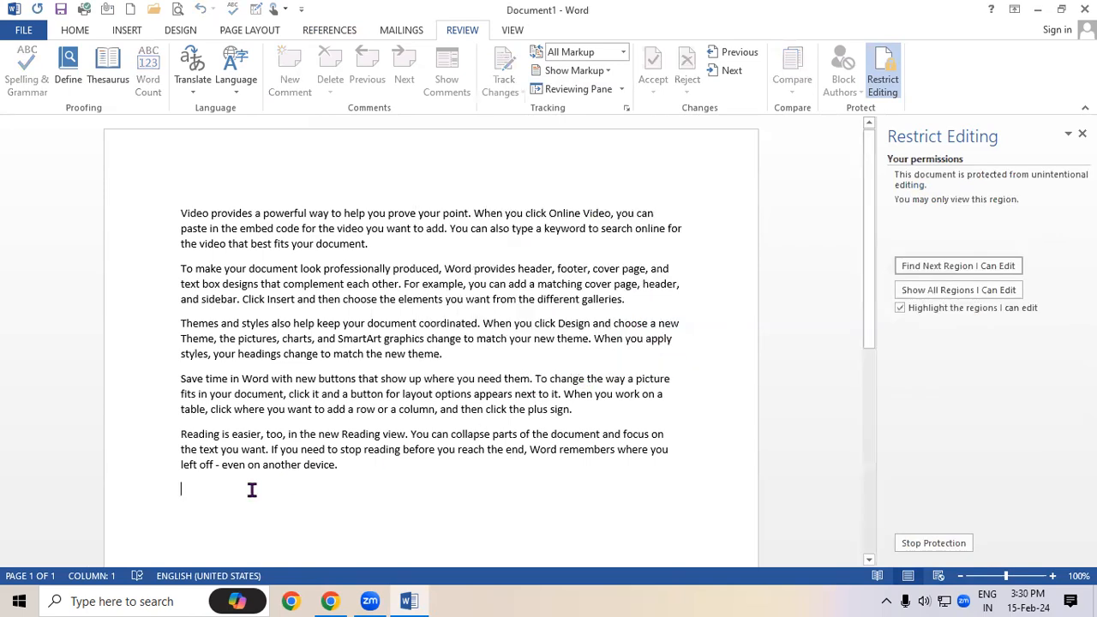
Try deleting the sample text, selecting all five paragraphs, to confirm it is locked
{"action": "key", "text": "BackSpace"}
{"action": "key", "text": "BackSpace"}
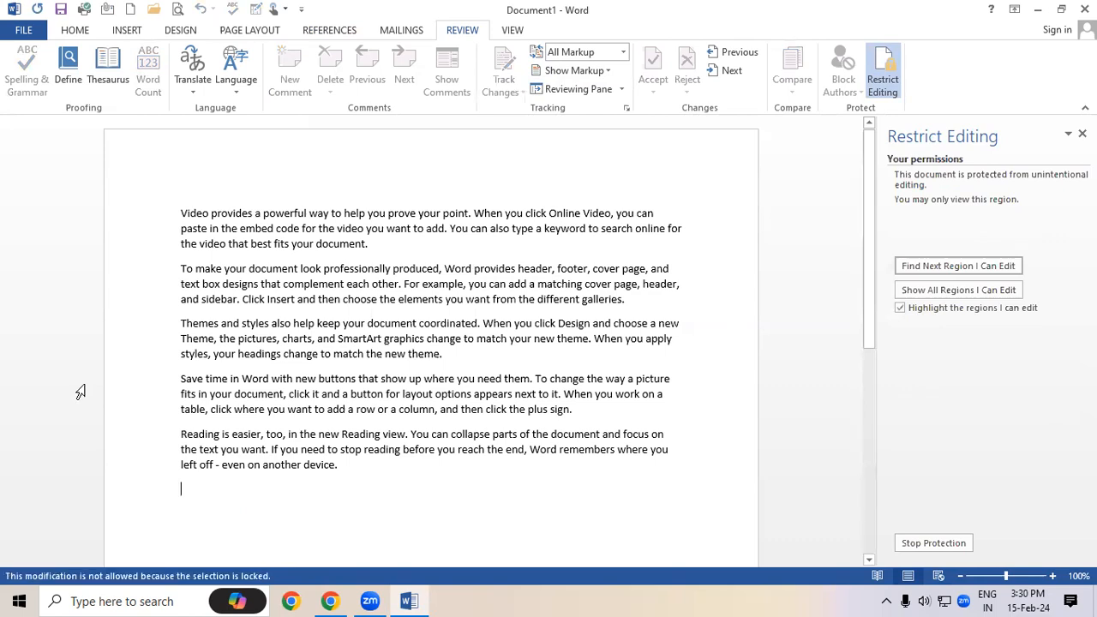
{"action": "left_click_drag", "start_coordinate": [340, 476], "coordinate": [125, 165]}
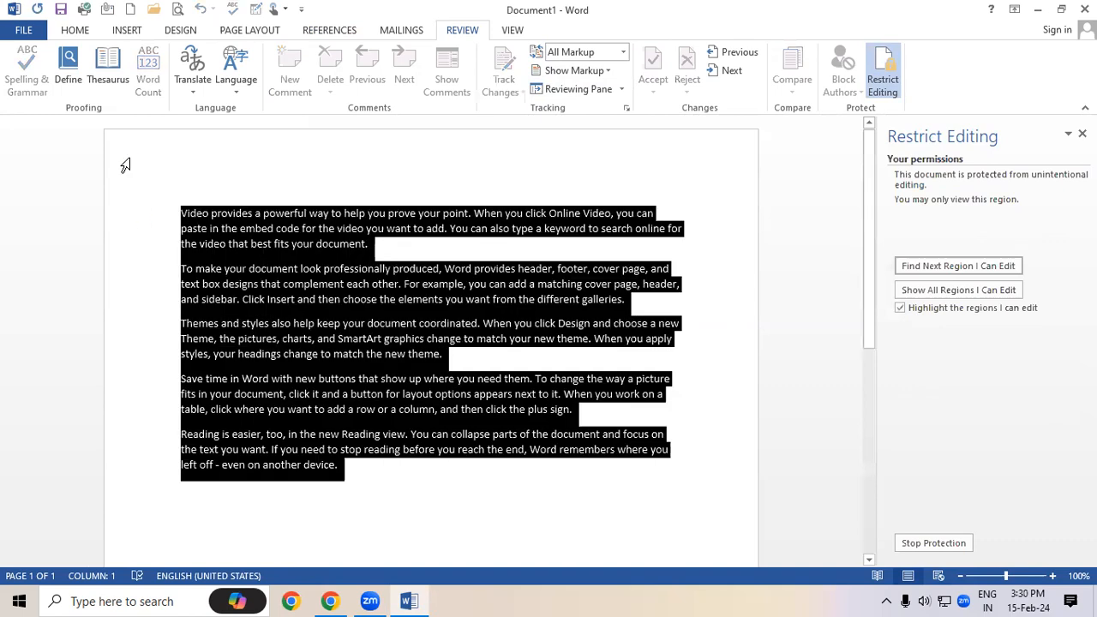
{"action": "key", "text": "BackSpace"}
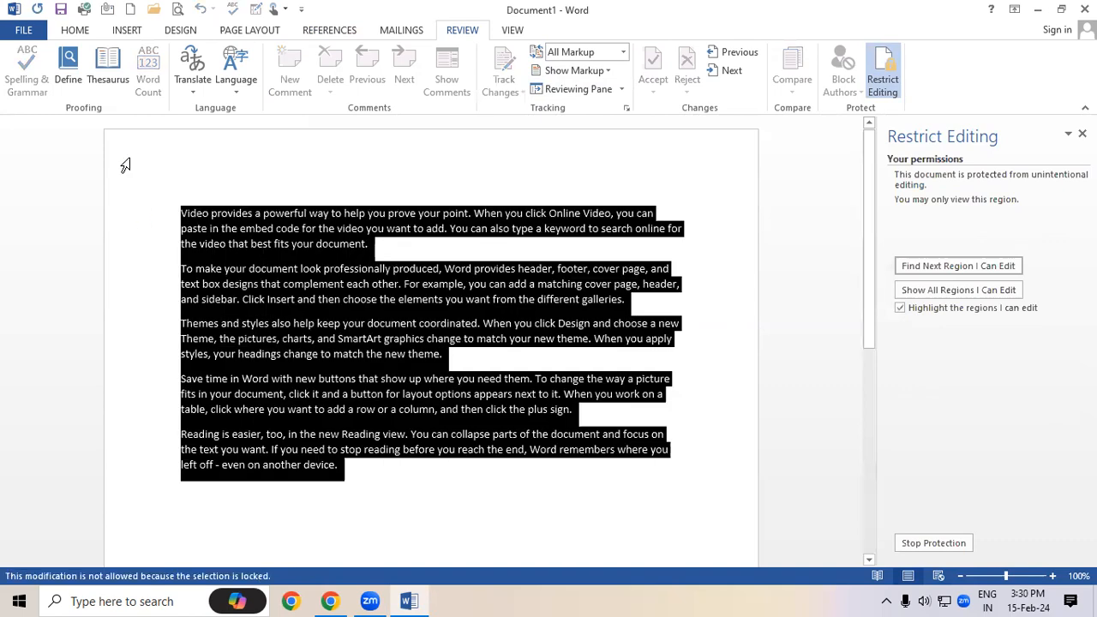
Retry deleting the locked text, select the end of the first paragraph and view the Home commands
{"action": "key", "text": "BackSpace"}
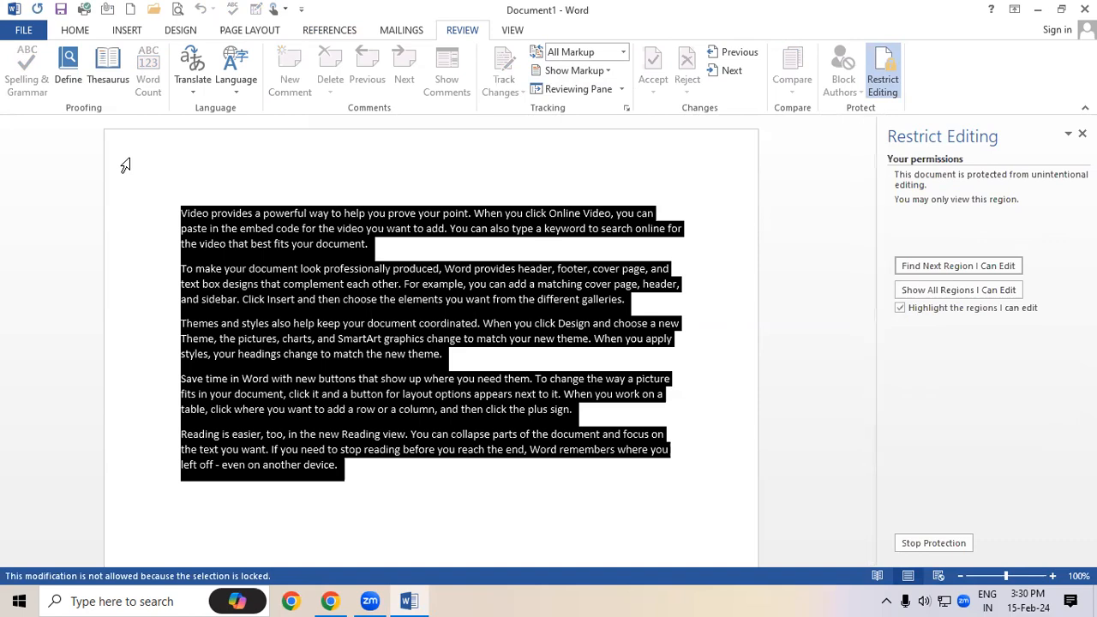
{"action": "left_click_drag", "start_coordinate": [385, 248], "coordinate": [98, 183]}
{"action": "left_click", "coordinate": [75, 30]}
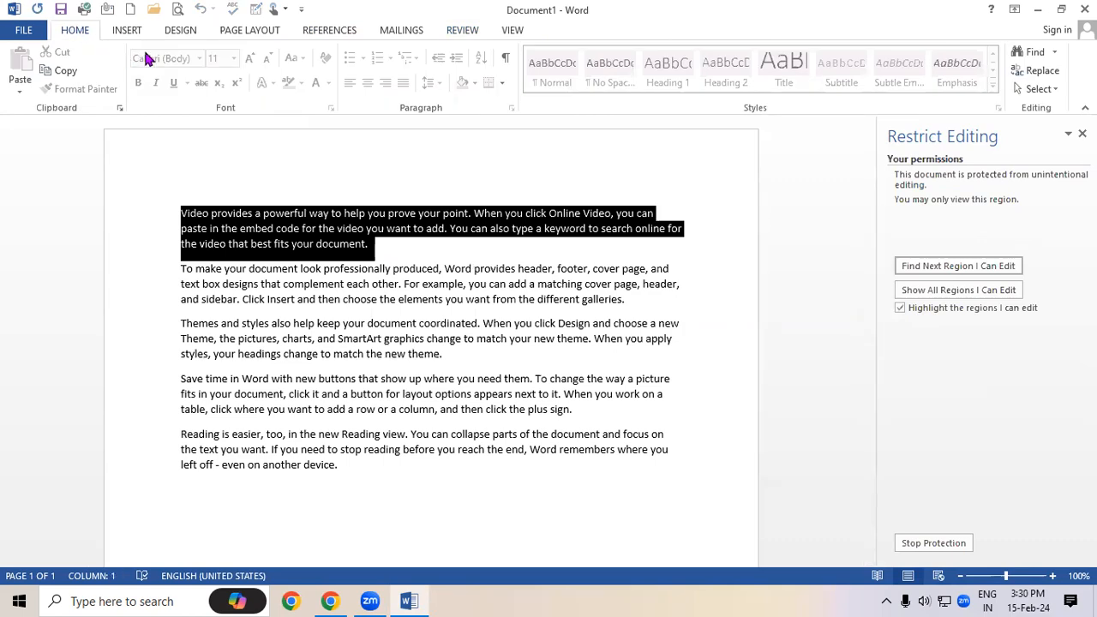
Check Insert's Header, Footer, Text Box, Quick Parts, Cover Page and Apps options are unavailable
{"action": "left_click", "coordinate": [127, 31]}
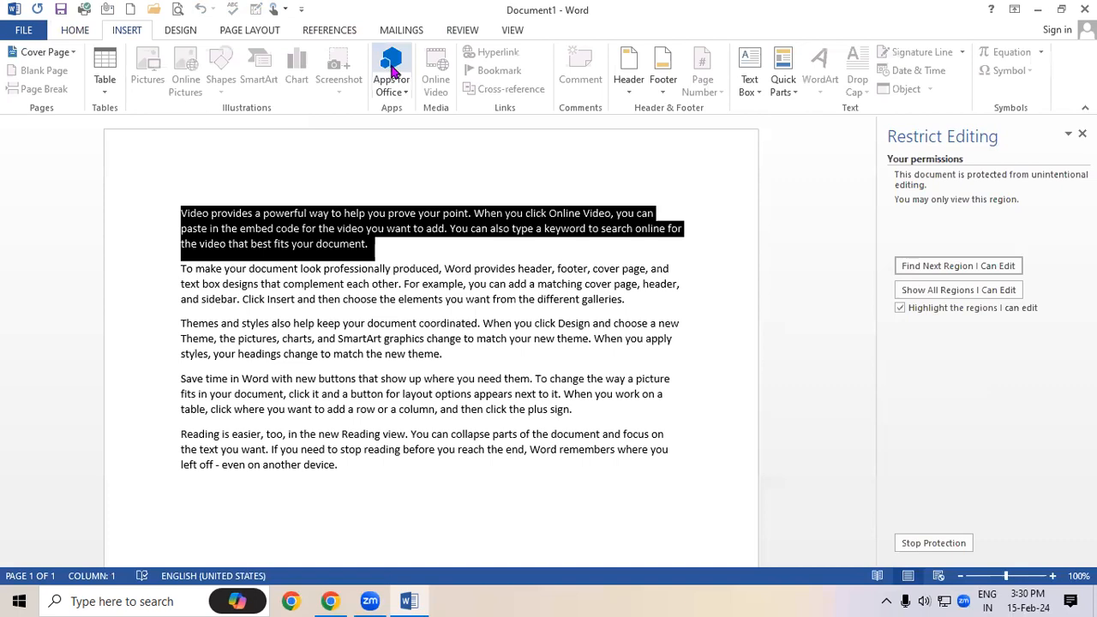
{"action": "left_click", "coordinate": [631, 86]}
{"action": "left_click", "coordinate": [677, 86]}
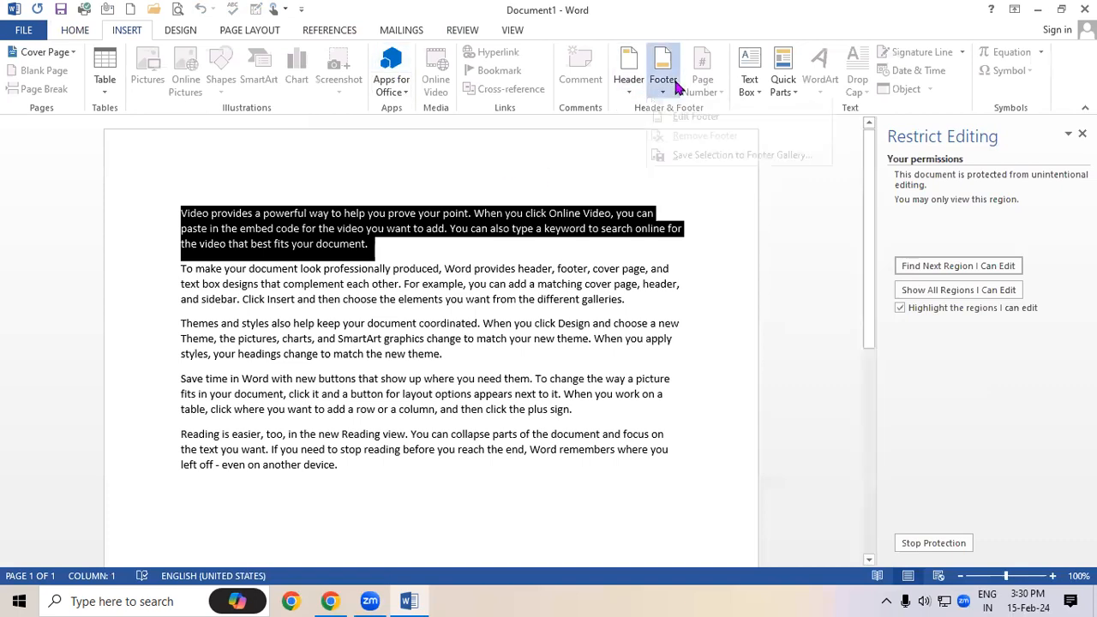
{"action": "left_click", "coordinate": [753, 90]}
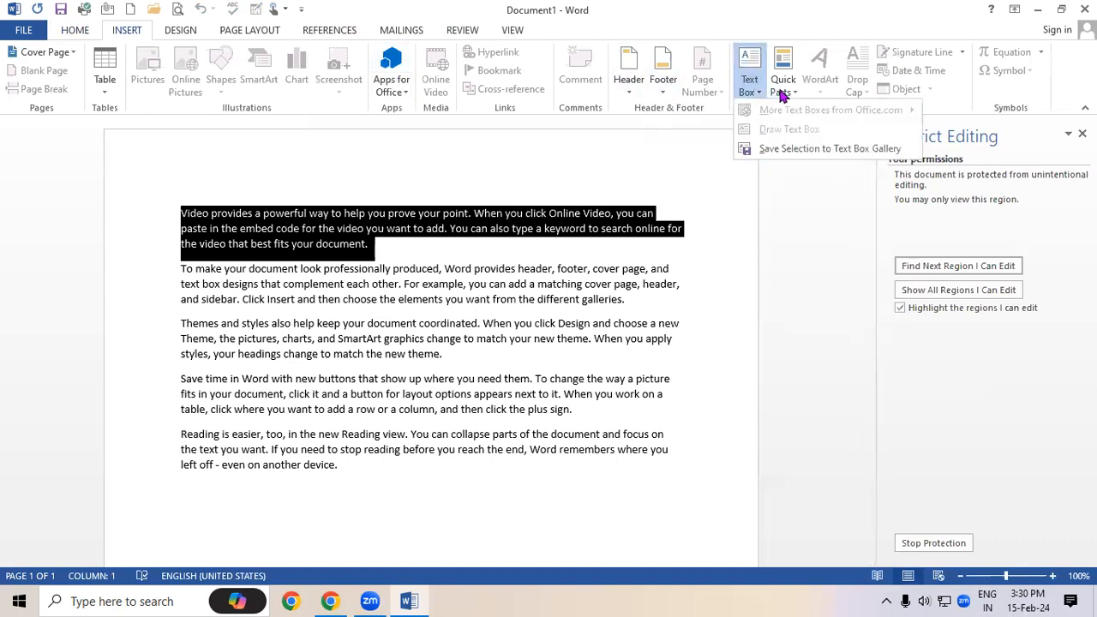
{"action": "left_click", "coordinate": [782, 91]}
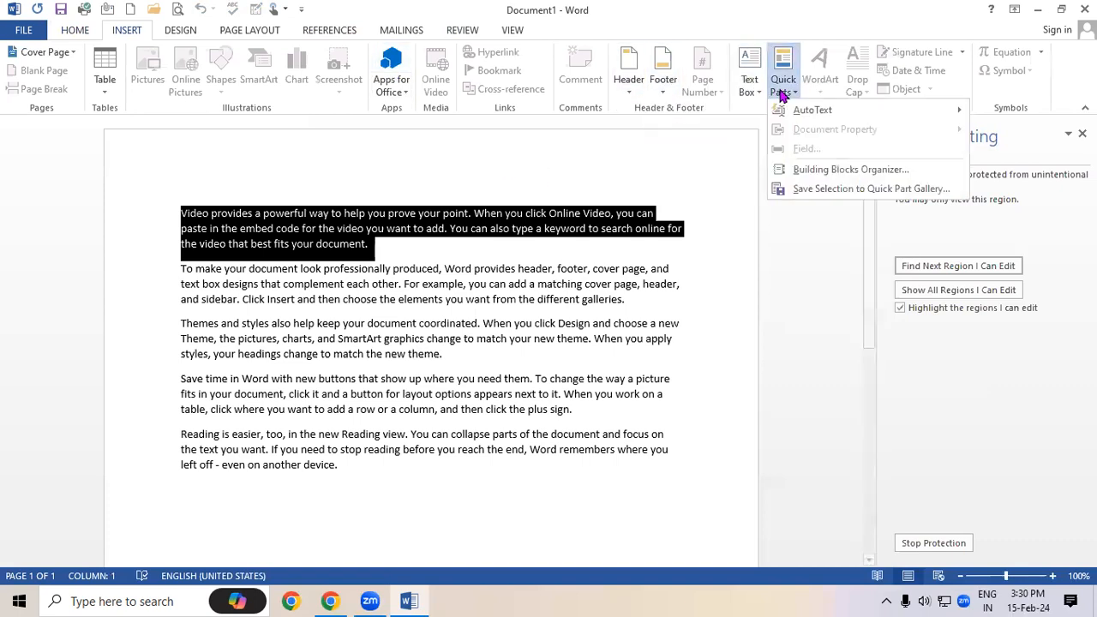
{"action": "left_click", "coordinate": [26, 53]}
{"action": "left_click", "coordinate": [400, 89]}
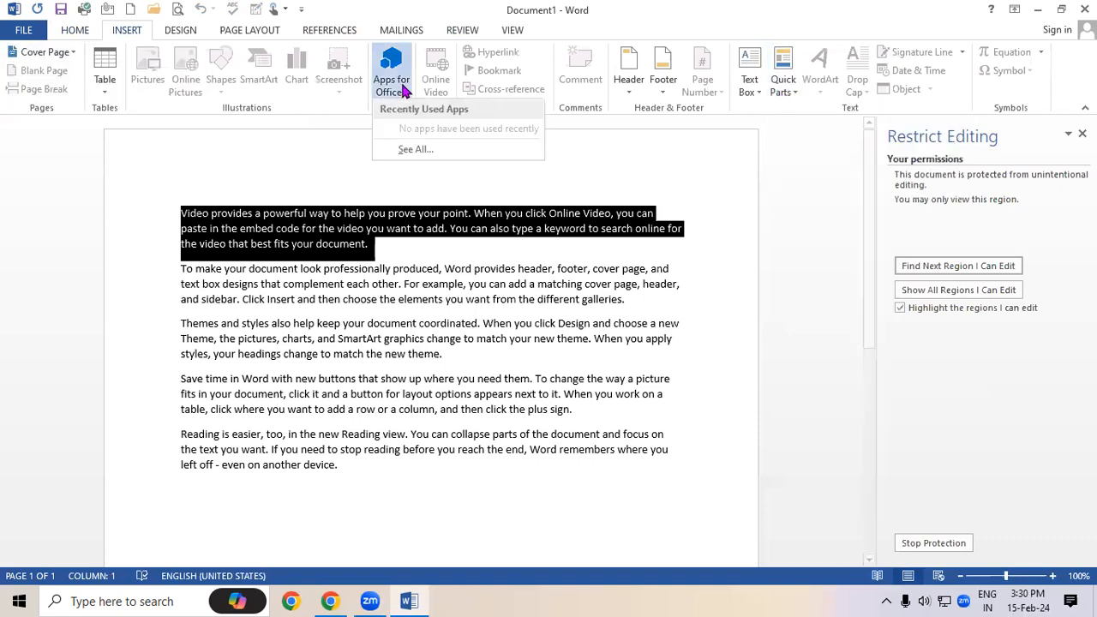
{"action": "key", "text": "Escape"}
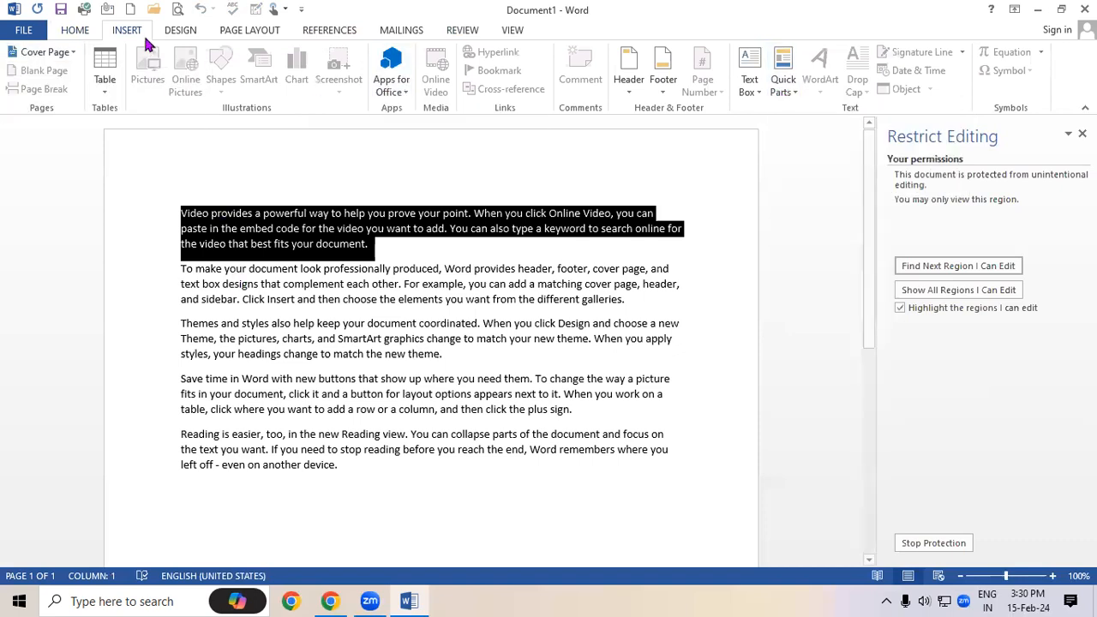
Check the Design Watermark options, then deselect the text
{"action": "left_click", "coordinate": [175, 32]}
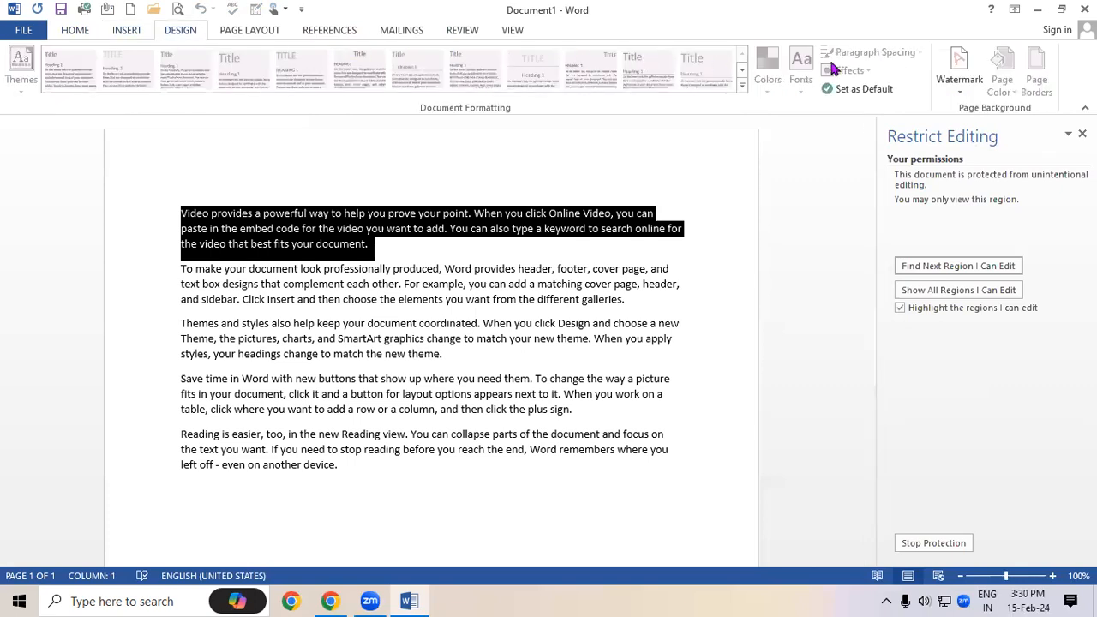
{"action": "left_click", "coordinate": [959, 70]}
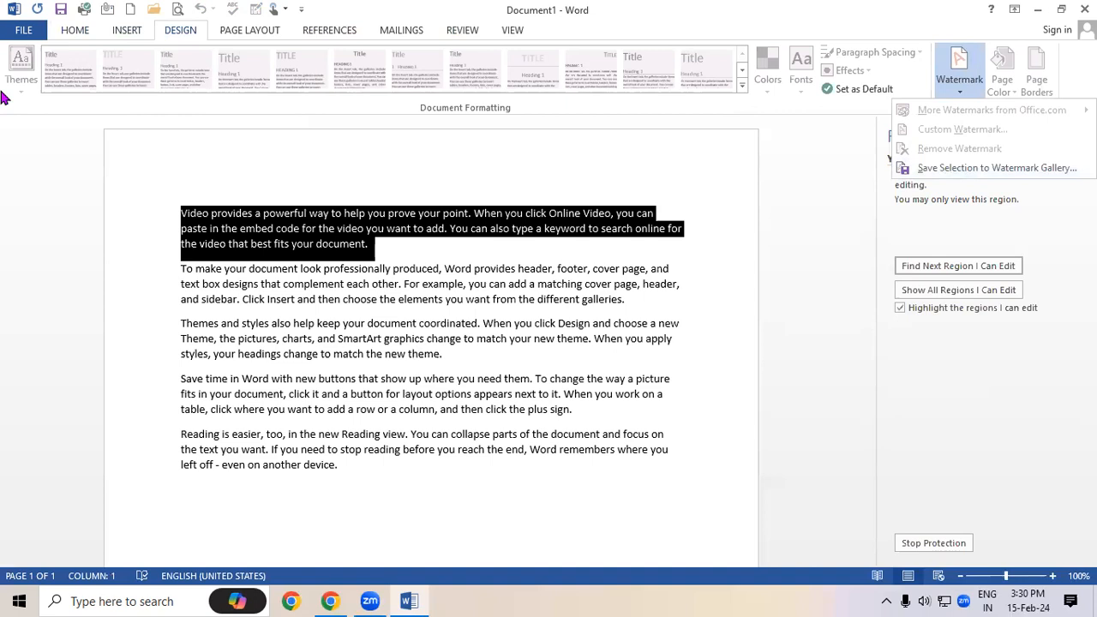
{"action": "left_click", "coordinate": [432, 209]}
{"action": "left_click", "coordinate": [393, 249]}
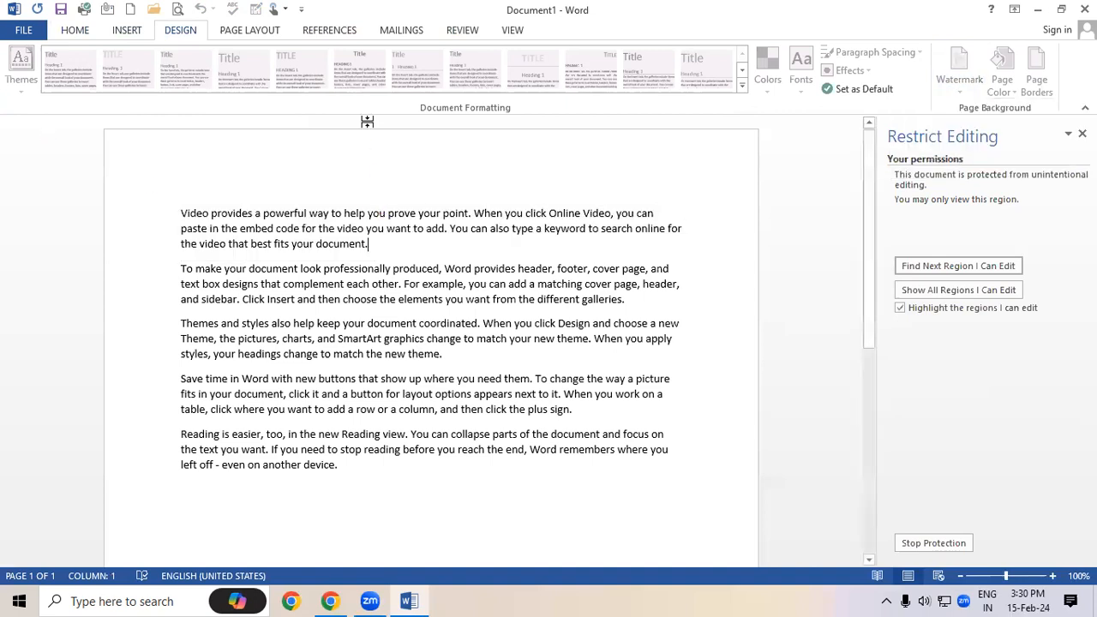
View Page Layout commands, select and deselect the first paragraph, and move to the last paragraph's end
{"action": "left_click", "coordinate": [267, 32]}
{"action": "left_click_drag", "start_coordinate": [380, 251], "coordinate": [152, 213]}
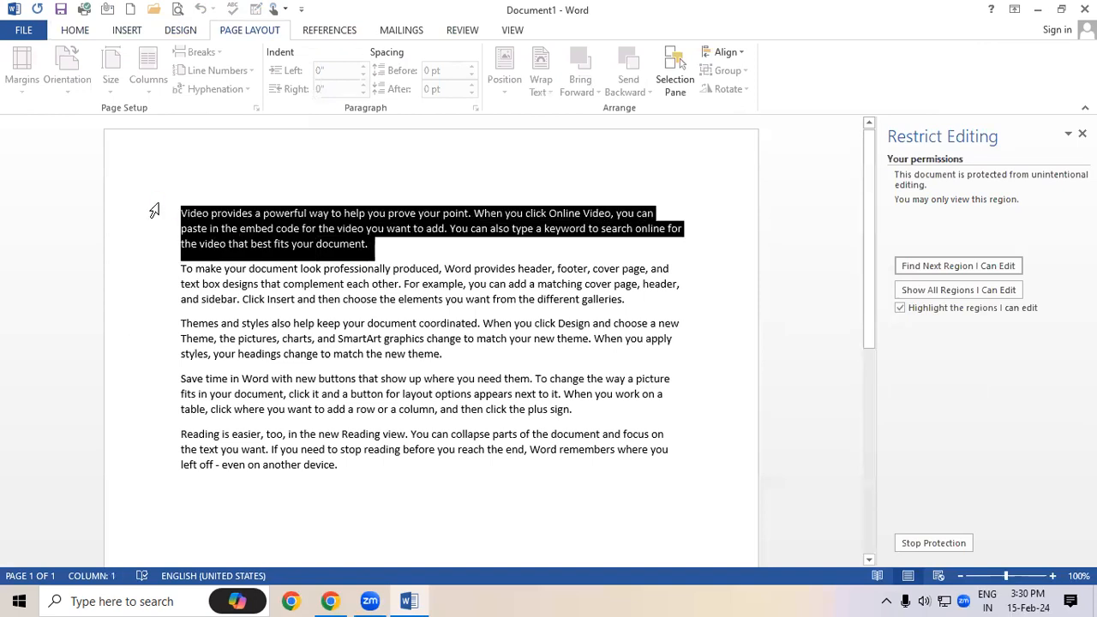
{"action": "left_click", "coordinate": [272, 304]}
{"action": "left_click", "coordinate": [374, 472]}
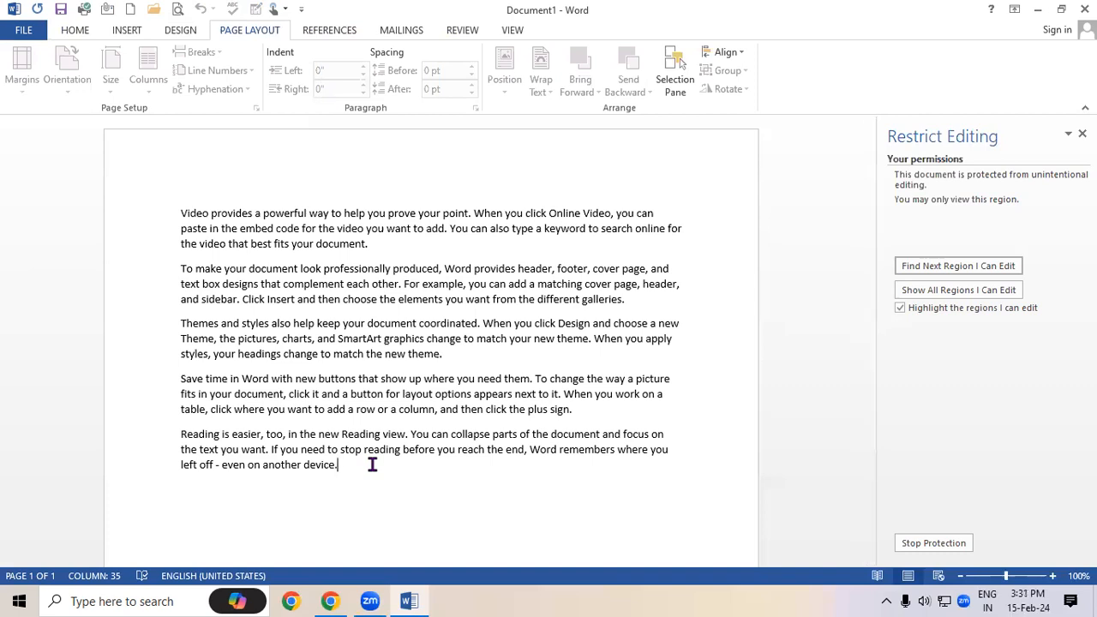
Stop protection with the password and give Everyone an editing exception
{"action": "left_click", "coordinate": [933, 542]}
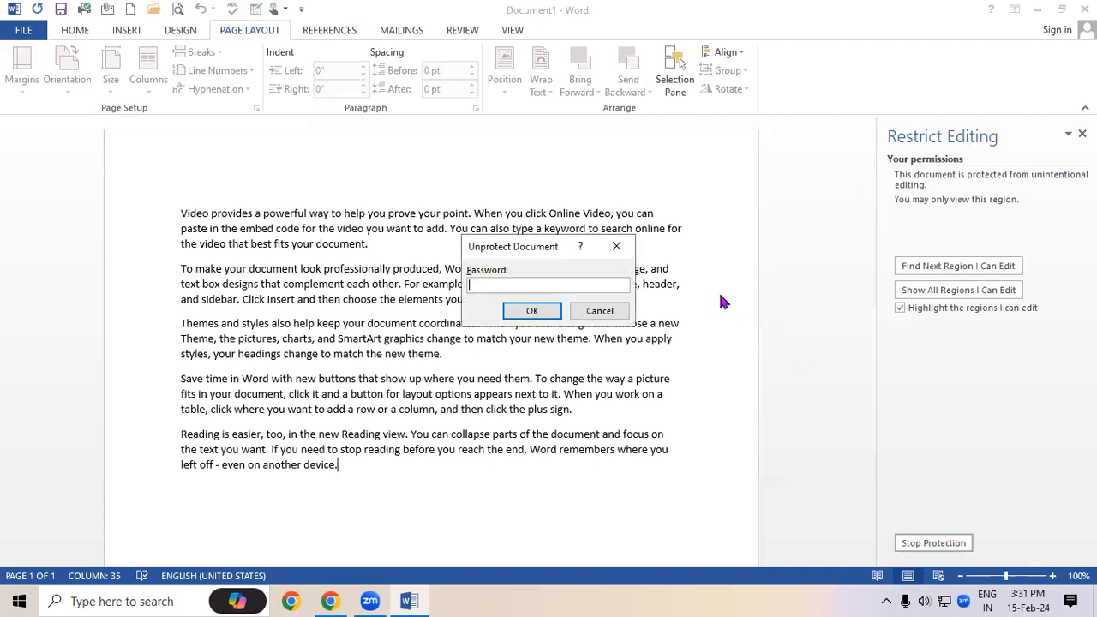
{"action": "left_click", "coordinate": [524, 312]}
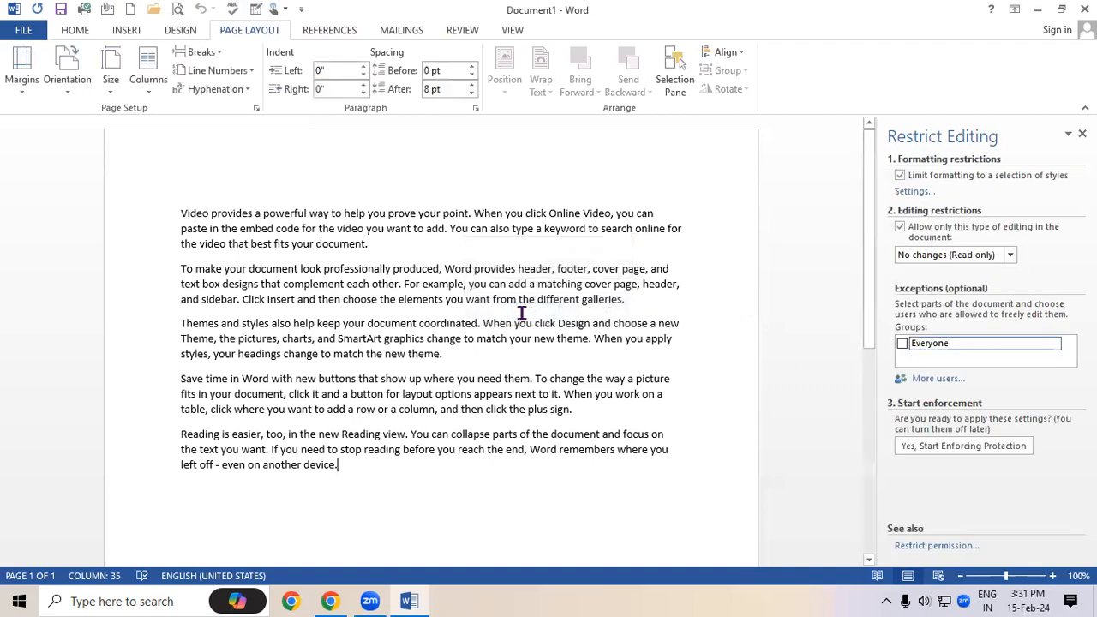
{"action": "left_click", "coordinate": [901, 344]}
Re-enforce password protection with the Everyone exception and test typing 'thrftjfrt' in the editable region
{"action": "left_click", "coordinate": [916, 447]}
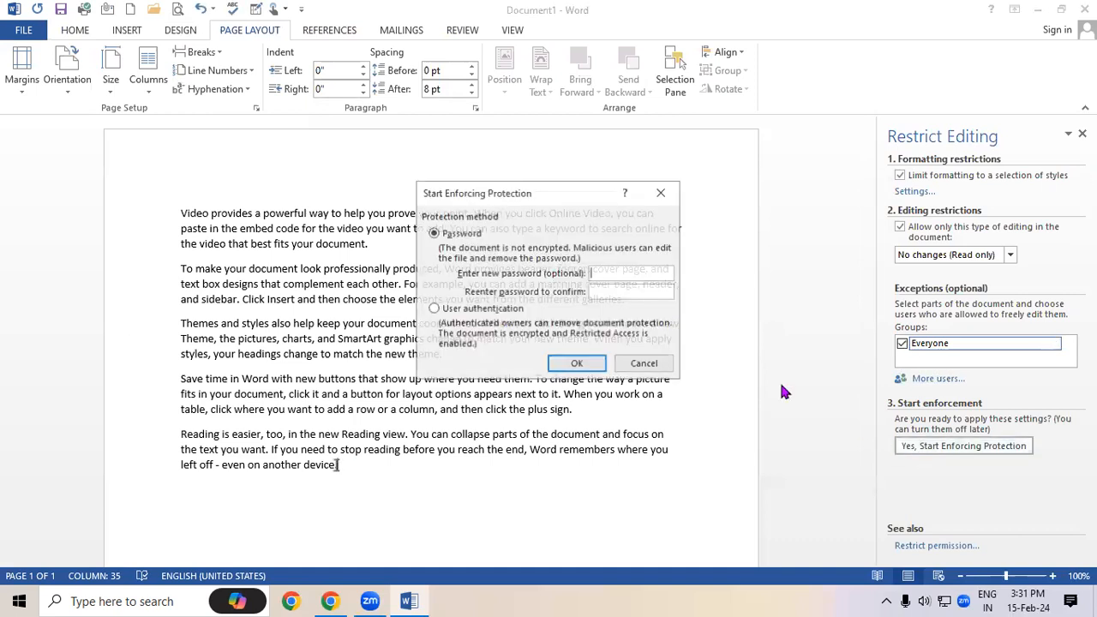
{"action": "type", "text": "●"}
{"action": "left_click", "coordinate": [610, 293]}
{"action": "type", "text": "●"}
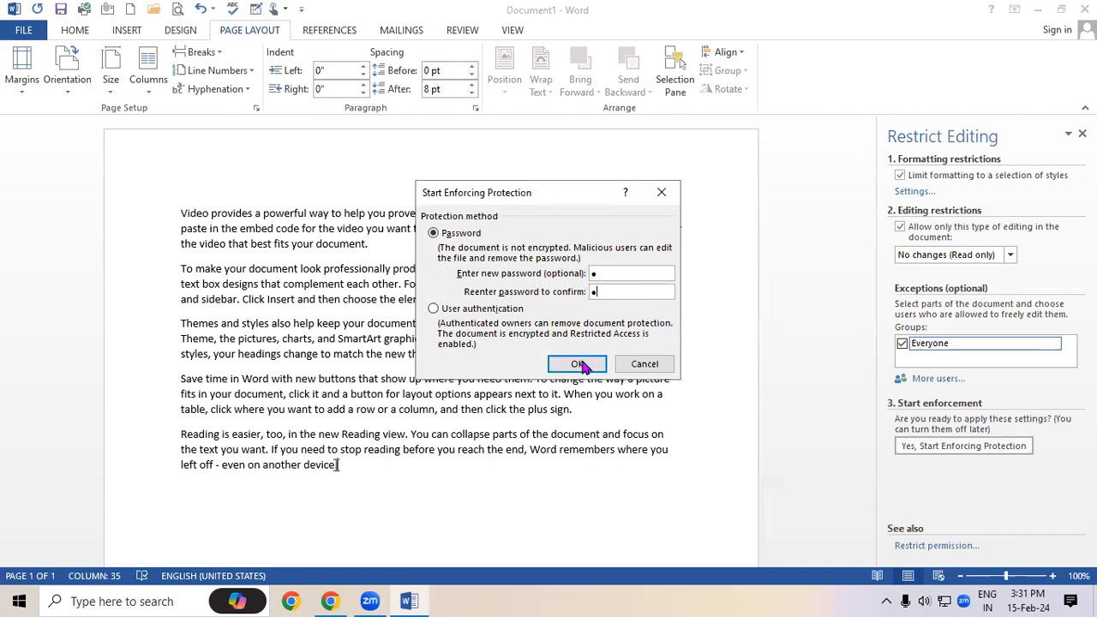
{"action": "left_click", "coordinate": [580, 365]}
{"action": "type", "text": "thrftjfrt"}
{"action": "key", "text": "BackSpace"}
{"action": "key", "text": "BackSpace"}
{"action": "key", "text": "BackSpace"}
{"action": "key", "text": "BackSpace"}
{"action": "key", "text": "BackSpace"}
{"action": "key", "text": "BackSpace"}
{"action": "key", "text": "BackSpace"}
{"action": "key", "text": "BackSpace"}
{"action": "key", "text": "BackSpace"}
{"action": "key", "text": "BackSpace"}
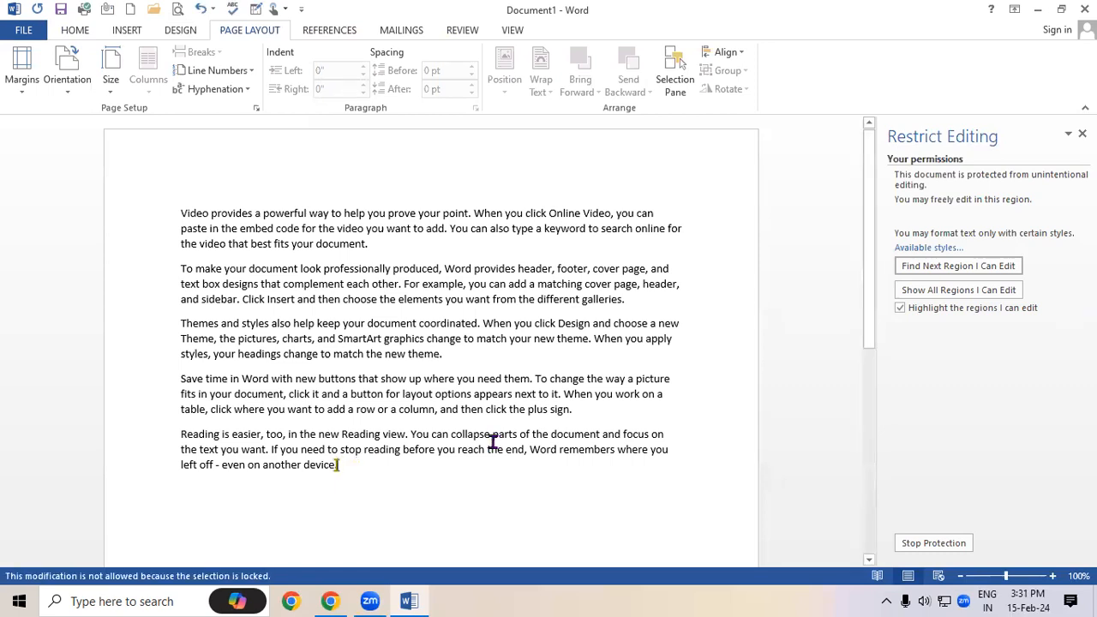
Type 'fjyjtyujte5uje' after 'device', erase it with Backspace, and bring up the Review tools
{"action": "type", "text": "fjyjtyujte5uje"}
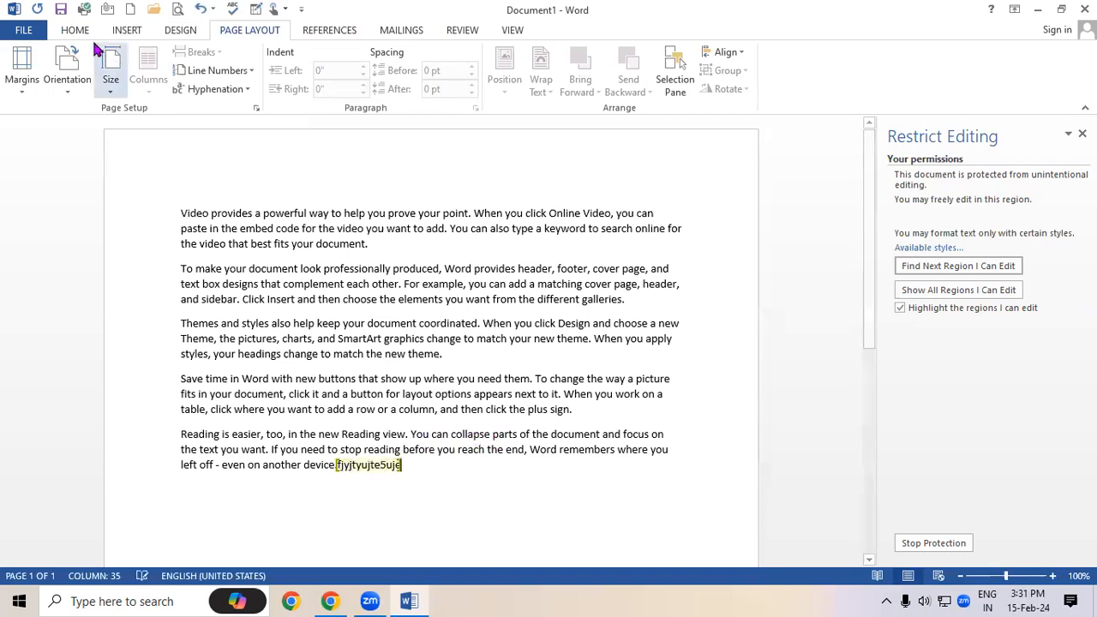
{"action": "left_click", "coordinate": [75, 30]}
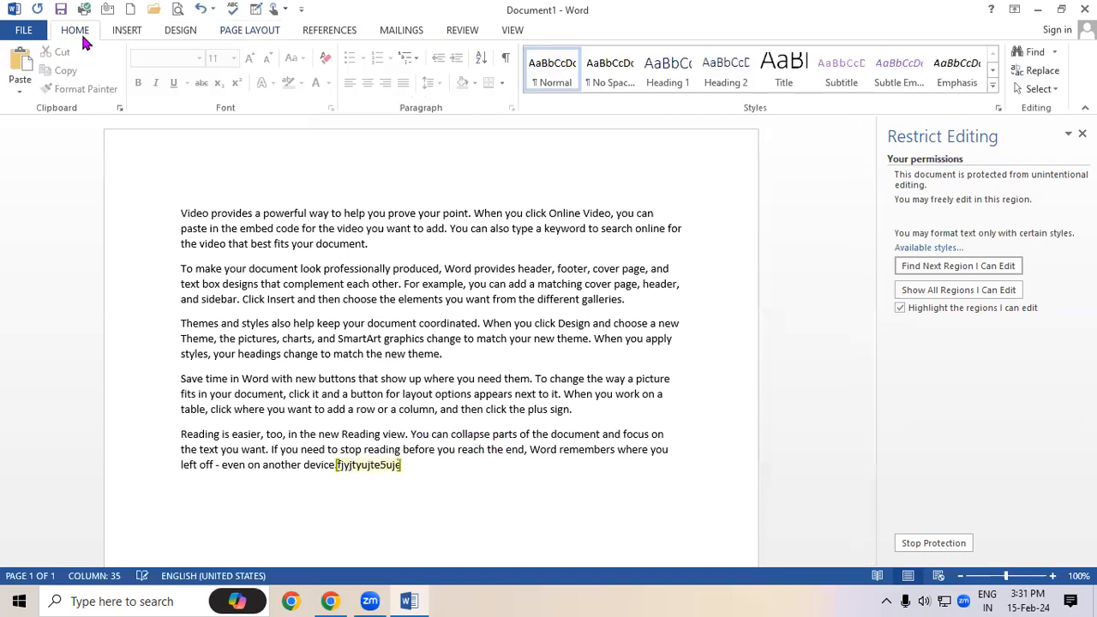
{"action": "double_click", "coordinate": [373, 476]}
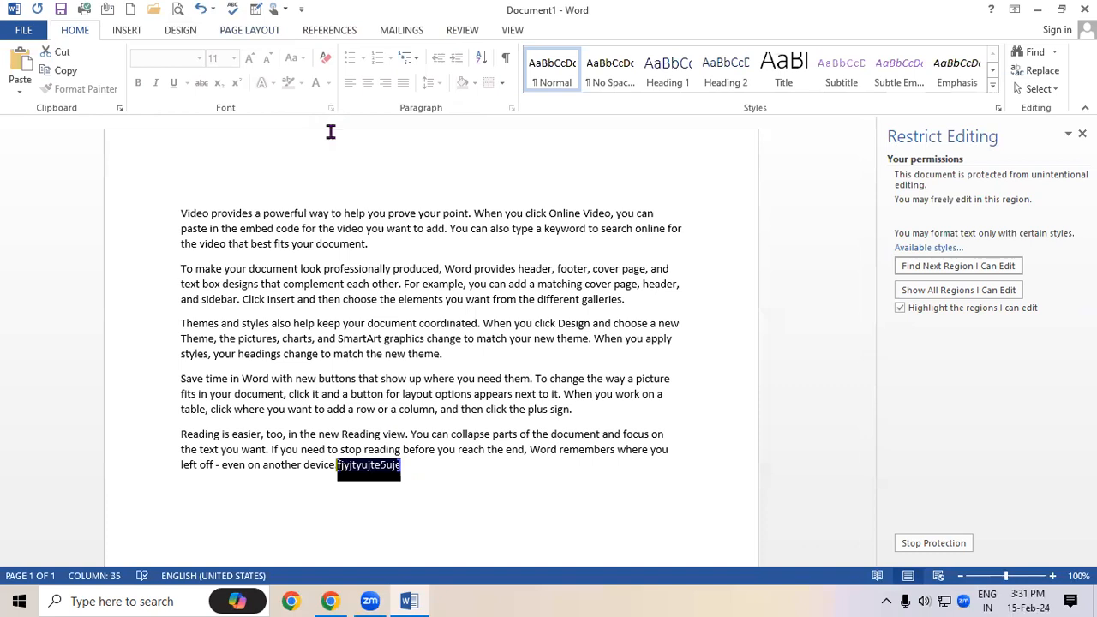
{"action": "left_click", "coordinate": [434, 476]}
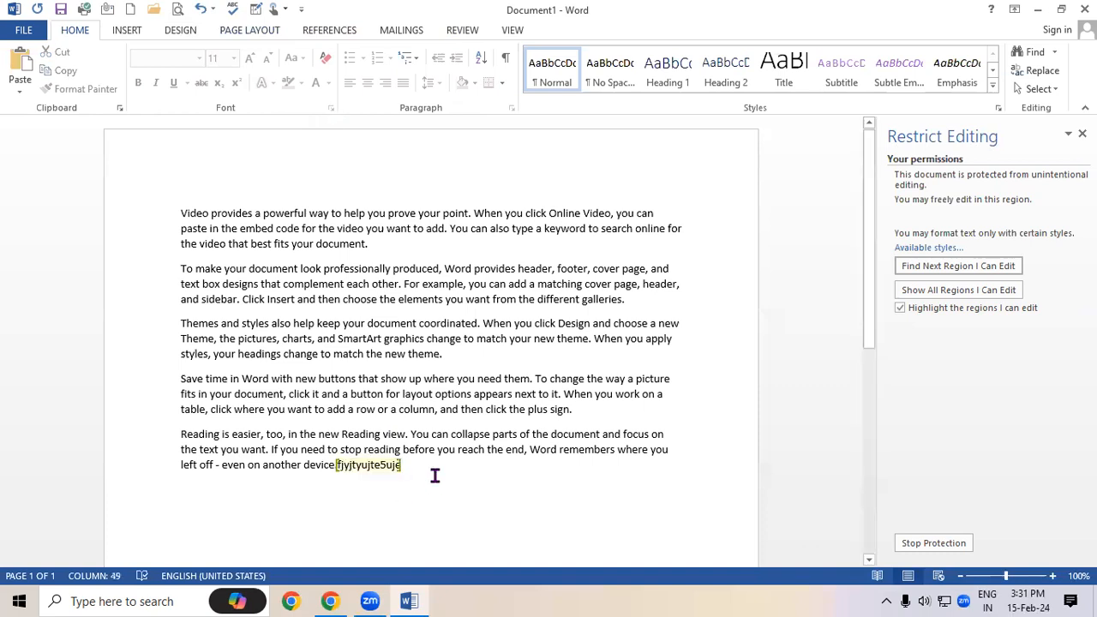
{"action": "key", "text": "BackSpace"}
{"action": "key", "text": "BackSpace"}
{"action": "key", "text": "BackSpace"}
{"action": "key", "text": "BackSpace"}
{"action": "key", "text": "BackSpace"}
{"action": "key", "text": "BackSpace"}
{"action": "key", "text": "BackSpace"}
{"action": "key", "text": "BackSpace"}
{"action": "key", "text": "BackSpace"}
{"action": "key", "text": "BackSpace"}
{"action": "key", "text": "BackSpace"}
{"action": "key", "text": "BackSpace"}
{"action": "key", "text": "BackSpace"}
{"action": "key", "text": "BackSpace"}
{"action": "key", "text": "BackSpace"}
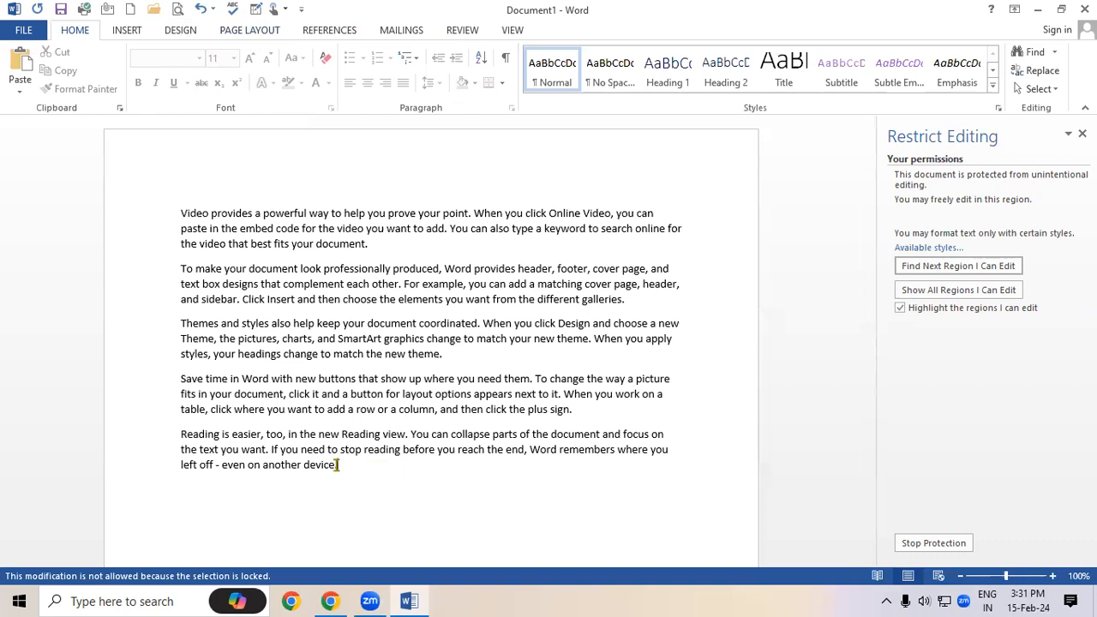
{"action": "left_click", "coordinate": [462, 32]}
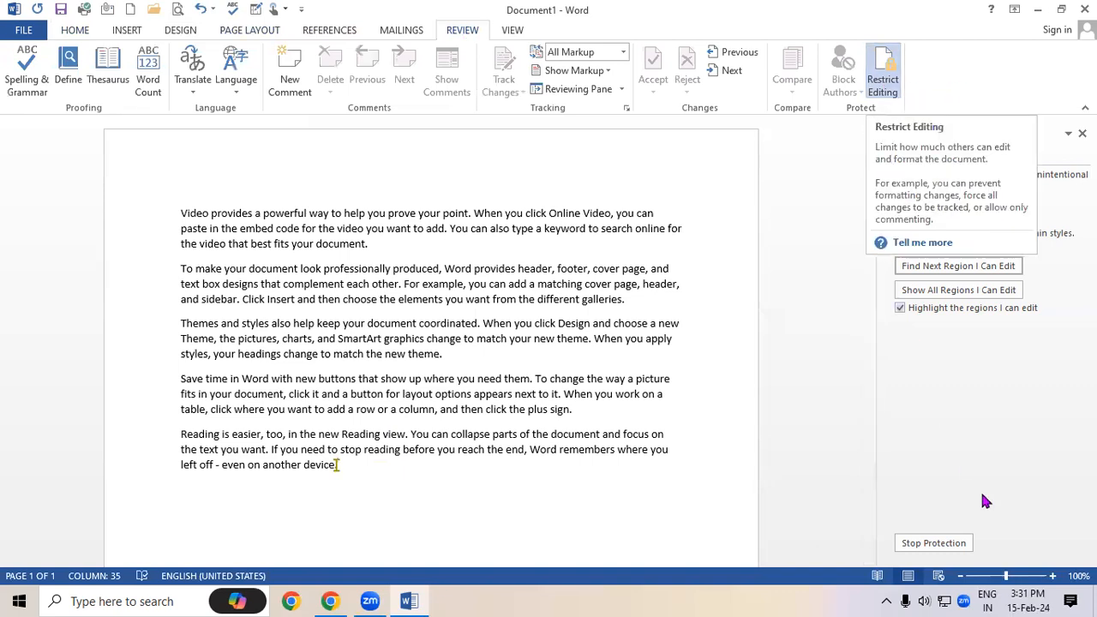
Stop protection by confirming the Unprotect Document prompt, then select all the text
{"action": "left_click", "coordinate": [943, 543]}
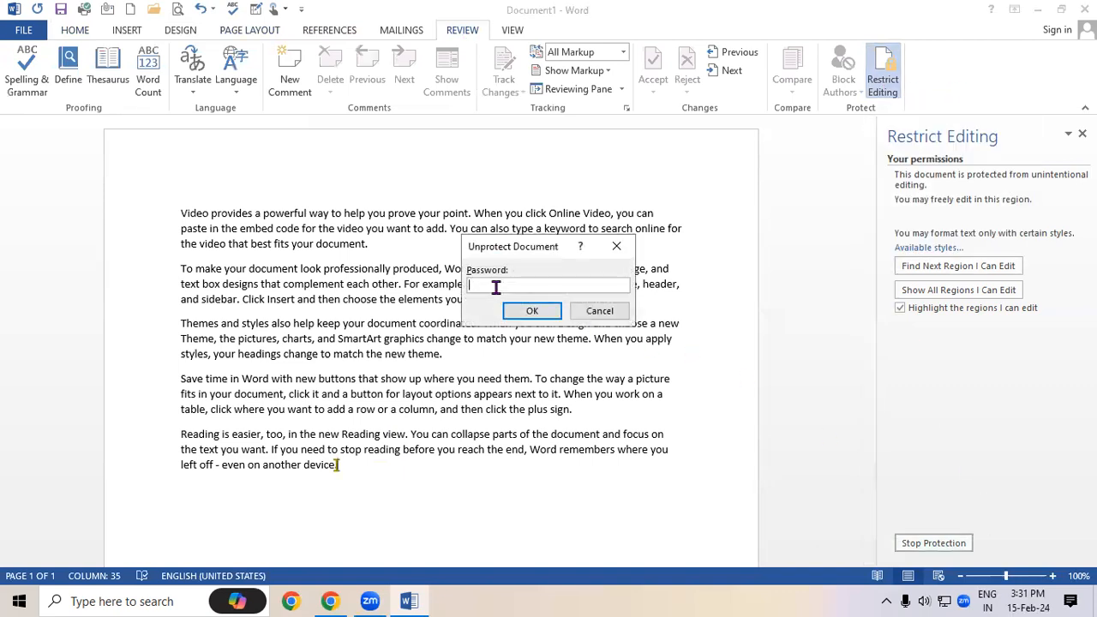
{"action": "key", "text": "Return"}
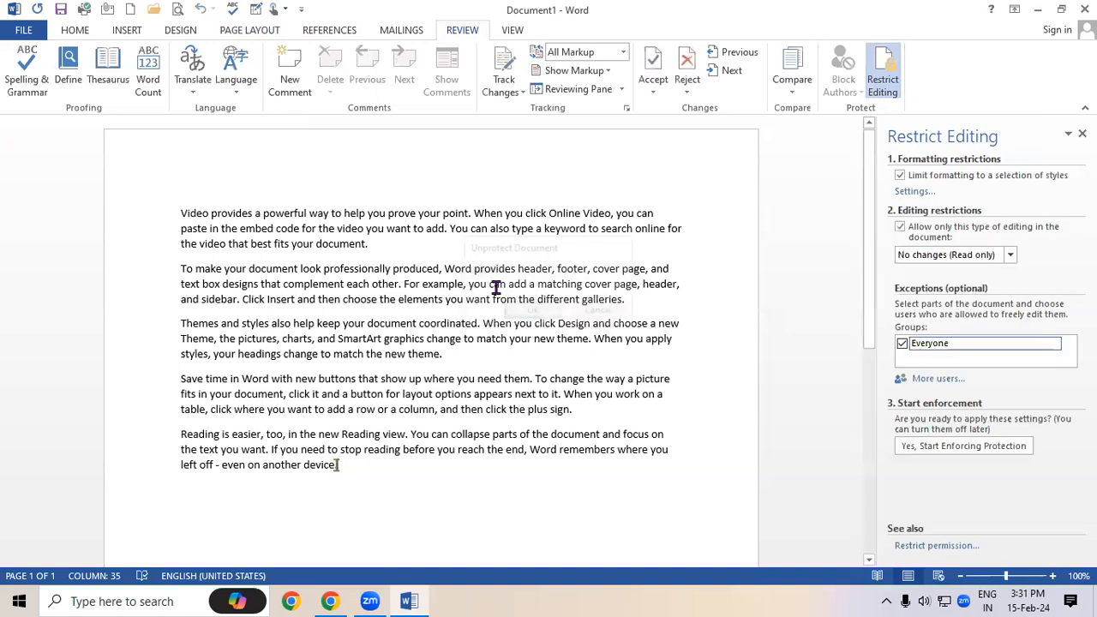
{"action": "key", "text": "ctrl+a"}
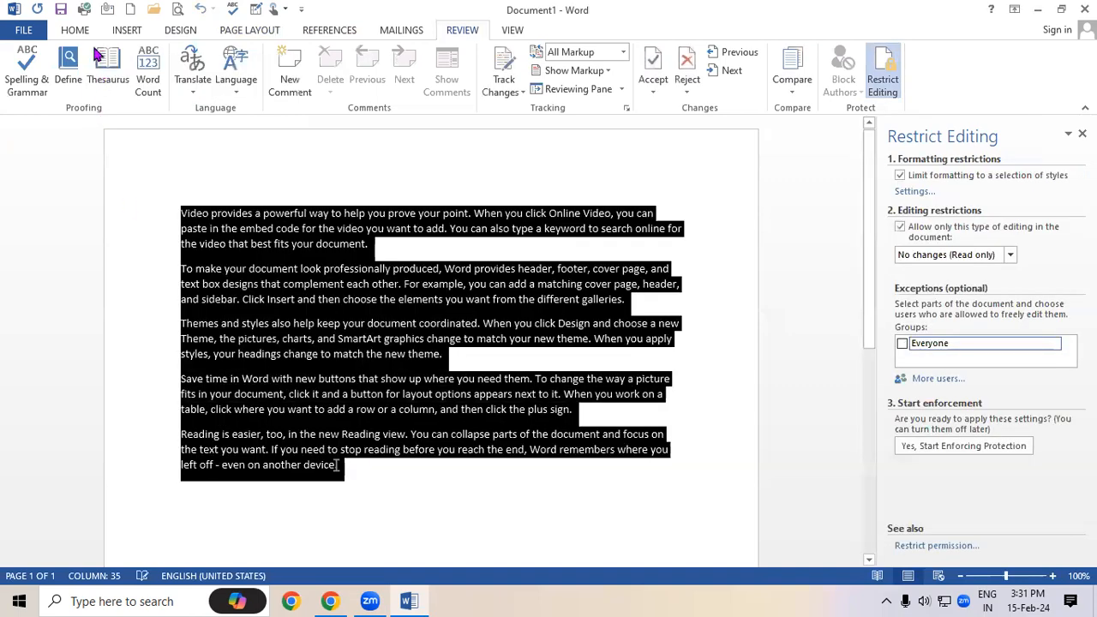
Check the Home, Insert and Design tools on the unprotected text, then close the Restrict Editing pane
{"action": "left_click", "coordinate": [75, 30]}
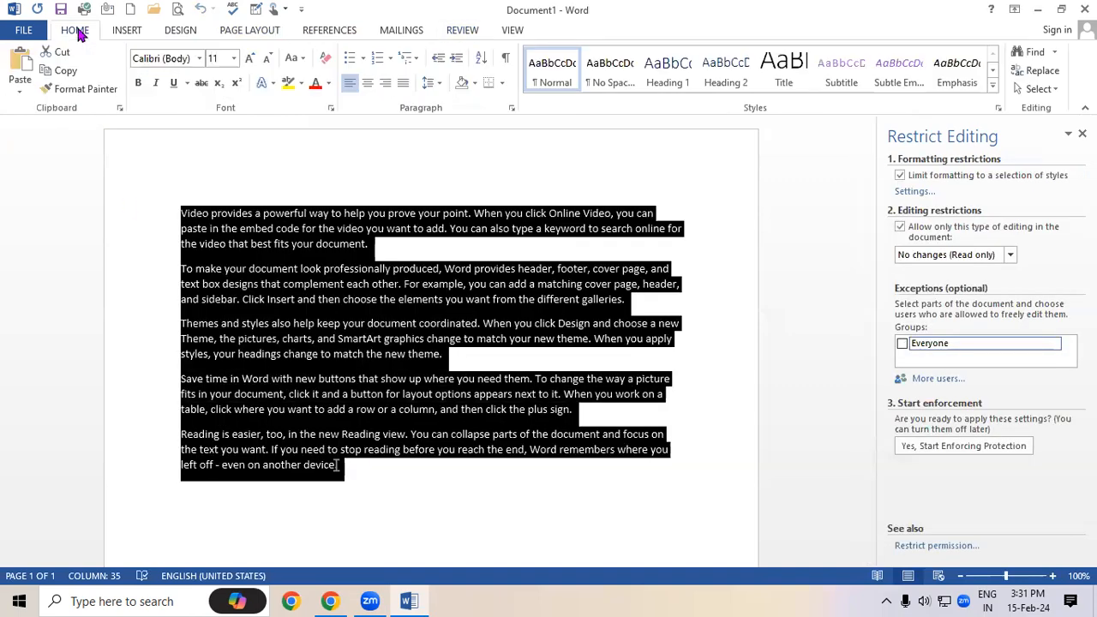
{"action": "left_click", "coordinate": [128, 30]}
{"action": "left_click", "coordinate": [168, 36]}
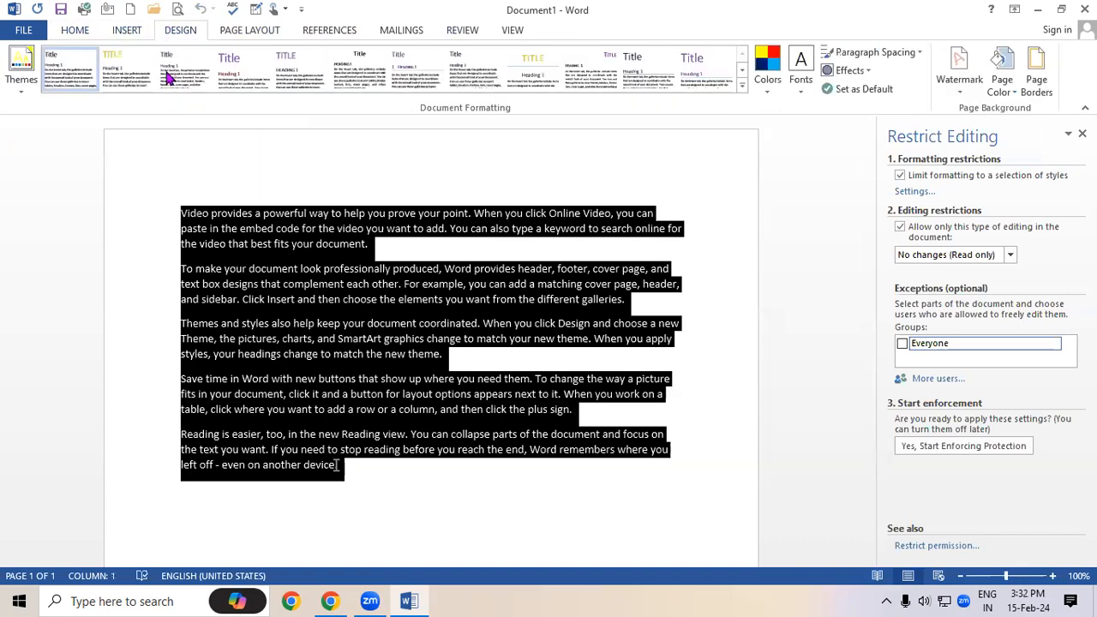
{"action": "left_click", "coordinate": [286, 378]}
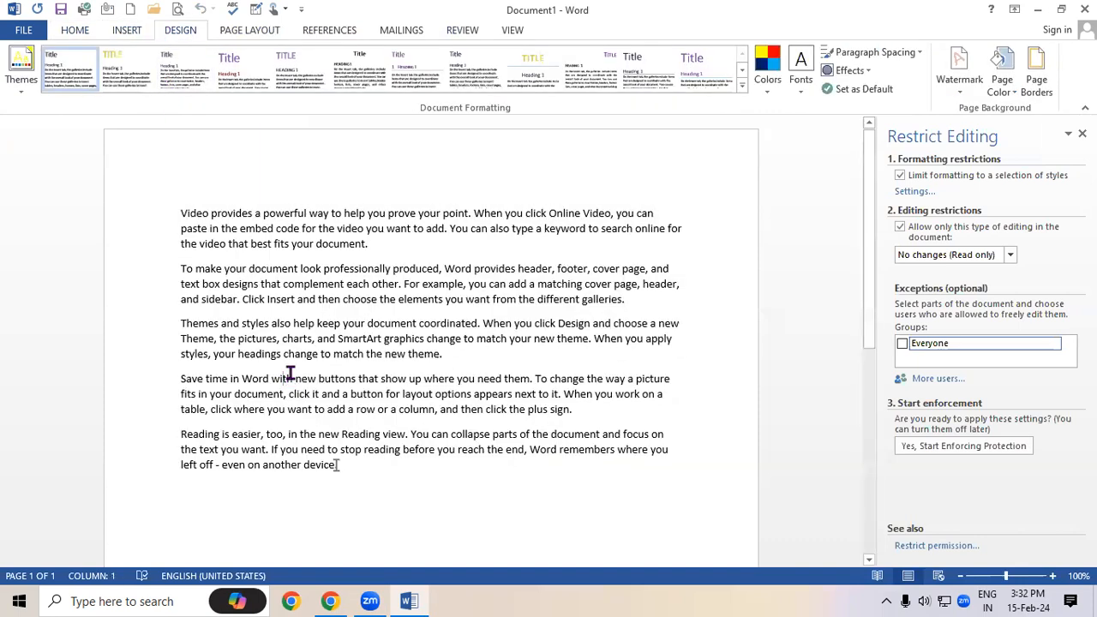
{"action": "left_click", "coordinate": [467, 35]}
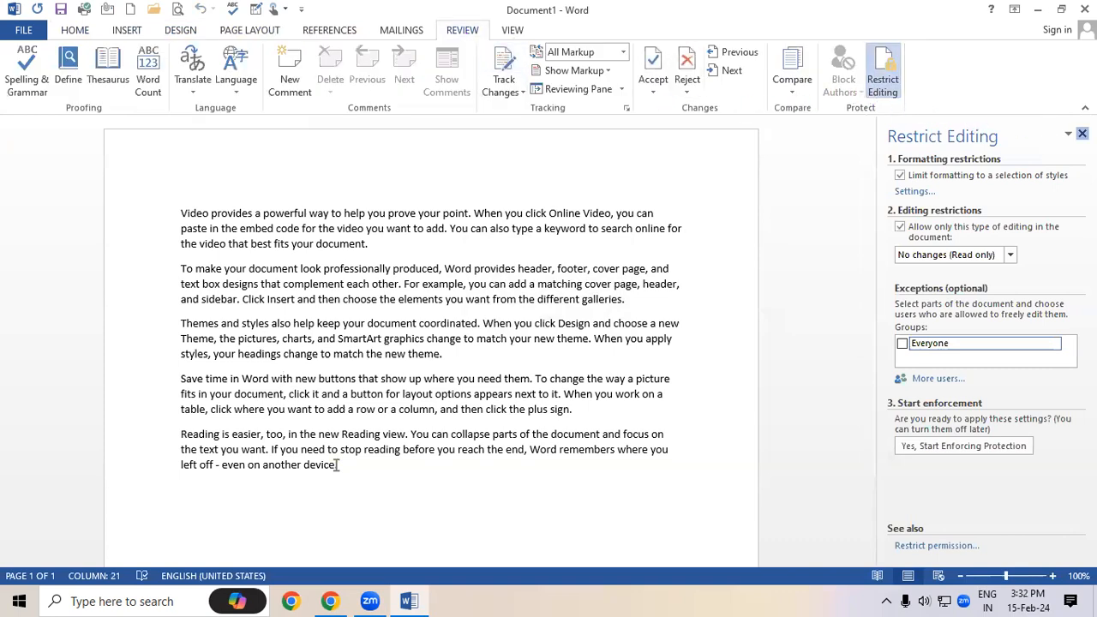
{"action": "left_click", "coordinate": [1082, 134]}
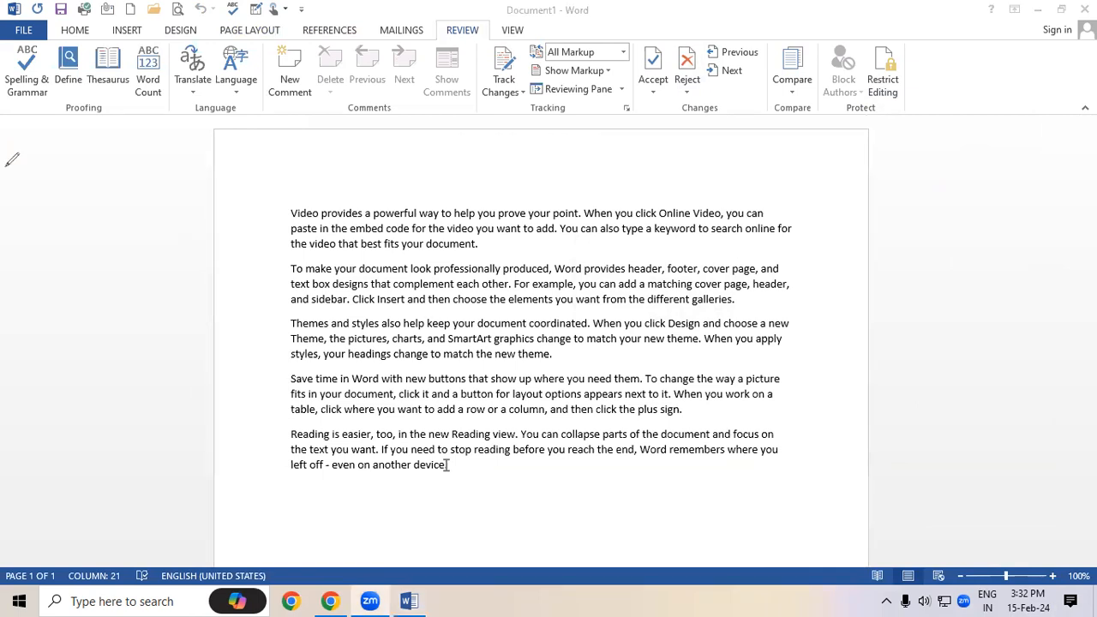
Red-pen underline Spelling & Grammar, Define, Thesaurus, Word Count, Language and Comments, and mark the paragraphs' left edge
{"action": "left_click_drag", "start_coordinate": [3, 108], "coordinate": [47, 107]}
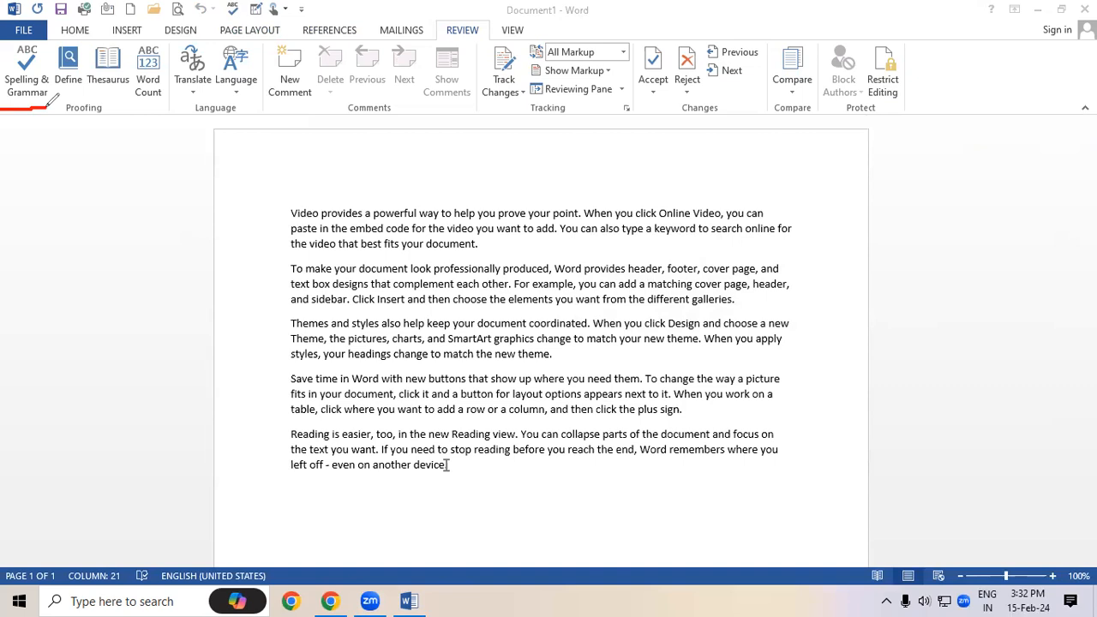
{"action": "mouse_move", "coordinate": [56, 98]}
{"action": "left_mouse_down"}
{"action": "mouse_move", "coordinate": [75, 98]}
{"action": "mouse_move", "coordinate": [38, 137]}
{"action": "mouse_move", "coordinate": [65, 129]}
{"action": "mouse_move", "coordinate": [68, 107]}
{"action": "left_mouse_up"}
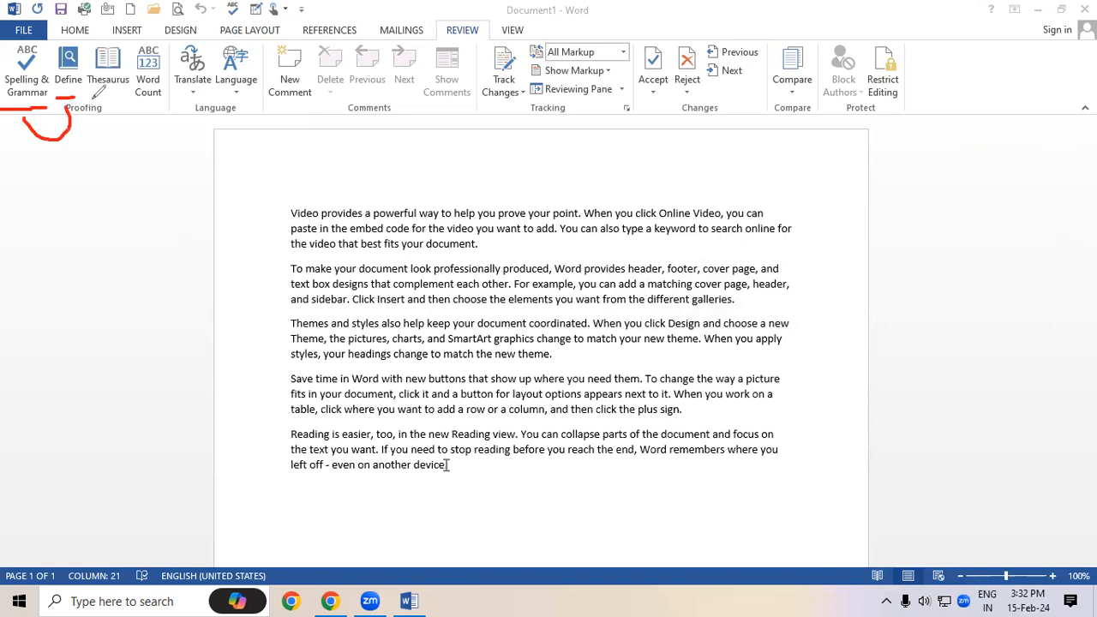
{"action": "left_click_drag", "start_coordinate": [88, 90], "coordinate": [128, 88]}
{"action": "left_click_drag", "start_coordinate": [138, 104], "coordinate": [162, 100]}
{"action": "left_click_drag", "start_coordinate": [282, 216], "coordinate": [306, 469]}
{"action": "left_click_drag", "start_coordinate": [135, 107], "coordinate": [216, 94]}
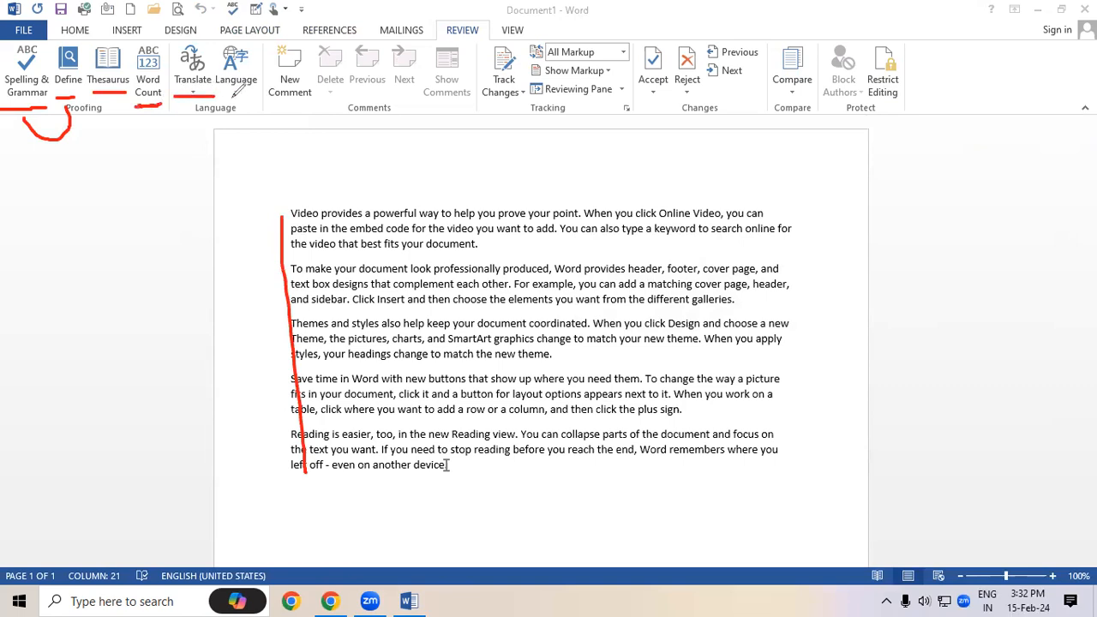
{"action": "left_click_drag", "start_coordinate": [216, 106], "coordinate": [257, 89]}
{"action": "left_click_drag", "start_coordinate": [275, 101], "coordinate": [470, 98]}
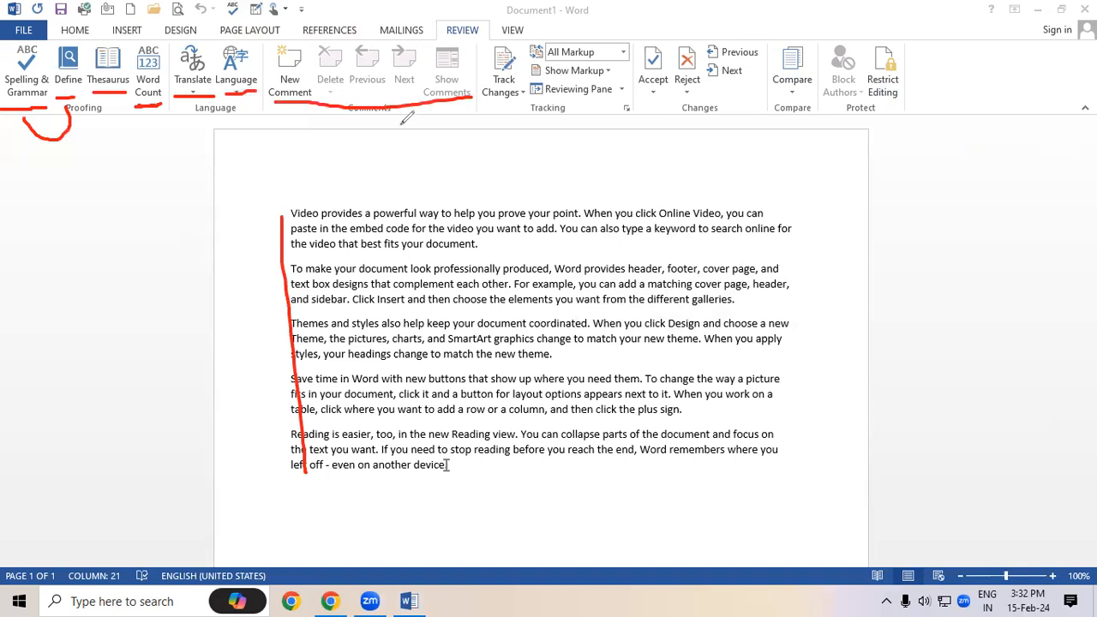
Red-pen mark 'document.', the Comments and Tracking groups, markup options, Accept/Reject, Compare and Restrict Editing
{"action": "left_click_drag", "start_coordinate": [443, 252], "coordinate": [477, 249]}
{"action": "mouse_move", "coordinate": [469, 28]}
{"action": "left_mouse_down"}
{"action": "mouse_move", "coordinate": [462, 108]}
{"action": "mouse_move", "coordinate": [334, 115]}
{"action": "mouse_move", "coordinate": [264, 69]}
{"action": "mouse_move", "coordinate": [274, 37]}
{"action": "left_mouse_up"}
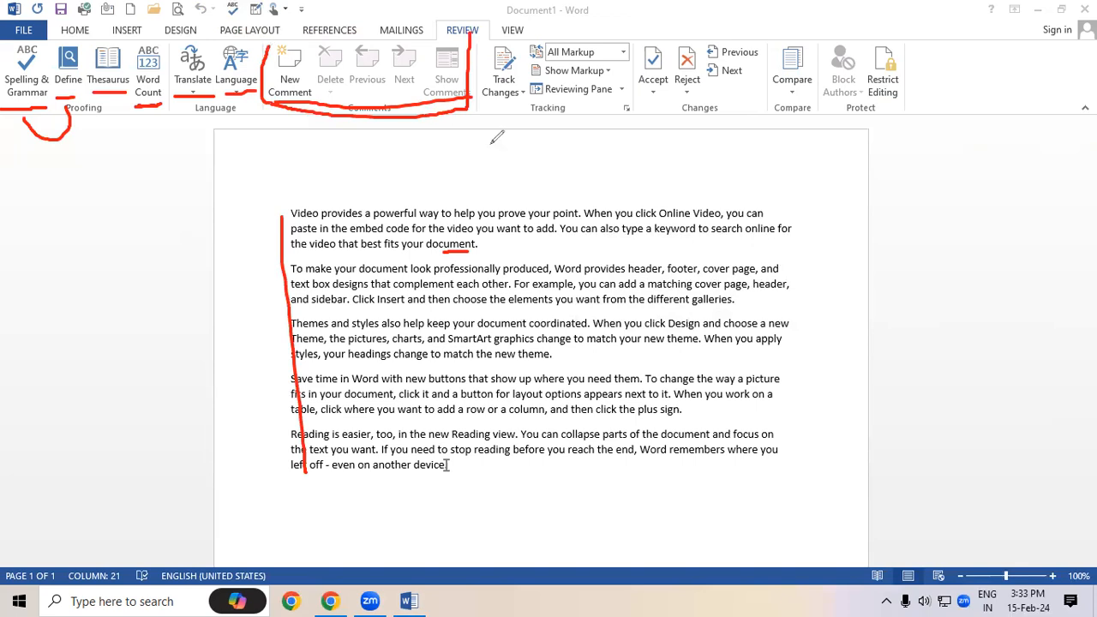
{"action": "mouse_move", "coordinate": [478, 34]}
{"action": "left_mouse_down"}
{"action": "mouse_move", "coordinate": [473, 109]}
{"action": "mouse_move", "coordinate": [641, 110]}
{"action": "mouse_move", "coordinate": [636, 31]}
{"action": "mouse_move", "coordinate": [482, 25]}
{"action": "left_mouse_up"}
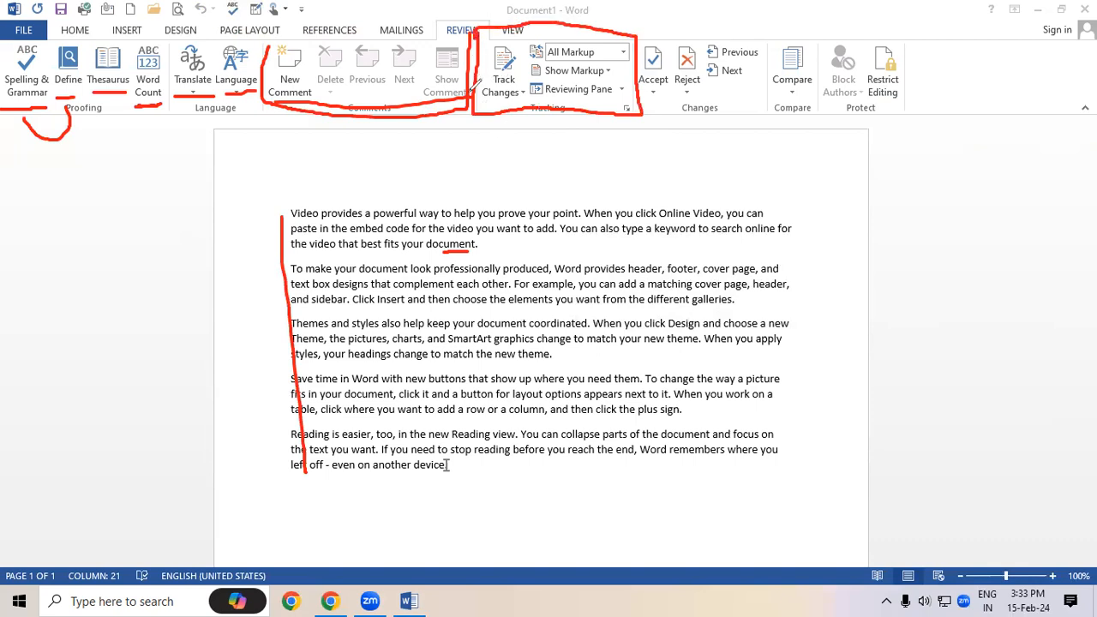
{"action": "mouse_move", "coordinate": [530, 122]}
{"action": "left_mouse_down"}
{"action": "mouse_move", "coordinate": [567, 121]}
{"action": "mouse_move", "coordinate": [531, 93]}
{"action": "mouse_move", "coordinate": [540, 127]}
{"action": "mouse_move", "coordinate": [559, 120]}
{"action": "left_mouse_up"}
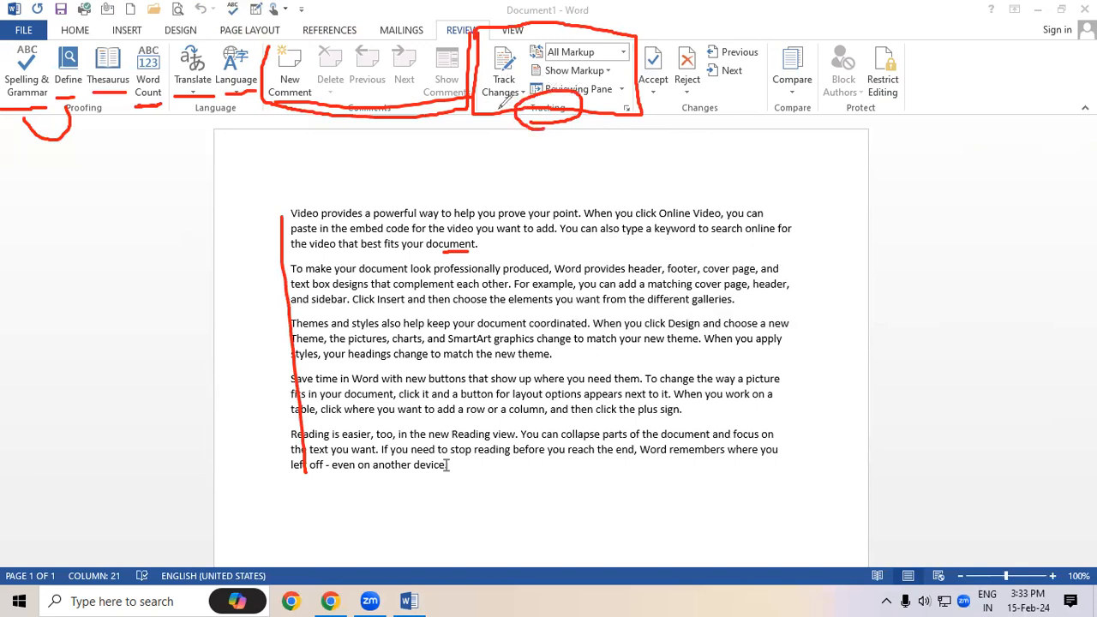
{"action": "left_click_drag", "start_coordinate": [618, 58], "coordinate": [625, 91]}
{"action": "left_click_drag", "start_coordinate": [609, 45], "coordinate": [614, 88]}
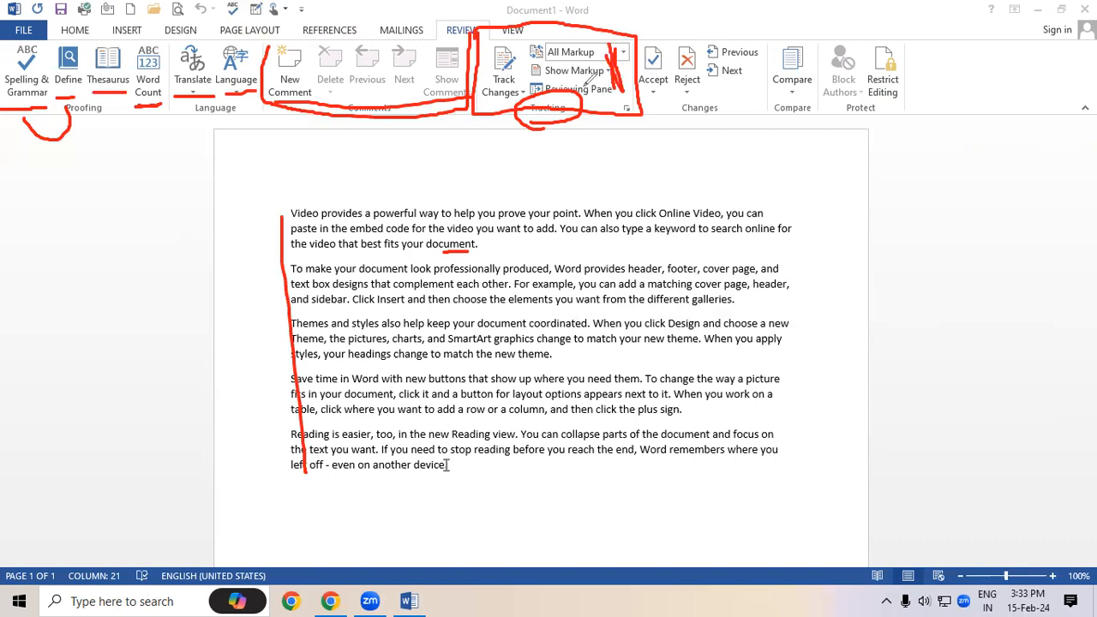
{"action": "mouse_move", "coordinate": [672, 96]}
{"action": "left_mouse_down"}
{"action": "mouse_move", "coordinate": [747, 85]}
{"action": "mouse_move", "coordinate": [762, 42]}
{"action": "mouse_move", "coordinate": [726, 18]}
{"action": "mouse_move", "coordinate": [648, 25]}
{"action": "mouse_move", "coordinate": [634, 82]}
{"action": "mouse_move", "coordinate": [681, 89]}
{"action": "left_mouse_up"}
{"action": "mouse_move", "coordinate": [820, 100]}
{"action": "left_mouse_down"}
{"action": "mouse_move", "coordinate": [813, 42]}
{"action": "mouse_move", "coordinate": [778, 35]}
{"action": "mouse_move", "coordinate": [762, 84]}
{"action": "mouse_move", "coordinate": [801, 106]}
{"action": "mouse_move", "coordinate": [821, 82]}
{"action": "left_mouse_up"}
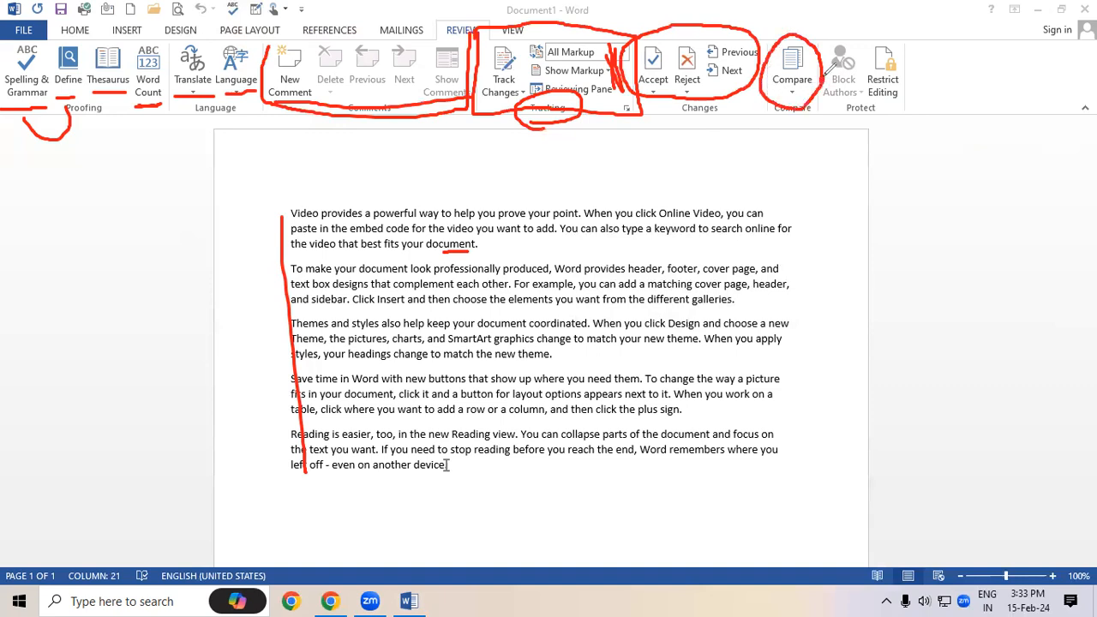
{"action": "mouse_move", "coordinate": [881, 34]}
{"action": "left_mouse_down"}
{"action": "mouse_move", "coordinate": [848, 90]}
{"action": "mouse_move", "coordinate": [915, 99]}
{"action": "mouse_move", "coordinate": [900, 32]}
{"action": "mouse_move", "coordinate": [879, 27]}
{"action": "mouse_move", "coordinate": [865, 43]}
{"action": "left_mouse_up"}
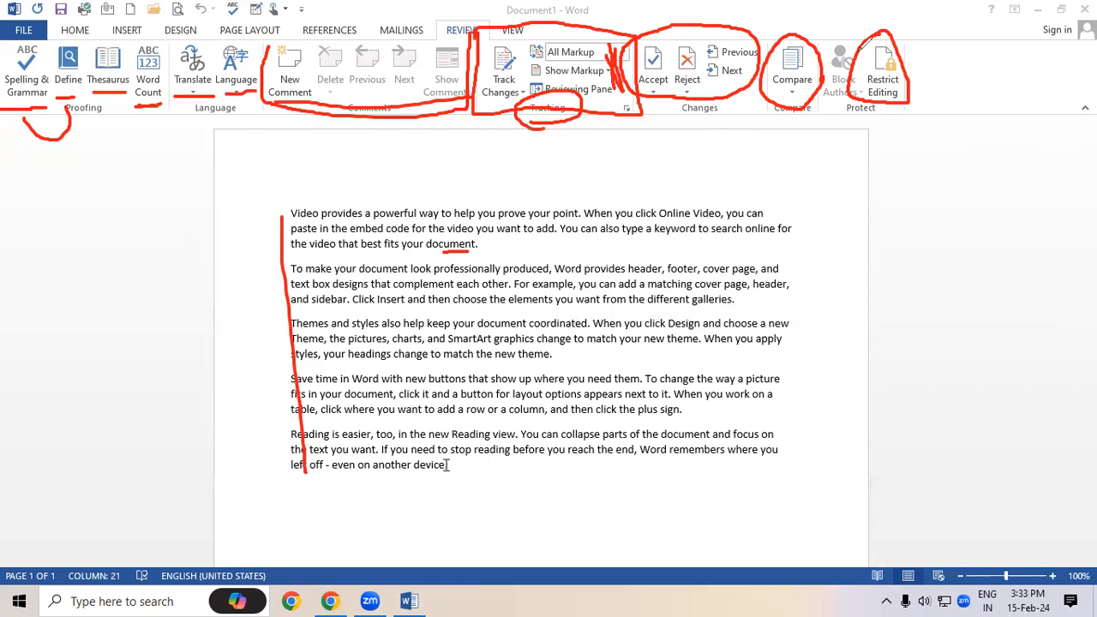
Erase every red pen annotation and return to Word's View tools
{"action": "key", "text": "ctrl+a"}
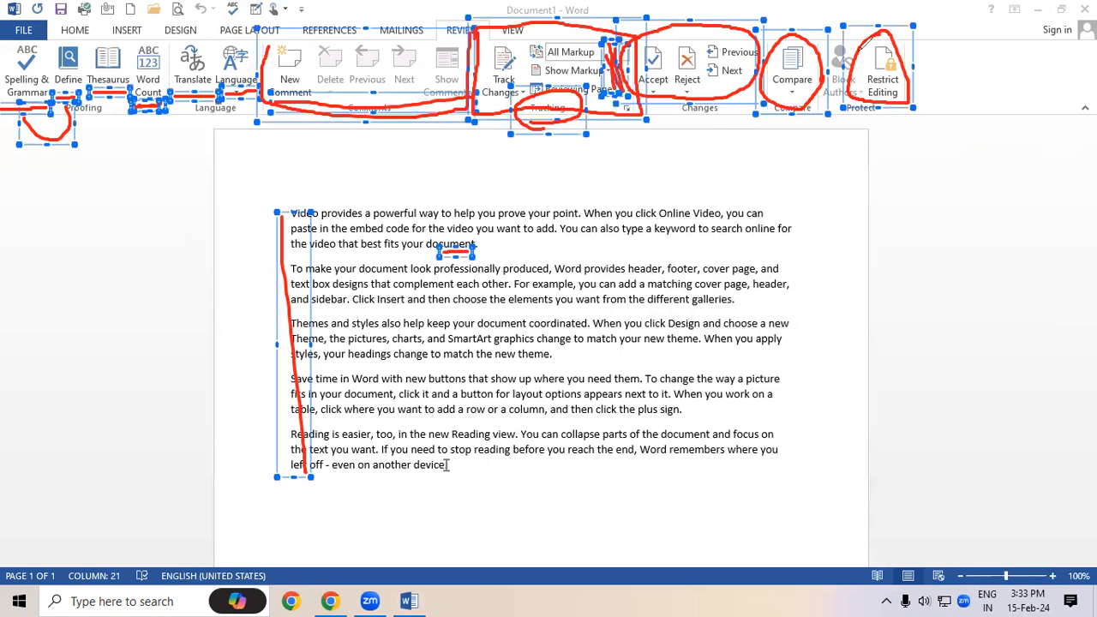
{"action": "key", "text": "Delete"}
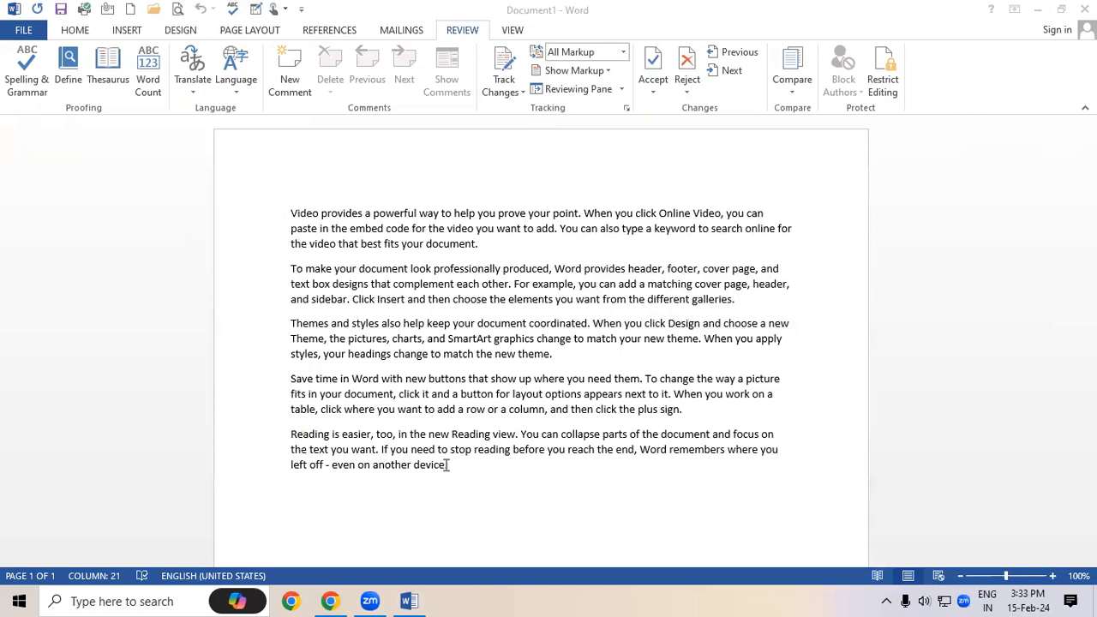
{"action": "left_click", "coordinate": [656, 217]}
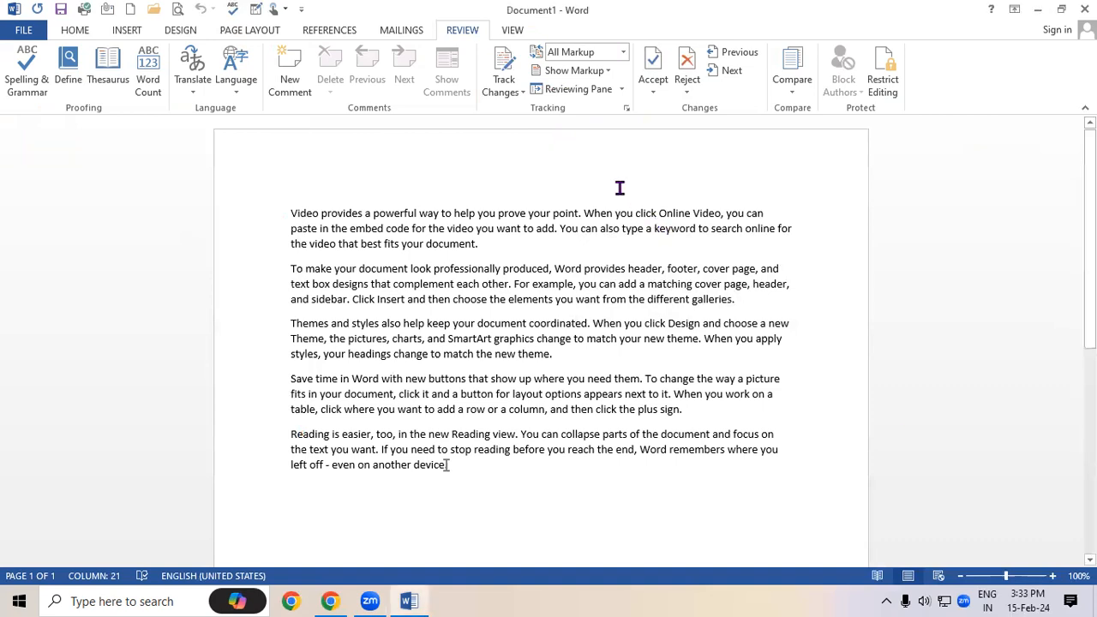
{"action": "left_click", "coordinate": [513, 31]}
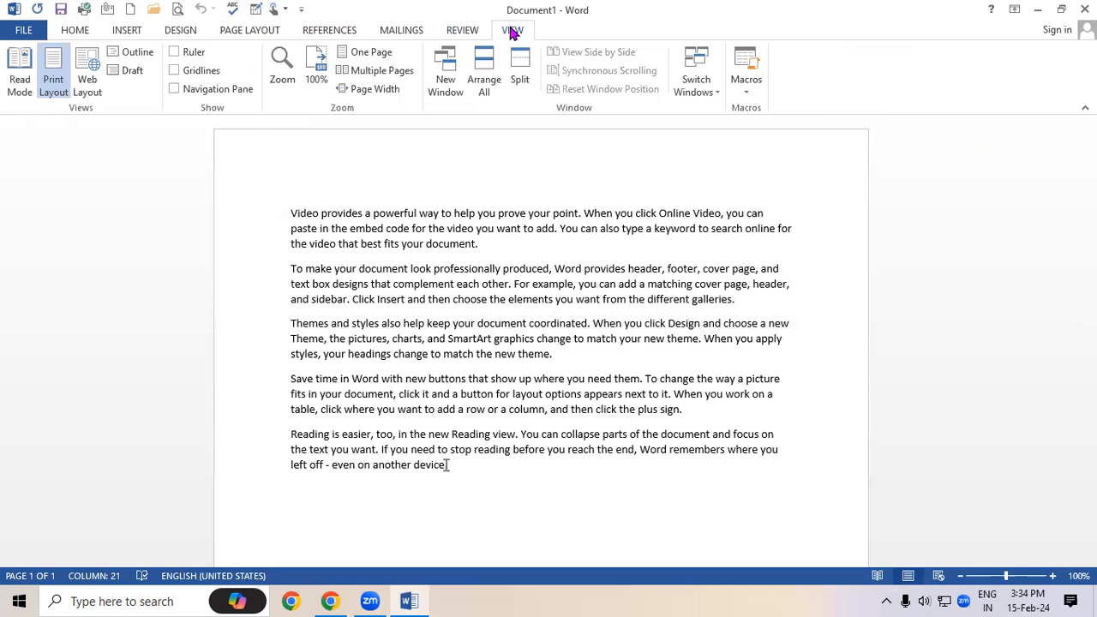
Magnify the screen briefly, then try Read Mode and return to Print Layout
{"action": "left_click", "coordinate": [61, 93]}
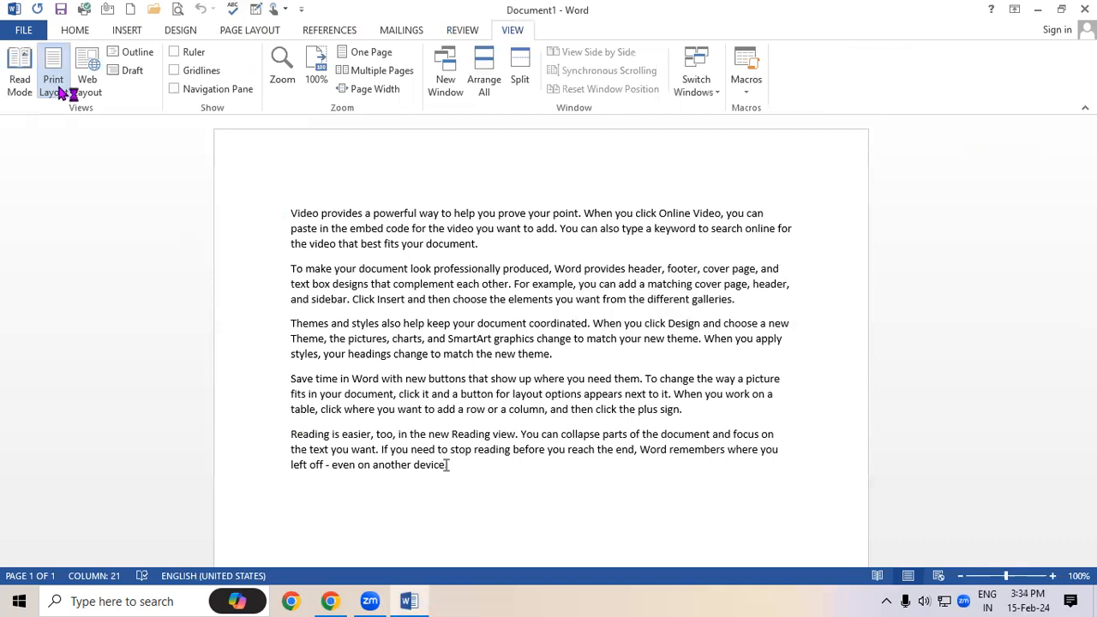
{"action": "key", "text": "super+plus"}
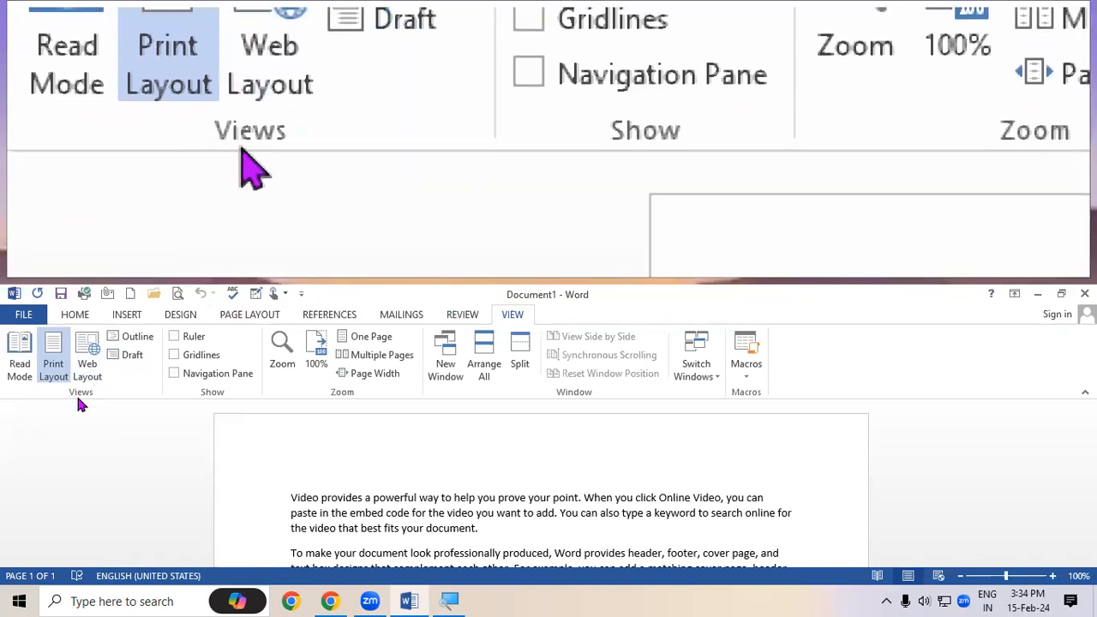
{"action": "key", "text": "super+Escape"}
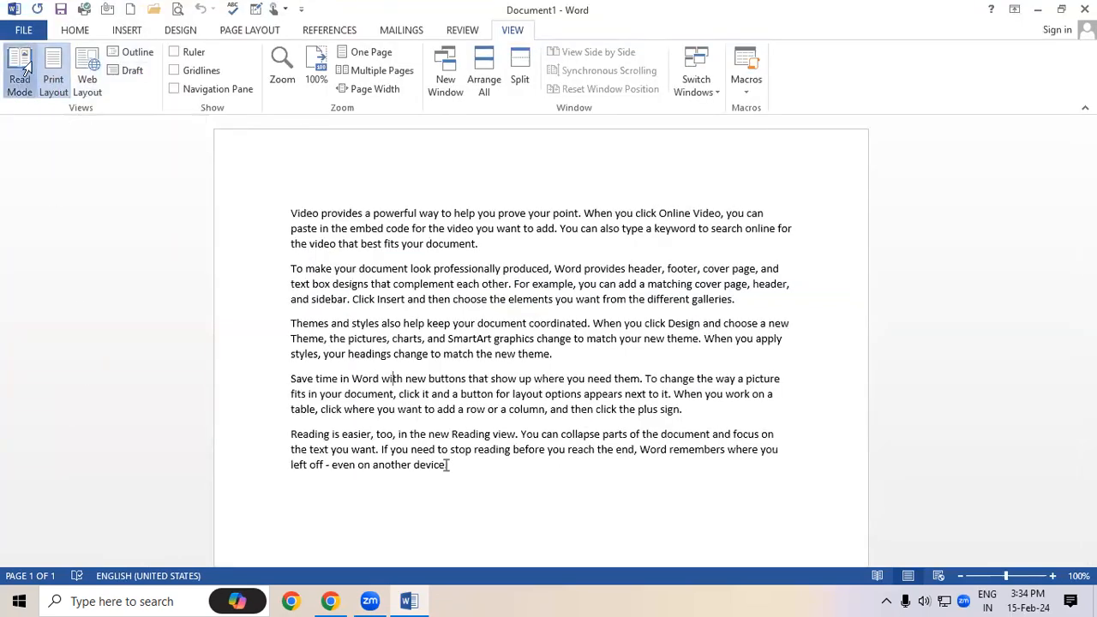
{"action": "left_click", "coordinate": [23, 69]}
{"action": "left_click_drag", "start_coordinate": [489, 378], "coordinate": [276, 111]}
{"action": "left_click", "coordinate": [457, 351]}
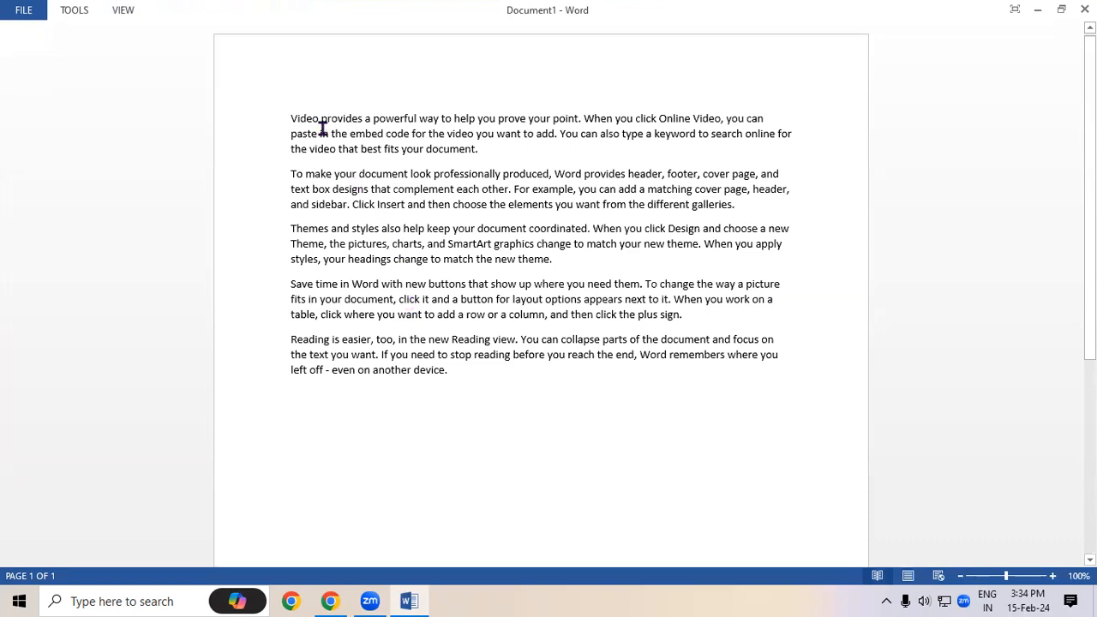
{"action": "left_click", "coordinate": [124, 11]}
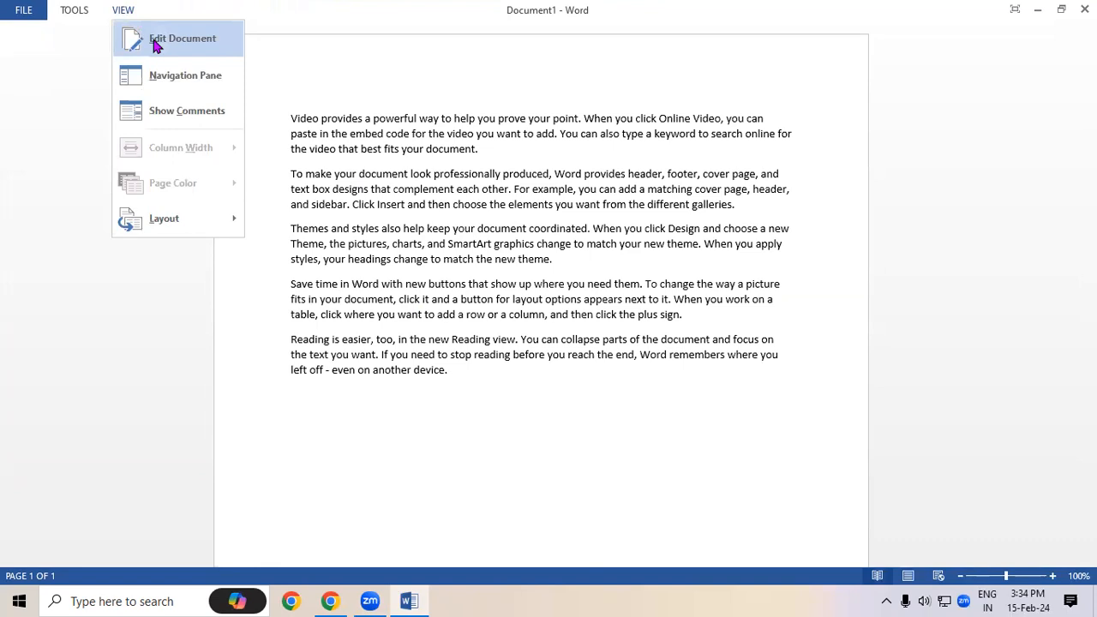
{"action": "left_click", "coordinate": [156, 43]}
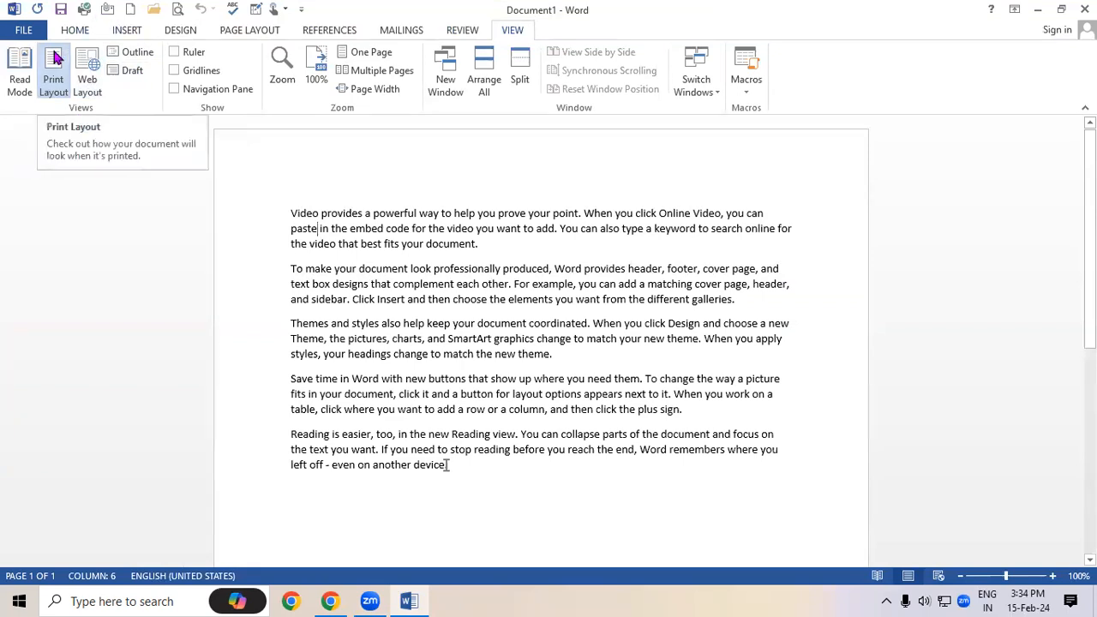
Switch through Web Layout, Draft and Outline views, then back to Print Layout
{"action": "left_click", "coordinate": [82, 74]}
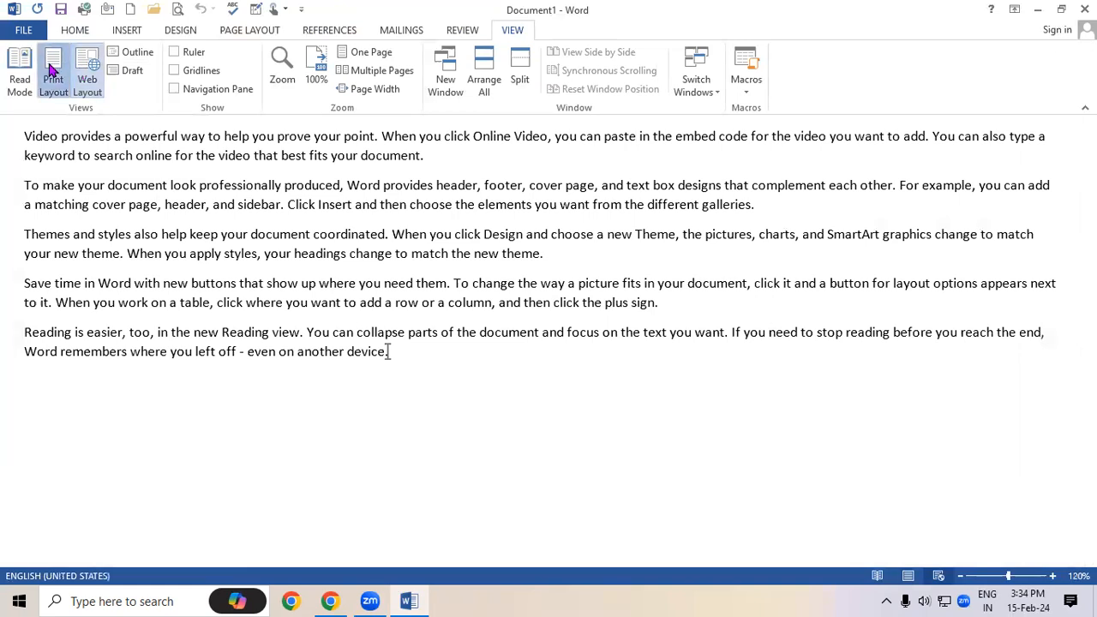
{"action": "left_click", "coordinate": [53, 74]}
{"action": "left_click", "coordinate": [83, 74]}
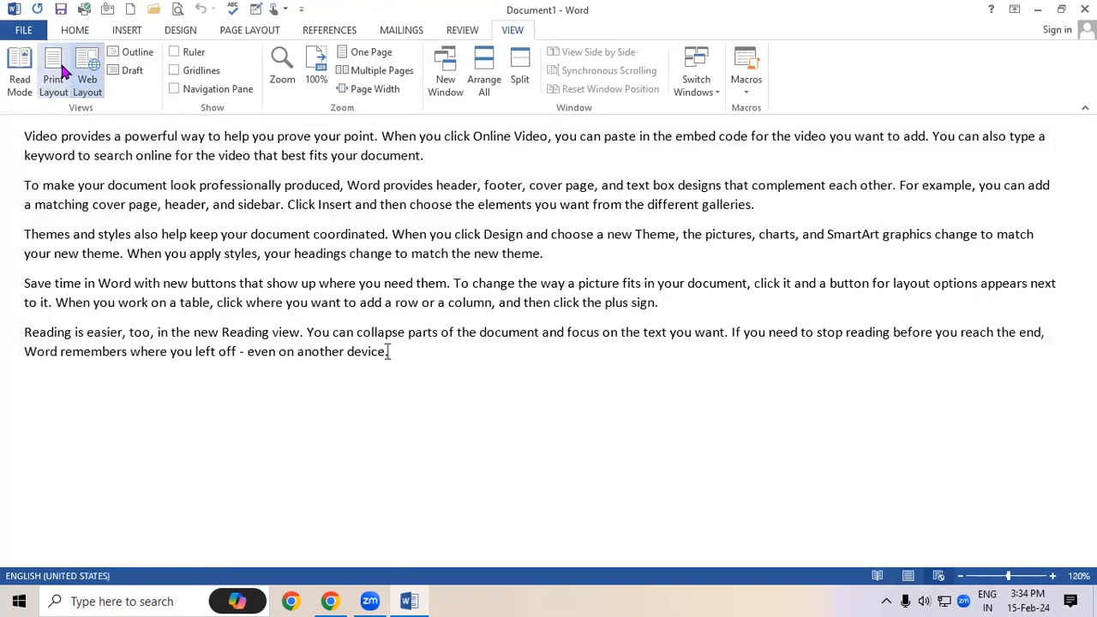
{"action": "left_click", "coordinate": [132, 77]}
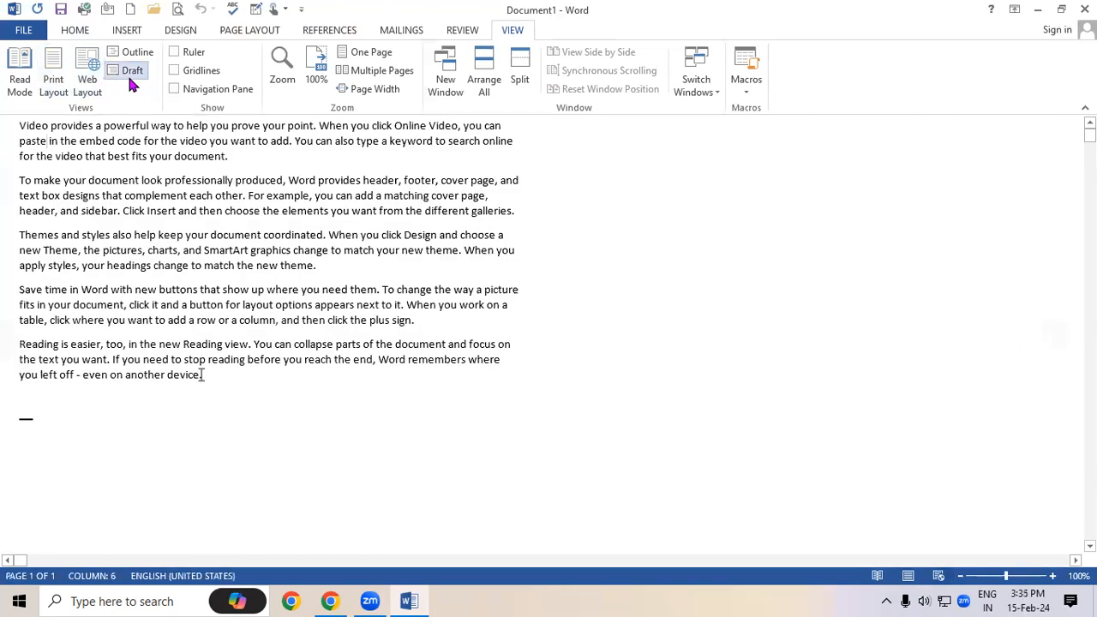
{"action": "left_click", "coordinate": [133, 53]}
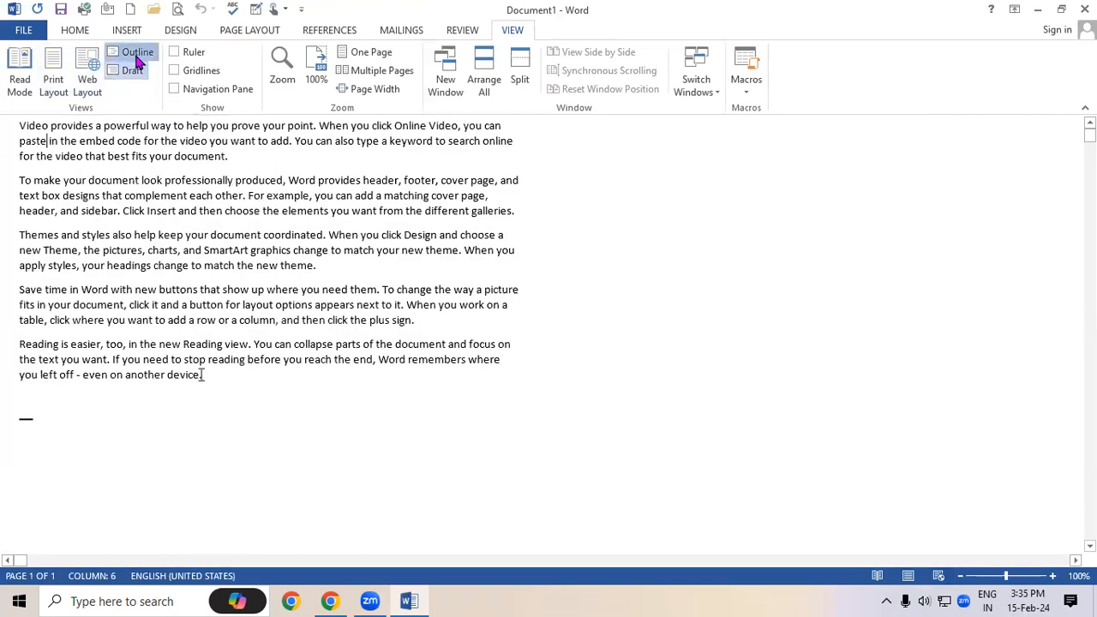
{"action": "left_click", "coordinate": [44, 125]}
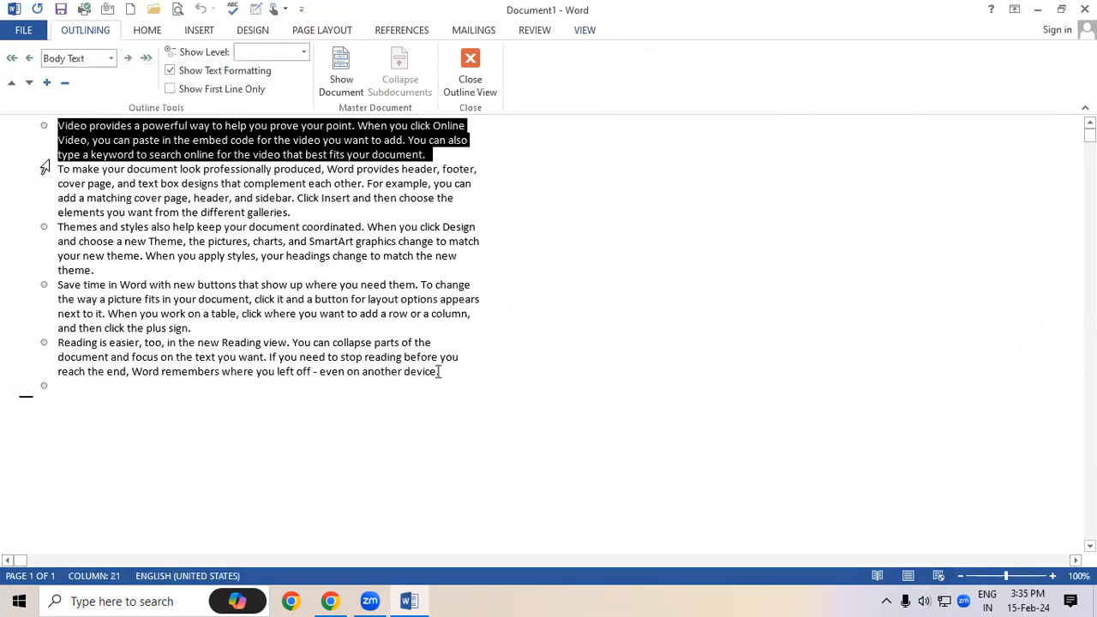
{"action": "left_click", "coordinate": [47, 170]}
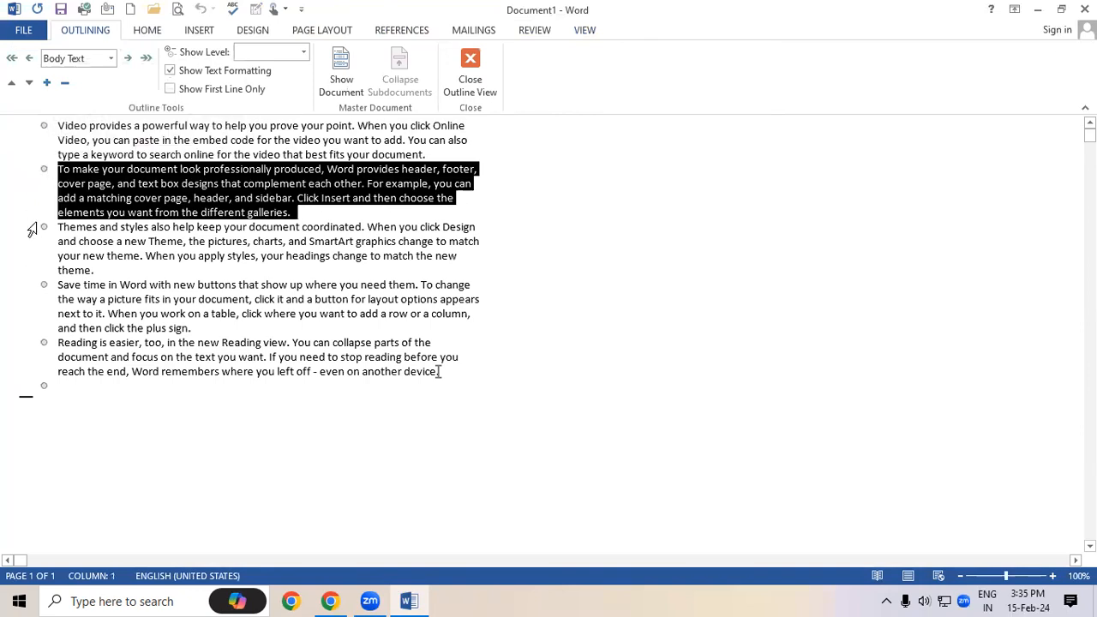
{"action": "left_click", "coordinate": [470, 72]}
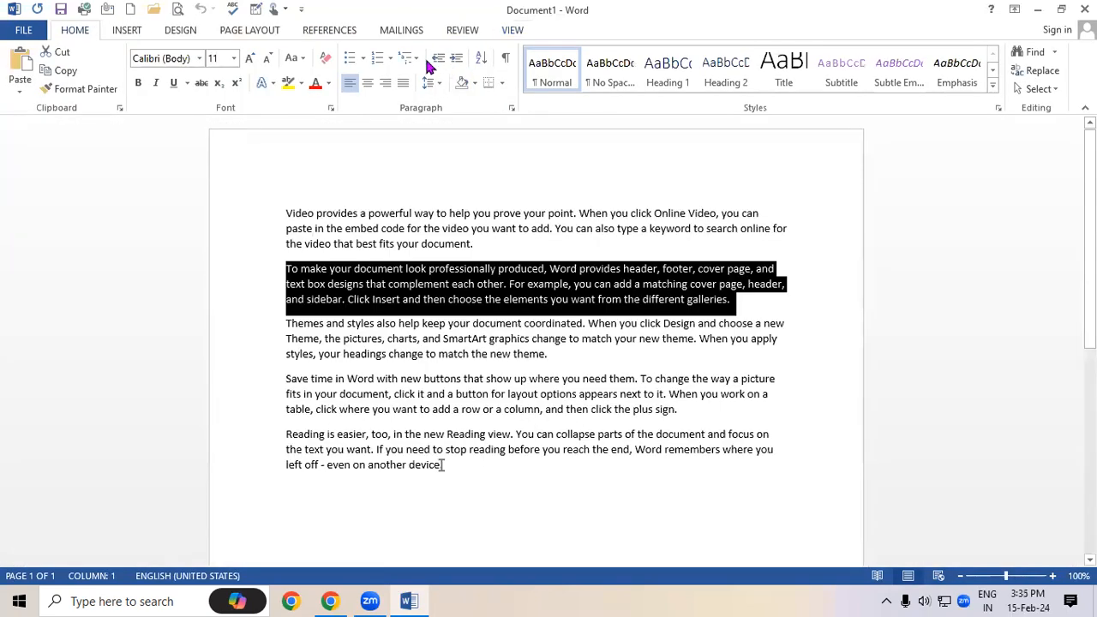
Cycle again through Draft, Web Layout, Print Layout and Read Mode, ending in Print Layout
{"action": "left_click", "coordinate": [500, 35]}
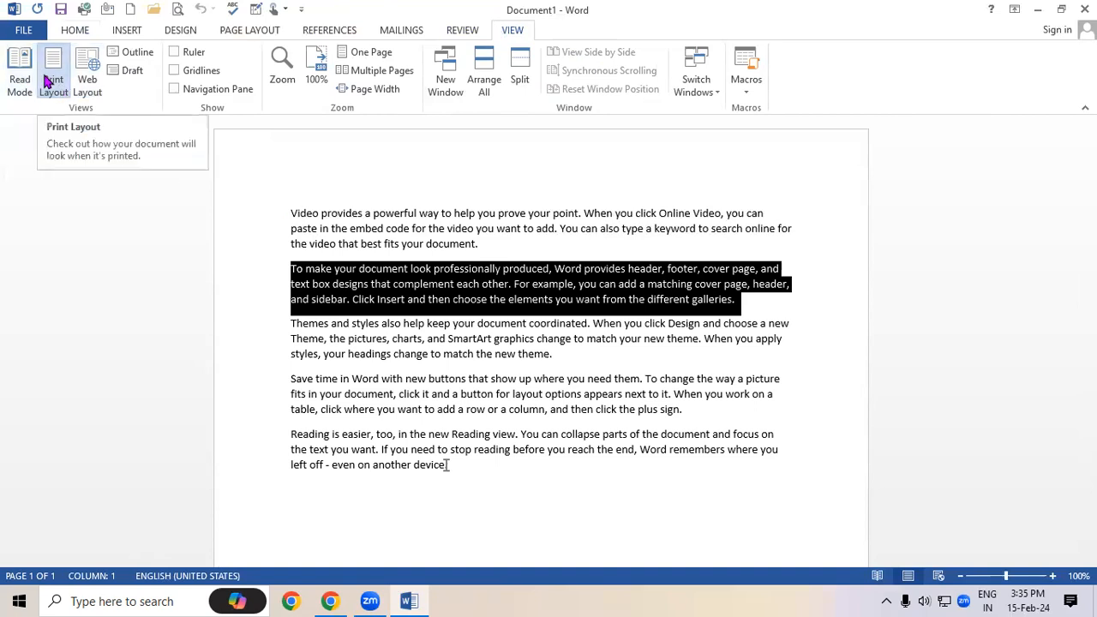
{"action": "left_click", "coordinate": [135, 75]}
{"action": "left_click", "coordinate": [85, 77]}
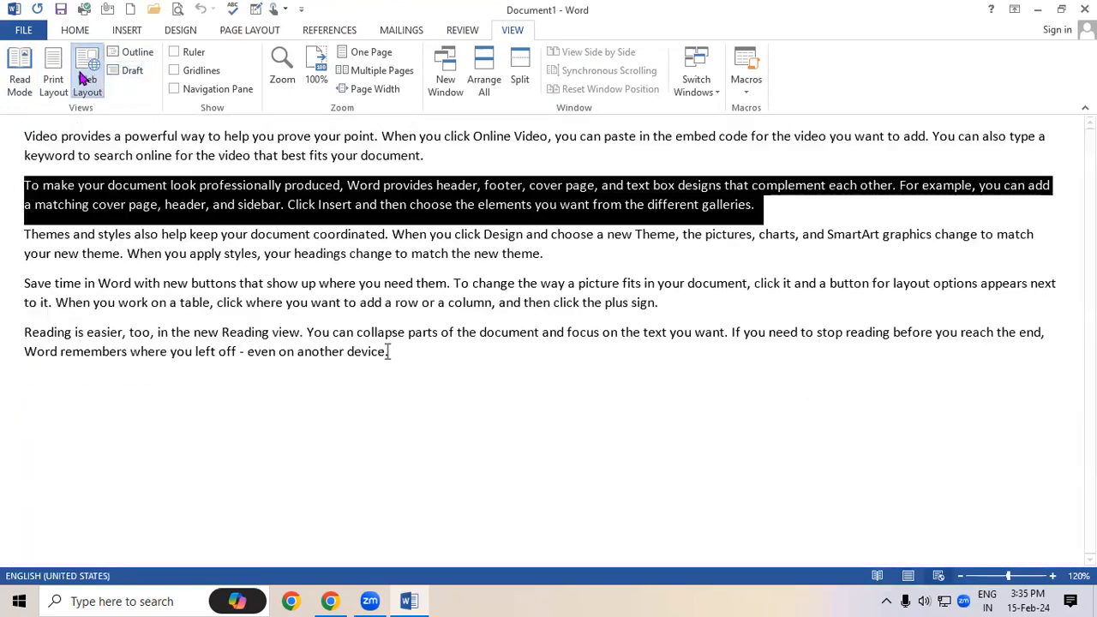
{"action": "left_click", "coordinate": [53, 77]}
{"action": "left_click", "coordinate": [18, 77]}
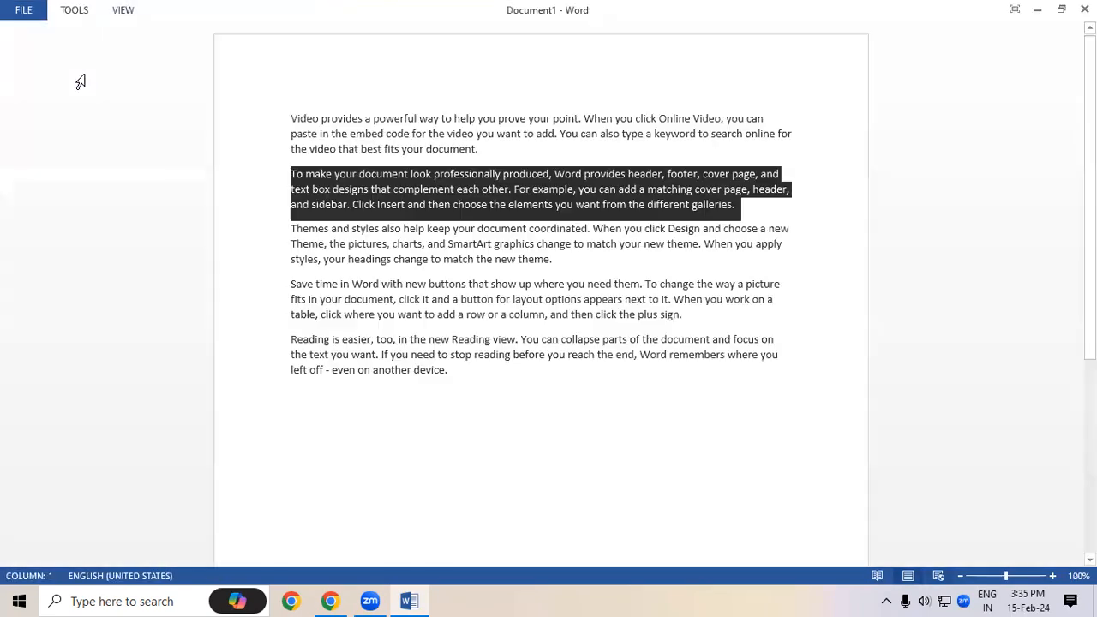
{"action": "left_click", "coordinate": [129, 11]}
{"action": "left_click", "coordinate": [142, 39]}
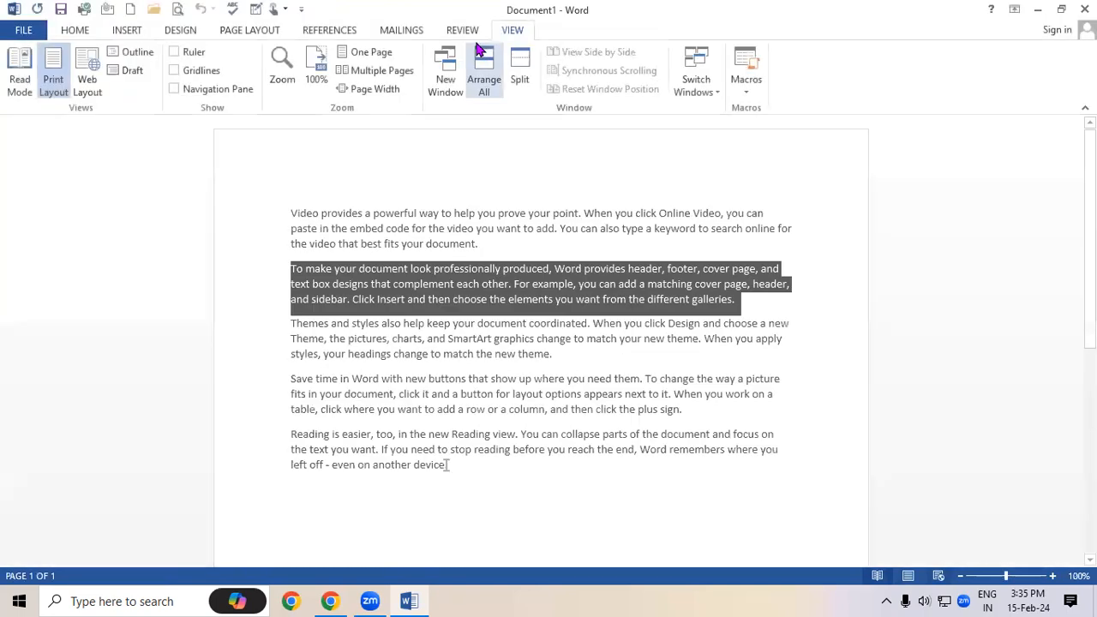
Show the rulers and pull the first paragraph's right indent slightly inward
{"action": "left_click", "coordinate": [369, 231]}
{"action": "left_click", "coordinate": [366, 229]}
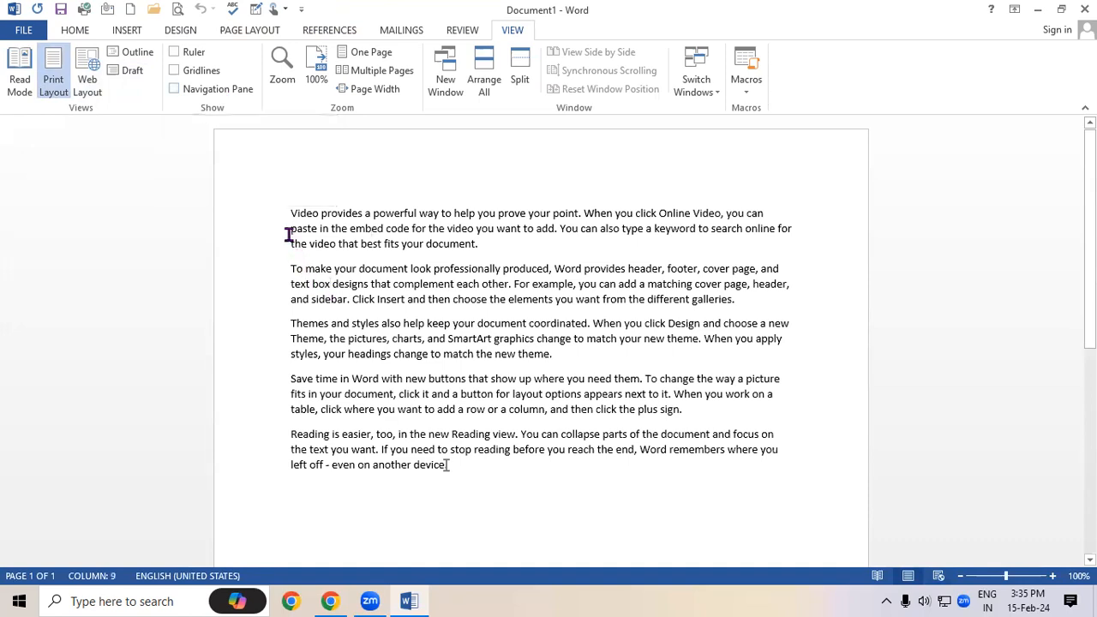
{"action": "left_click_drag", "start_coordinate": [289, 212], "coordinate": [805, 227]}
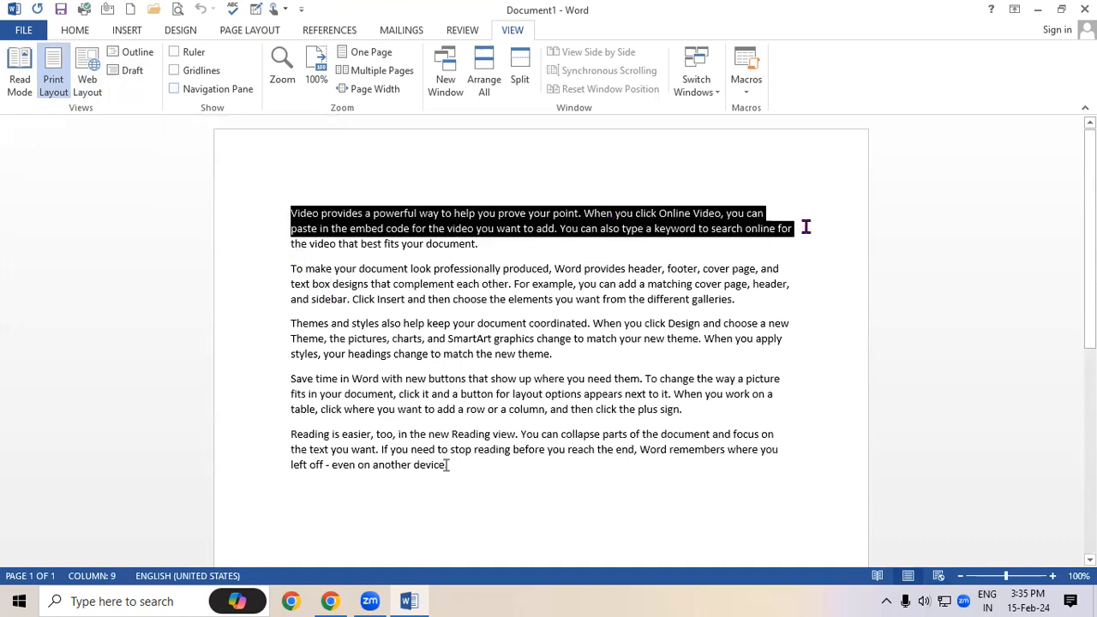
{"action": "left_click", "coordinate": [354, 186]}
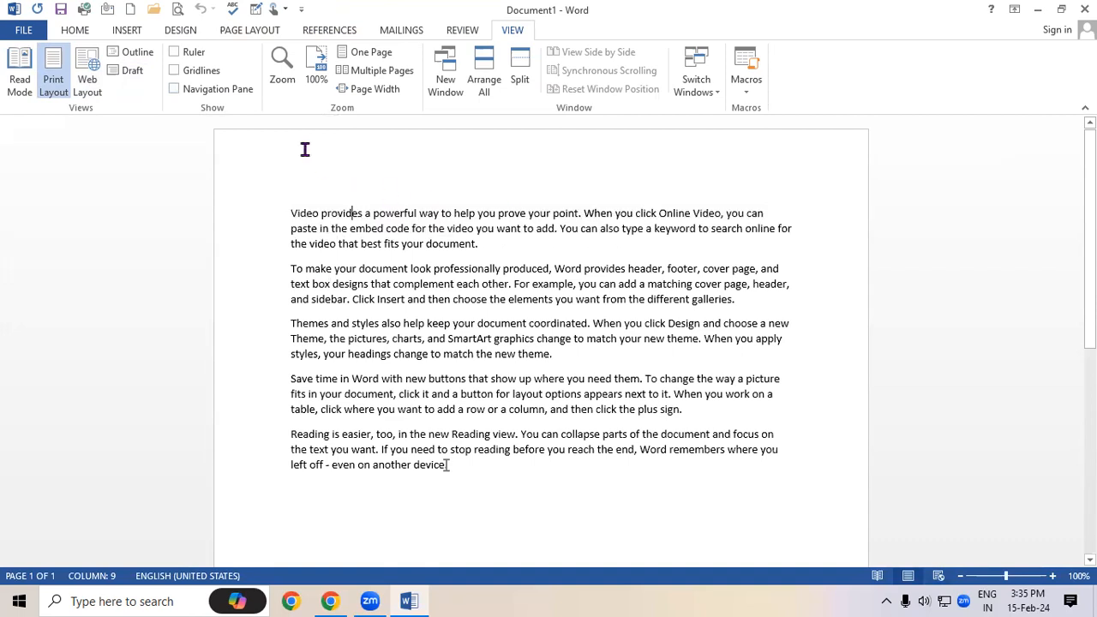
{"action": "left_click", "coordinate": [184, 53]}
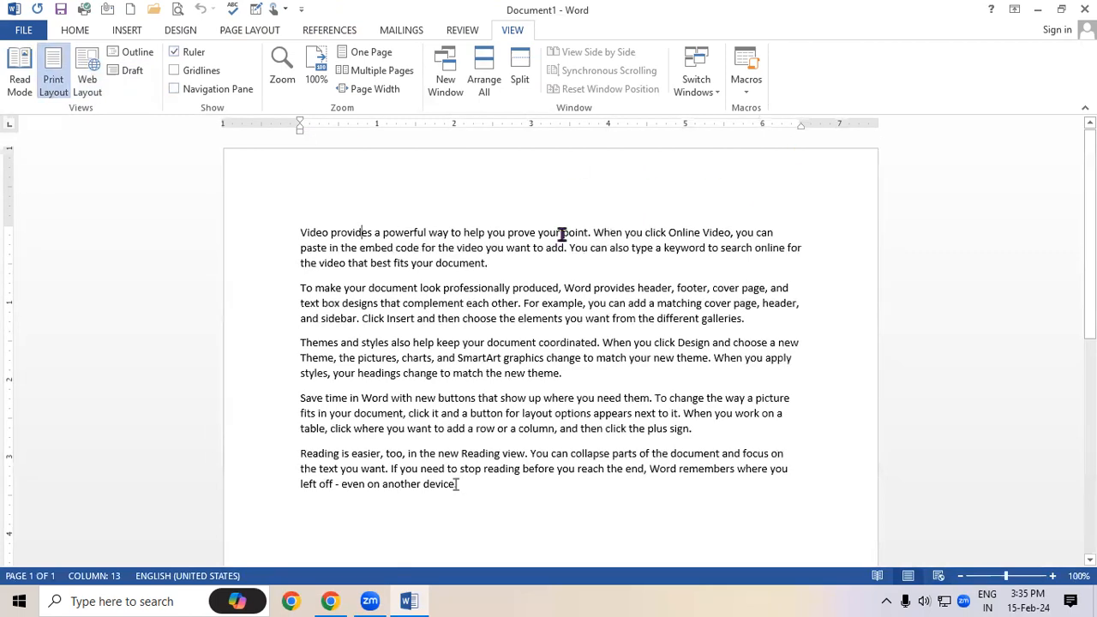
{"action": "left_click_drag", "start_coordinate": [300, 248], "coordinate": [550, 275]}
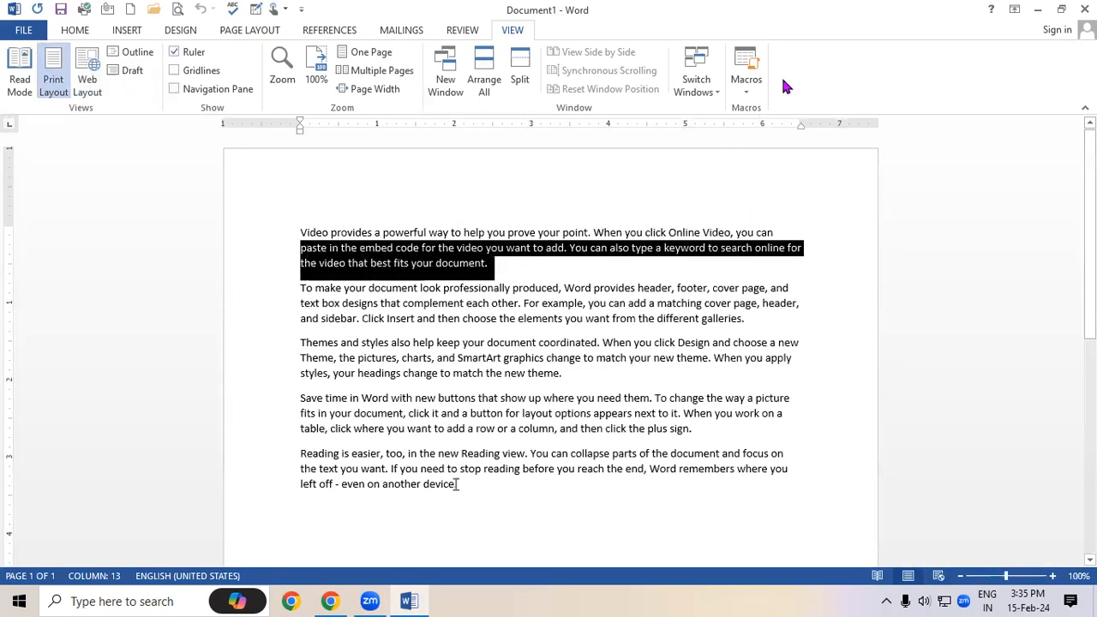
{"action": "mouse_move", "coordinate": [801, 123]}
{"action": "left_mouse_down"}
{"action": "mouse_move", "coordinate": [362, 118]}
{"action": "mouse_move", "coordinate": [402, 148]}
{"action": "mouse_move", "coordinate": [511, 155]}
{"action": "mouse_move", "coordinate": [512, 128]}
{"action": "mouse_move", "coordinate": [806, 163]}
{"action": "mouse_move", "coordinate": [797, 169]}
{"action": "left_mouse_up"}
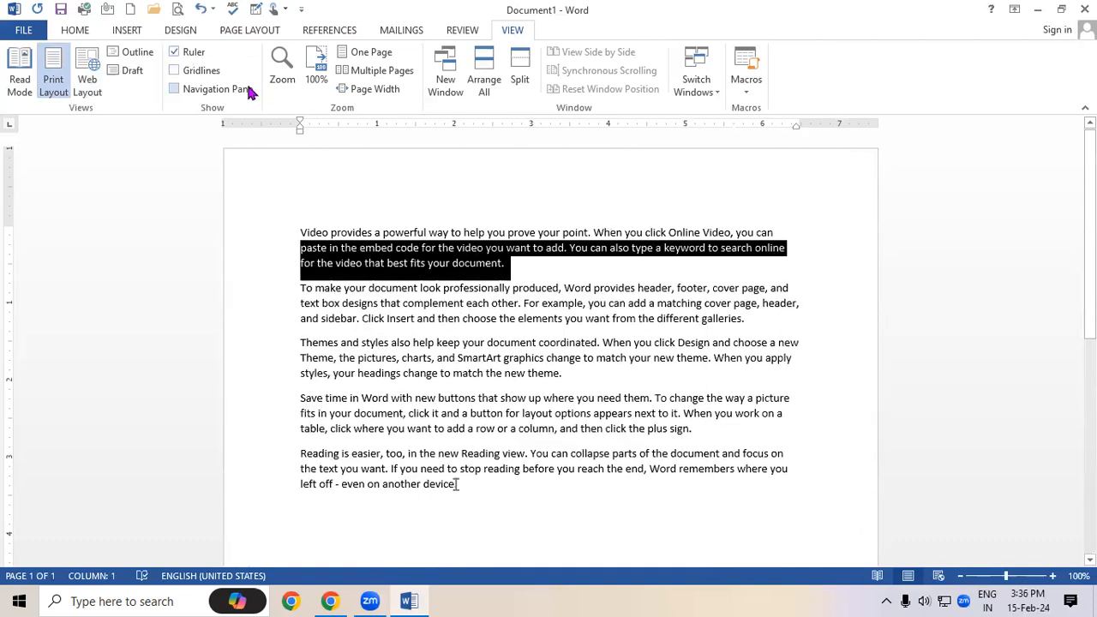
Toggle the rulers off and on several times
{"action": "left_click", "coordinate": [174, 53]}
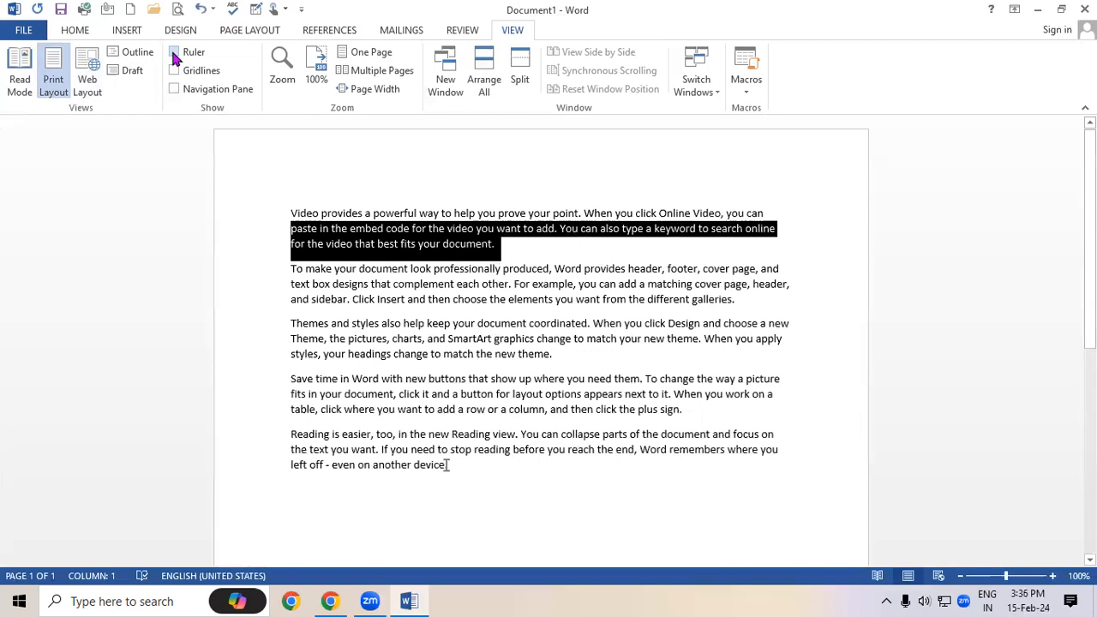
{"action": "left_click", "coordinate": [174, 53]}
{"action": "left_click", "coordinate": [174, 53]}
{"action": "left_click", "coordinate": [174, 53]}
{"action": "left_click", "coordinate": [174, 53]}
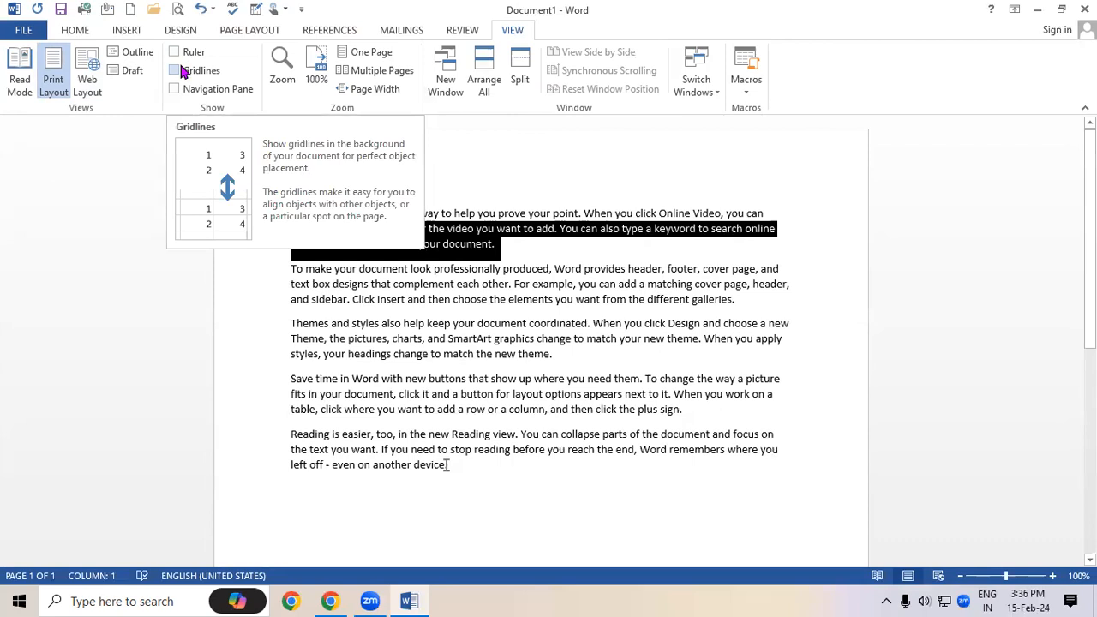
Overlay gridlines on the page and scroll through the document
{"action": "left_click", "coordinate": [176, 70]}
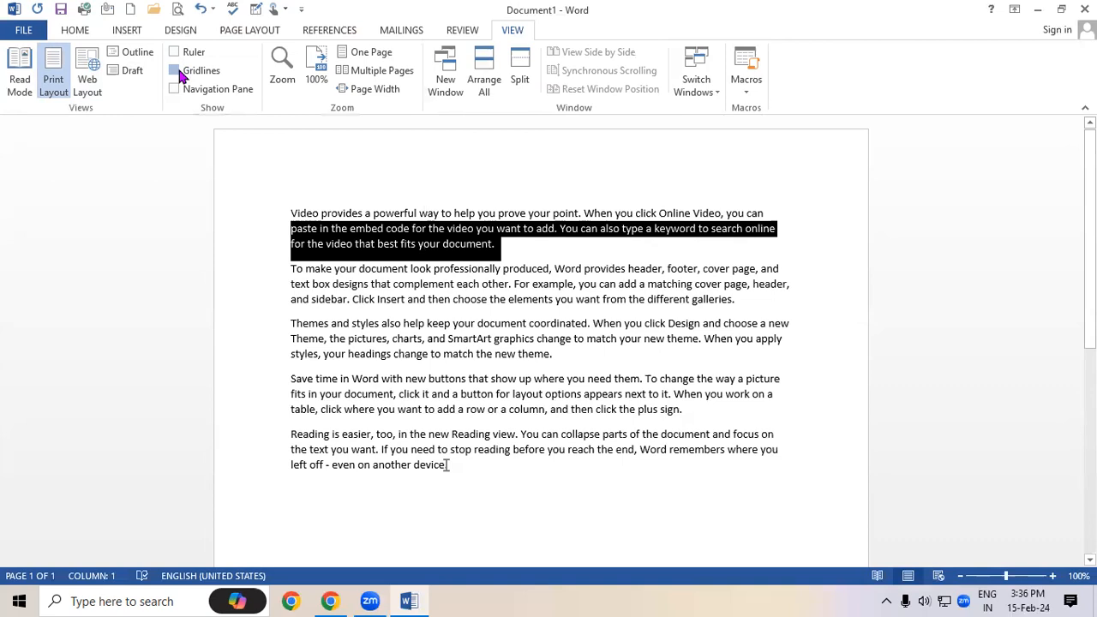
{"action": "scroll", "coordinate": [435, 300], "scroll_direction": "down", "scroll_amount": 3}
{"action": "scroll", "coordinate": [781, 374], "scroll_direction": "down", "scroll_amount": 10}
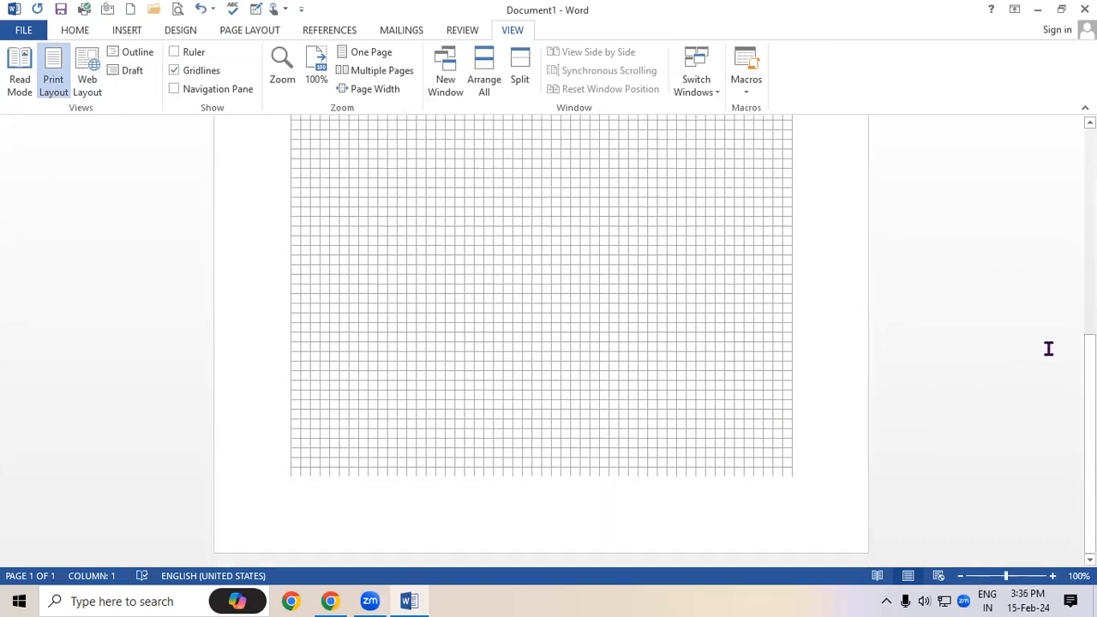
{"action": "scroll", "coordinate": [911, 416], "scroll_direction": "up", "scroll_amount": 5}
{"action": "scroll", "coordinate": [910, 417], "scroll_direction": "down", "scroll_amount": 5}
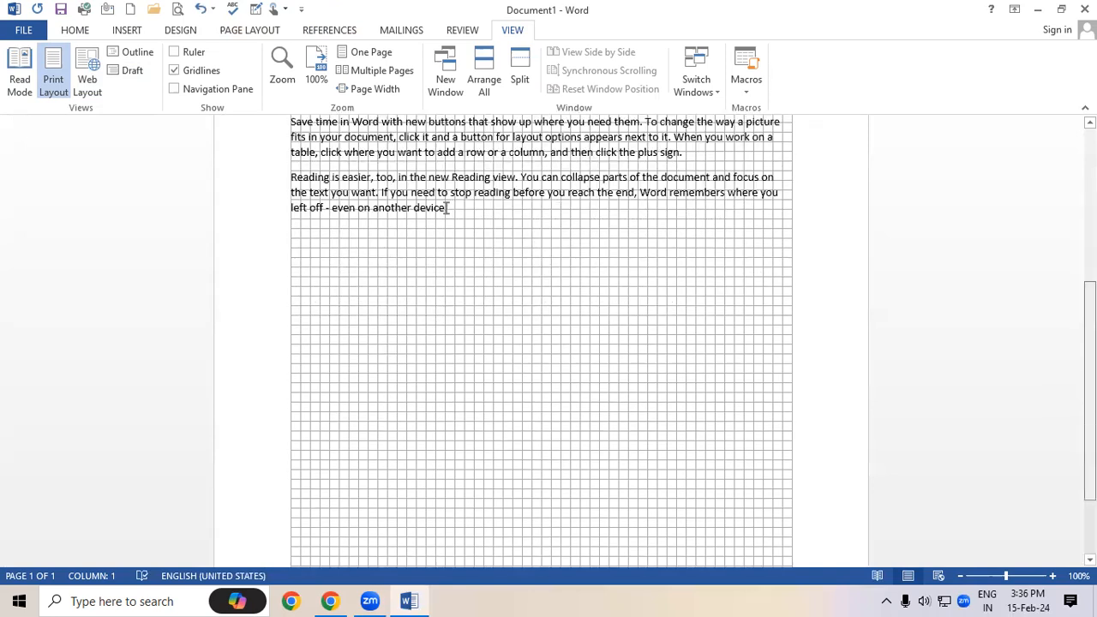
{"action": "scroll", "coordinate": [1046, 366], "scroll_direction": "up", "scroll_amount": 8}
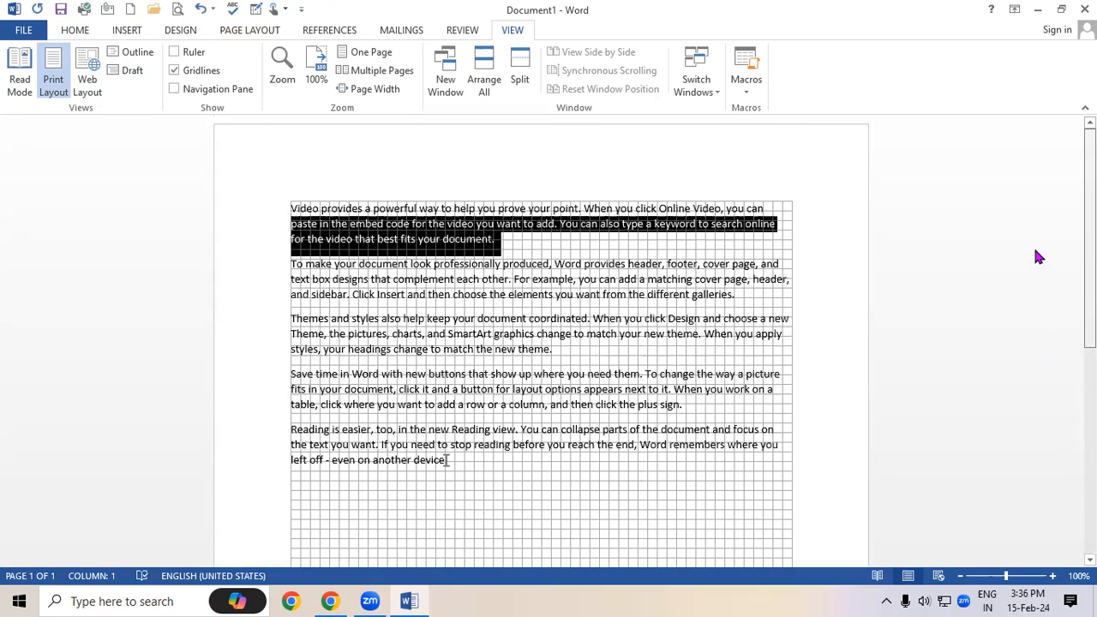
{"action": "scroll", "coordinate": [1035, 318], "scroll_direction": "down", "scroll_amount": 4}
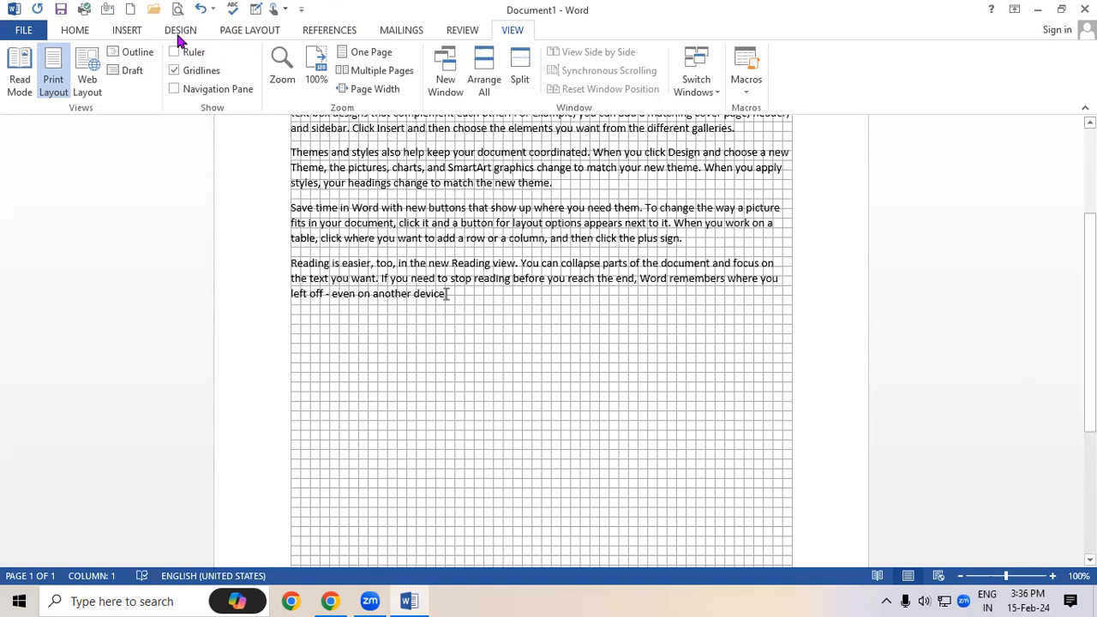
Apply the Narrow margins preset, then hide the gridlines again
{"action": "left_click", "coordinate": [250, 33]}
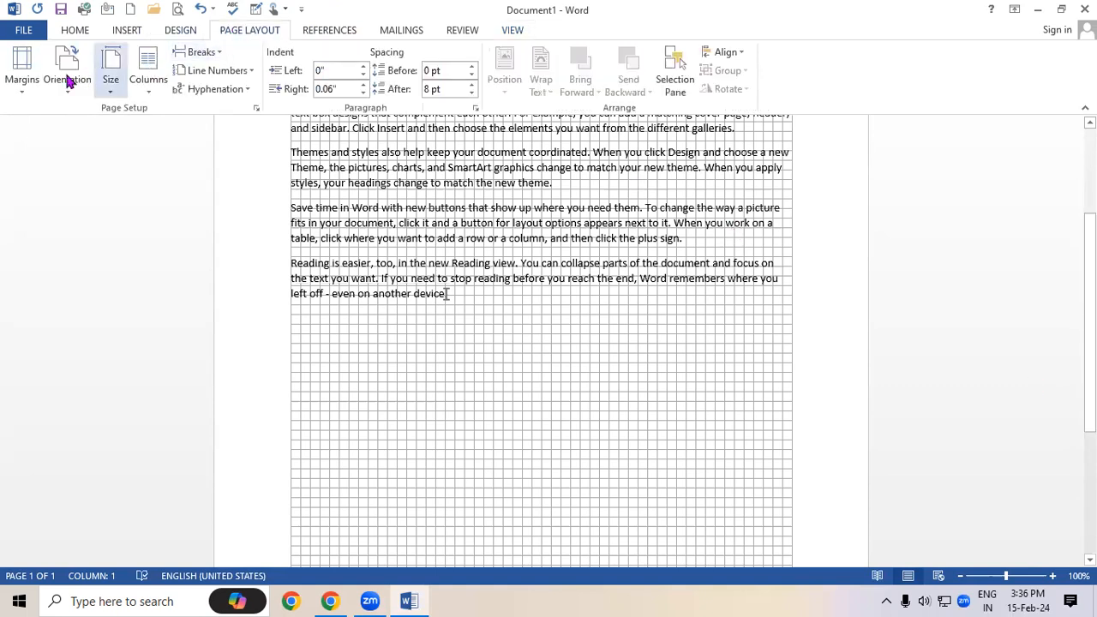
{"action": "left_click", "coordinate": [17, 81]}
{"action": "left_click", "coordinate": [53, 227]}
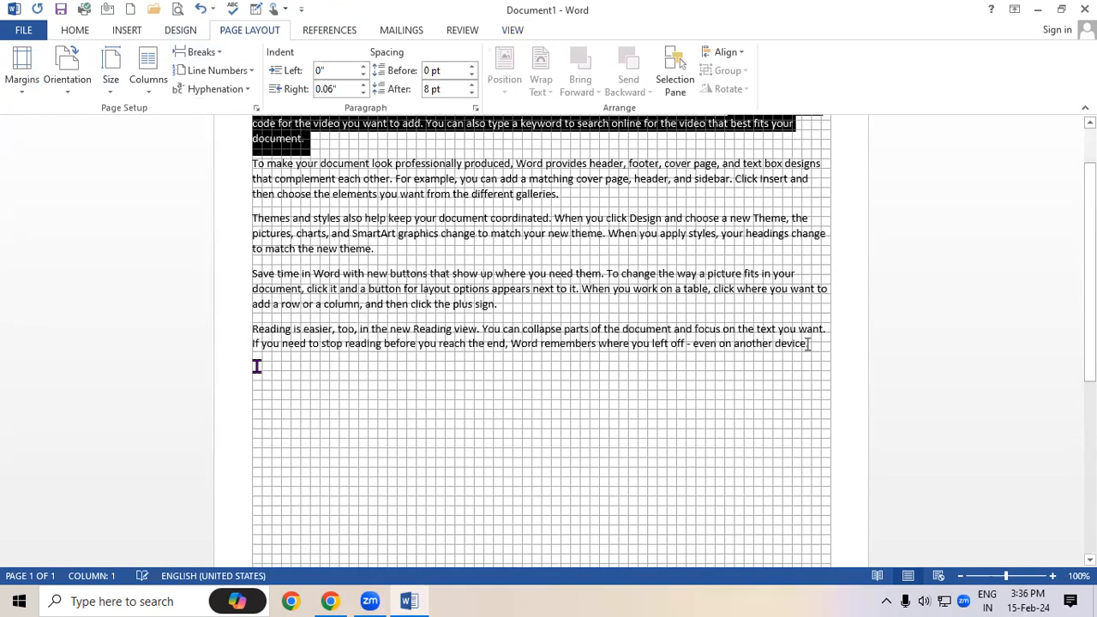
{"action": "scroll", "coordinate": [807, 343], "scroll_direction": "down", "scroll_amount": 8}
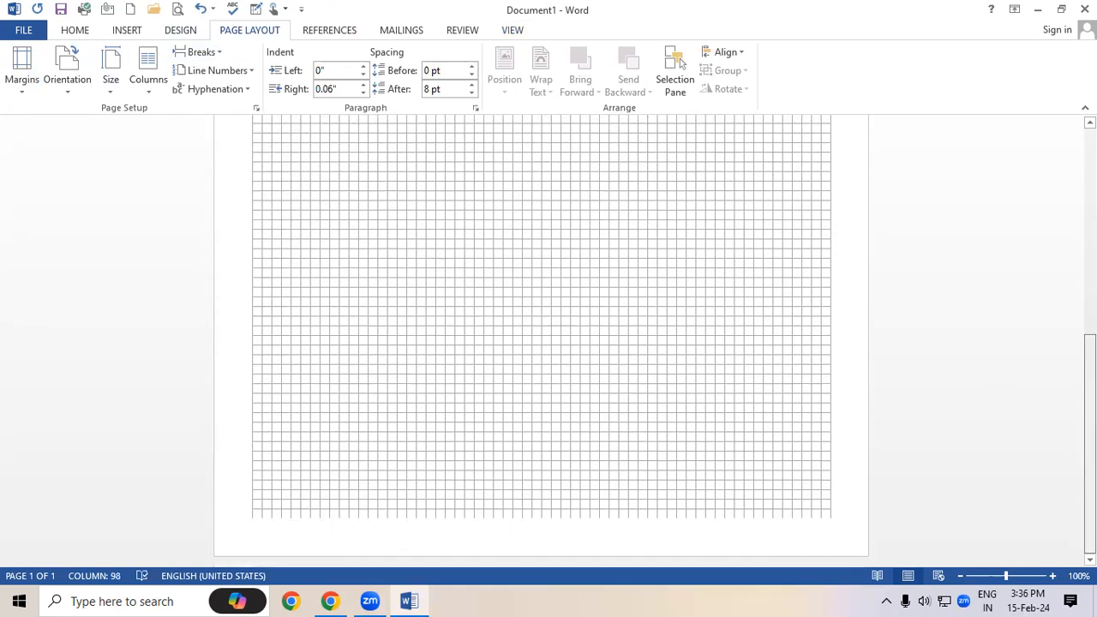
{"action": "scroll", "coordinate": [1045, 174], "scroll_direction": "up", "scroll_amount": 8}
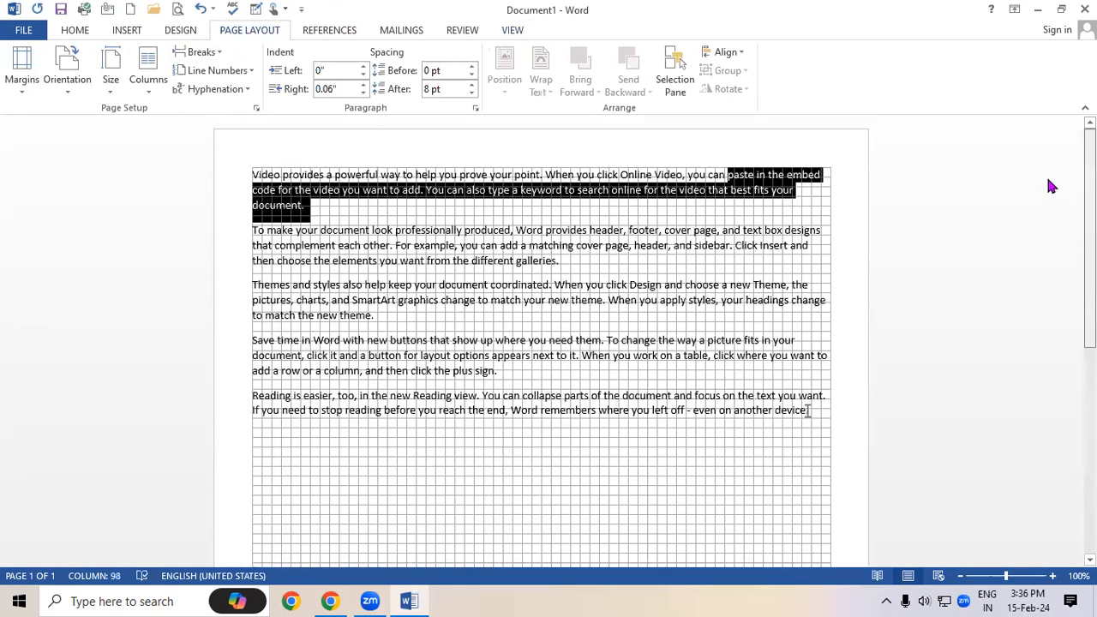
{"action": "left_click", "coordinate": [396, 211]}
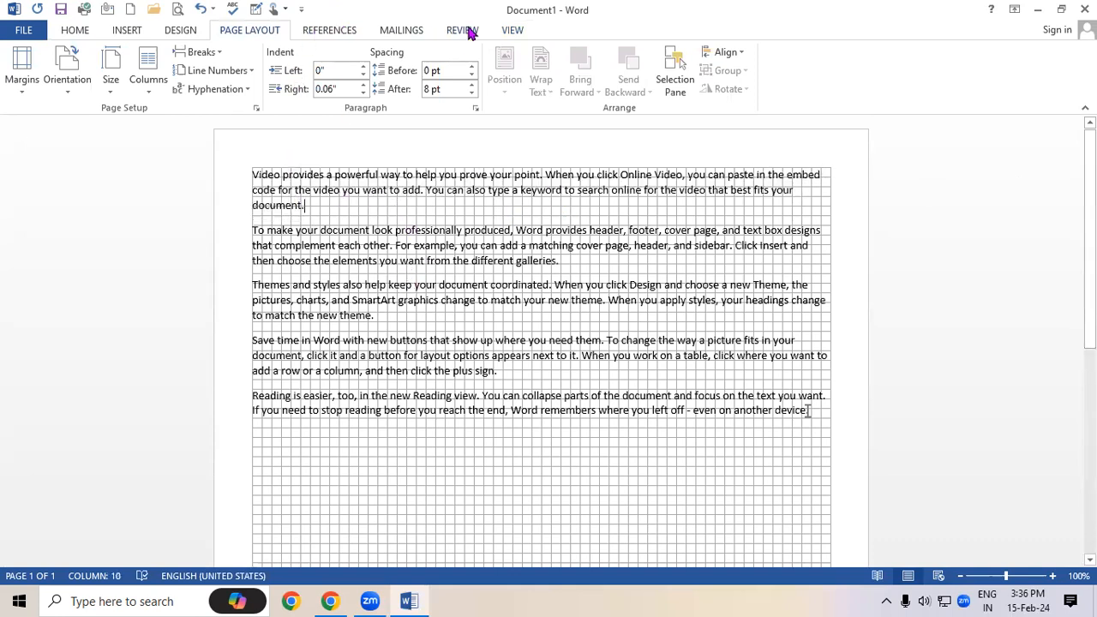
{"action": "left_click", "coordinate": [512, 31]}
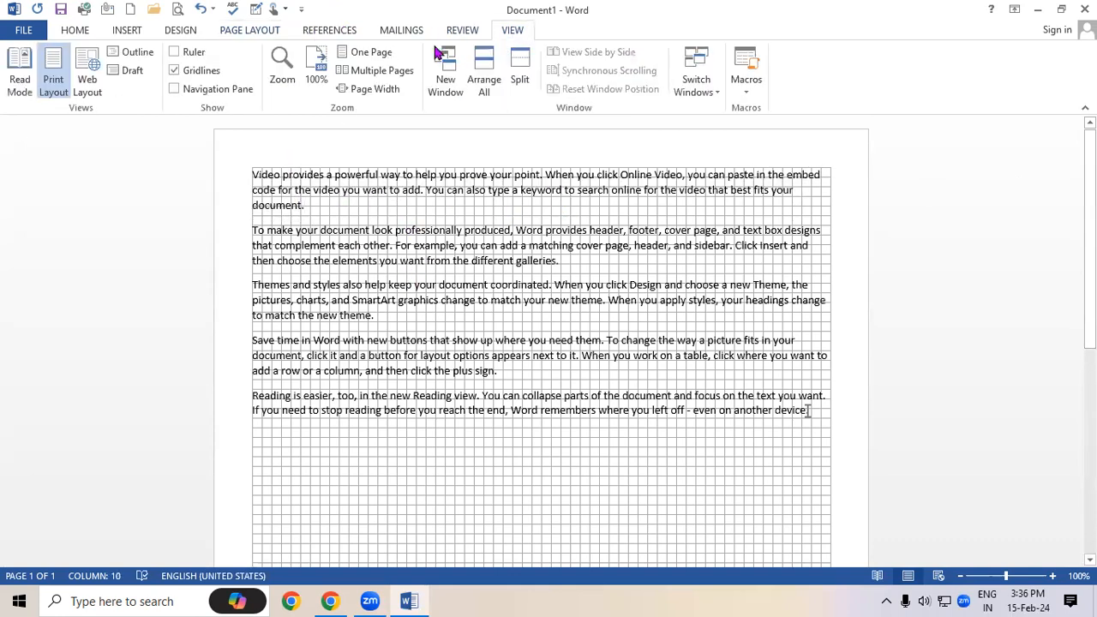
{"action": "left_click", "coordinate": [174, 70]}
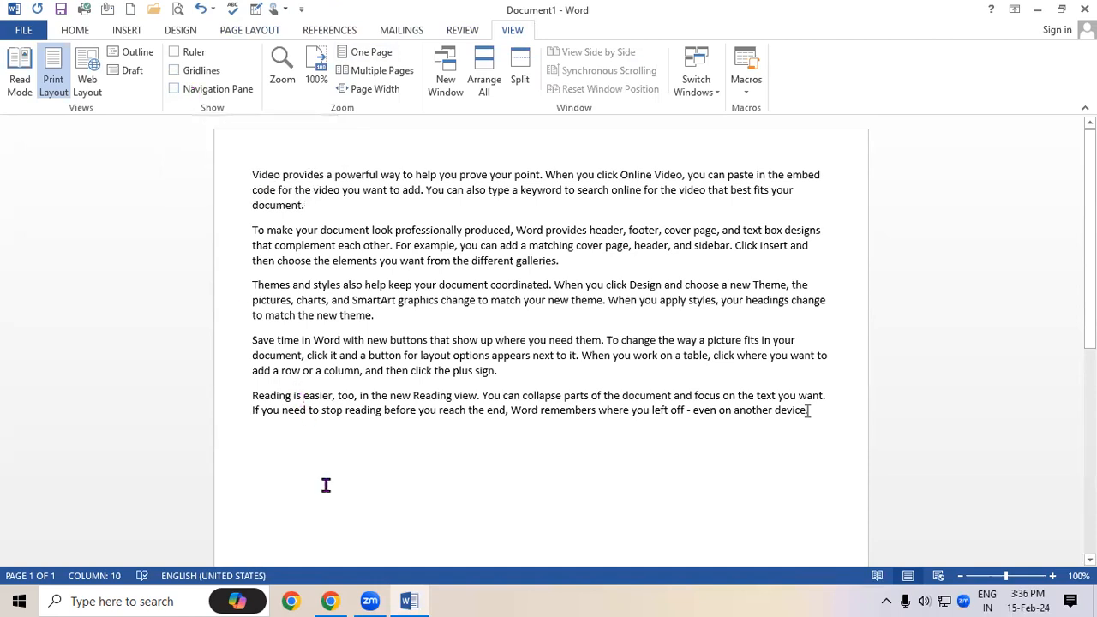
Paste the sample text repeatedly to reach 10 pages, then open the Navigation pane
{"action": "key", "text": "ctrl+a"}
{"action": "type", "text": "Video provides a powerful way to help you prove your point. When you click Online Video, you can paste in the embed code for the video you want to add. You can also type a keyword to search online for the video that best fits your document. To make your document look professionally produced, Word provides header, footer, cover page, and text box designs that complement each other. For example, you can add a matching cover page, header, and sidebar. Click Insert and then choose the elements you want from the different galleries. Themes and styles also help keep your document coordinated. When you click Design and choose a new Theme, the pictures, charts, and SmartArt graphics change to match your new theme. When you apply styles, your headings change to match the new theme. Save time in Word with new buttons that show up where you need them. To change the way a picture fits in your document, click it and a button for layout options appears next to it. When you work on a table, click where you want to add a row or a column, and then click the plus sign. Reading is easier, too, in the new Reading view. You can collapse parts of the document and focus on the text you want. If you need to stop reading before you reach the end, Word remembers where you left off - even on another device."}
{"action": "type", "text": "Video provides a powerful way to help you prove your point. When you click Online Video, you can paste in the embed code for the video you want to add. You can also type a keyword to search online for the video that best fits your document. To make your document look professionally produced, Word provides header, footer, cover page, and text box designs that complement each other. For example, you can add a matching cover page, header, and sidebar. Click Insert and then choose the elements you want from the different galleries. Themes and styles also help keep your document coordinated. When you click Design and choose a new Theme, the pictures, charts, and SmartArt graphics change to match your new theme. When you apply styles, your headings change to match the new theme. Save time in Word with new buttons that show up where you need them. To change the way a picture fits in your document, click it and a button for layout options appears next to it. When you work on a table, click where you want to add a row or a column, and then click the plus sign. Reading is easier, too, in the new Reading view. You can collapse parts of the document and focus on the text you want. If you need to stop reading before you reach the end, Word remembers where you left off - even on another device."}
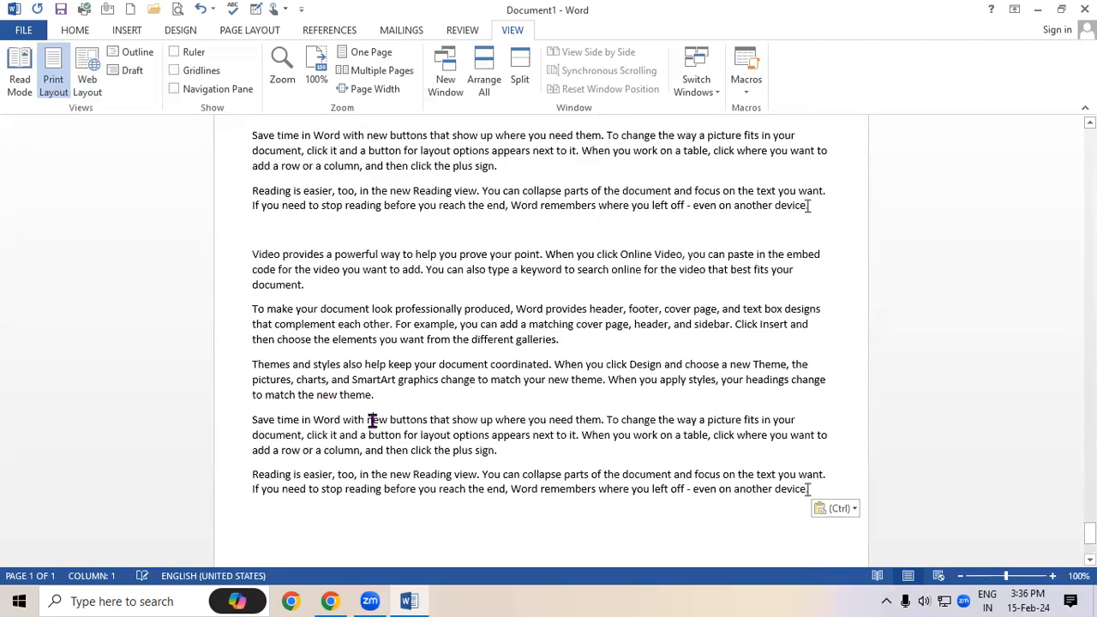
{"action": "type", "text": "Video provides a powerful way to help you prove your point. When you click Online Video, you can paste in the embed code for the video you want to add. You can also type a keyword to search online for the video that best fits your document. To make your document look professionally produced, Word provides header, footer, cover page, and text box designs that complement each other. For example, you can add a matching cover page, header, and sidebar. Click Insert and then choose the elements you want from the different galleries. Themes and styles also help keep your document coordinated. When you click Design and choose a new Theme, the pictures, charts, and SmartArt graphics change to match your new theme. When you apply styles, your headings change to match the new theme. Save time in Word with new buttons that show up where you need them. To change the way a picture fits in your document, click it and a button for layout options appears next to it. When you work on a table, click where you want to add a row or a column, and then click the plus sign. Reading is easier, too, in the new Reading view. You can collapse parts of the document and focus on the text you want. If you need to stop reading before you reach the end, Word remembers where you left off - even on another device."}
{"action": "left_click_drag", "start_coordinate": [1090, 532], "coordinate": [1035, 36]}
{"action": "left_click", "coordinate": [377, 205]}
{"action": "left_click", "coordinate": [173, 90]}
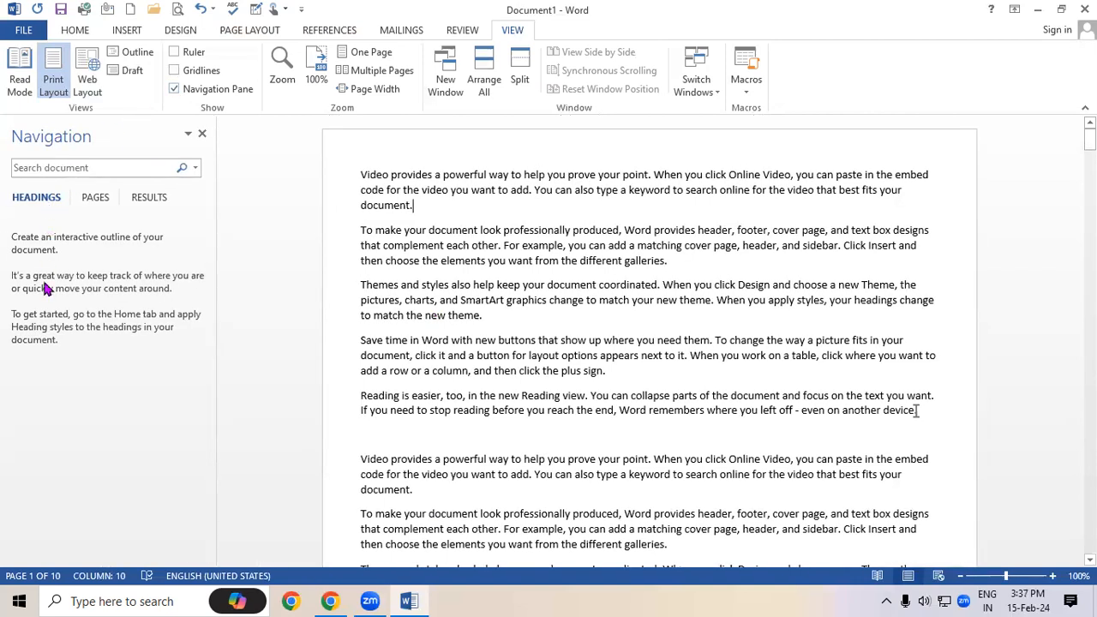
Put 'Video' on its own line and style it Heading 1
{"action": "left_click", "coordinate": [389, 173]}
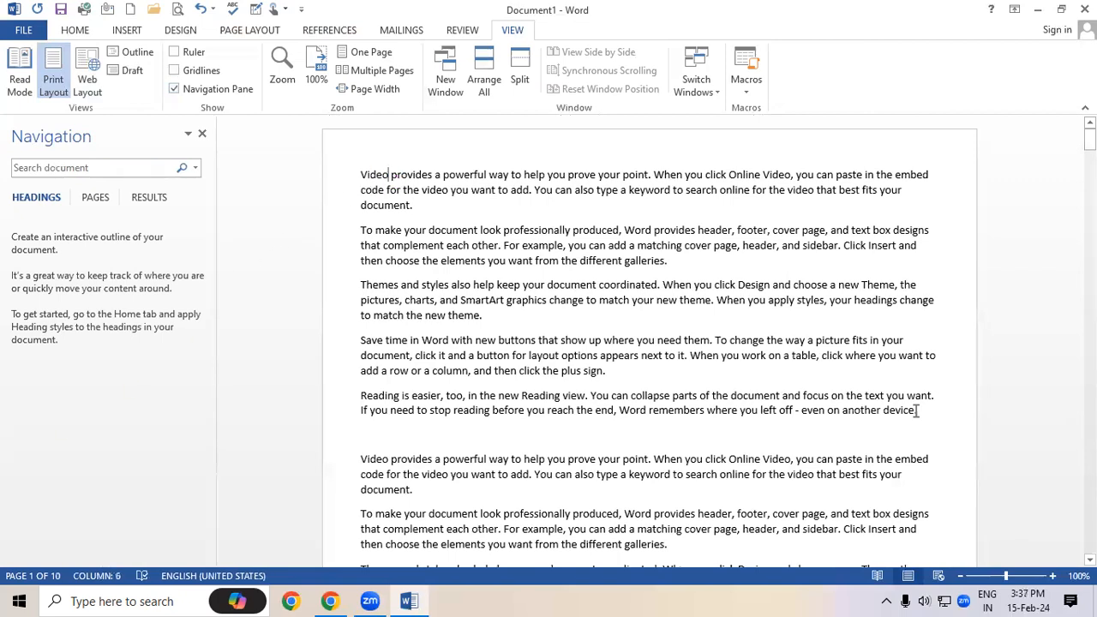
{"action": "key", "text": "Return"}
{"action": "triple_click", "coordinate": [360, 174]}
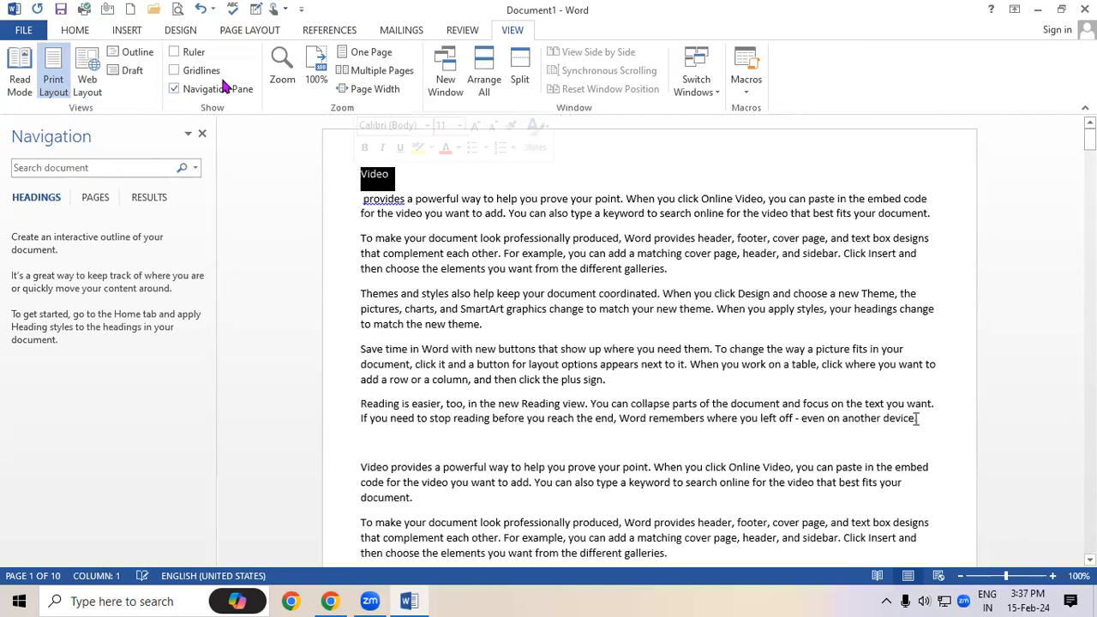
{"action": "left_click", "coordinate": [74, 31]}
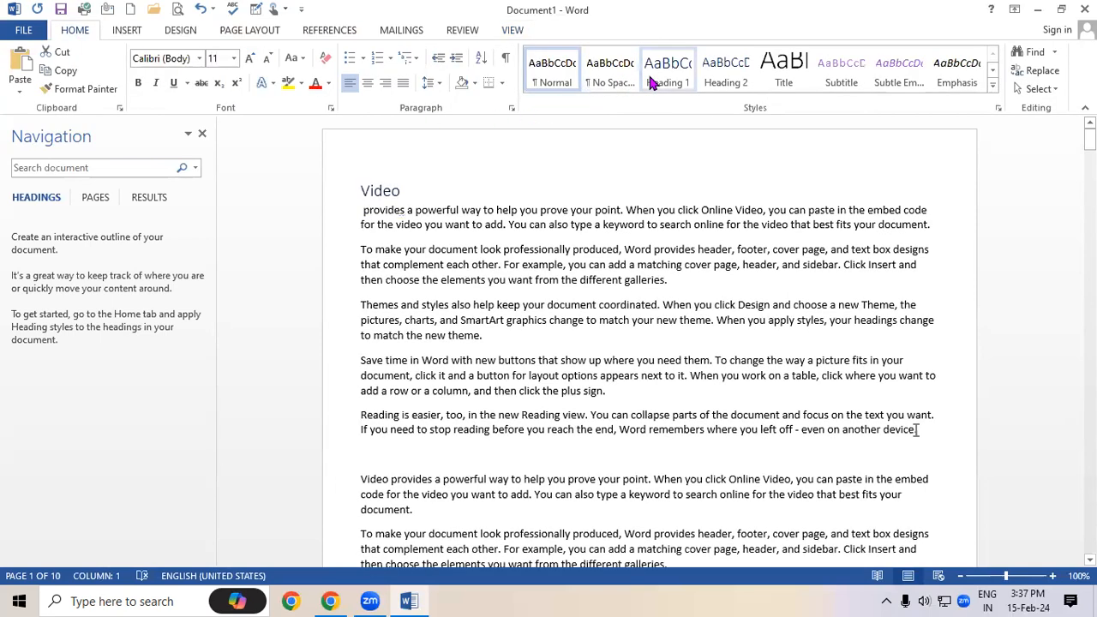
{"action": "left_click", "coordinate": [667, 73]}
Put 'Reading is easier' on its own line and style it Heading 1
{"action": "scroll", "coordinate": [456, 445], "scroll_direction": "down", "scroll_amount": 3}
{"action": "scroll", "coordinate": [456, 446], "scroll_direction": "down", "scroll_amount": 5}
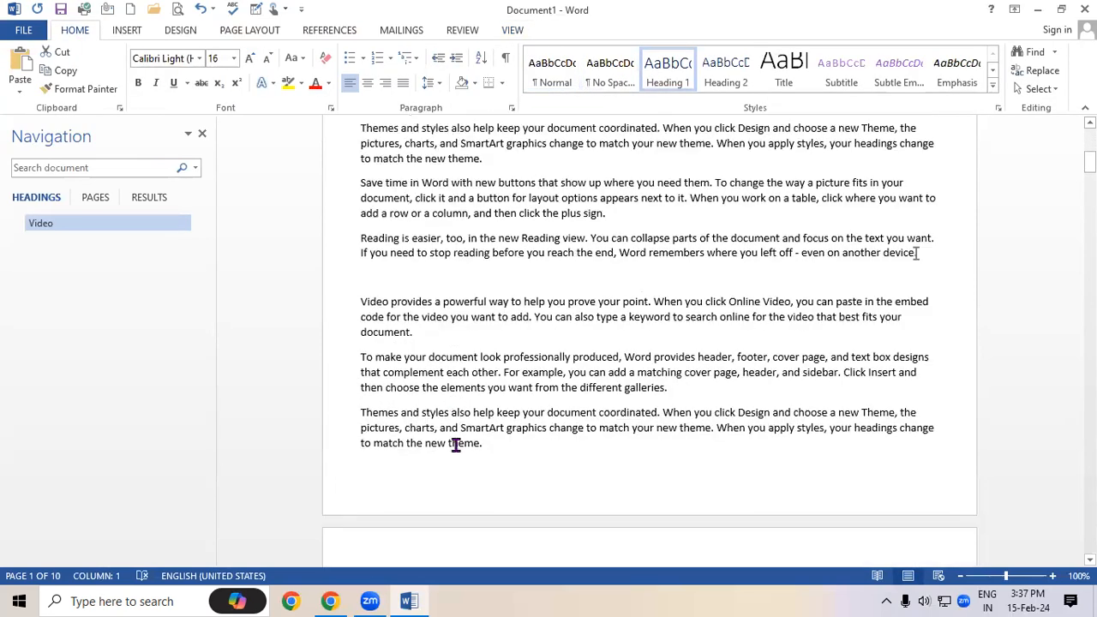
{"action": "left_click", "coordinate": [440, 434]}
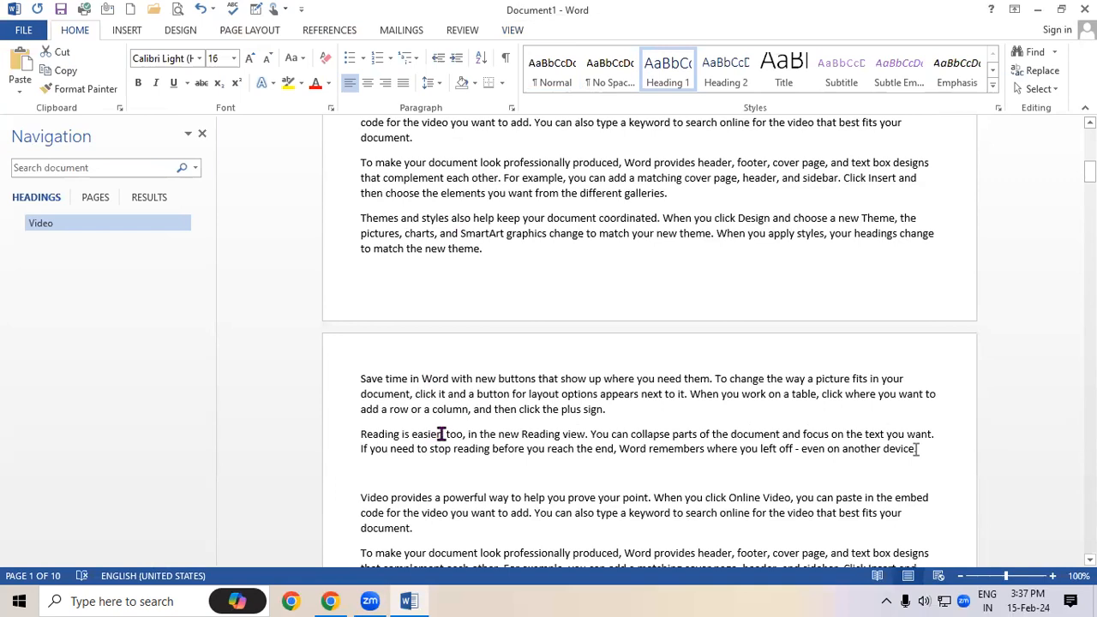
{"action": "key", "text": "Return"}
{"action": "triple_click", "coordinate": [395, 435]}
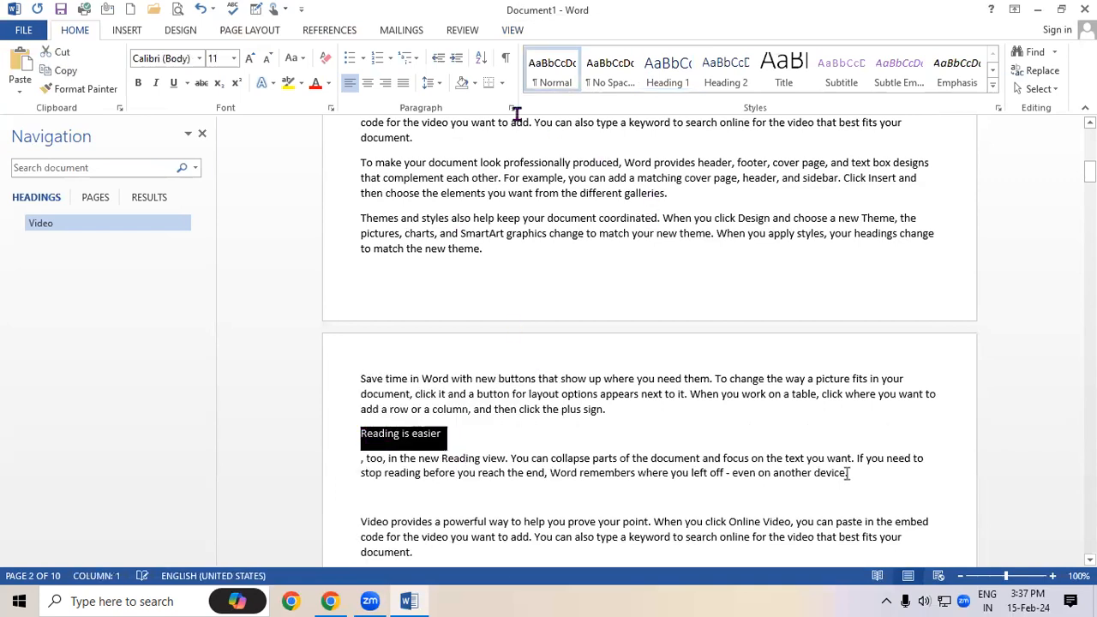
{"action": "left_click", "coordinate": [688, 73]}
{"action": "left_click", "coordinate": [523, 403]}
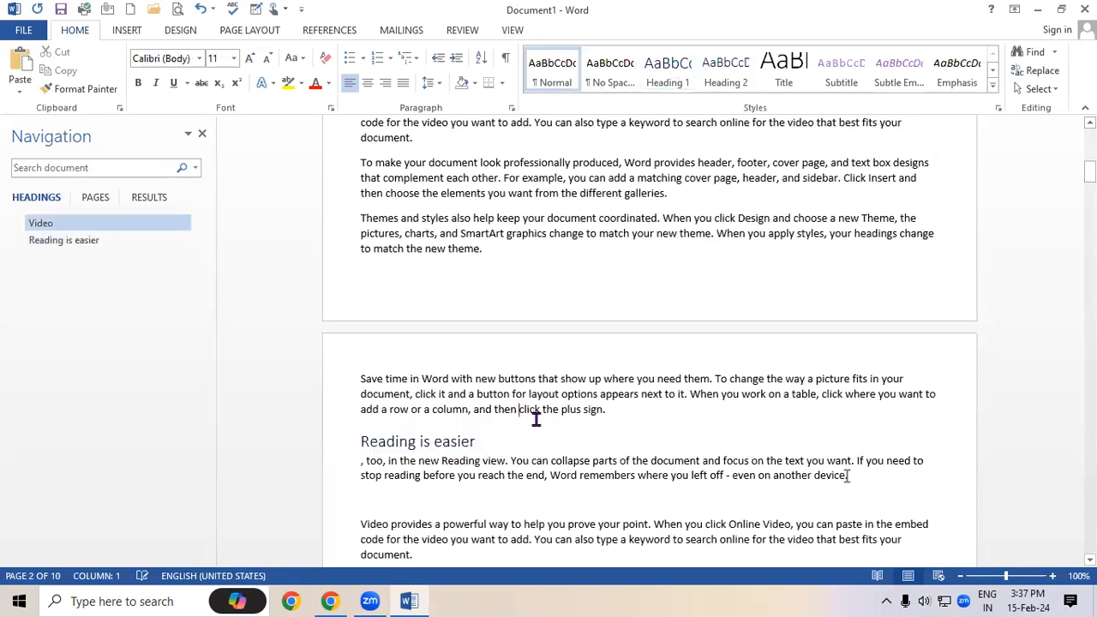
Put 'To make' on its own line and style it Heading 1
{"action": "scroll", "coordinate": [538, 424], "scroll_direction": "down", "scroll_amount": 3}
{"action": "scroll", "coordinate": [536, 424], "scroll_direction": "down", "scroll_amount": 2}
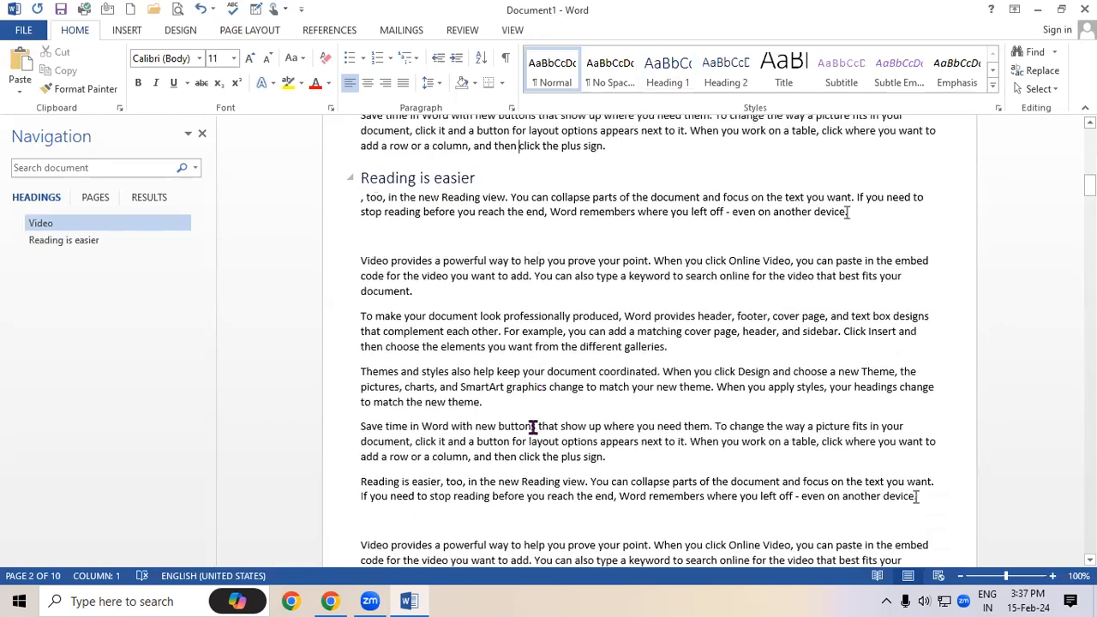
{"action": "left_click_drag", "start_coordinate": [1089, 185], "coordinate": [1089, 229]}
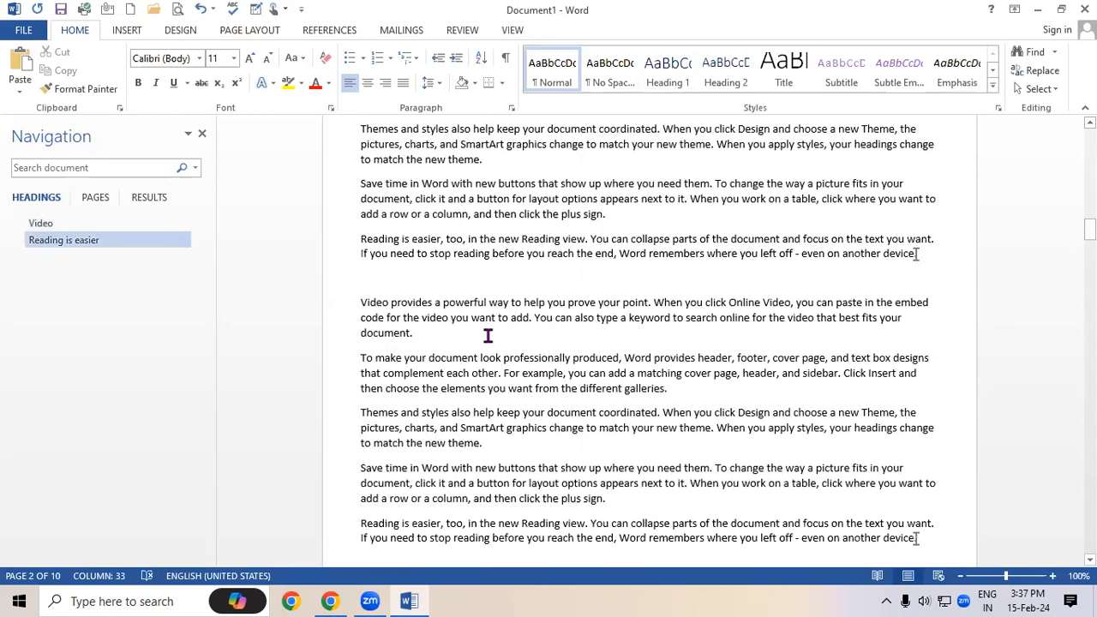
{"action": "left_click", "coordinate": [405, 359]}
{"action": "key", "text": "Return"}
{"action": "left_click_drag", "start_coordinate": [414, 358], "coordinate": [358, 358]}
{"action": "left_click", "coordinate": [672, 75]}
{"action": "left_click", "coordinate": [444, 254]}
Jump between the Video, Reading is easier and To make headings from the Navigation pane
{"action": "left_click", "coordinate": [72, 225]}
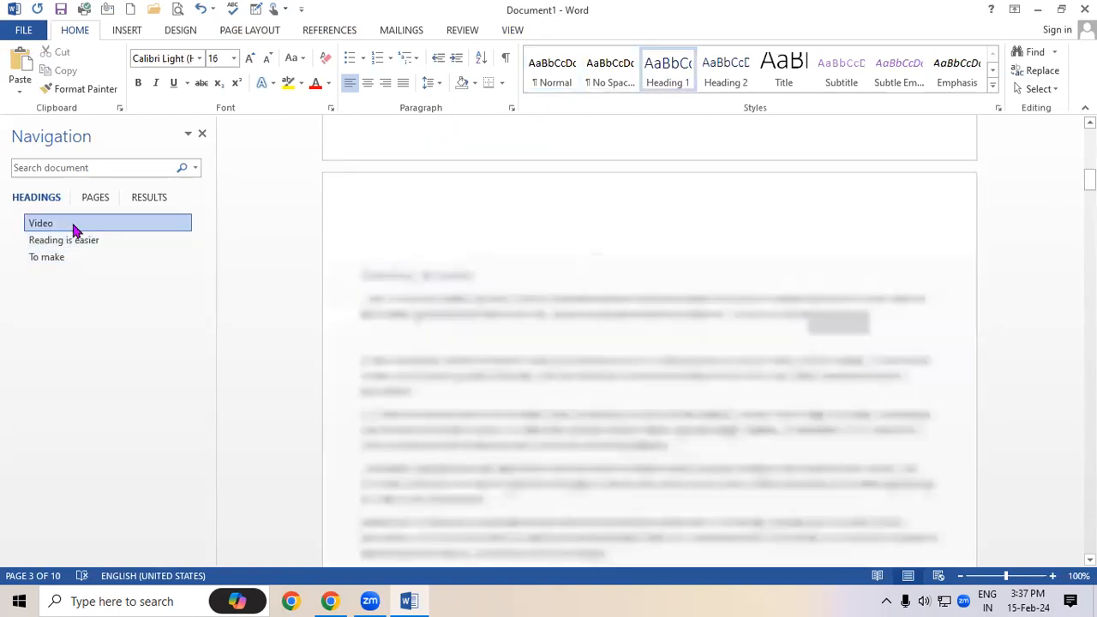
{"action": "left_click", "coordinate": [53, 246]}
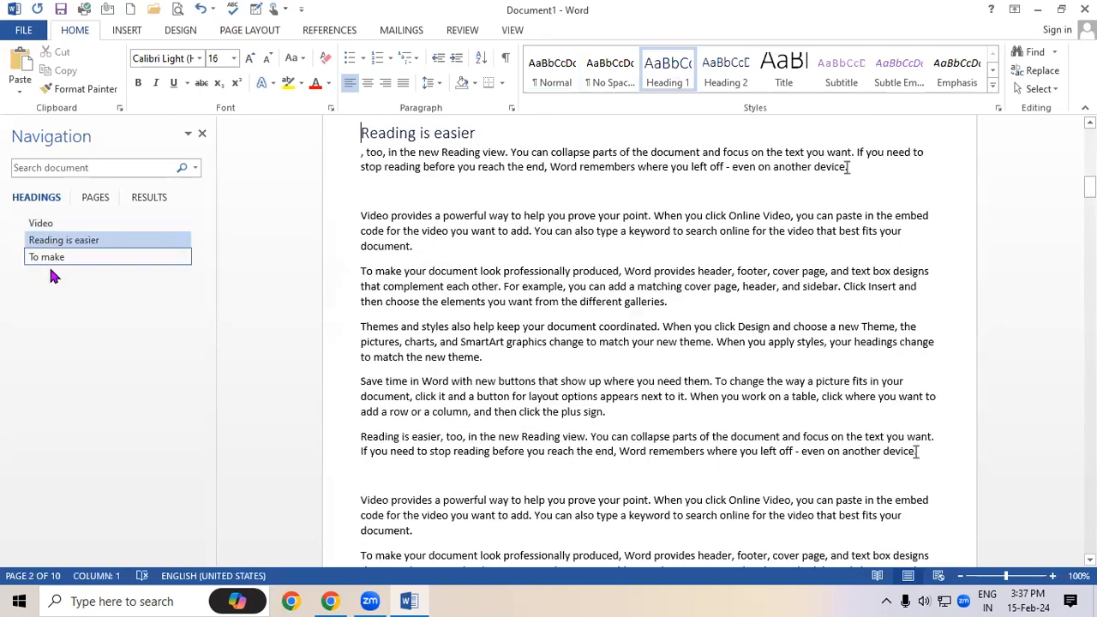
{"action": "left_click", "coordinate": [43, 259]}
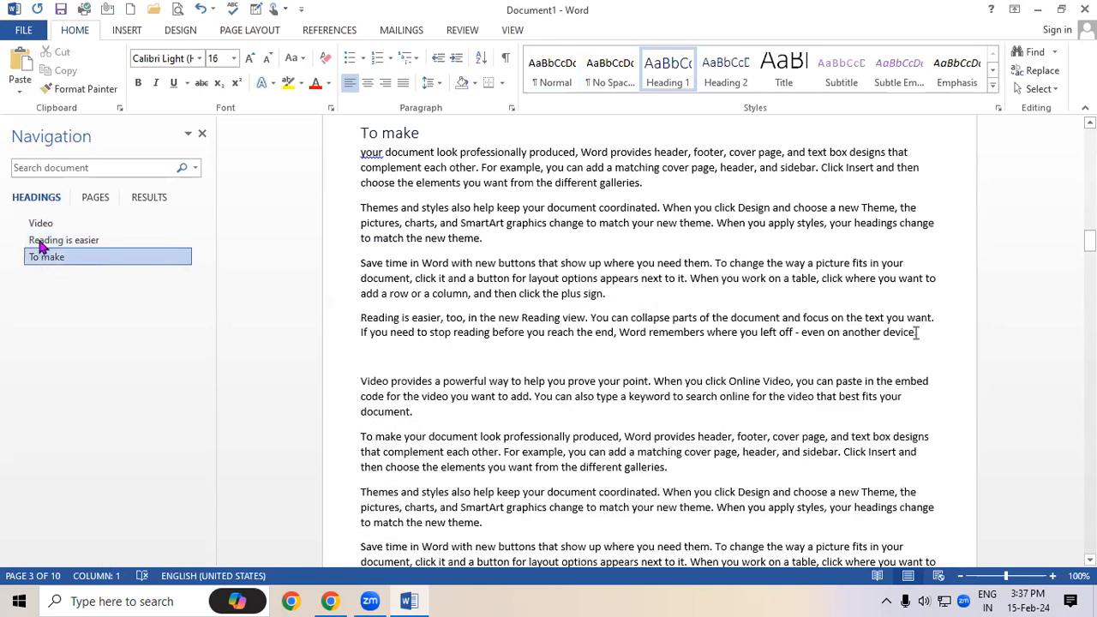
{"action": "left_click", "coordinate": [40, 244]}
{"action": "left_click", "coordinate": [37, 229]}
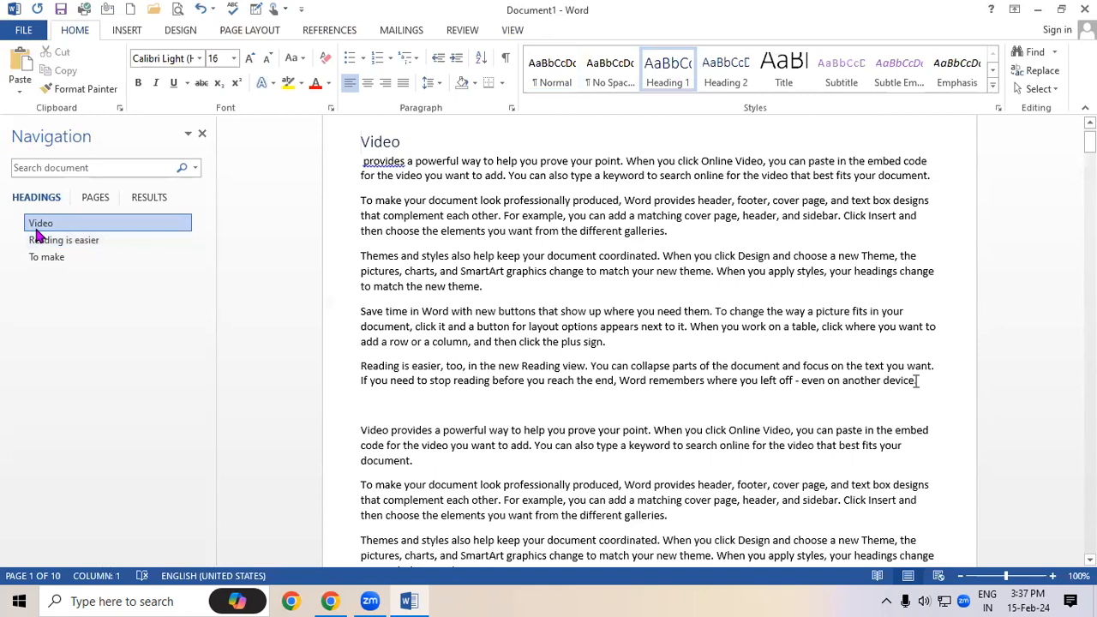
Browse the page thumbnails, then search the document for 'to'
{"action": "left_click", "coordinate": [89, 202]}
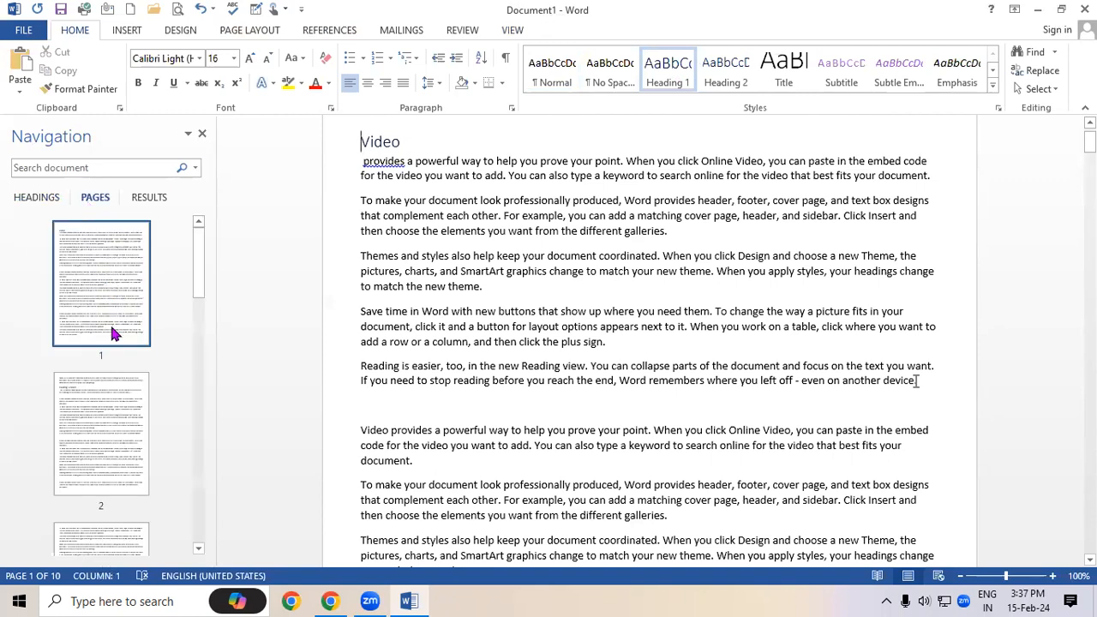
{"action": "scroll", "coordinate": [112, 333], "scroll_direction": "down", "scroll_amount": 5}
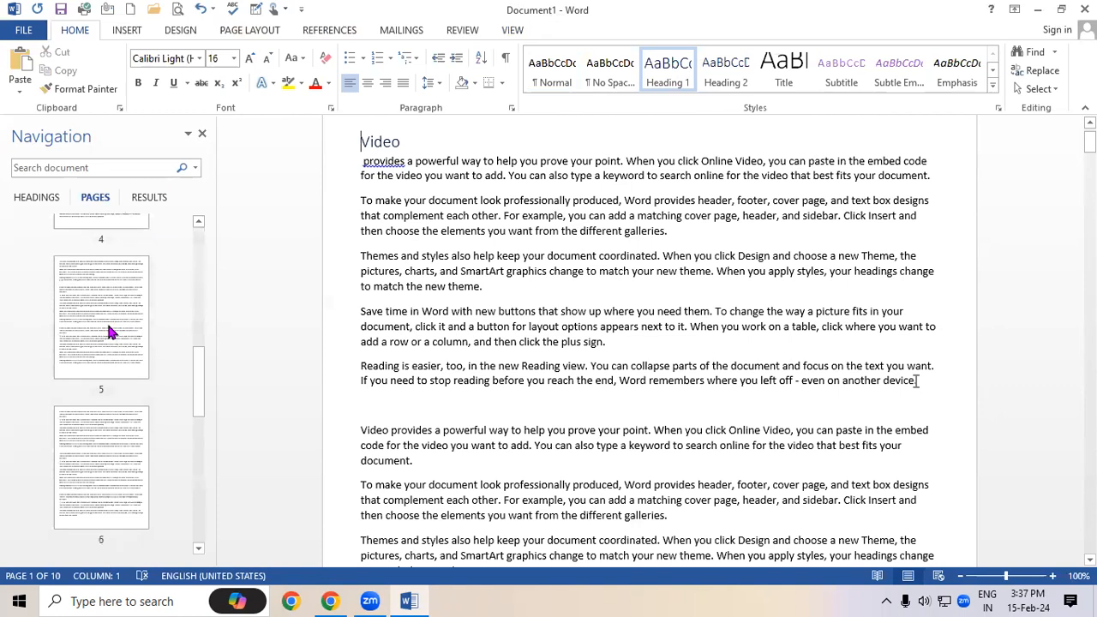
{"action": "left_click_drag", "start_coordinate": [198, 369], "coordinate": [141, 253]}
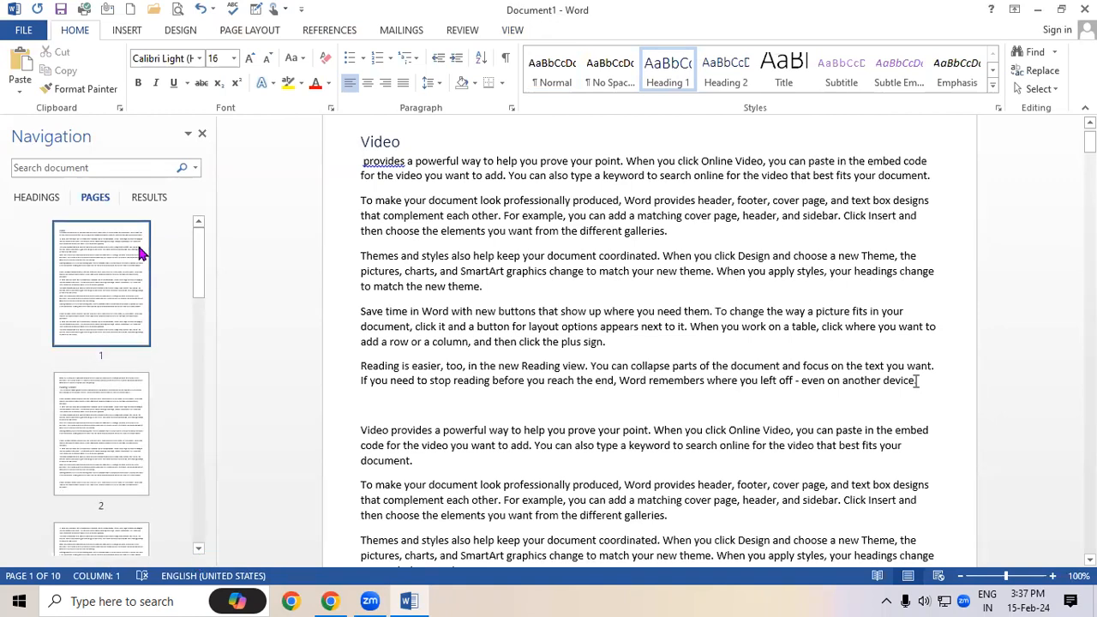
{"action": "left_click", "coordinate": [148, 198]}
{"action": "left_click", "coordinate": [100, 167]}
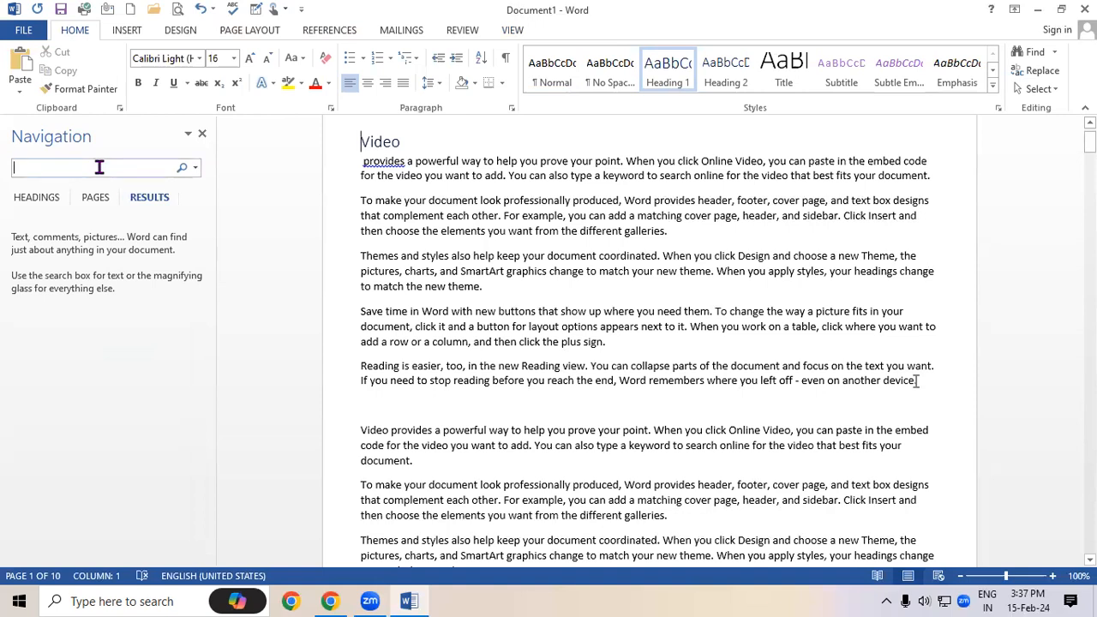
{"action": "type", "text": "o"}
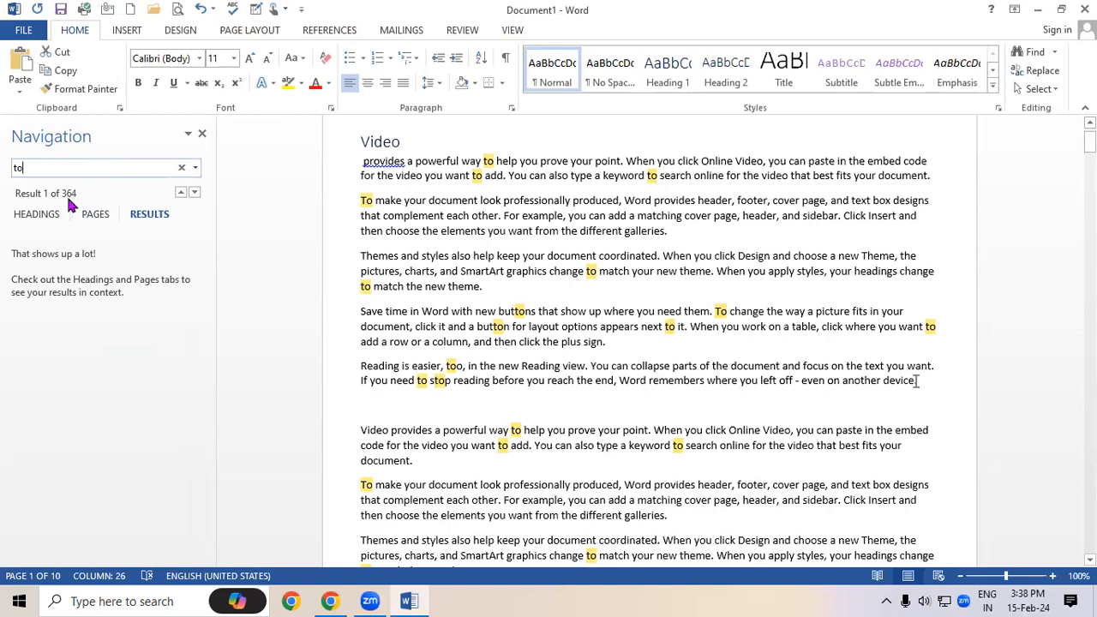
Step through the matches of 'to', then close the Navigation pane
{"action": "left_click", "coordinate": [196, 193]}
{"action": "left_click", "coordinate": [195, 193]}
{"action": "left_click", "coordinate": [196, 193]}
{"action": "double_click", "coordinate": [195, 193]}
{"action": "double_click", "coordinate": [196, 193]}
{"action": "double_click", "coordinate": [195, 193]}
{"action": "left_click", "coordinate": [195, 193]}
{"action": "double_click", "coordinate": [196, 193]}
{"action": "left_click", "coordinate": [195, 193]}
{"action": "double_click", "coordinate": [196, 193]}
{"action": "left_click", "coordinate": [196, 193]}
{"action": "left_click", "coordinate": [195, 193]}
{"action": "double_click", "coordinate": [196, 193]}
{"action": "left_click", "coordinate": [196, 193]}
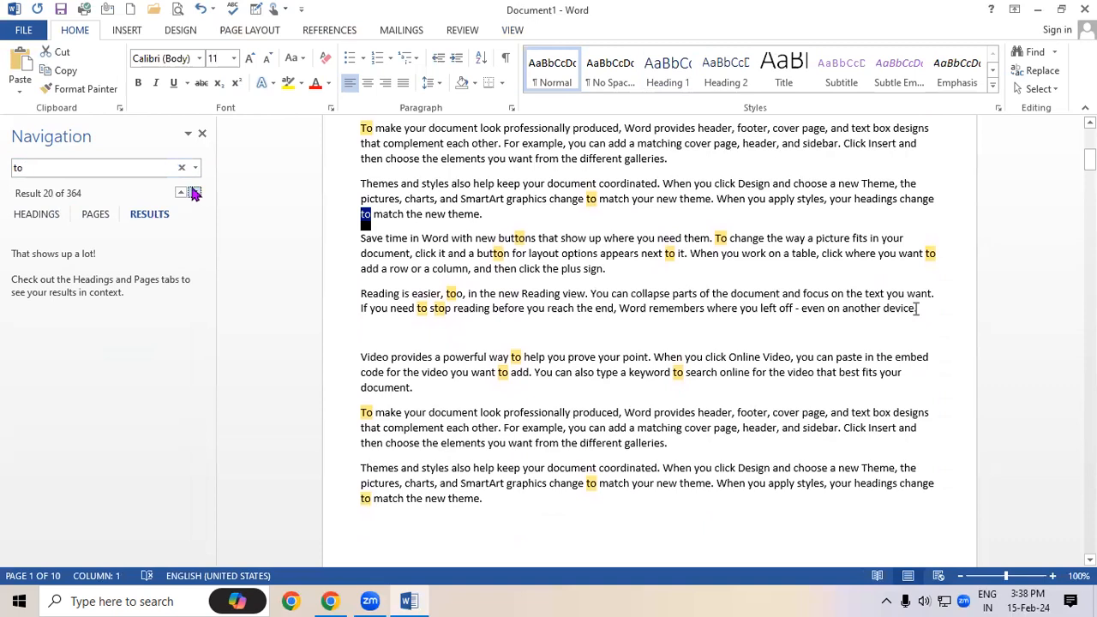
{"action": "left_click", "coordinate": [201, 135]}
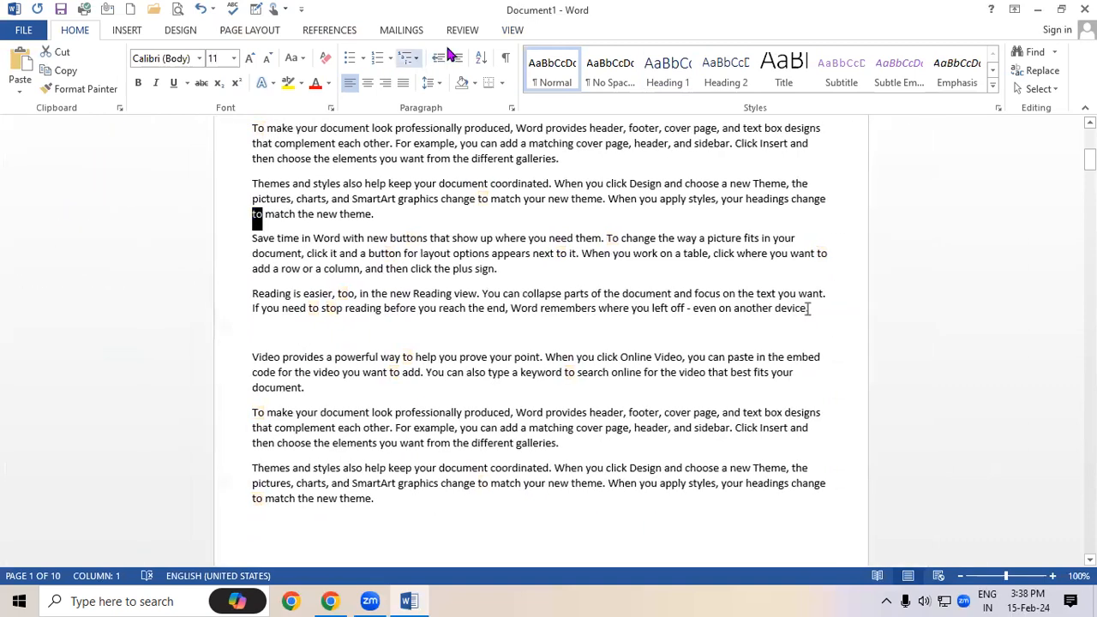
Reopen the Navigation pane briefly, click into the text, then close it again
{"action": "left_click", "coordinate": [513, 32]}
{"action": "left_click", "coordinate": [203, 99]}
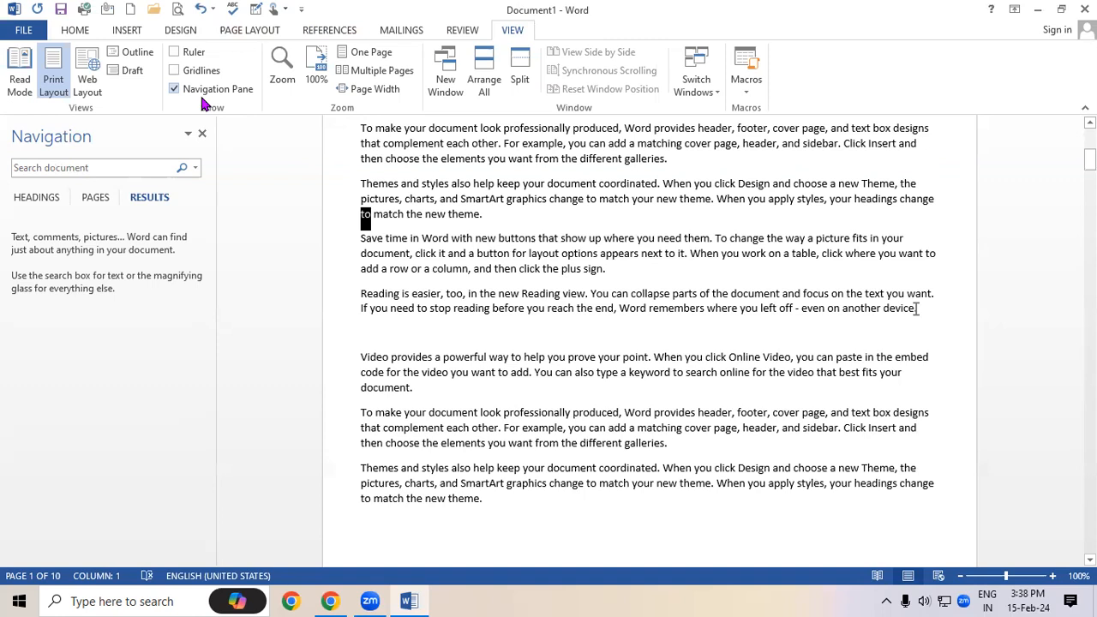
{"action": "left_click", "coordinate": [688, 293]}
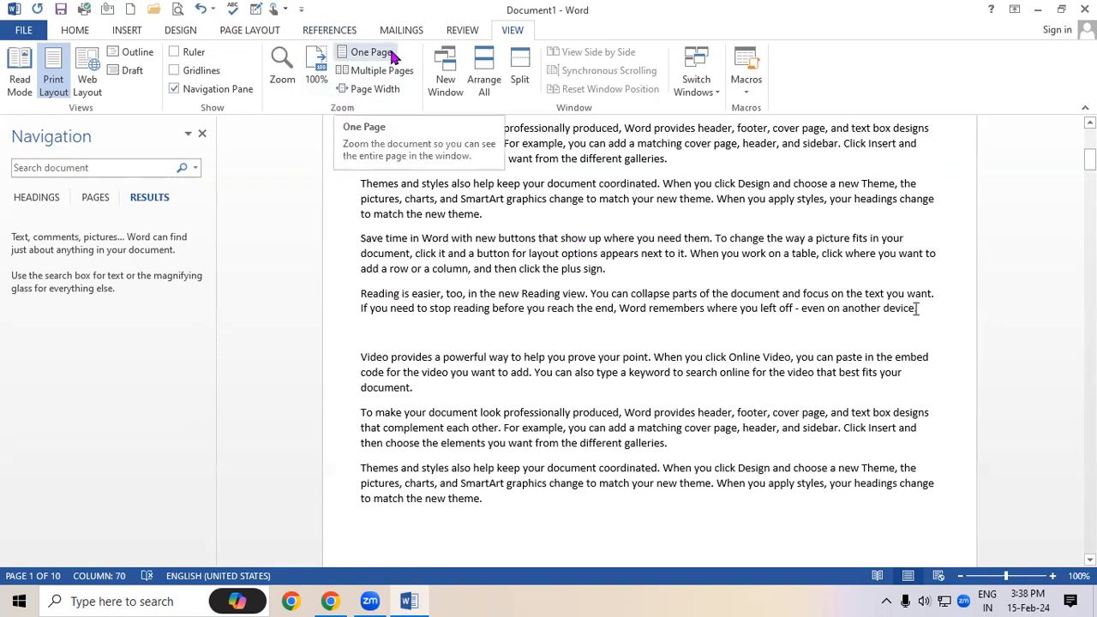
{"action": "left_click", "coordinate": [463, 414]}
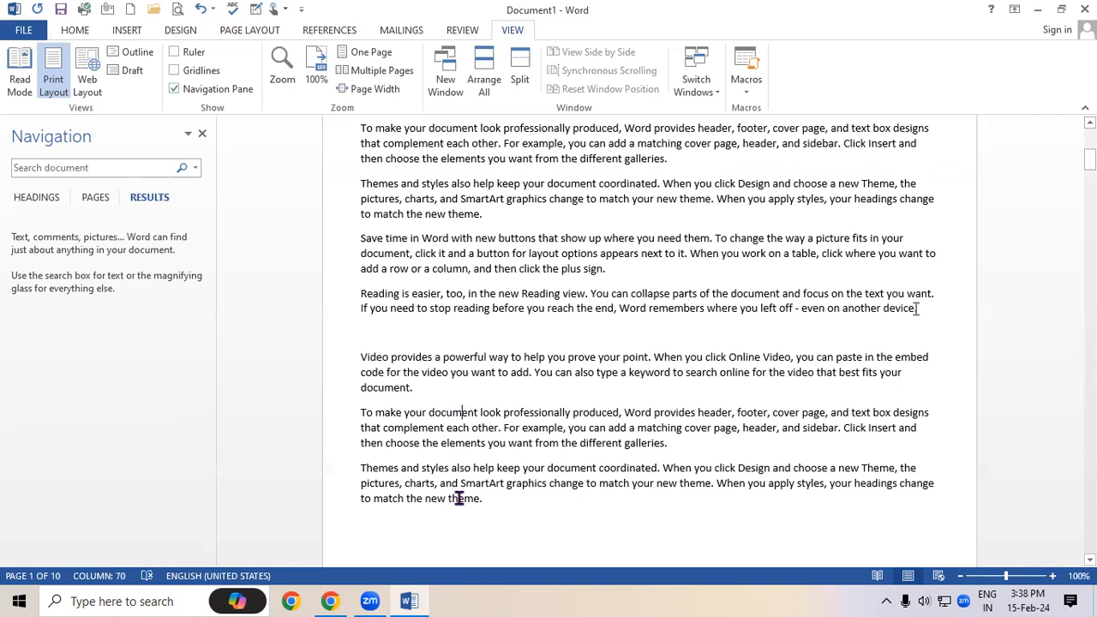
{"action": "left_click", "coordinate": [202, 133]}
Scroll back to the Video heading and open the Zoom dialog at 100%
{"action": "left_click", "coordinate": [471, 310]}
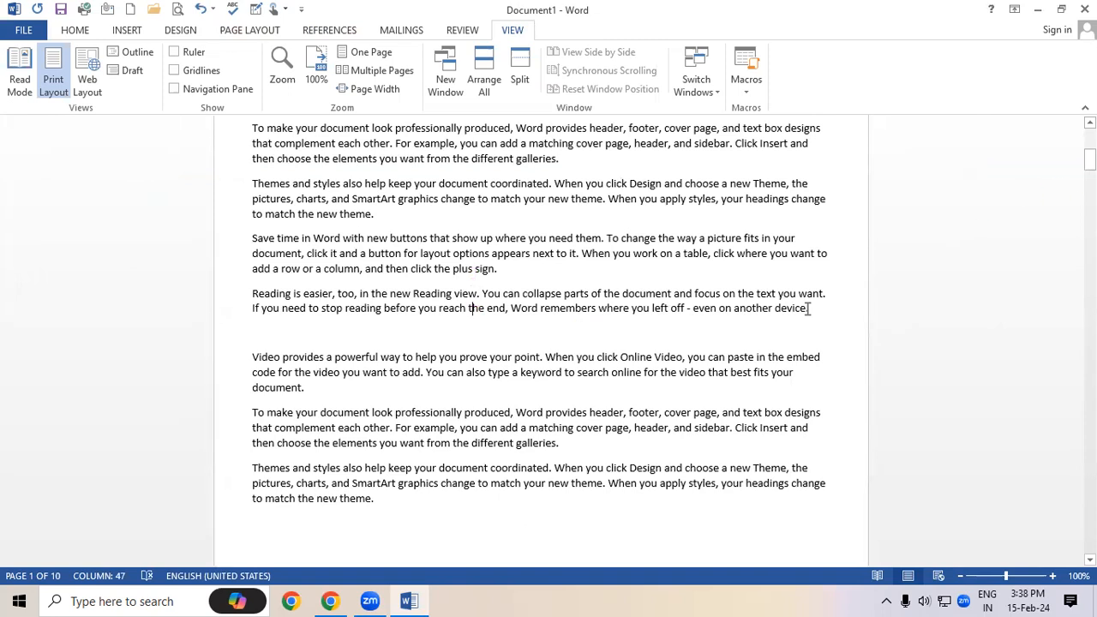
{"action": "left_click_drag", "start_coordinate": [1090, 159], "coordinate": [1065, 94]}
{"action": "left_click_drag", "start_coordinate": [254, 193], "coordinate": [596, 287]}
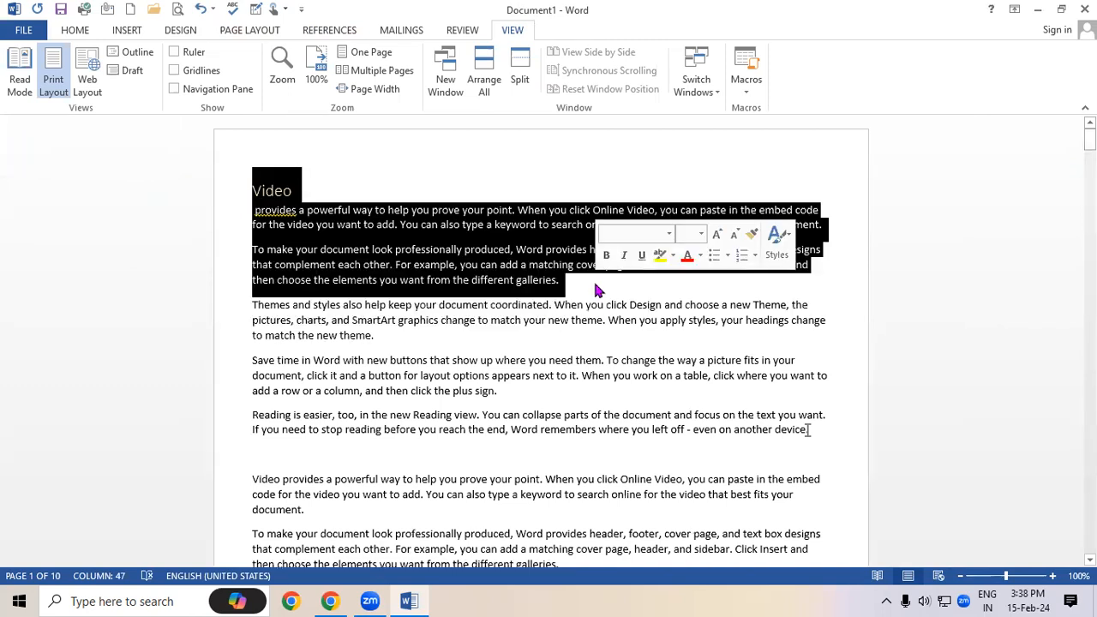
{"action": "left_click", "coordinate": [597, 292]}
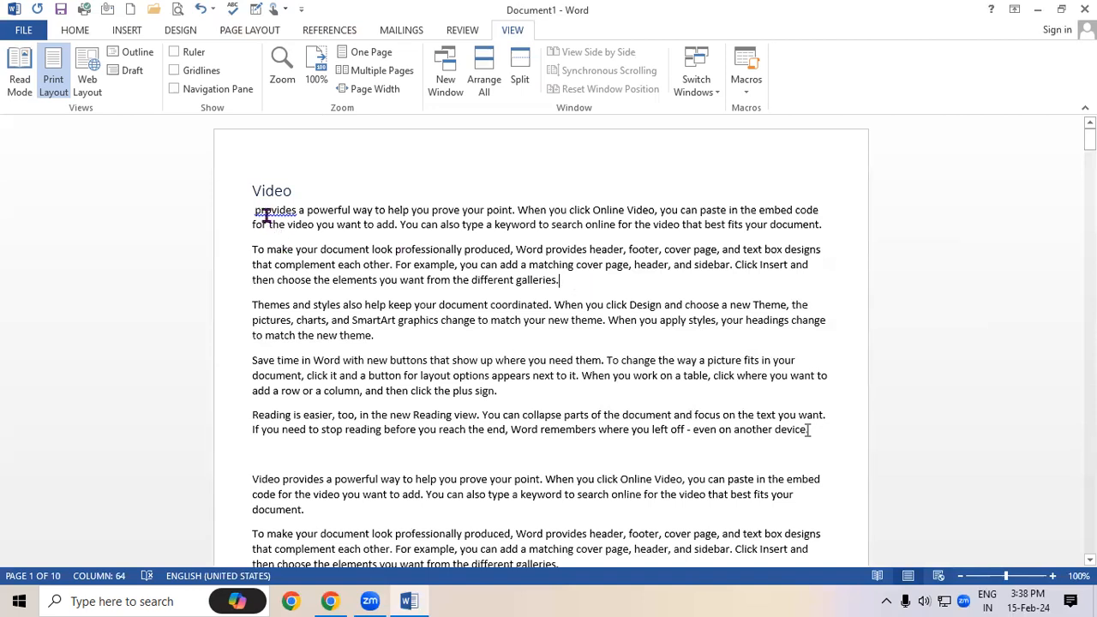
{"action": "left_click", "coordinate": [283, 73]}
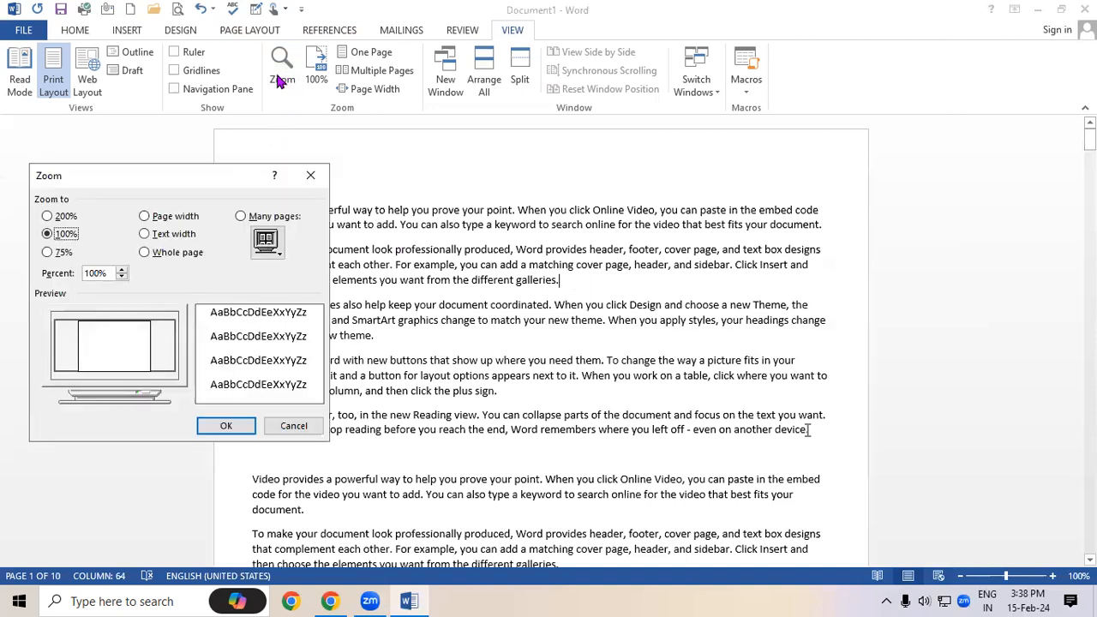
Zoom to 10% to see all pages, click into page 3, then return to 100%
{"action": "left_click_drag", "start_coordinate": [103, 271], "coordinate": [79, 276]}
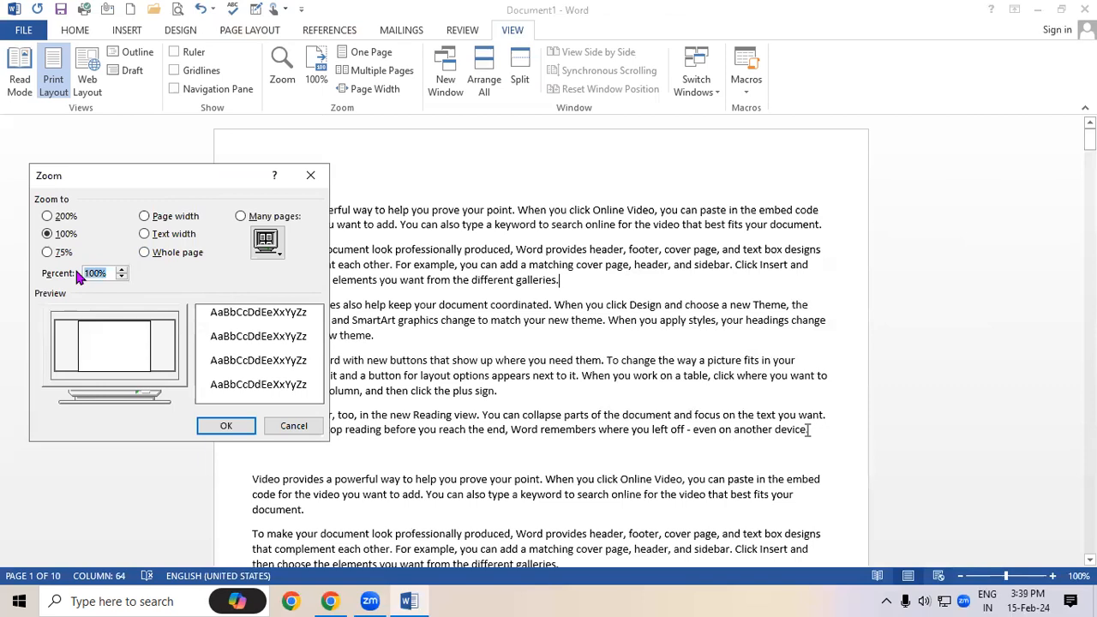
{"action": "type", "text": "10"}
{"action": "key", "text": "Return"}
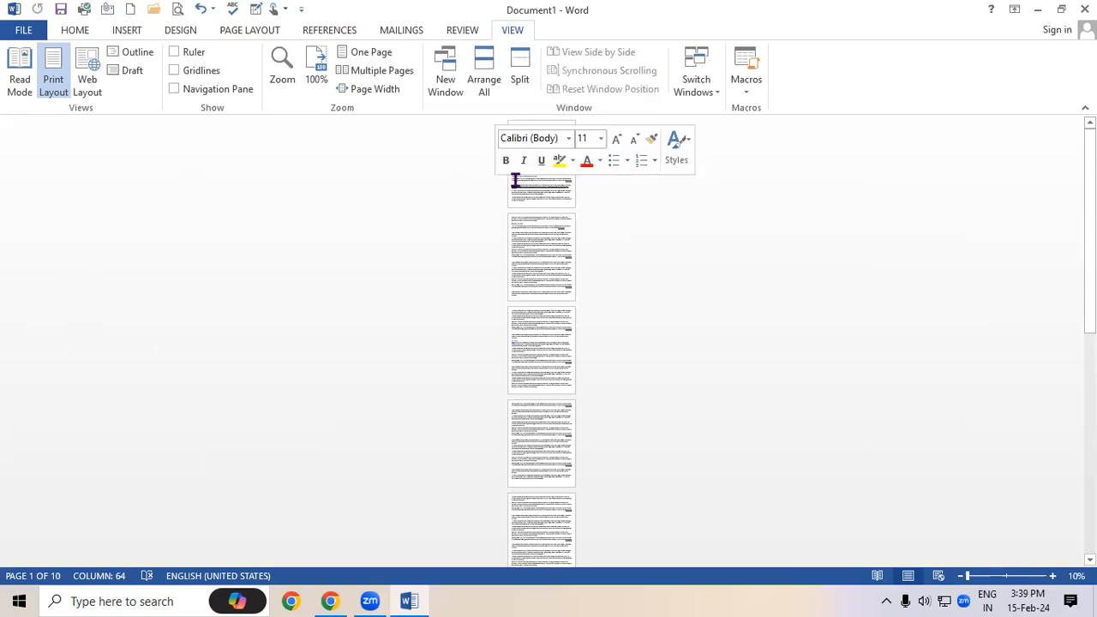
{"action": "left_click_drag", "start_coordinate": [512, 128], "coordinate": [561, 206]}
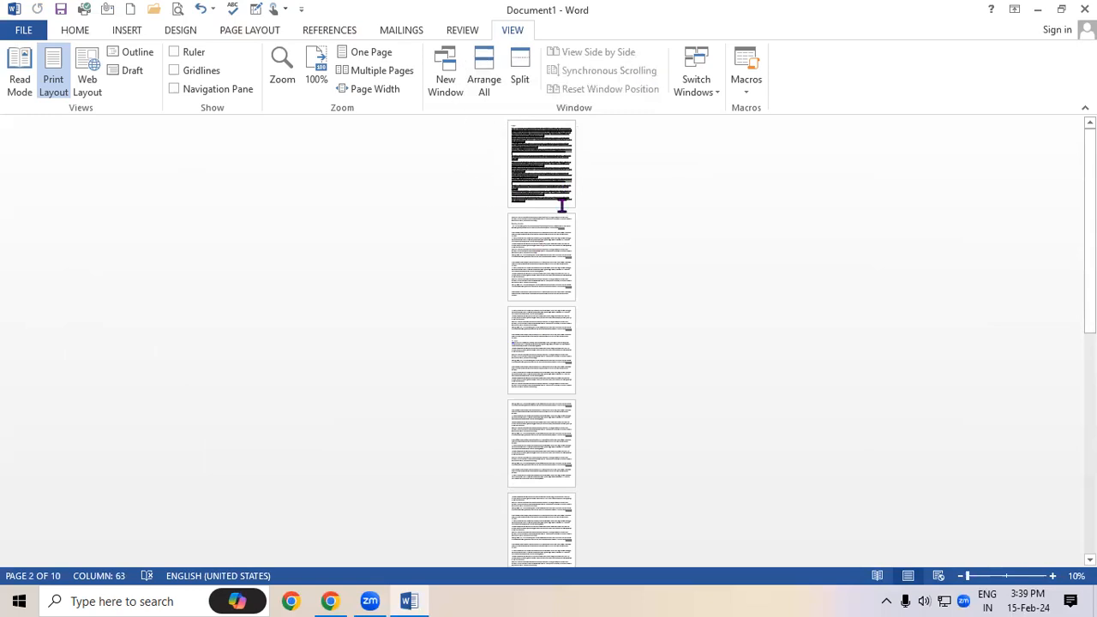
{"action": "left_click", "coordinate": [626, 330]}
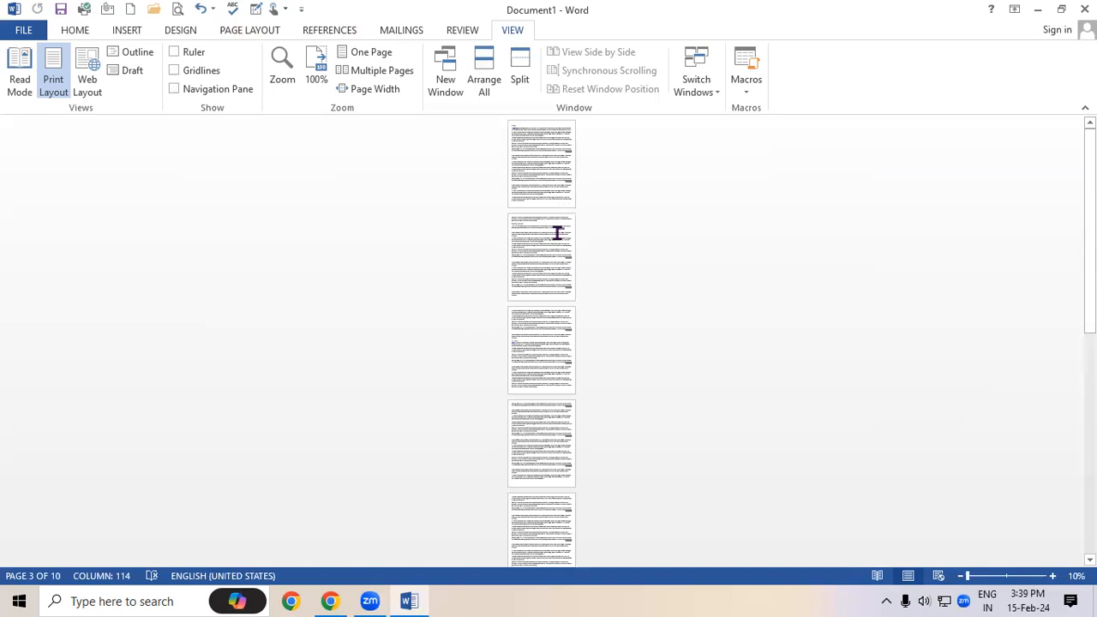
{"action": "left_click", "coordinate": [317, 80]}
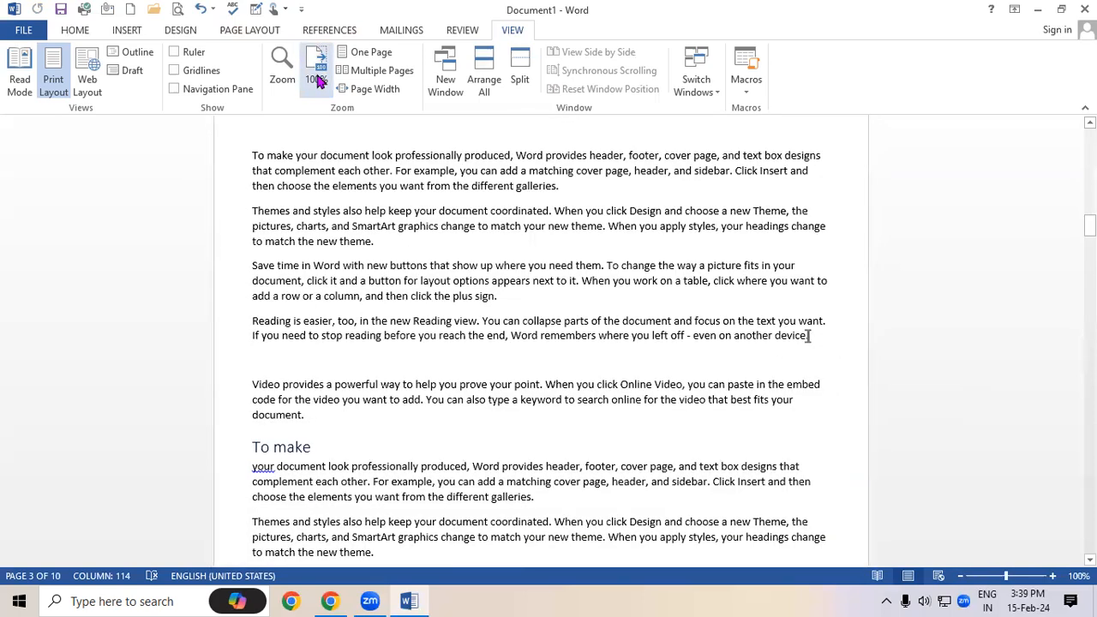
Try 200% and 75% zoom from the Zoom dialog, resetting to 100% after each
{"action": "left_click", "coordinate": [281, 65]}
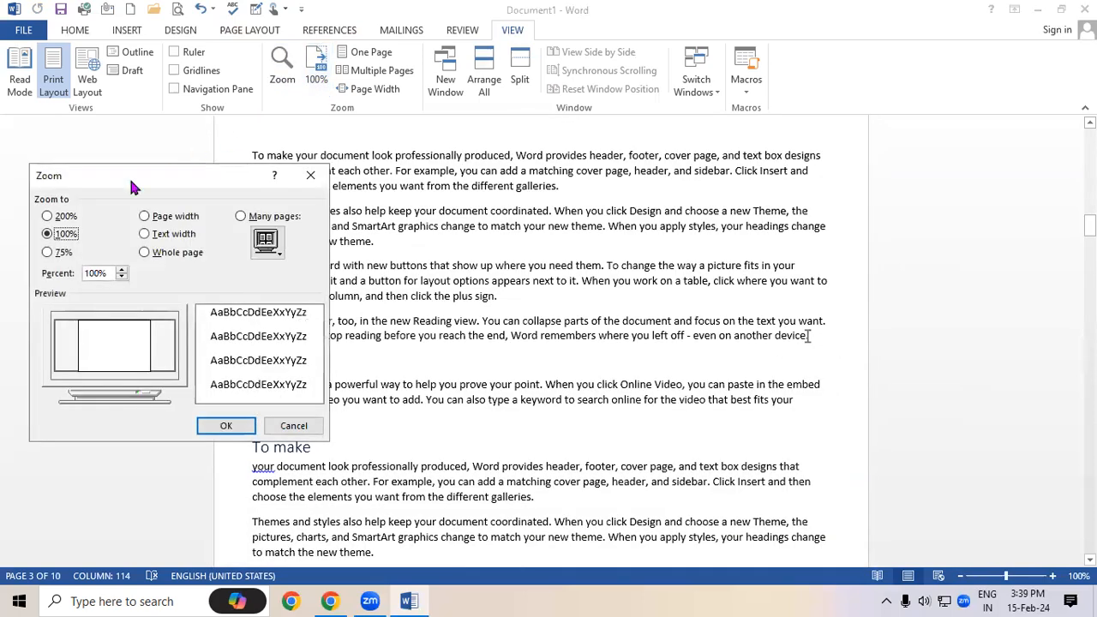
{"action": "left_click", "coordinate": [65, 217]}
{"action": "left_click", "coordinate": [226, 426]}
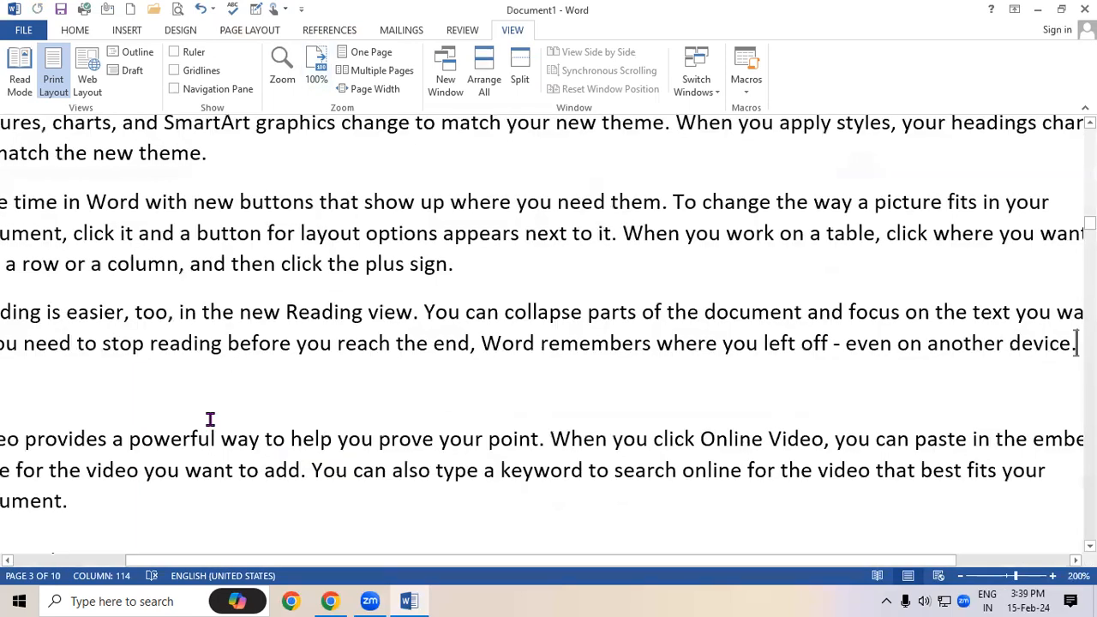
{"action": "left_click", "coordinate": [314, 77]}
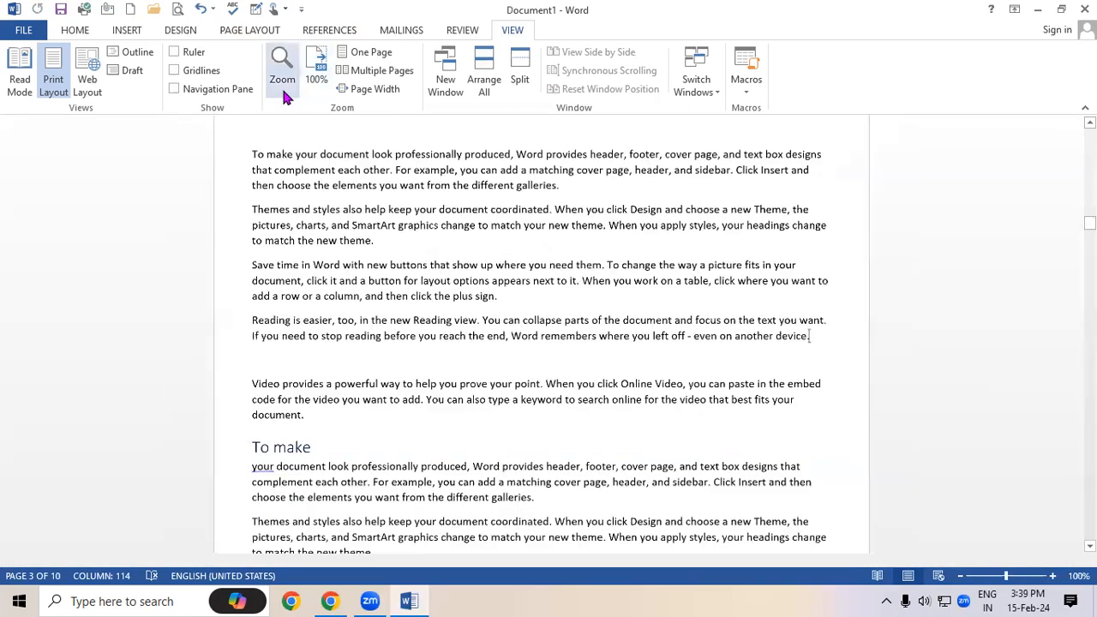
{"action": "left_click", "coordinate": [282, 81]}
{"action": "left_click", "coordinate": [49, 253]}
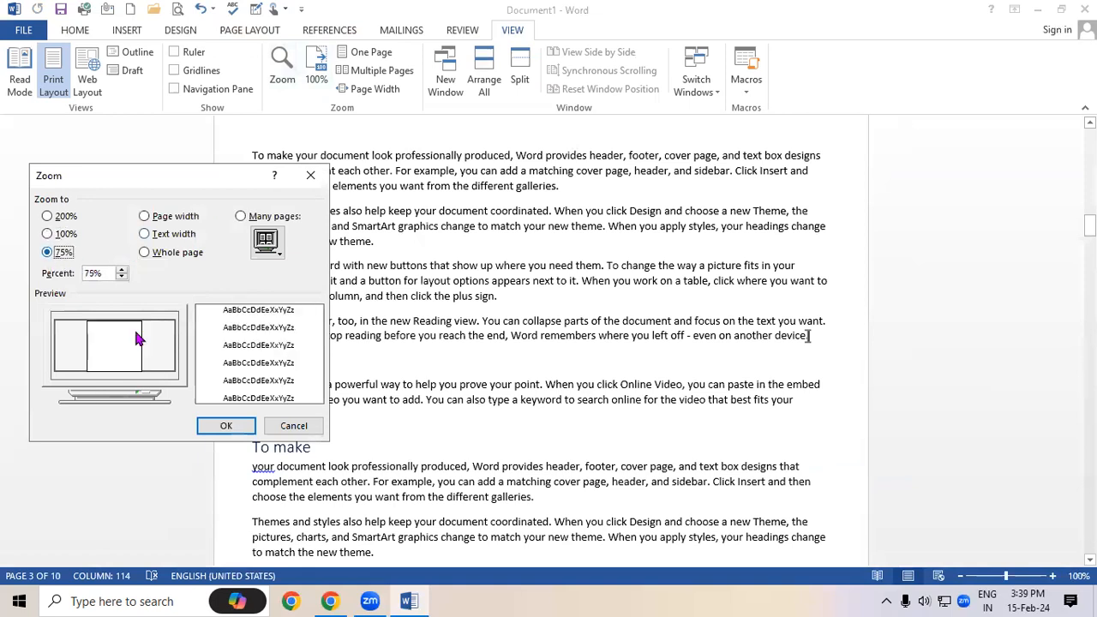
{"action": "left_click", "coordinate": [225, 425]}
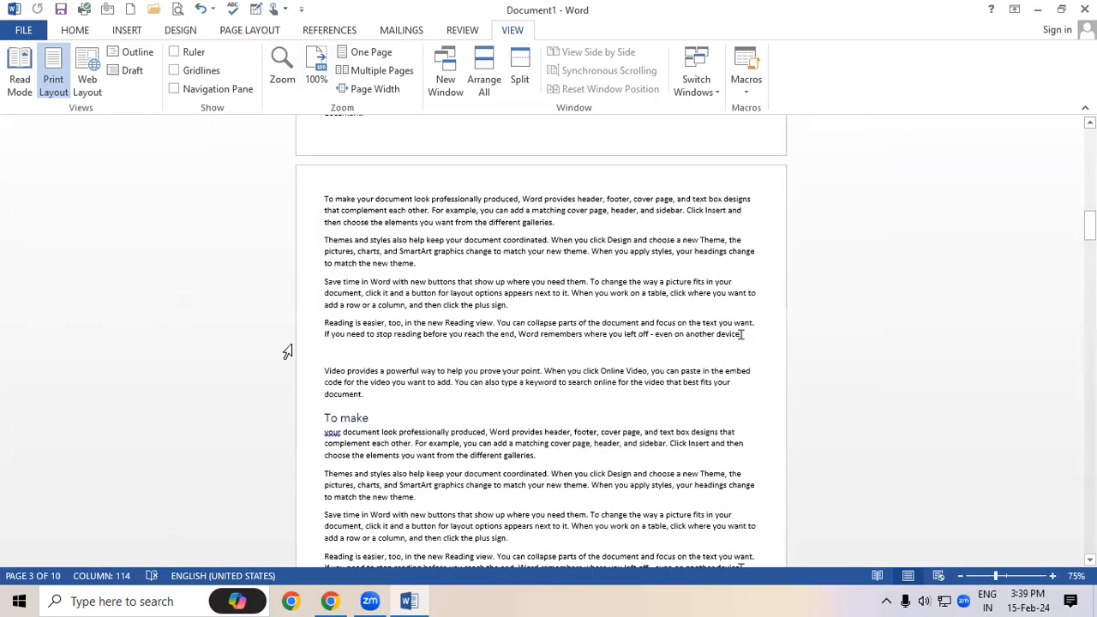
{"action": "left_click", "coordinate": [311, 64]}
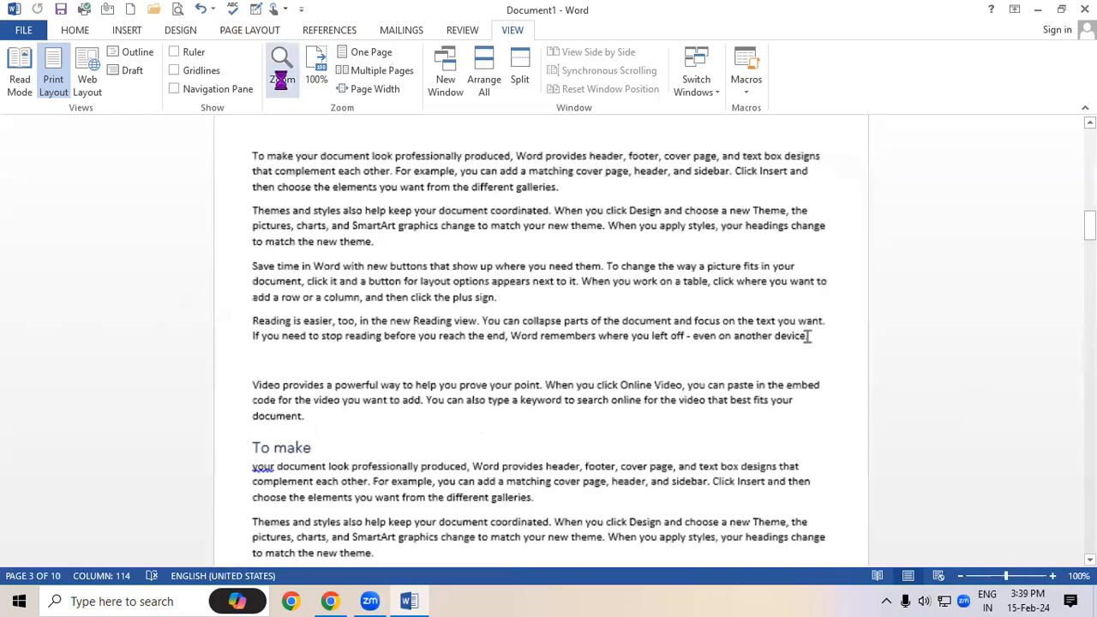
Apply the Whole page zoom, fitting one page at 51%
{"action": "left_click", "coordinate": [282, 68]}
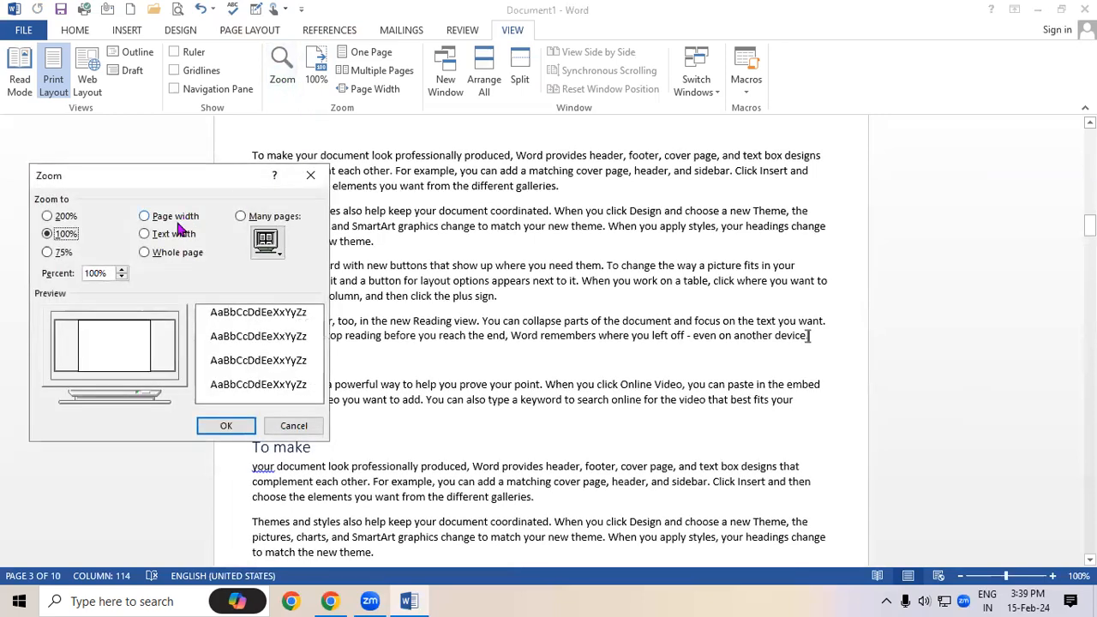
{"action": "left_click", "coordinate": [160, 255]}
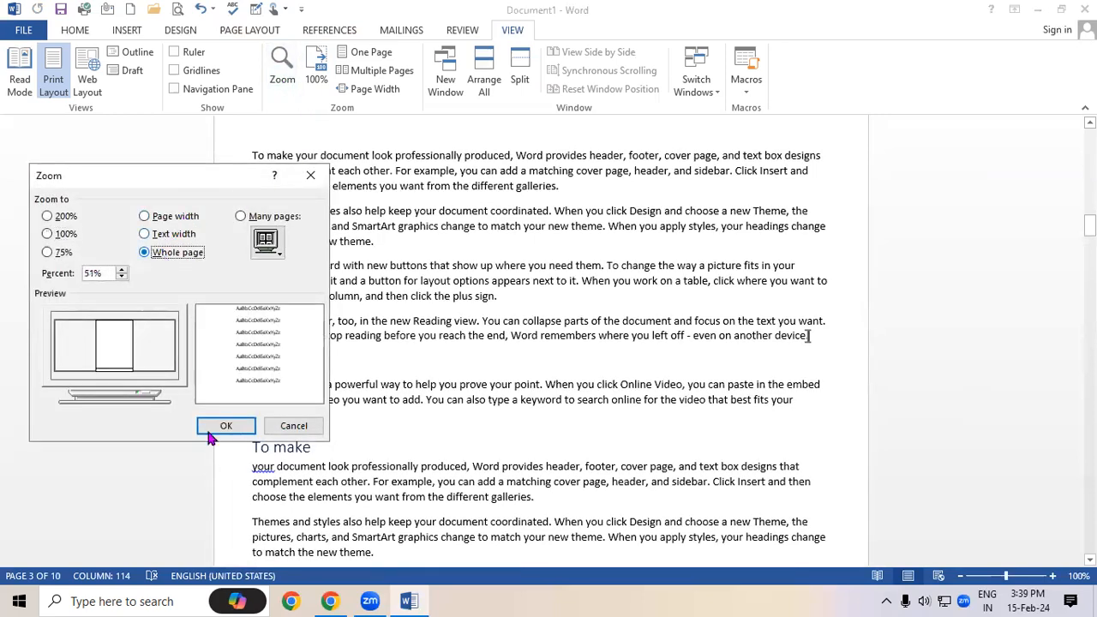
{"action": "left_click", "coordinate": [223, 426]}
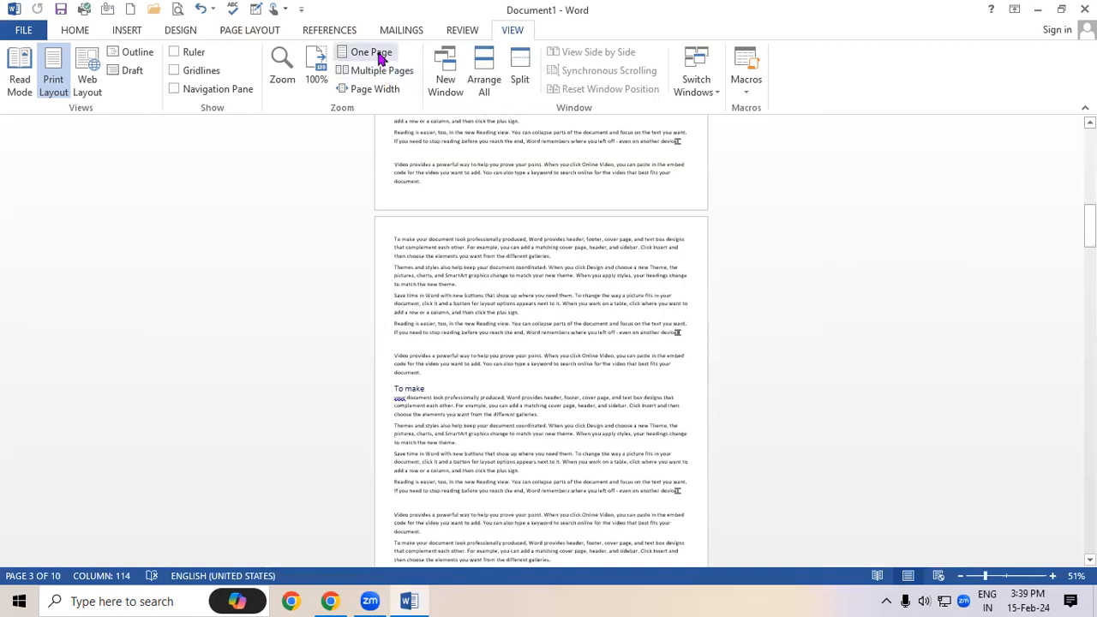
Show Multiple Pages, then Page Width, selecting and clearing some paragraph text
{"action": "scroll", "coordinate": [724, 310], "scroll_direction": "down", "scroll_amount": 3}
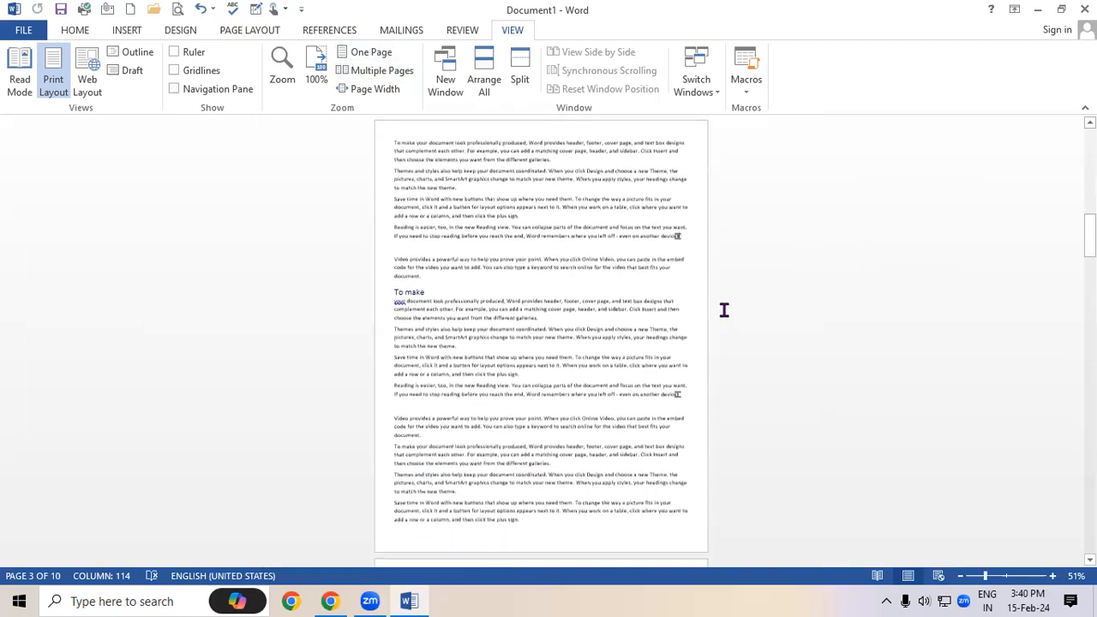
{"action": "left_click", "coordinate": [365, 71]}
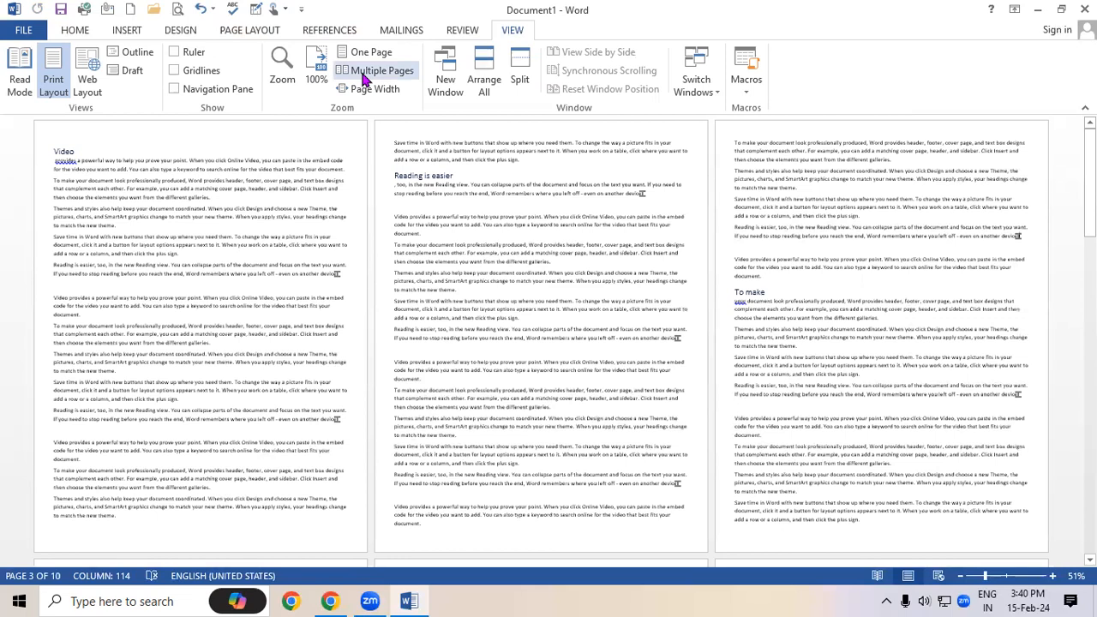
{"action": "left_click", "coordinate": [369, 90]}
{"action": "left_click_drag", "start_coordinate": [89, 159], "coordinate": [990, 225]}
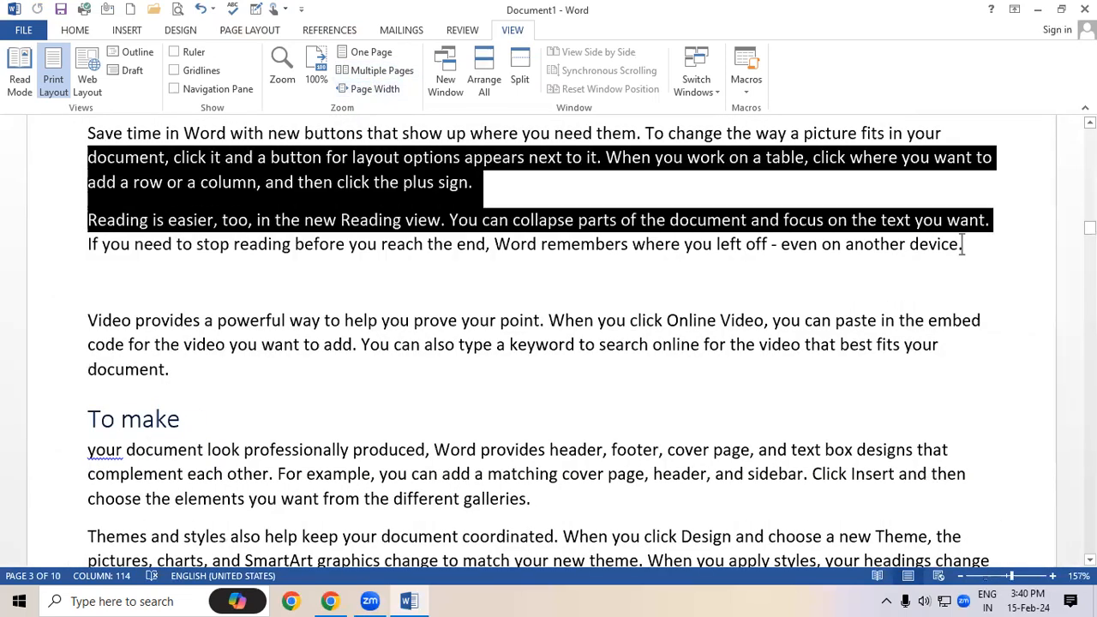
{"action": "left_click", "coordinate": [611, 234]}
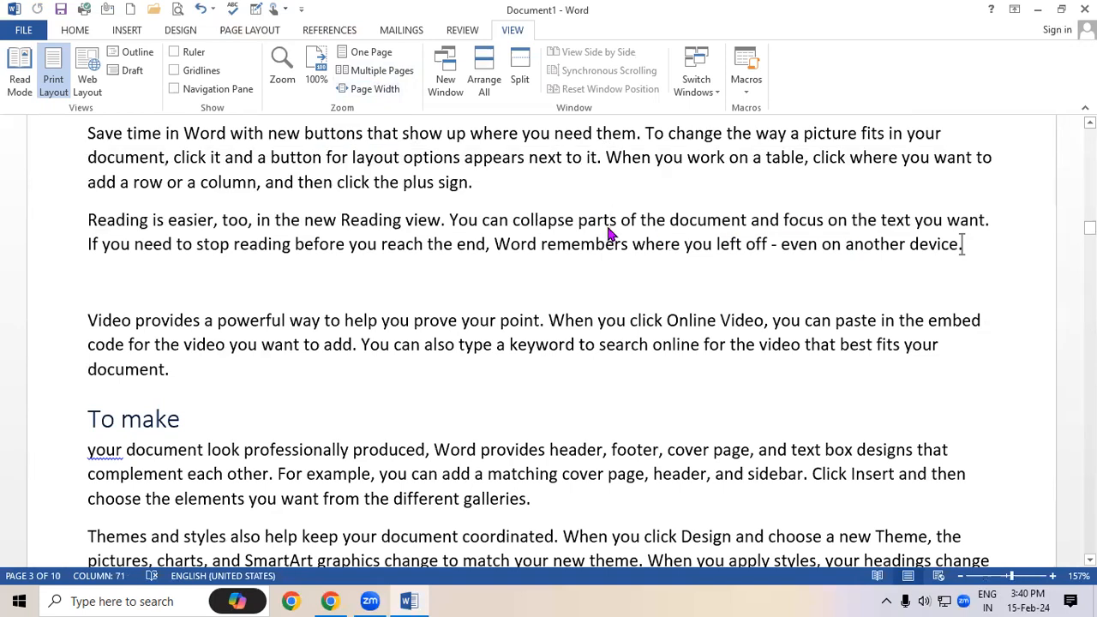
Cycle One Page and Multiple Pages, settling on Page Width at 157%
{"action": "left_click", "coordinate": [365, 56]}
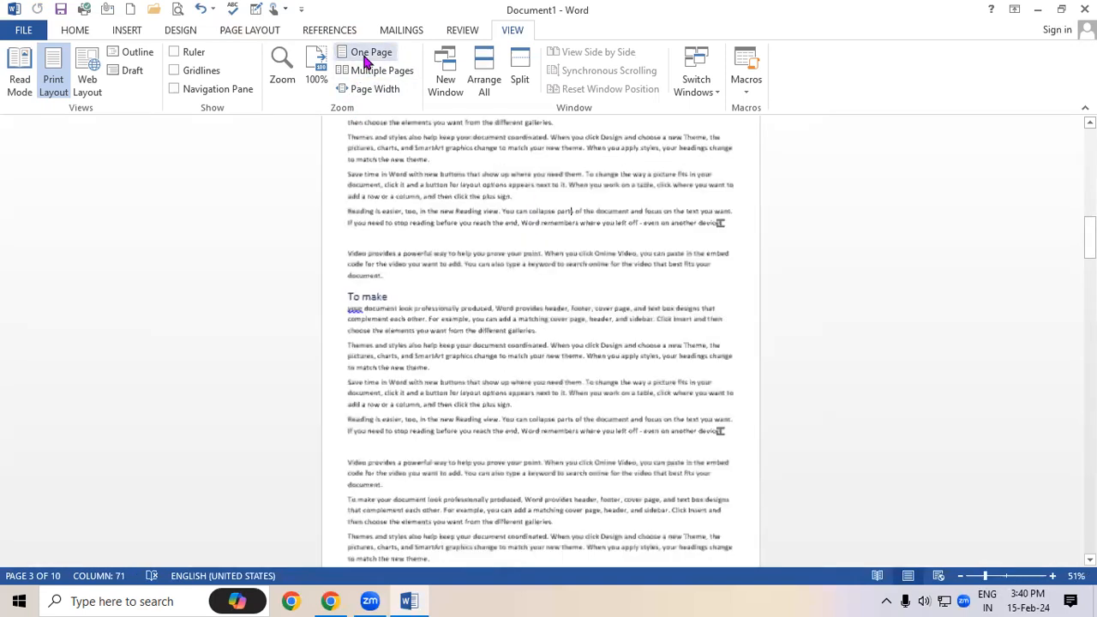
{"action": "left_click", "coordinate": [383, 72]}
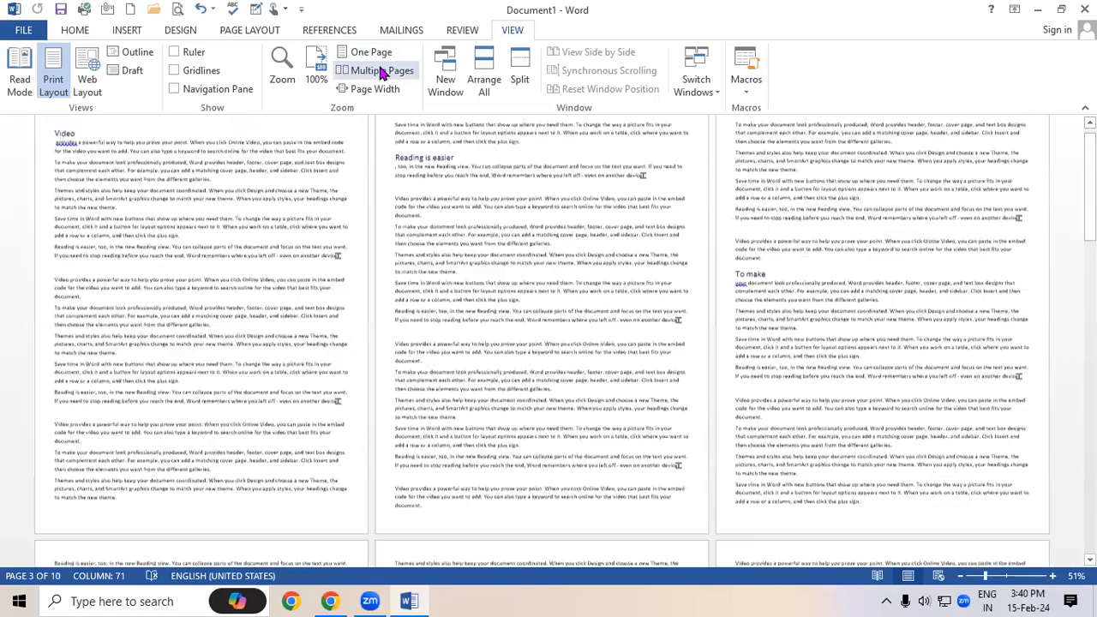
{"action": "left_click", "coordinate": [377, 90]}
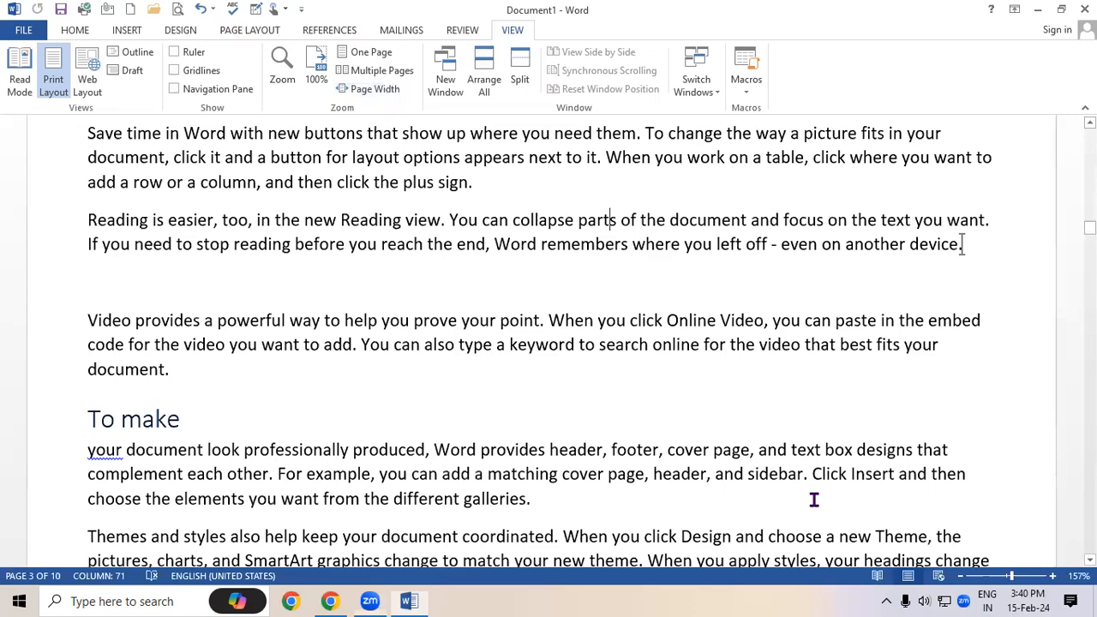
{"action": "left_click", "coordinate": [945, 597]}
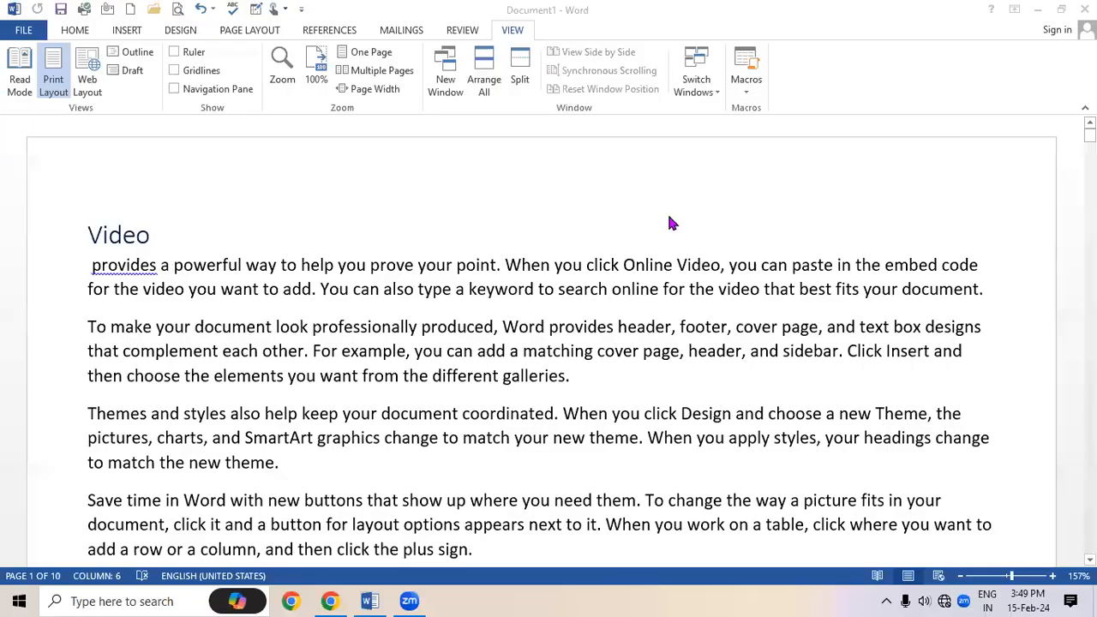
{"action": "left_click", "coordinate": [666, 212]}
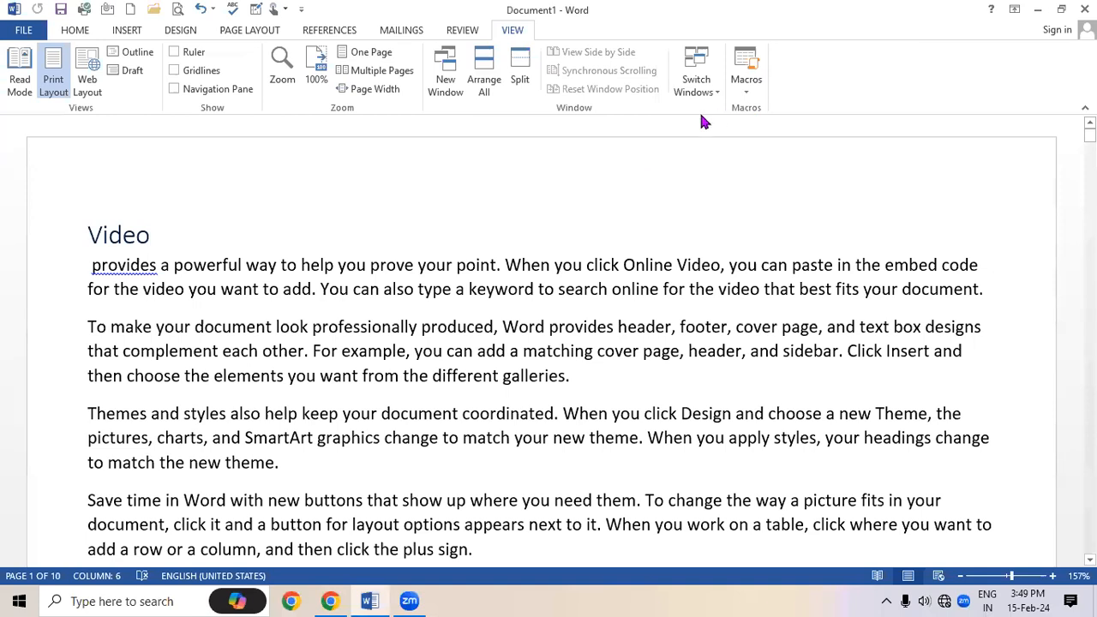
Look through the HOME, REVIEW and VIEW tabs before settling on MAILINGS
{"action": "left_click", "coordinate": [76, 30]}
{"action": "left_click", "coordinate": [477, 30]}
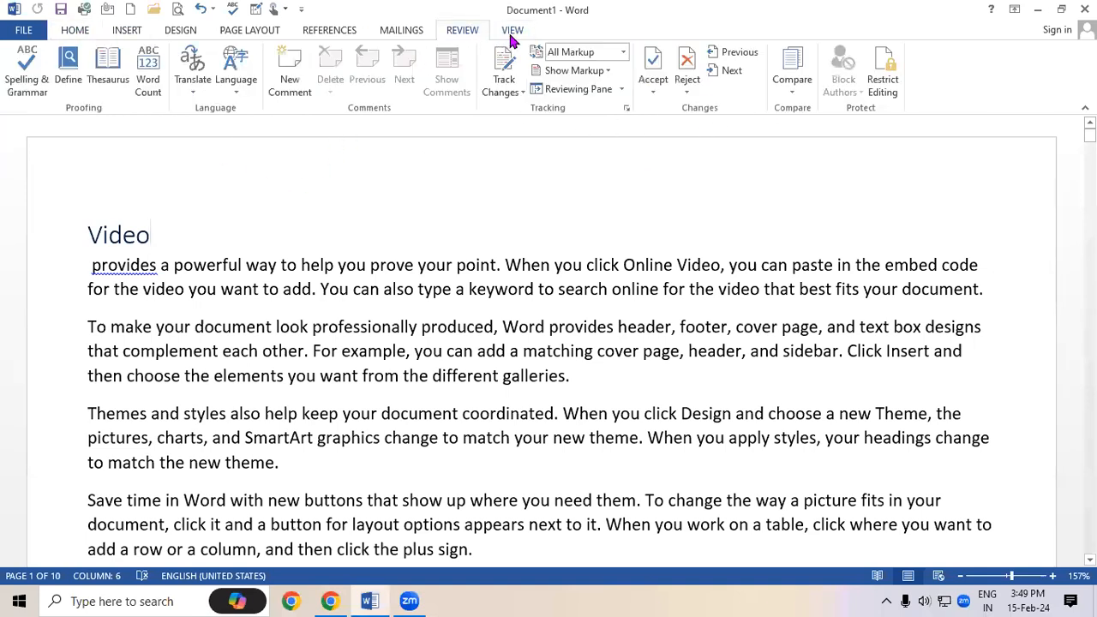
{"action": "left_click", "coordinate": [513, 33]}
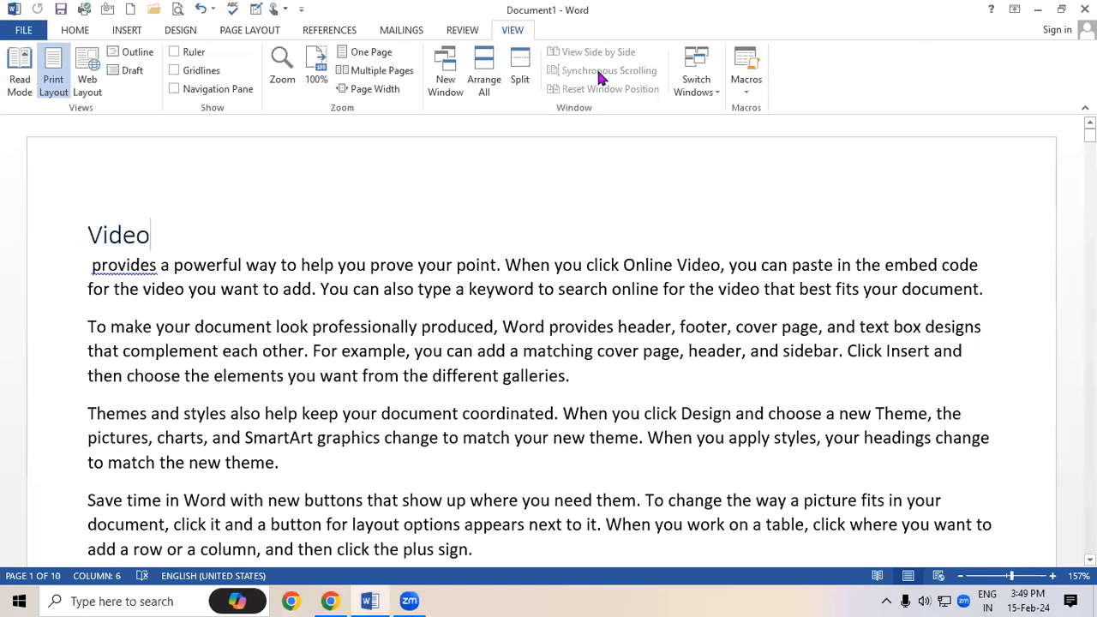
{"action": "left_click", "coordinate": [380, 31]}
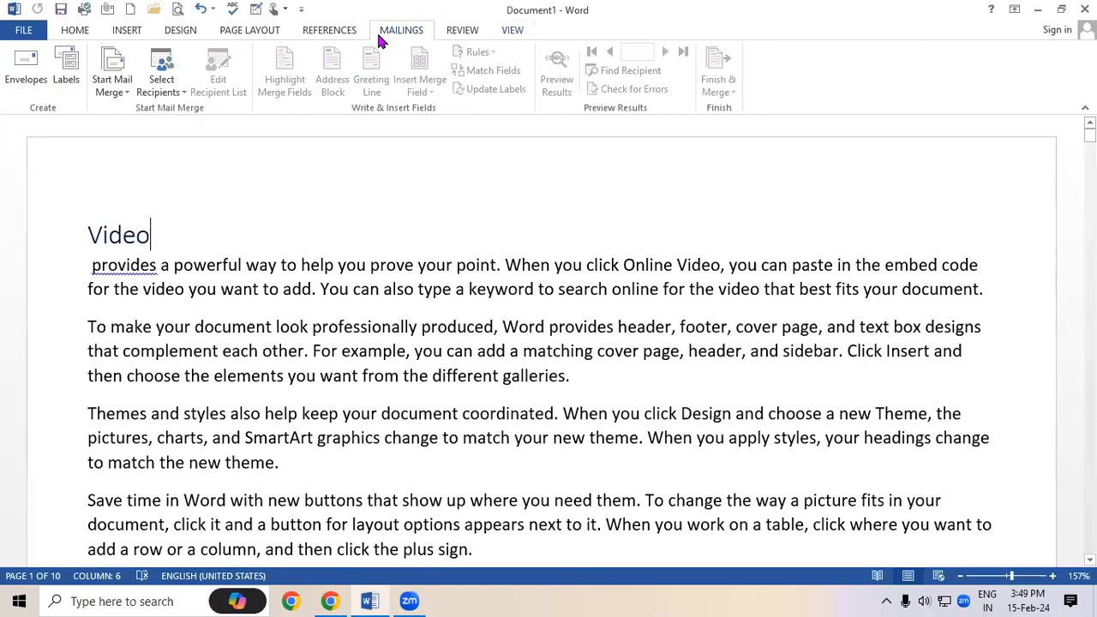